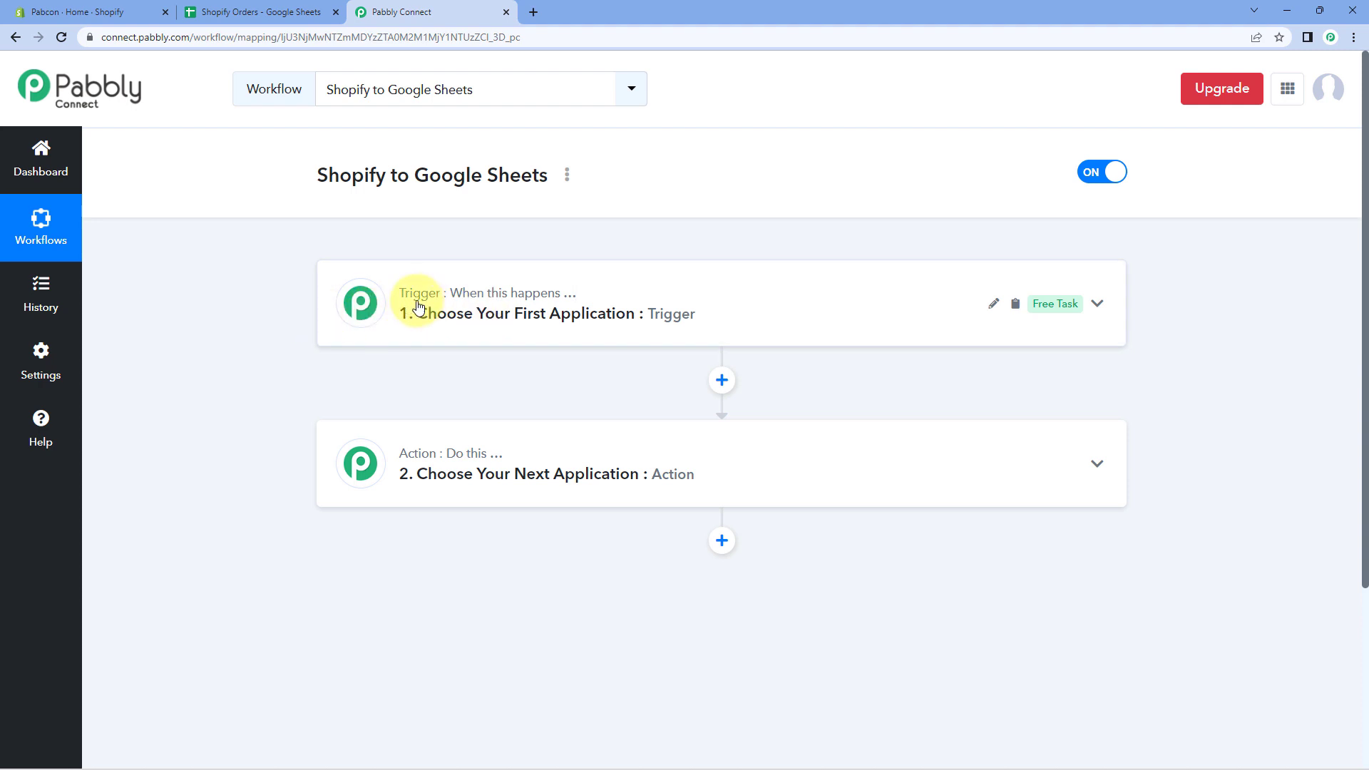
Expand the '1. Choose Your First Application' trigger card to show its Choose App panel.
{"action": "mouse_move", "coordinate": [471, 460]}
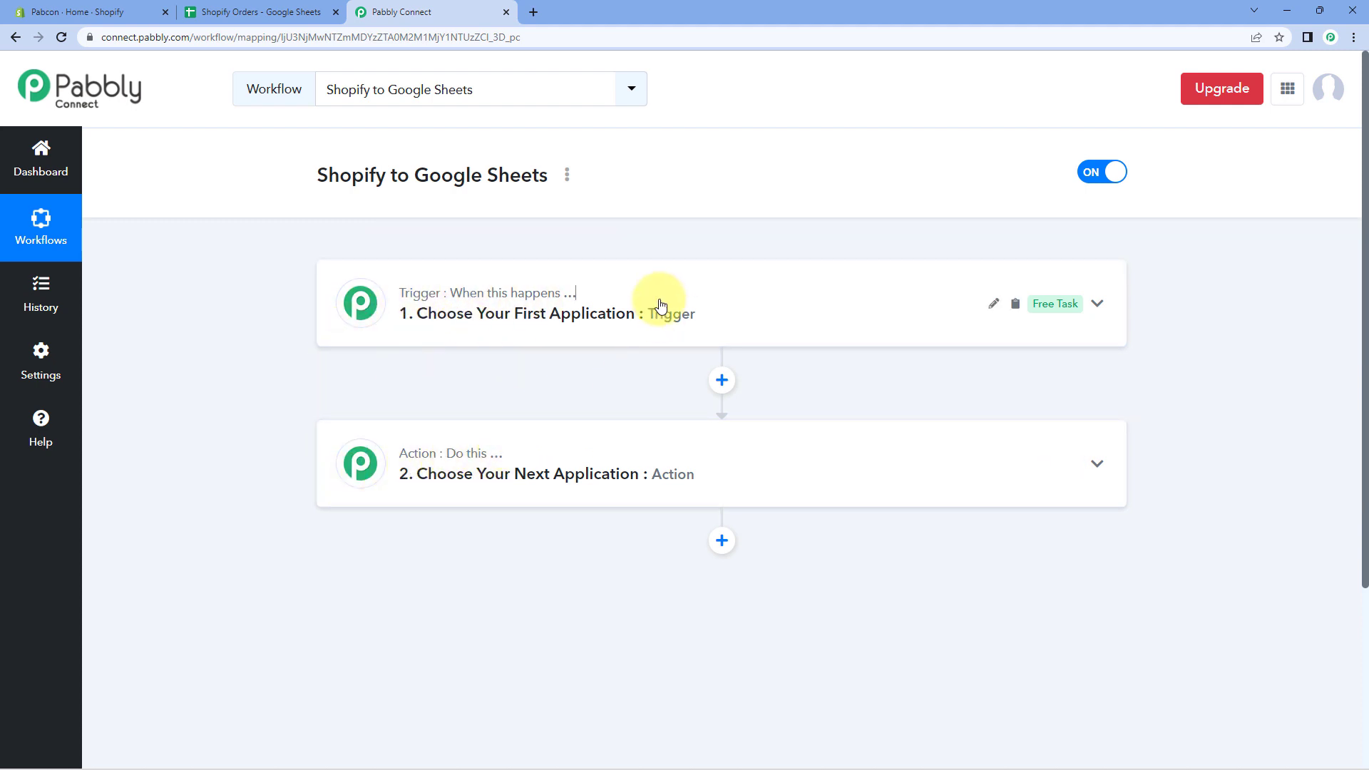
{"action": "left_click", "coordinate": [642, 269]}
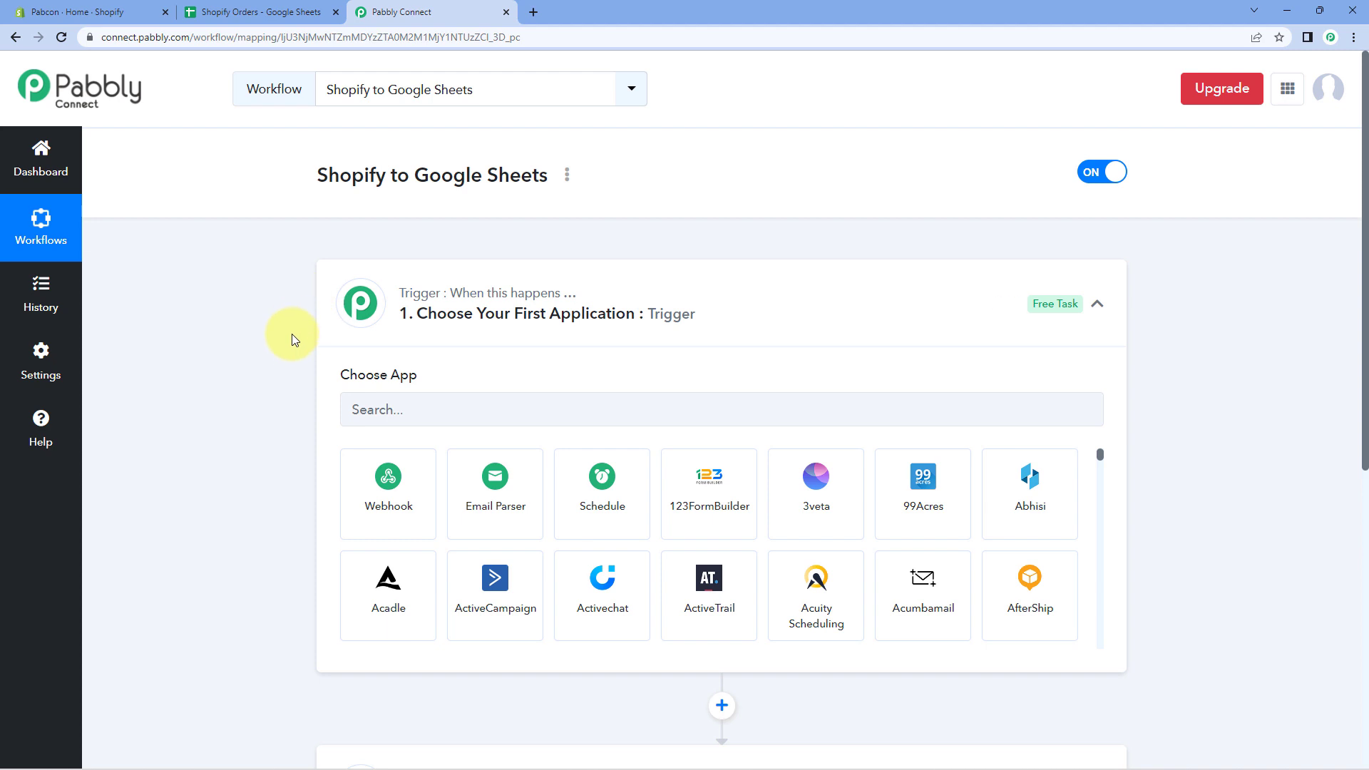
Look over the Shopify admin home and Pabbly Connect, ending on the Shopify Orders spreadsheet.
{"action": "left_click", "coordinate": [174, 8]}
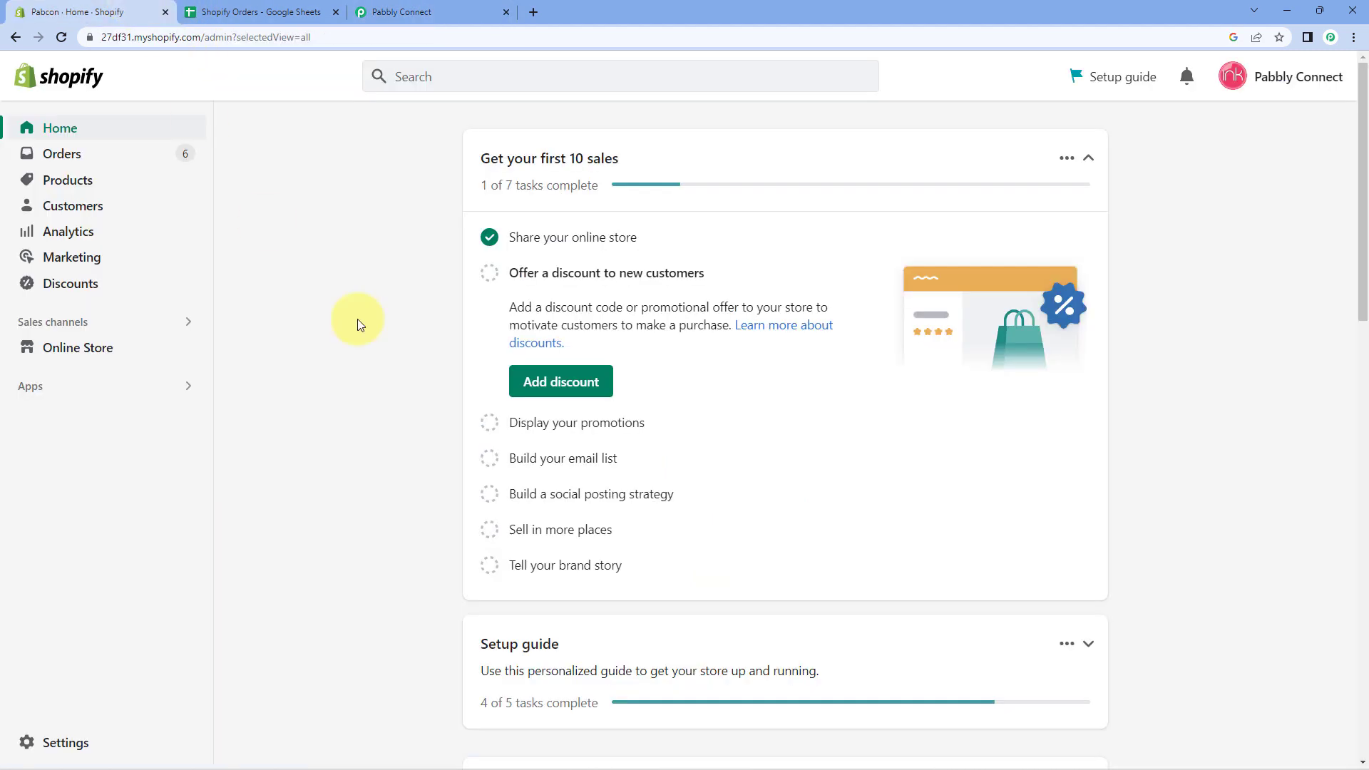
{"action": "left_click", "coordinate": [434, 9]}
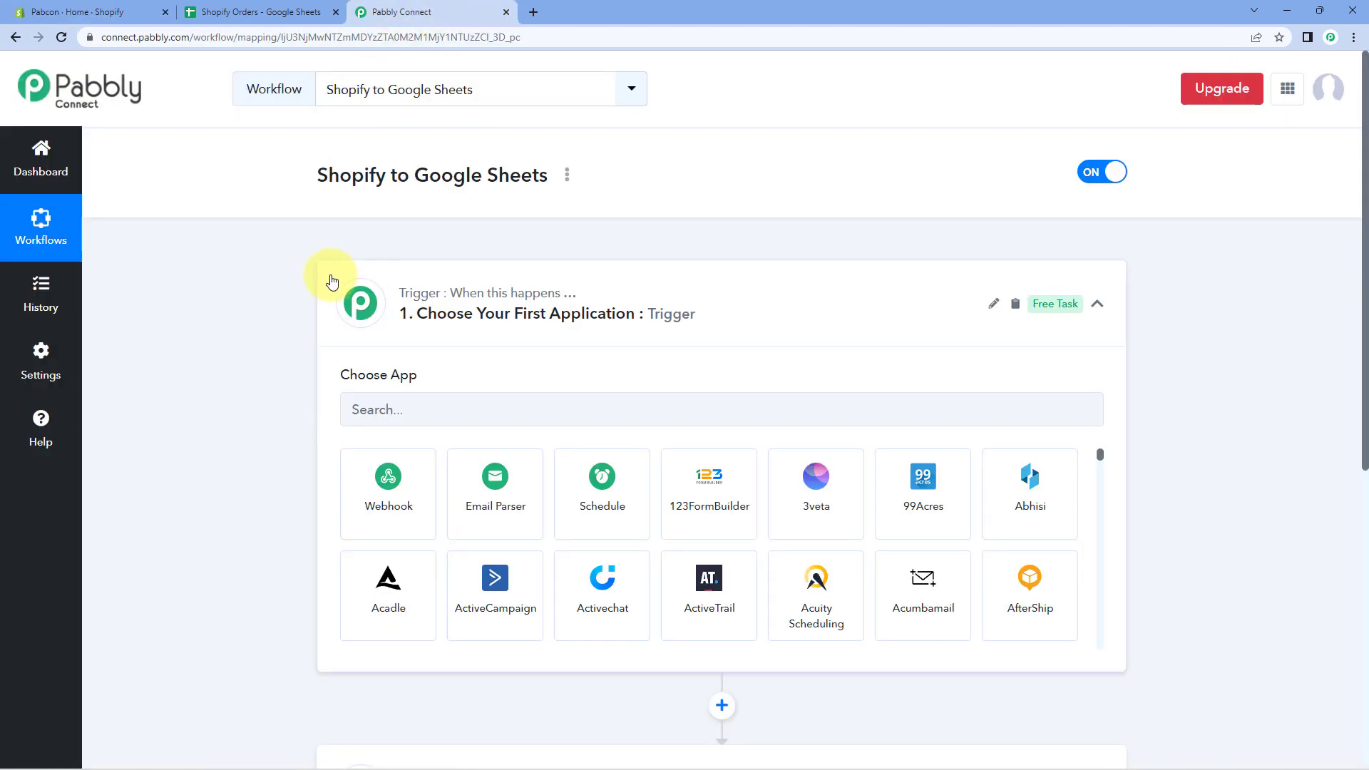
{"action": "left_click", "coordinate": [114, 12]}
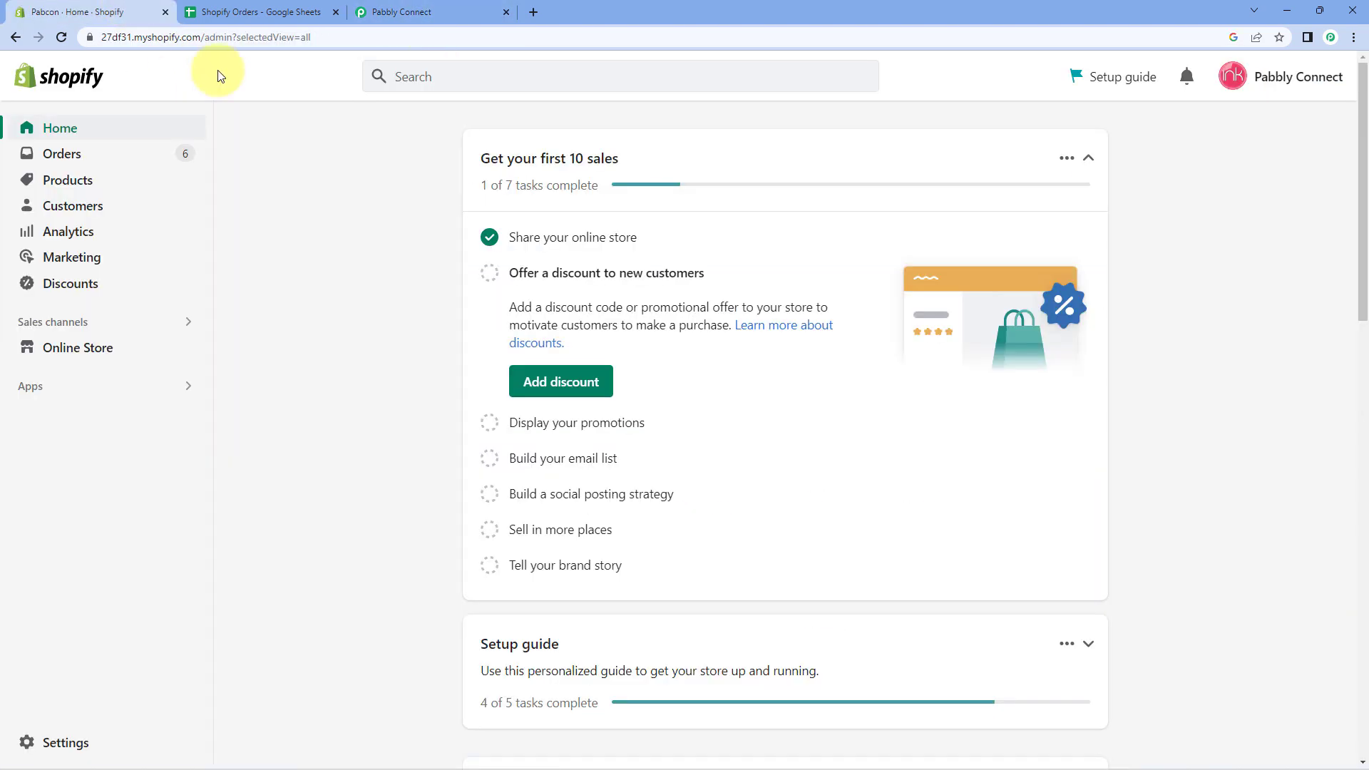
{"action": "left_click", "coordinate": [418, 11]}
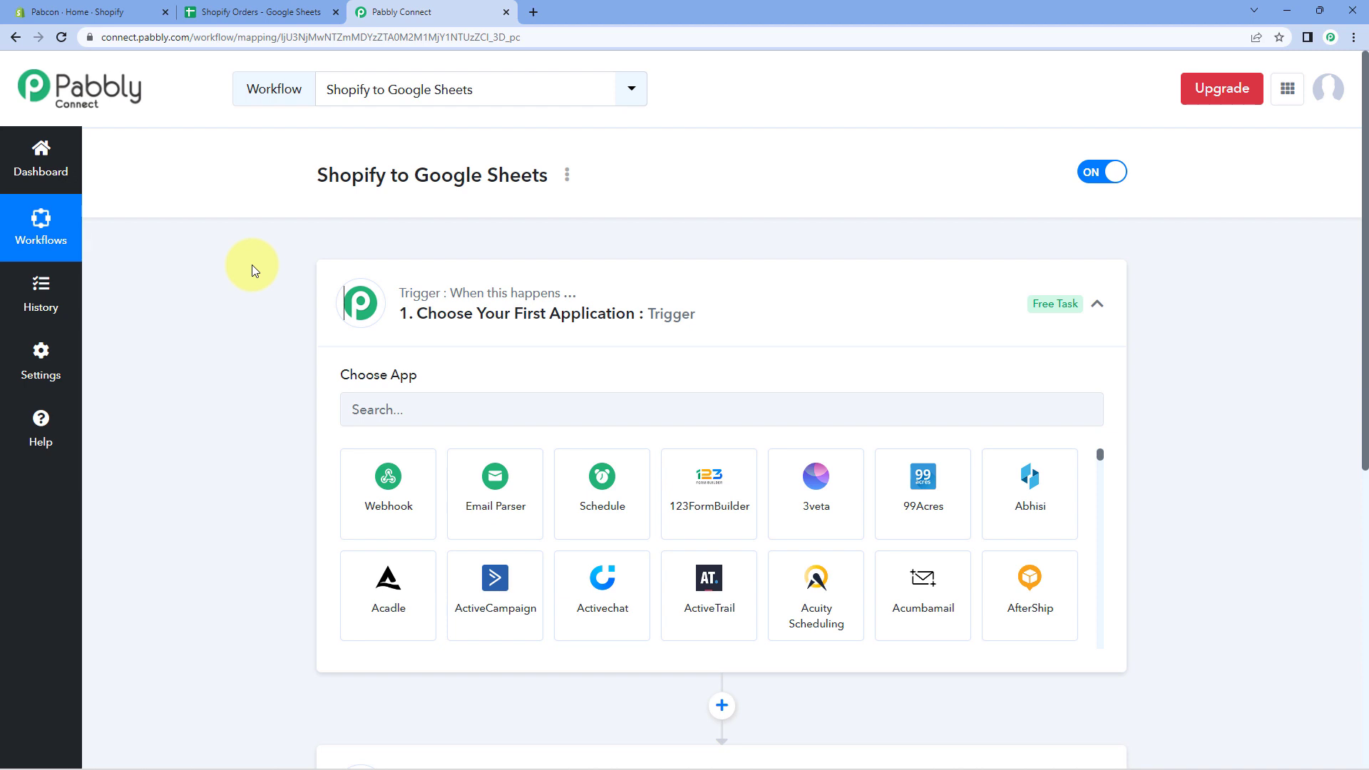
{"action": "left_click", "coordinate": [123, 7]}
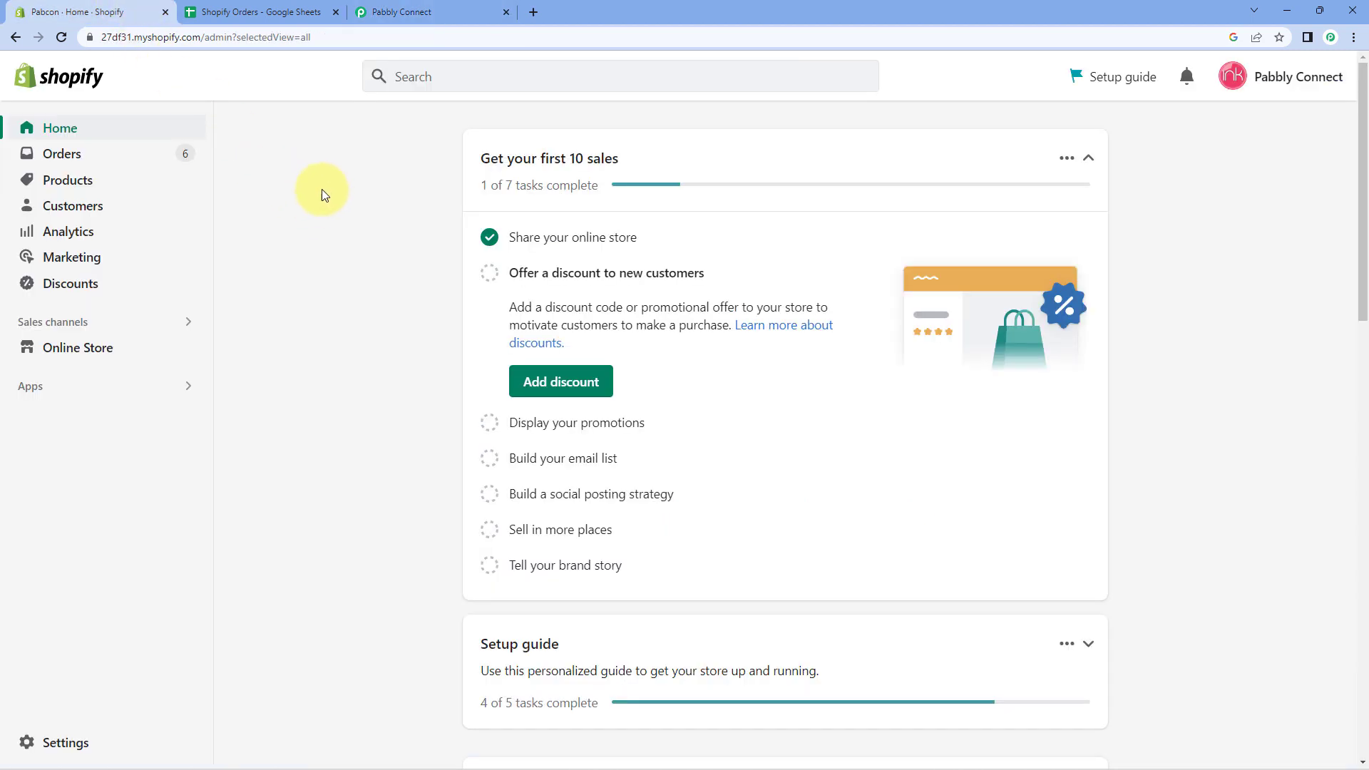
{"action": "left_click", "coordinate": [435, 13]}
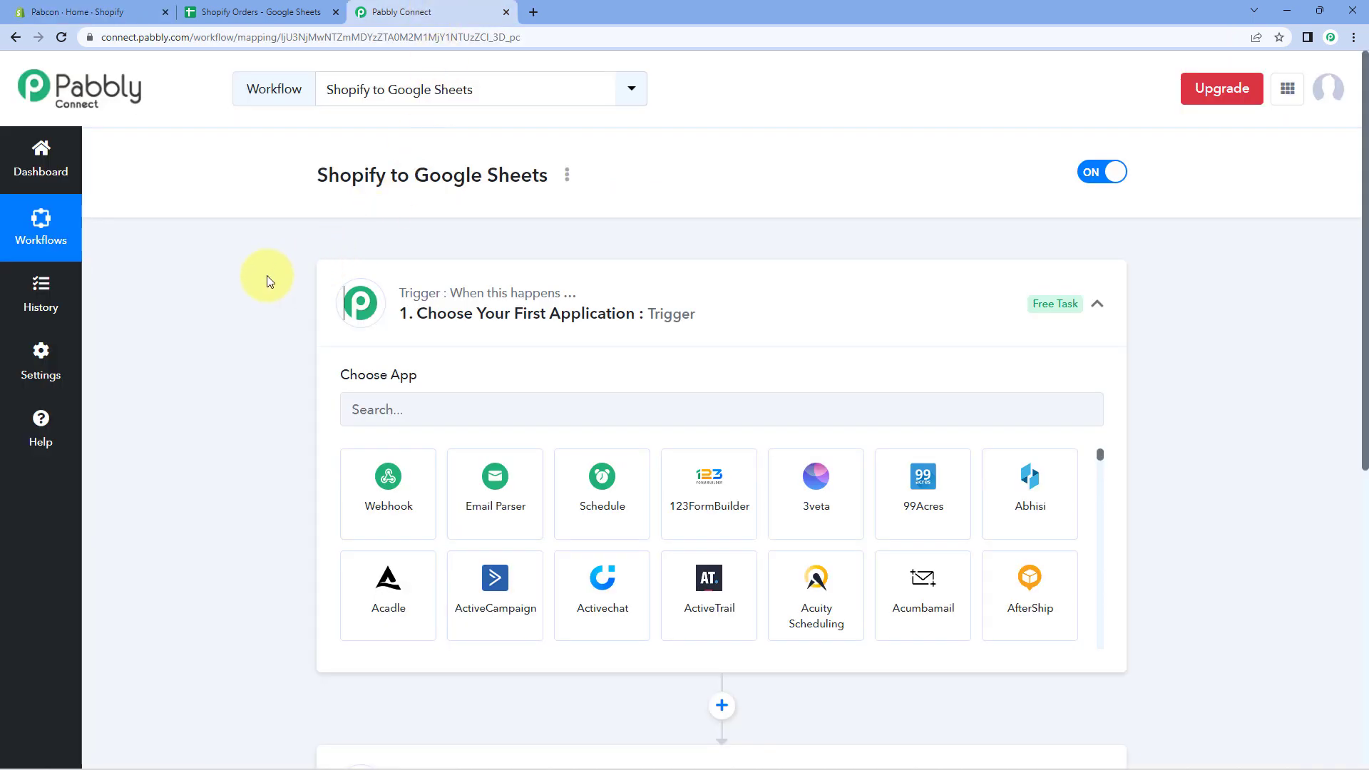
{"action": "left_click", "coordinate": [260, 12]}
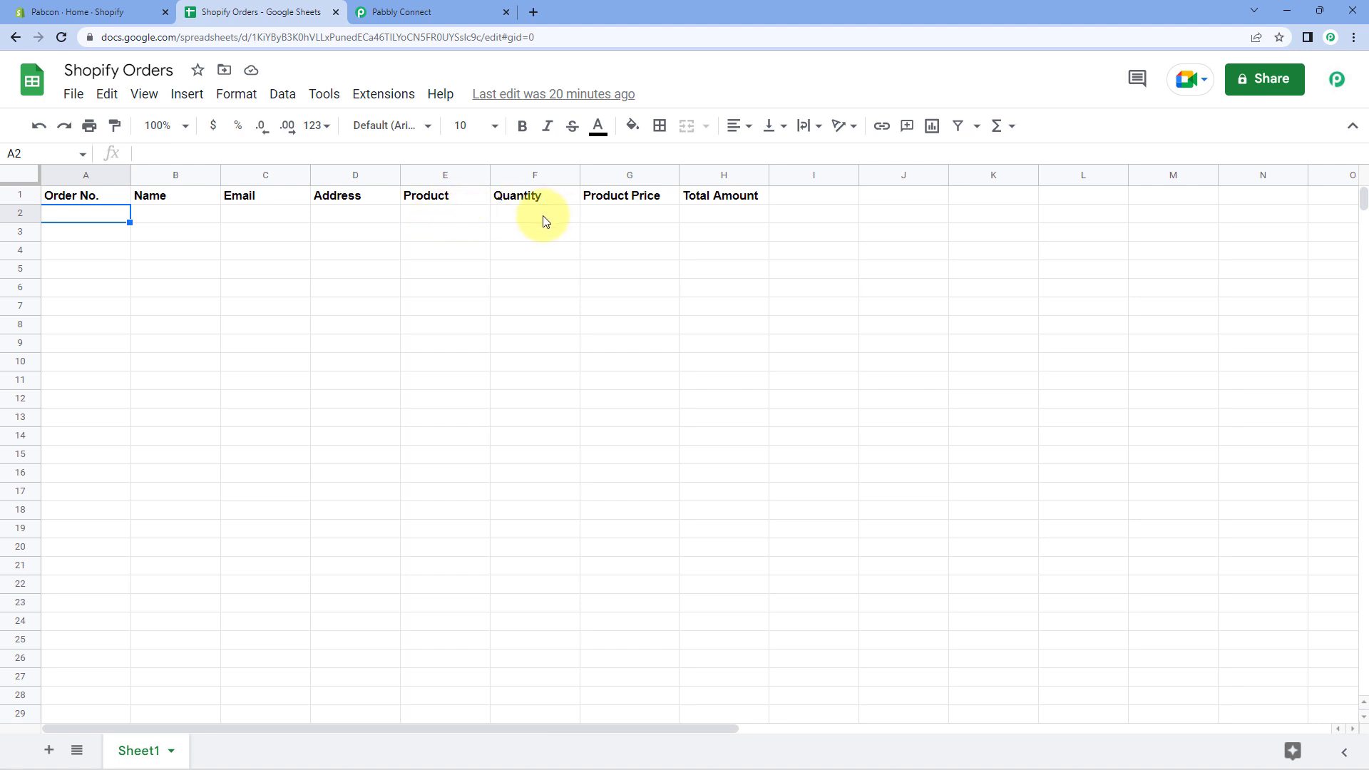
Point out the Product Price (G2) and Total Amount (H2) headers, then return to Pabbly Connect.
{"action": "left_click", "coordinate": [616, 223]}
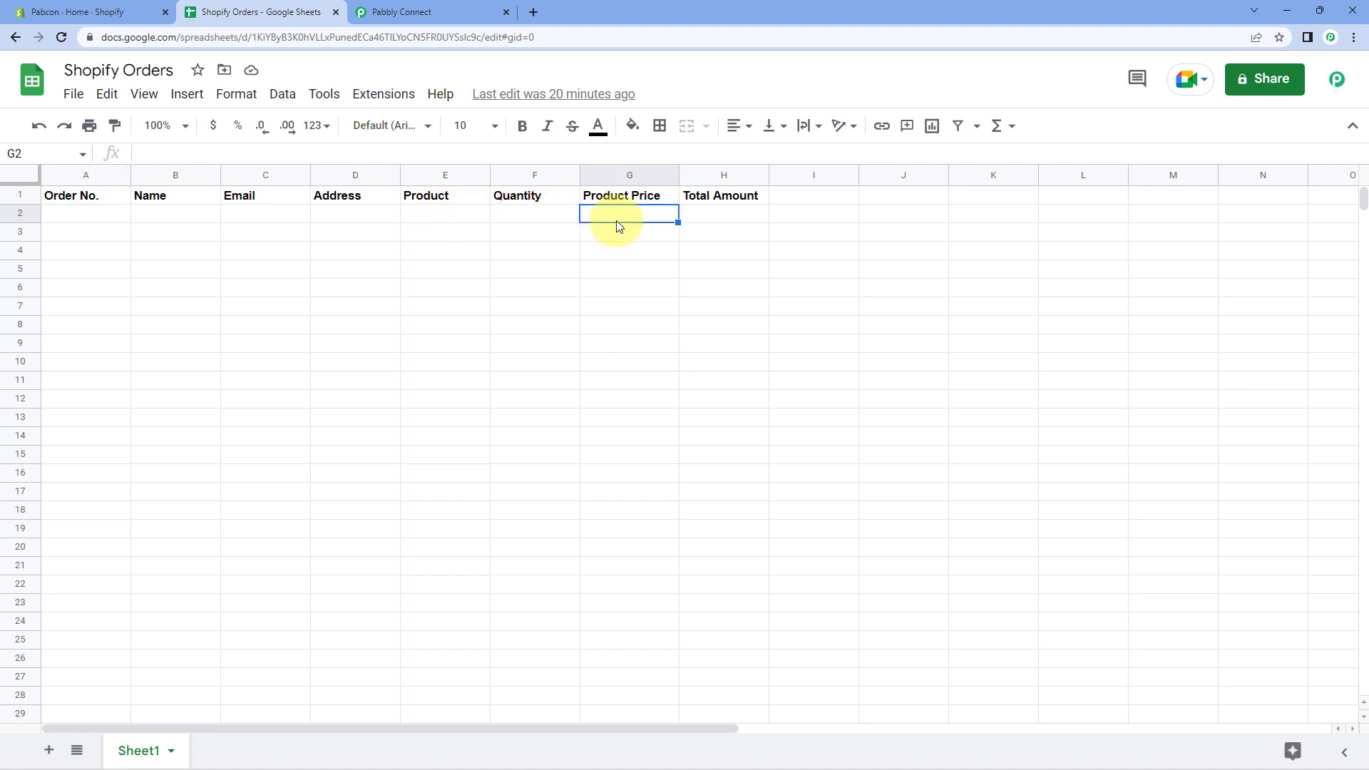
{"action": "left_click", "coordinate": [712, 216]}
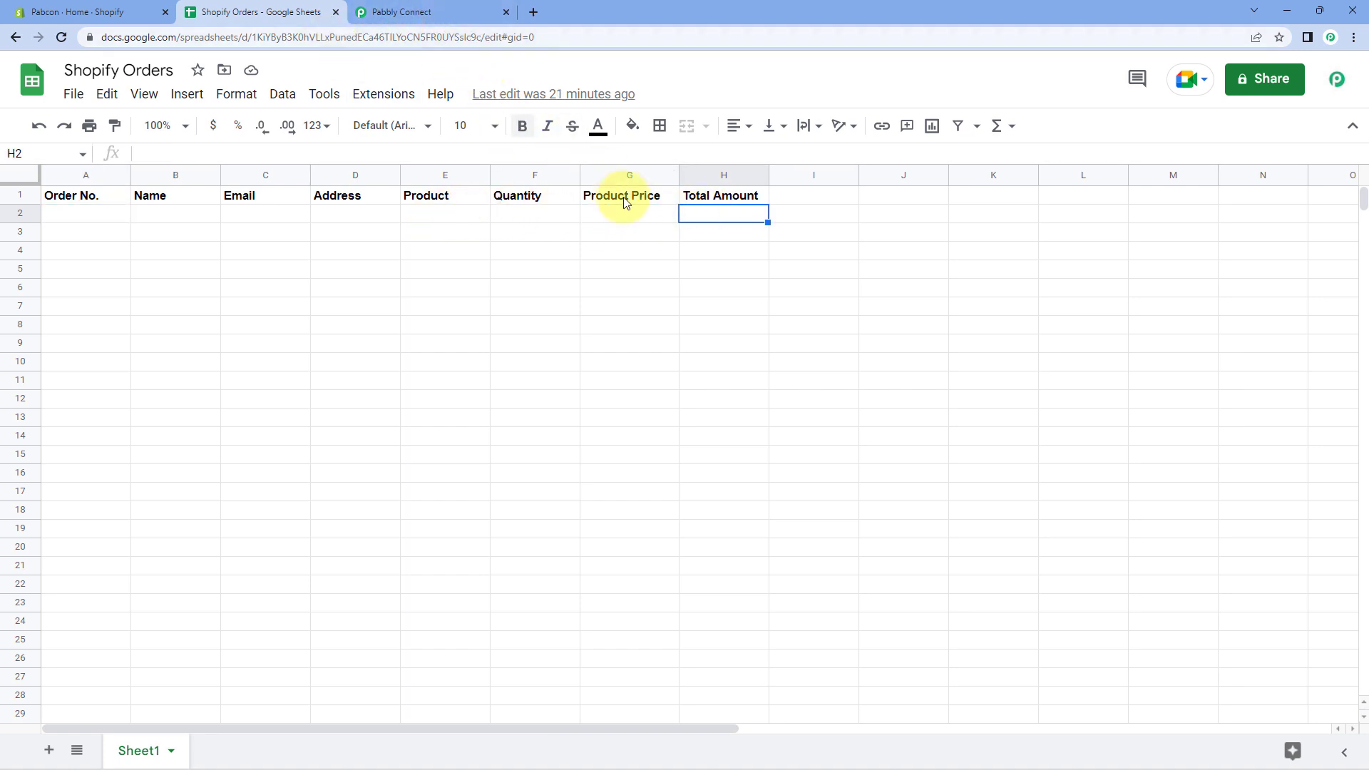
{"action": "left_click", "coordinate": [475, 14]}
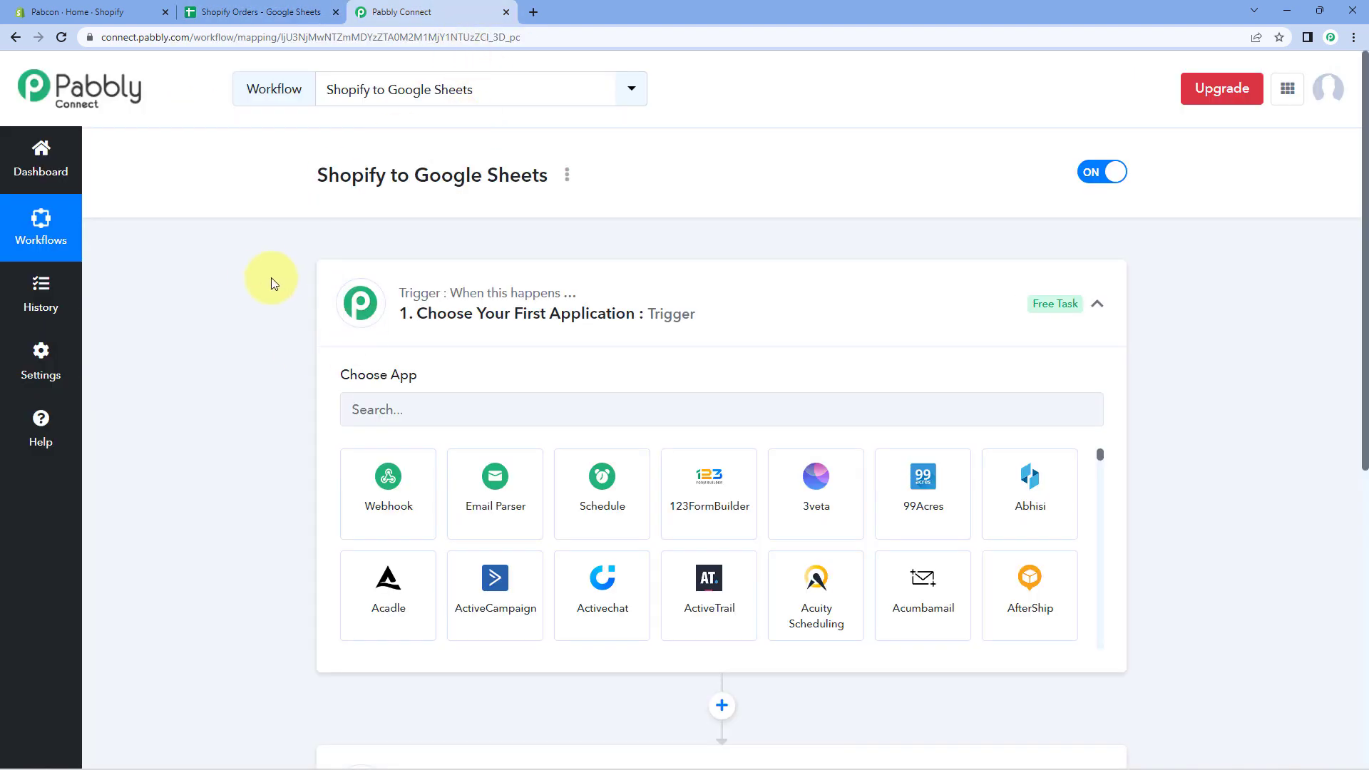
Set the trigger app to Shopify with the New Order trigger event.
{"action": "scroll", "coordinate": [264, 274], "scroll_direction": "down", "scroll_amount": 1}
{"action": "left_click", "coordinate": [444, 335]}
{"action": "type", "text": "S"}
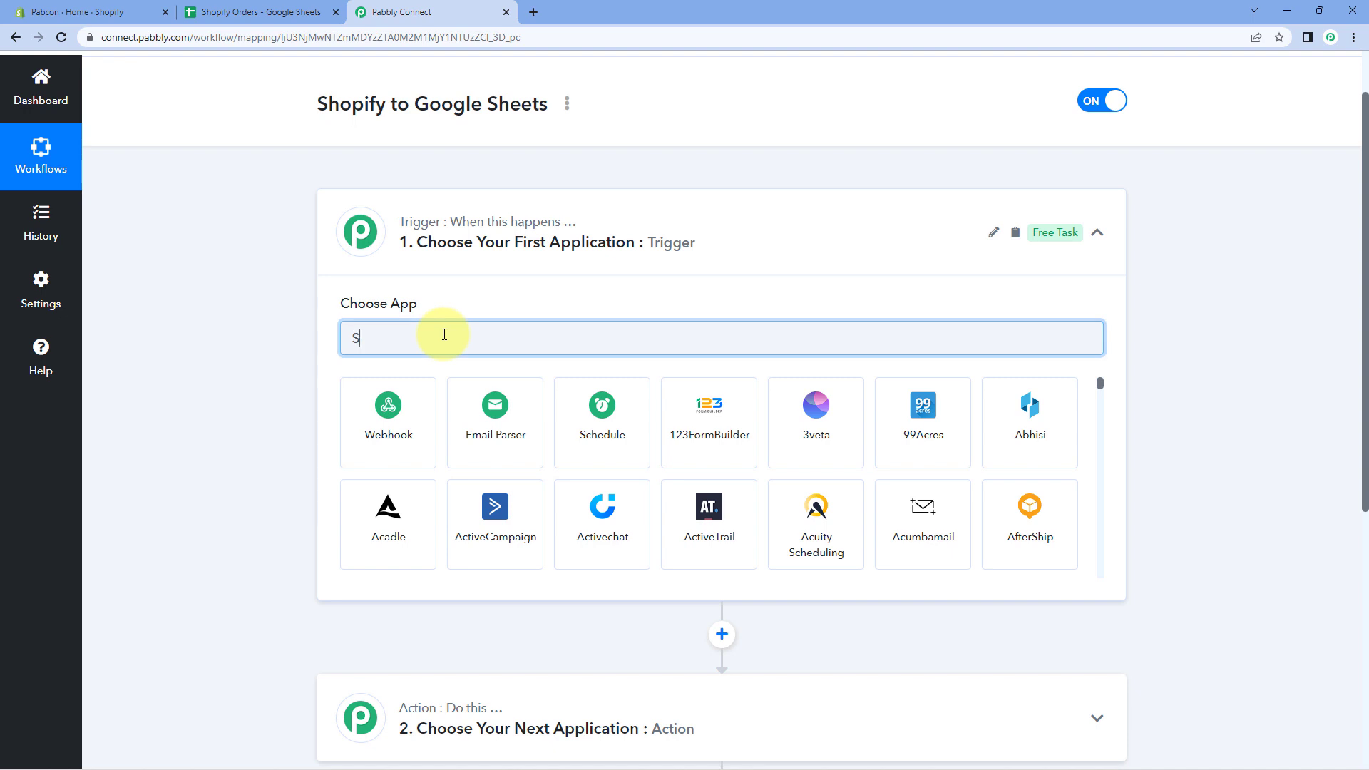
{"action": "type", "text": "hopify"}
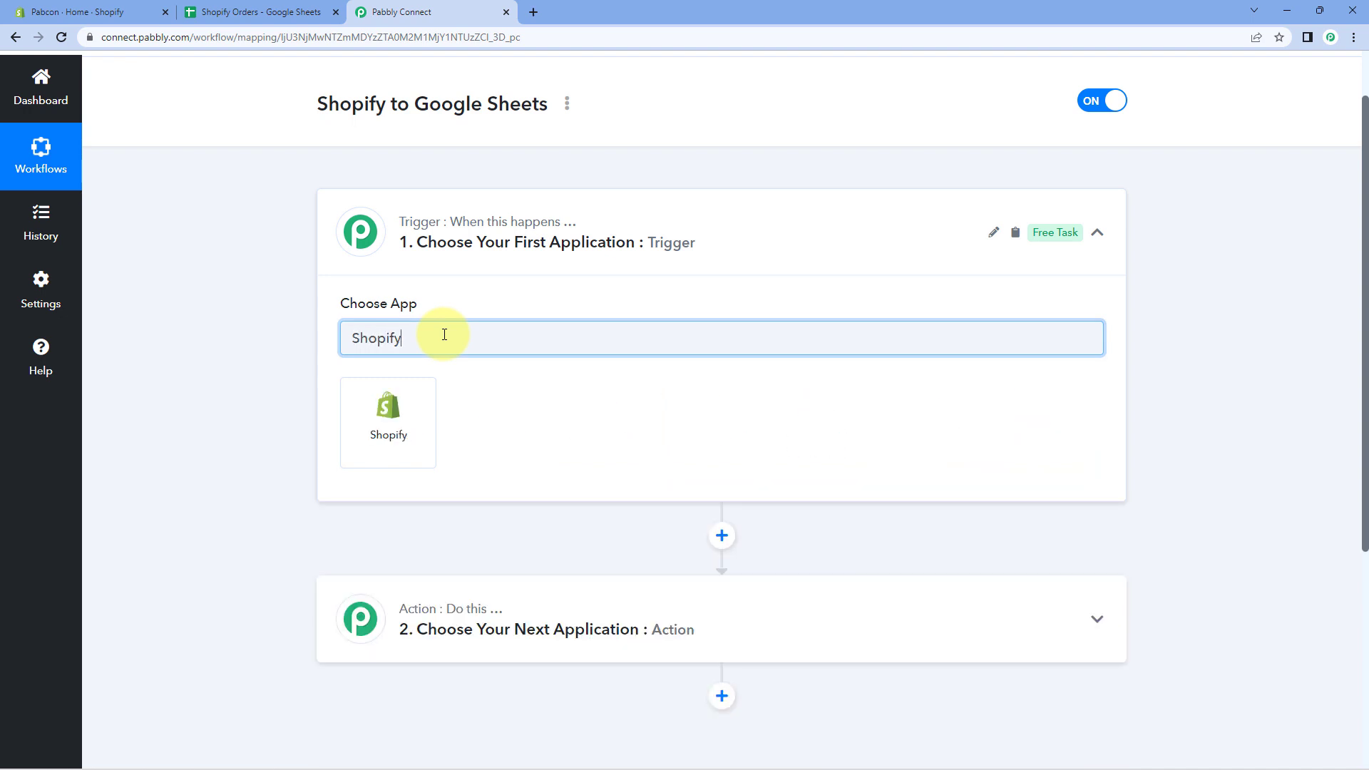
{"action": "left_click", "coordinate": [421, 399]}
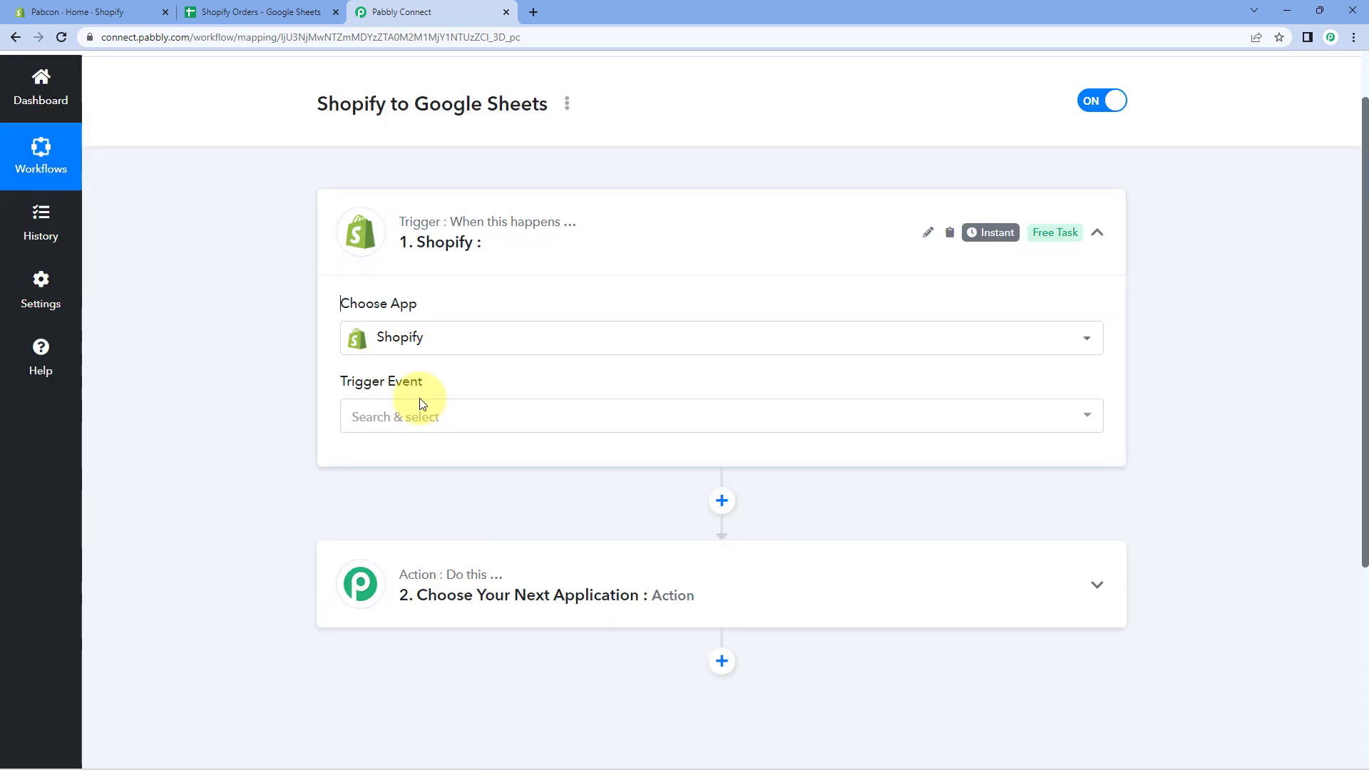
{"action": "left_click", "coordinate": [464, 413]}
{"action": "scroll", "coordinate": [260, 404], "scroll_direction": "down", "scroll_amount": 2}
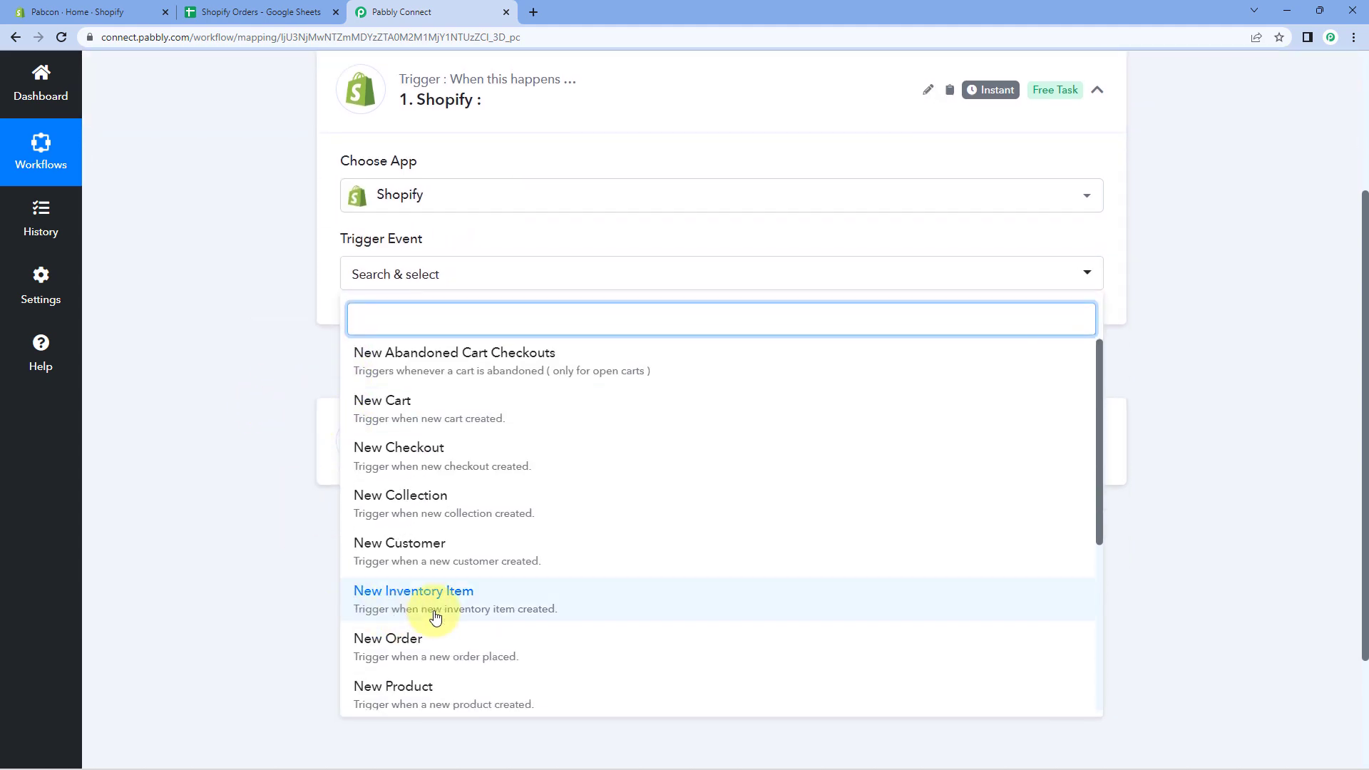
{"action": "left_click", "coordinate": [421, 642]}
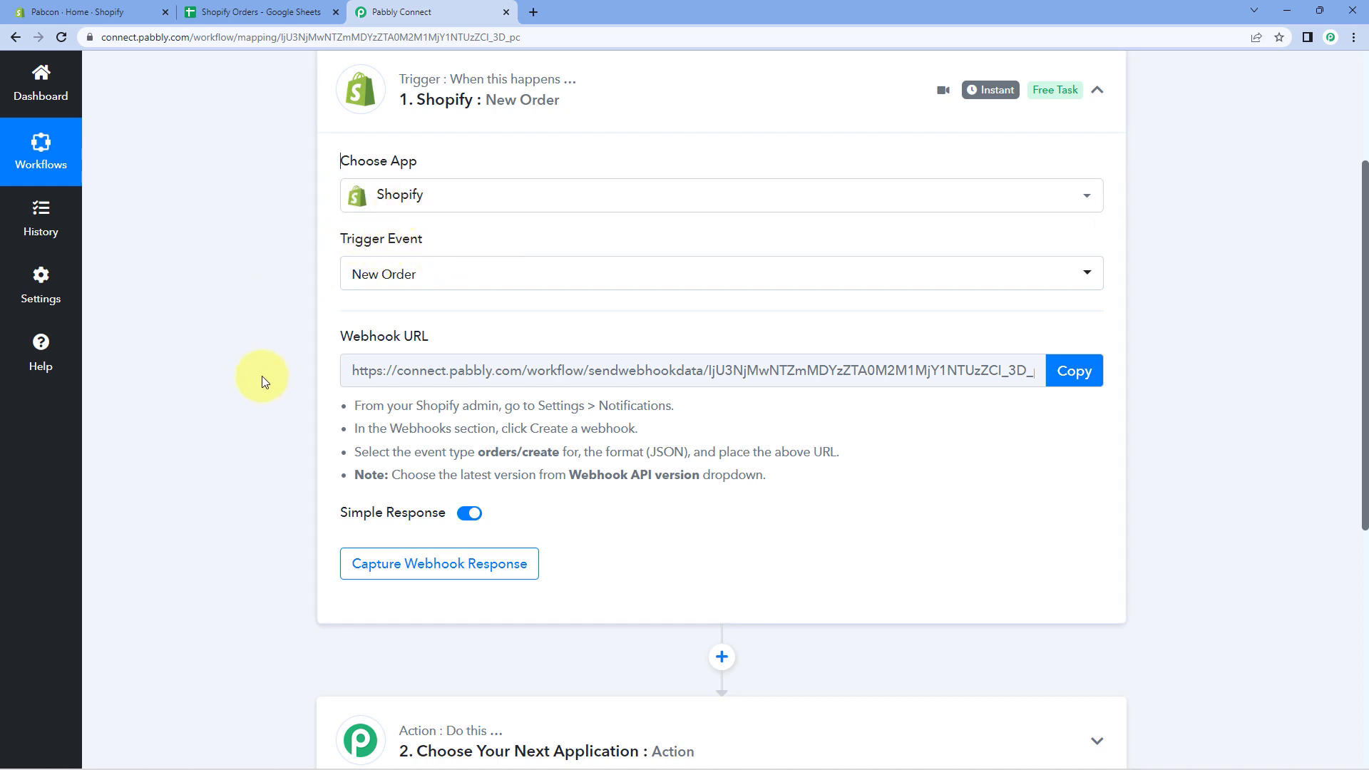
Copy the Shopify webhook URL and start waiting for a webhook response.
{"action": "mouse_move", "coordinate": [431, 342]}
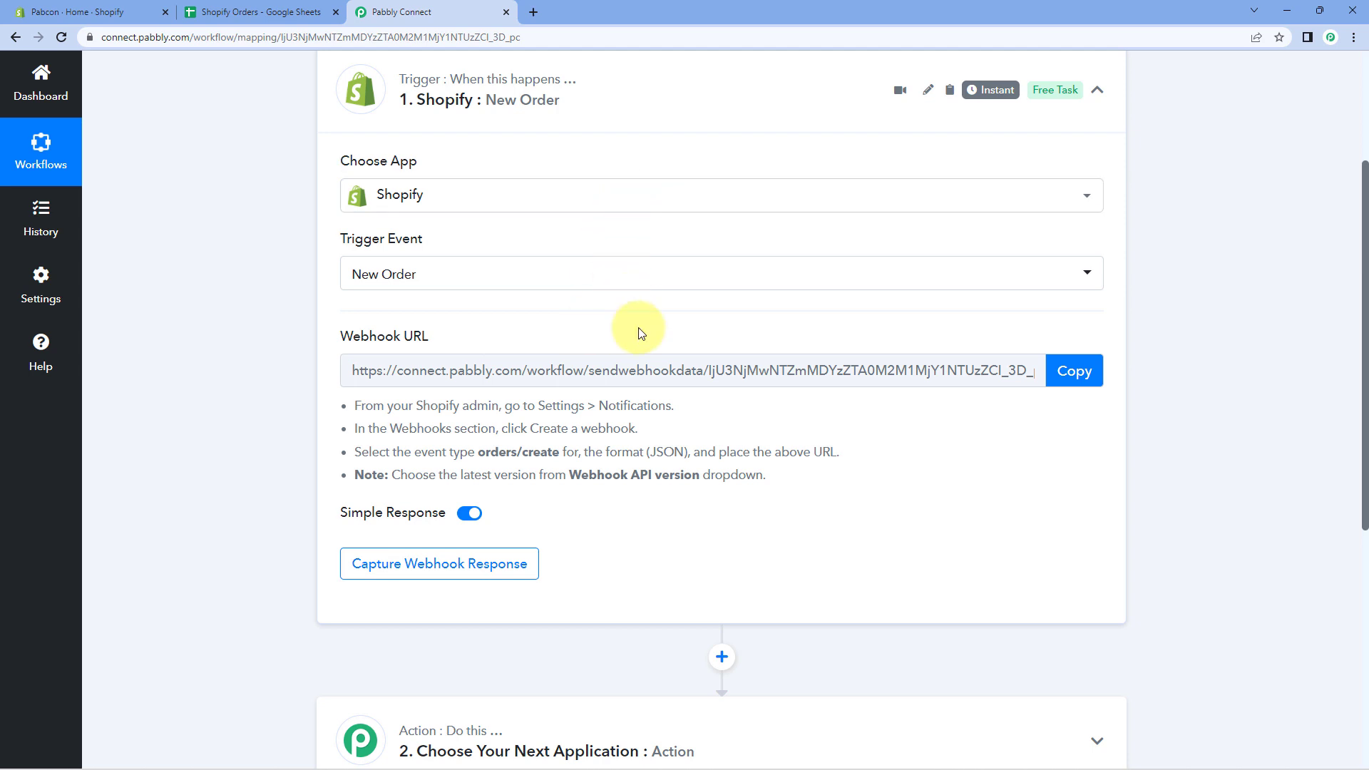
{"action": "left_click", "coordinate": [1072, 371]}
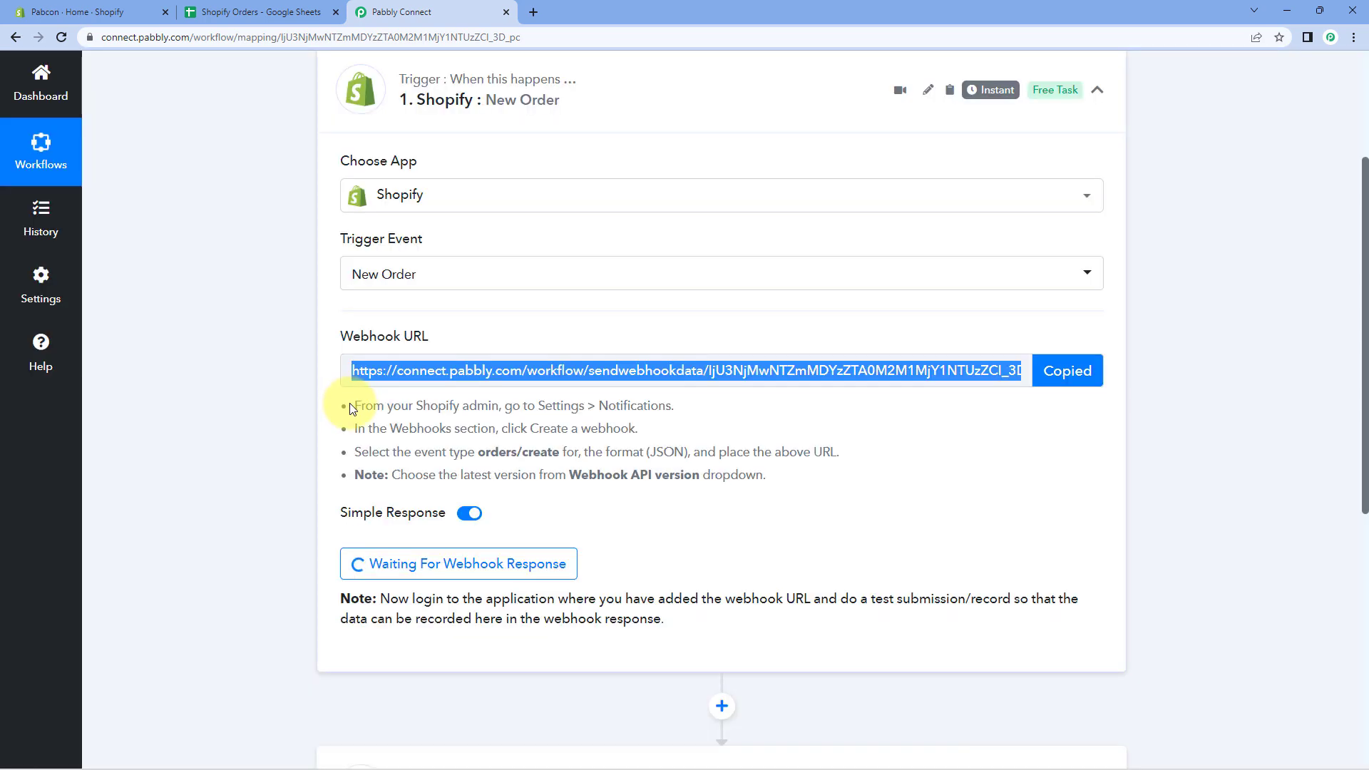
{"action": "left_click_drag", "start_coordinate": [349, 402], "coordinate": [818, 492]}
{"action": "left_click", "coordinate": [818, 491]}
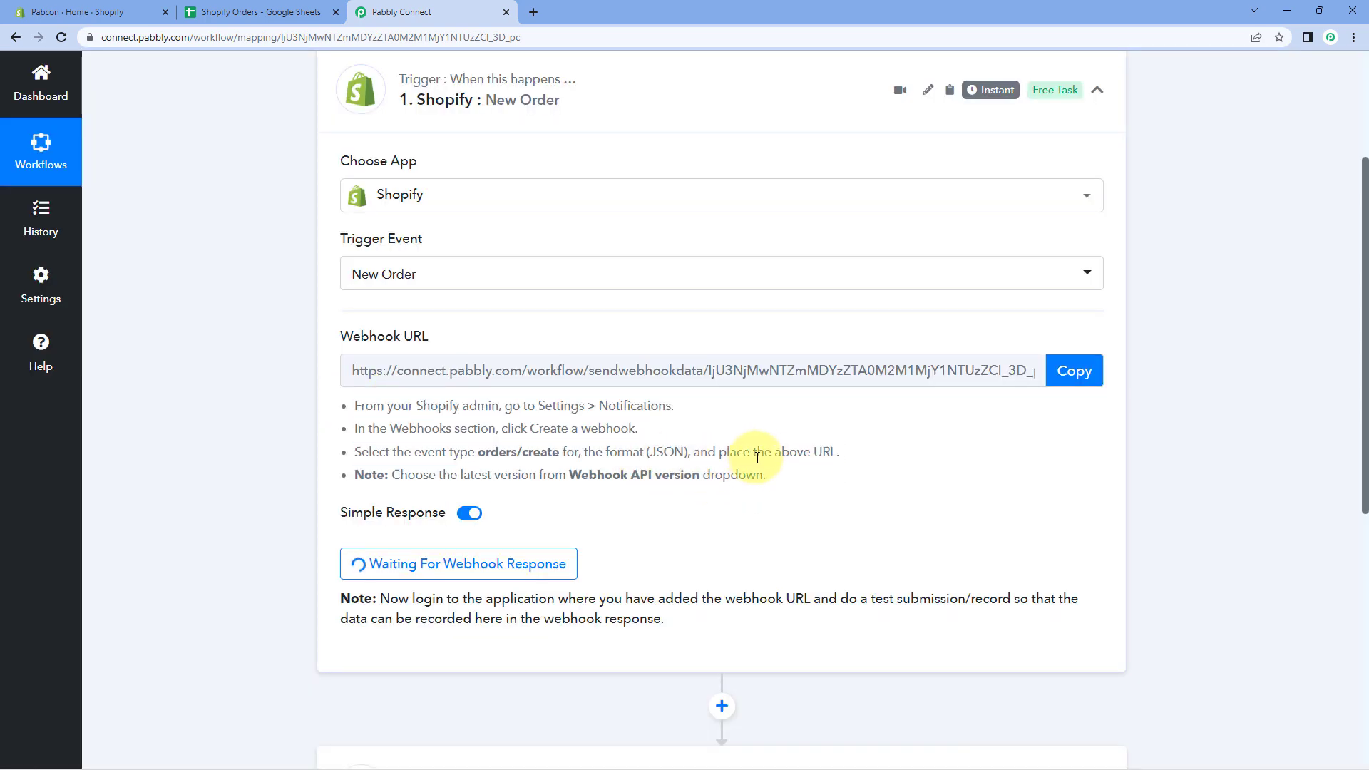
Go to Shopify Settings > Notifications and scroll down to the empty Webhooks section.
{"action": "left_click", "coordinate": [141, 12]}
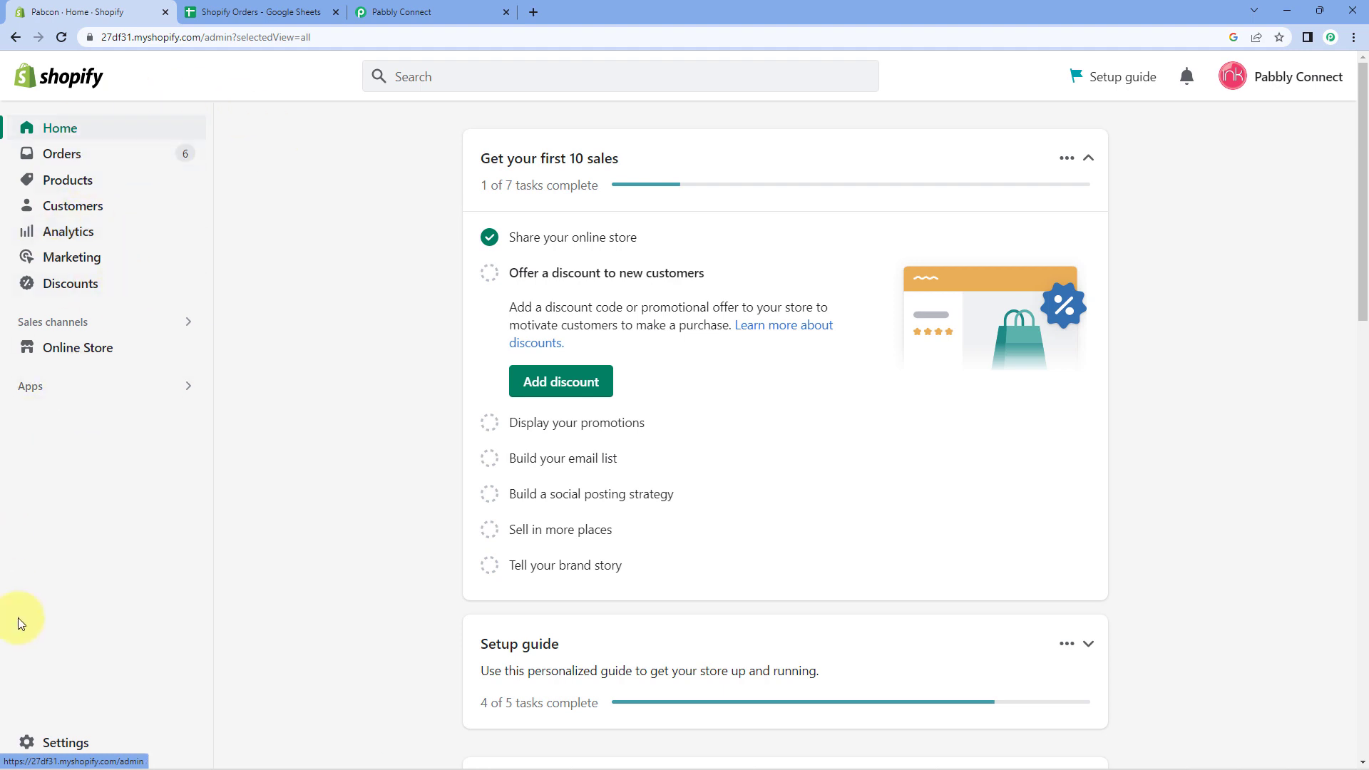
{"action": "left_click", "coordinate": [62, 742]}
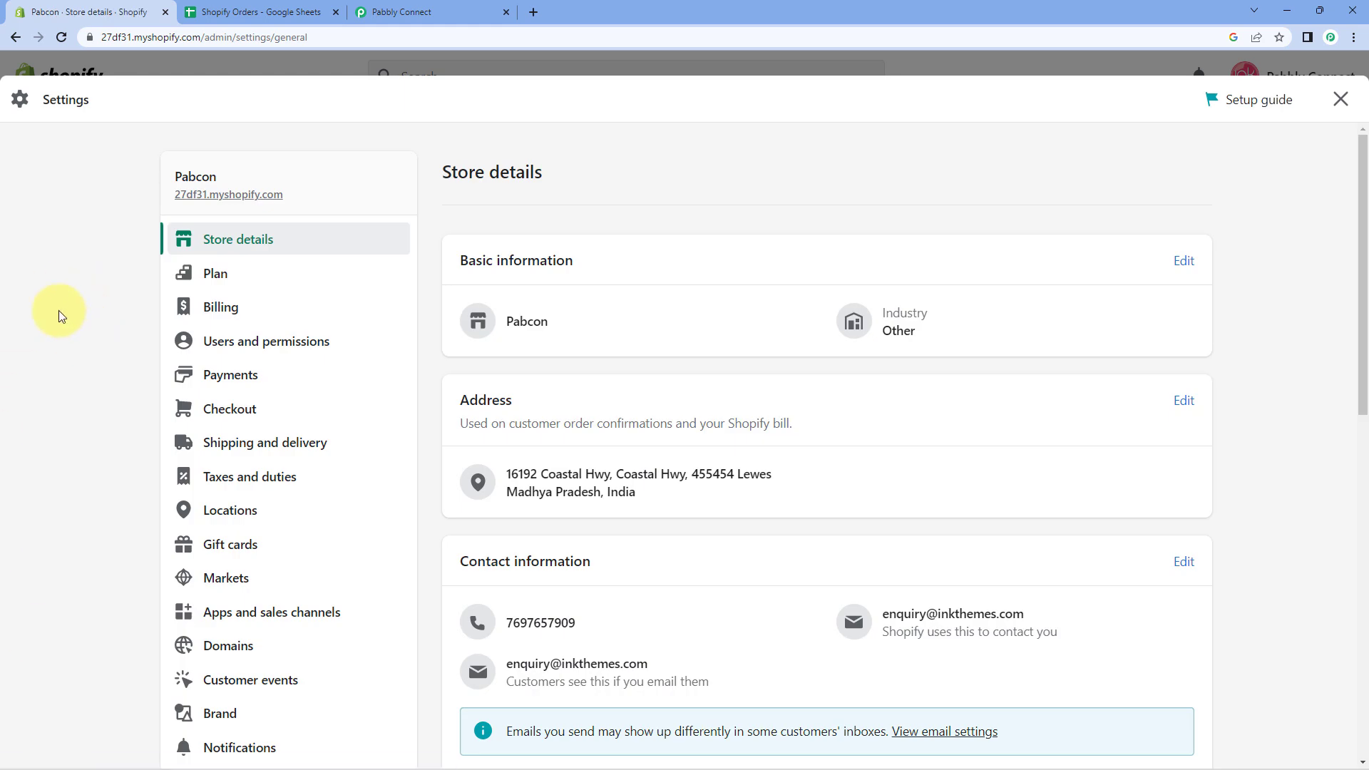
{"action": "scroll", "coordinate": [152, 268], "scroll_direction": "down", "scroll_amount": 3}
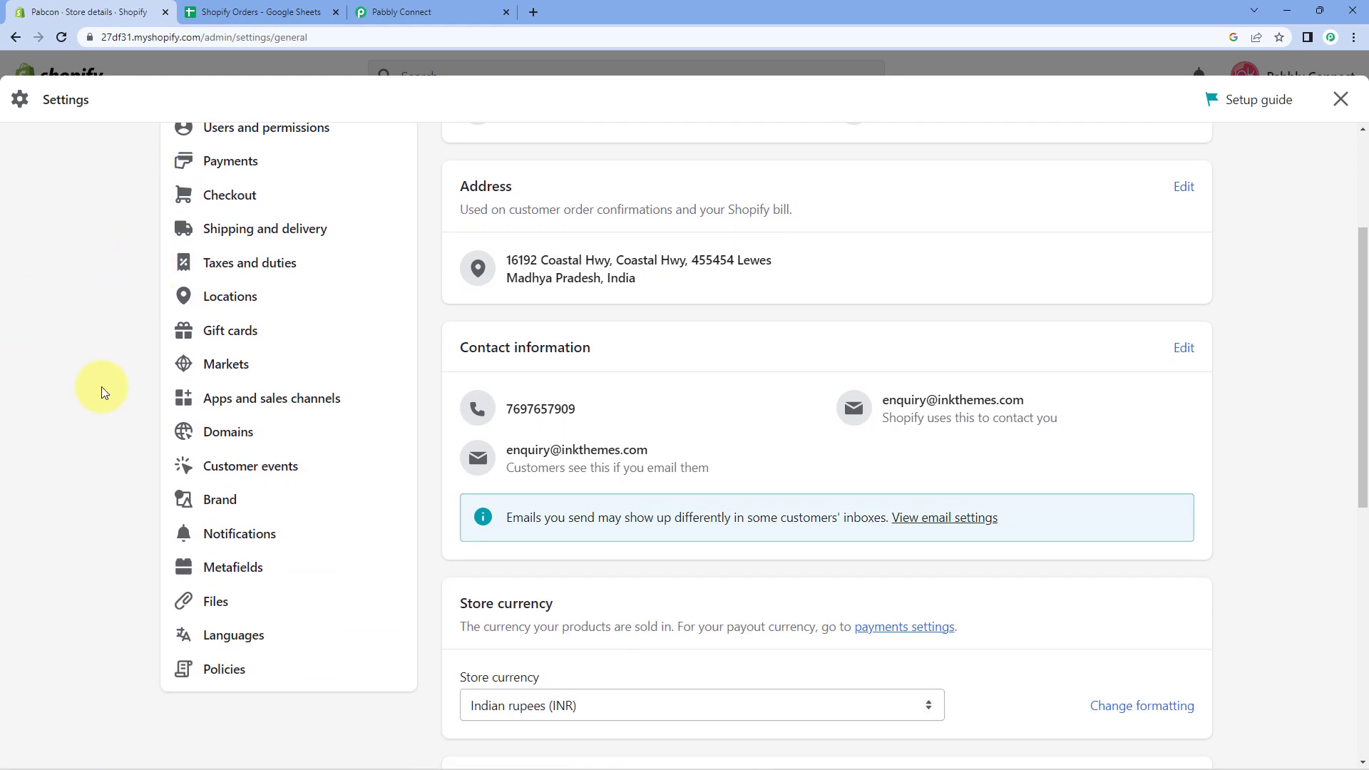
{"action": "left_click", "coordinate": [286, 540]}
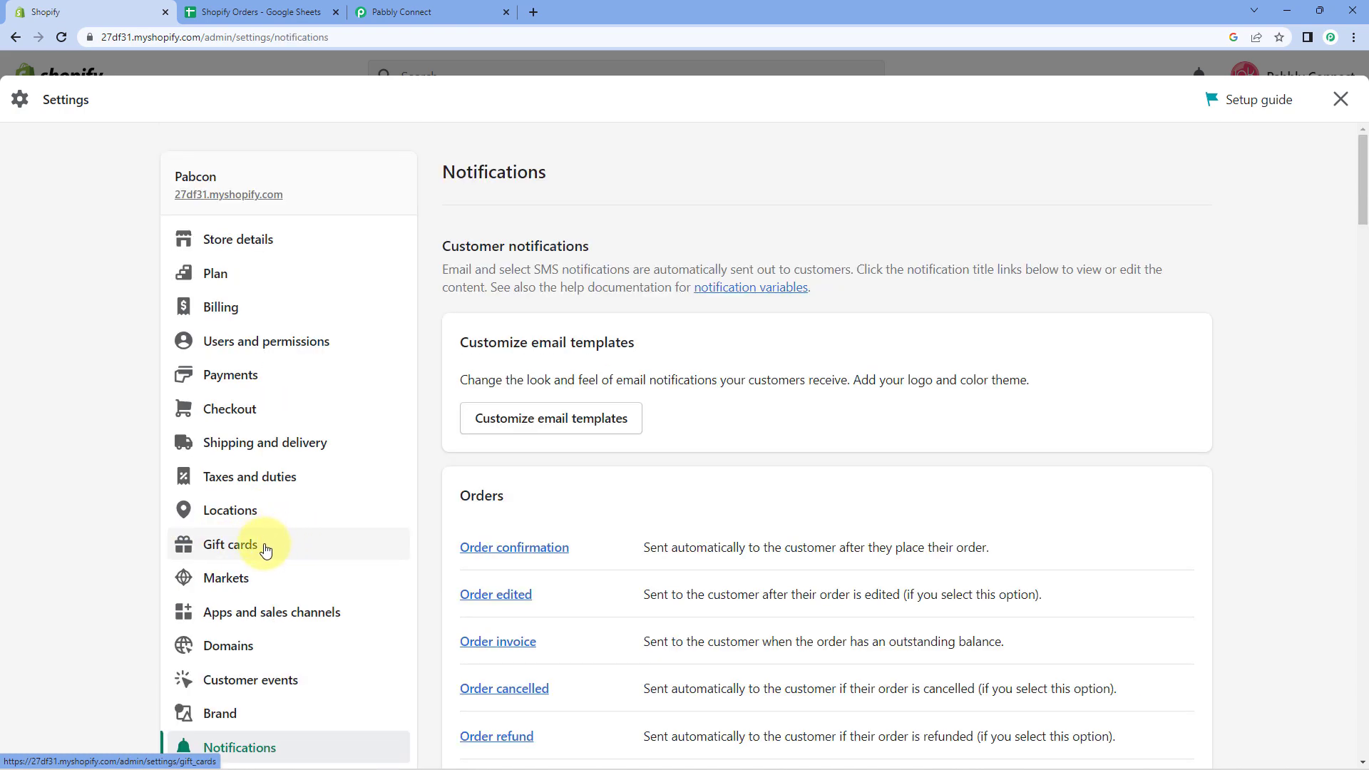
{"action": "scroll", "coordinate": [434, 348], "scroll_direction": "down", "scroll_amount": 15}
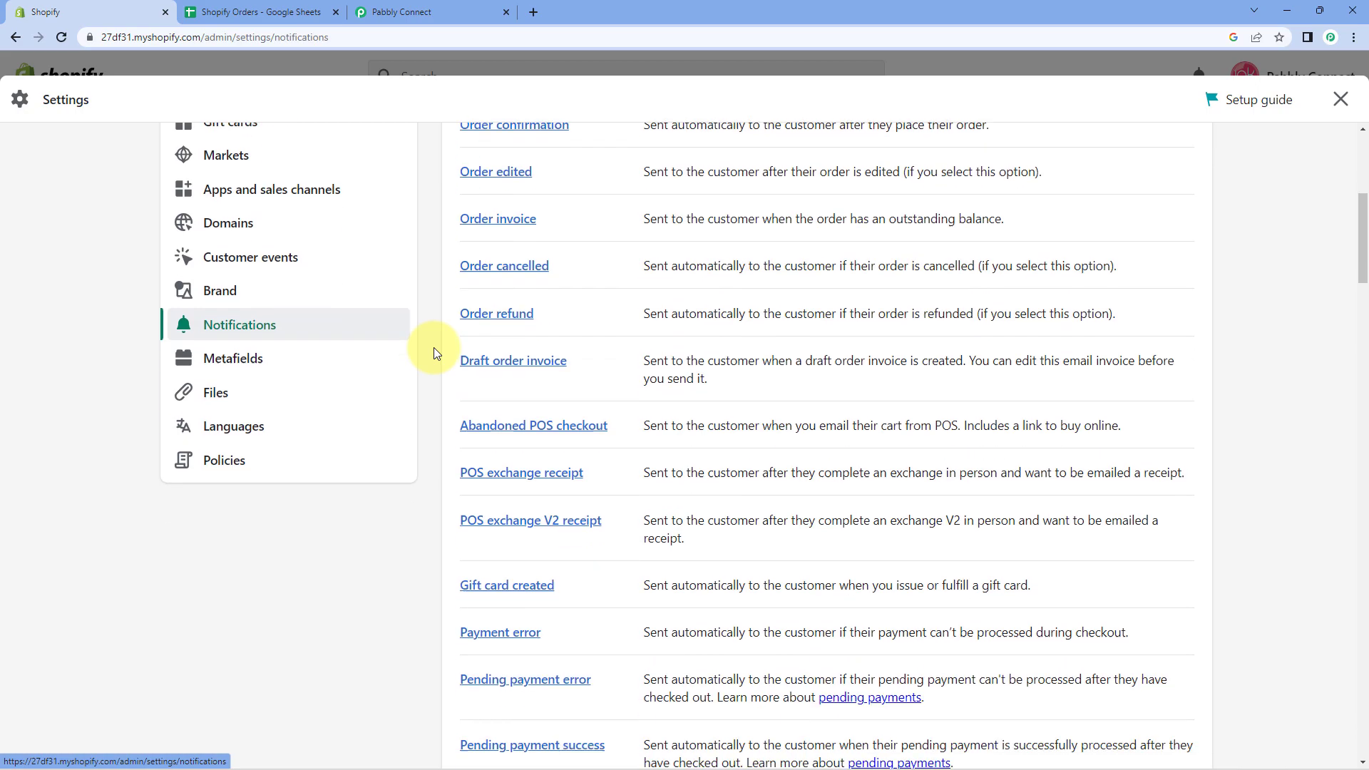
{"action": "scroll", "coordinate": [434, 348], "scroll_direction": "down", "scroll_amount": 20}
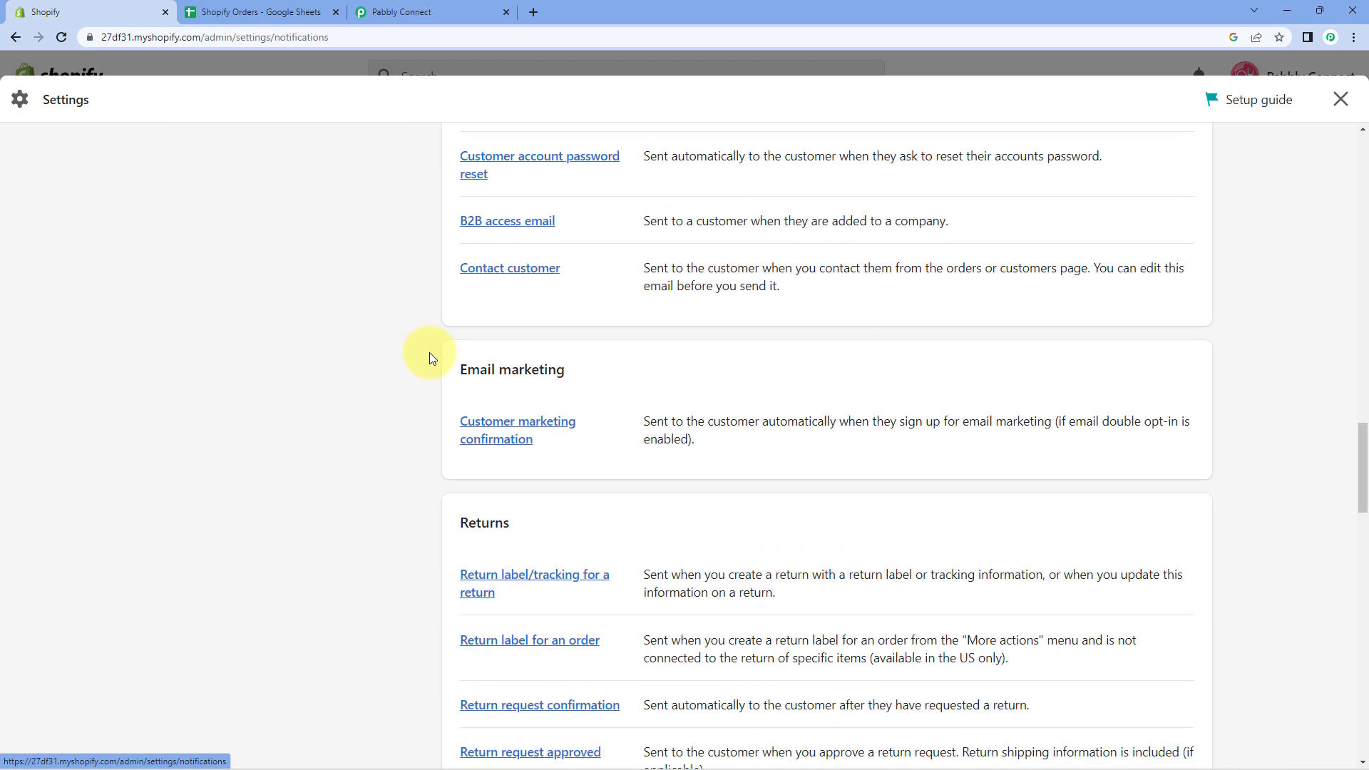
{"action": "scroll", "coordinate": [429, 367], "scroll_direction": "down", "scroll_amount": 10}
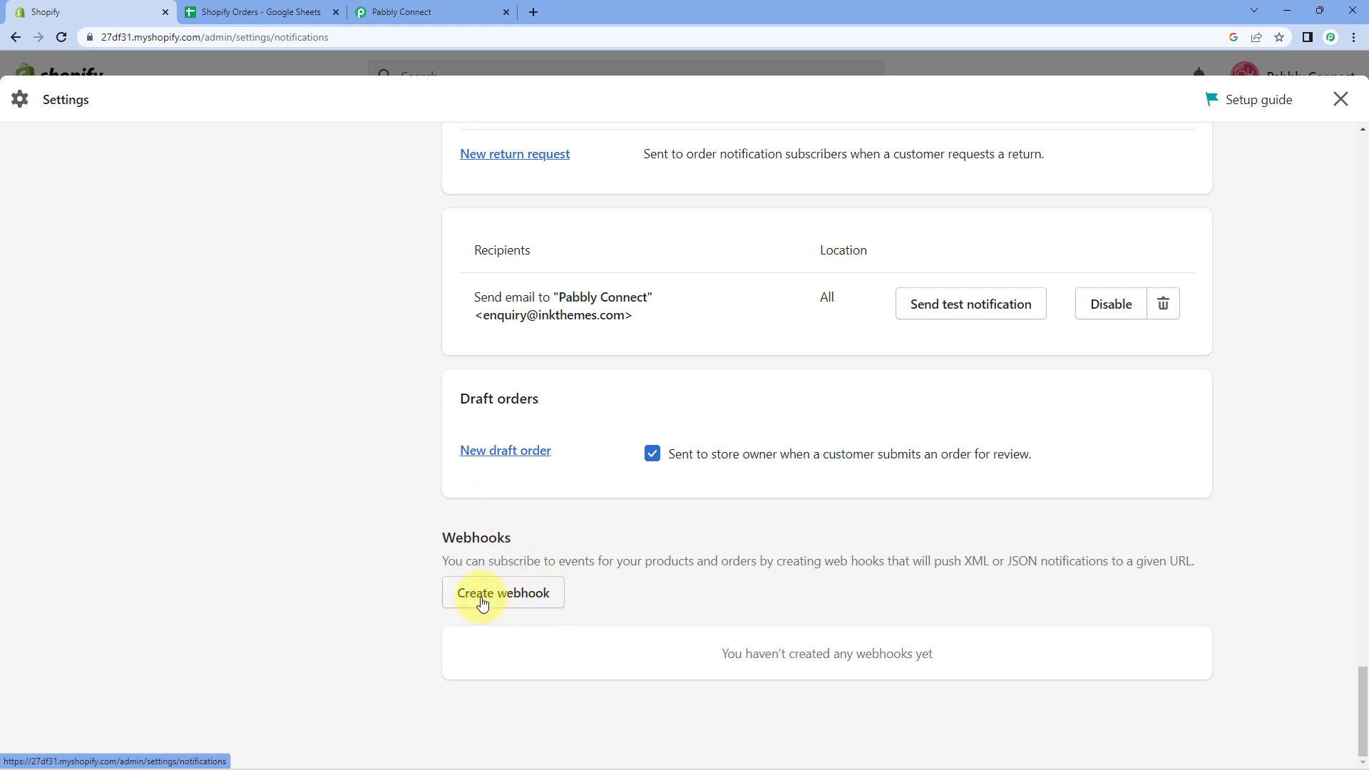
Start a new Shopify webhook with event Order creation and JSON format, then go to Pabbly Connect.
{"action": "left_click", "coordinate": [518, 594]}
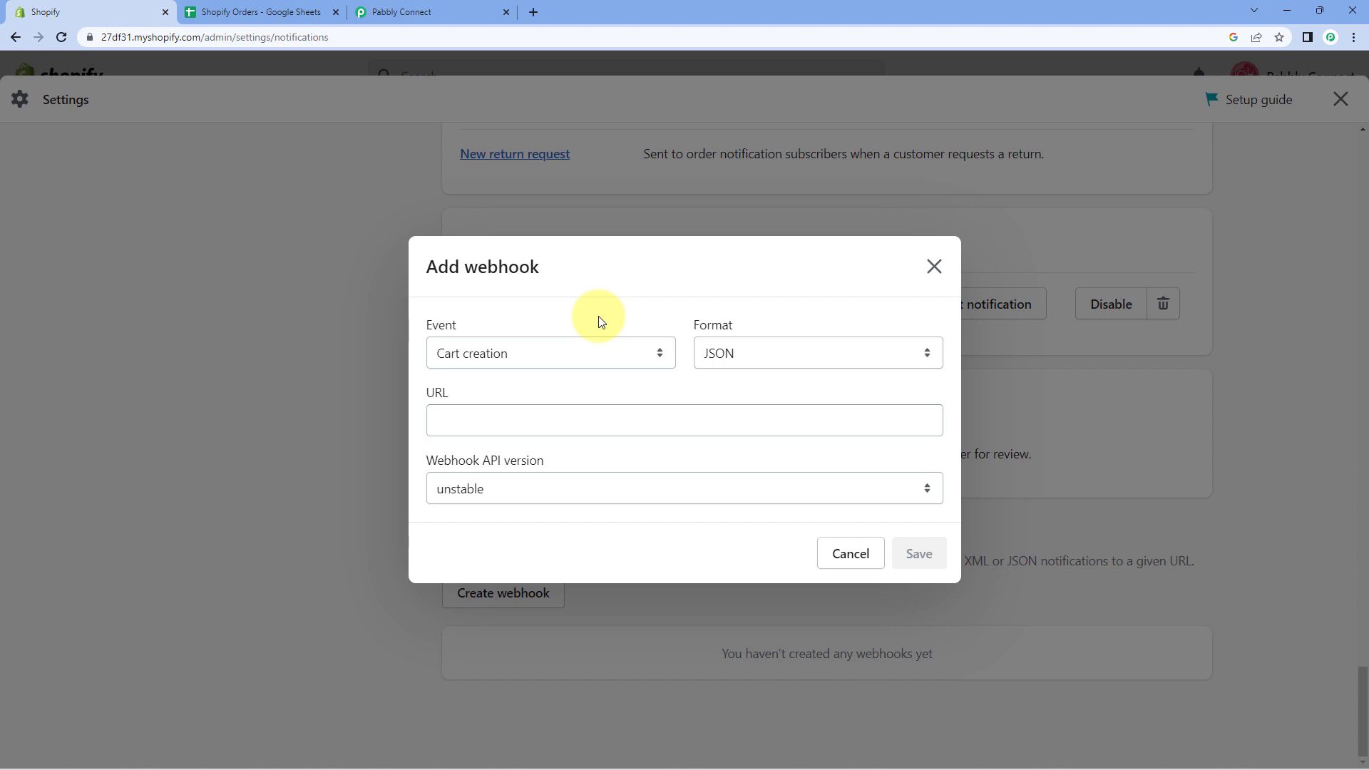
{"action": "left_click", "coordinate": [660, 354]}
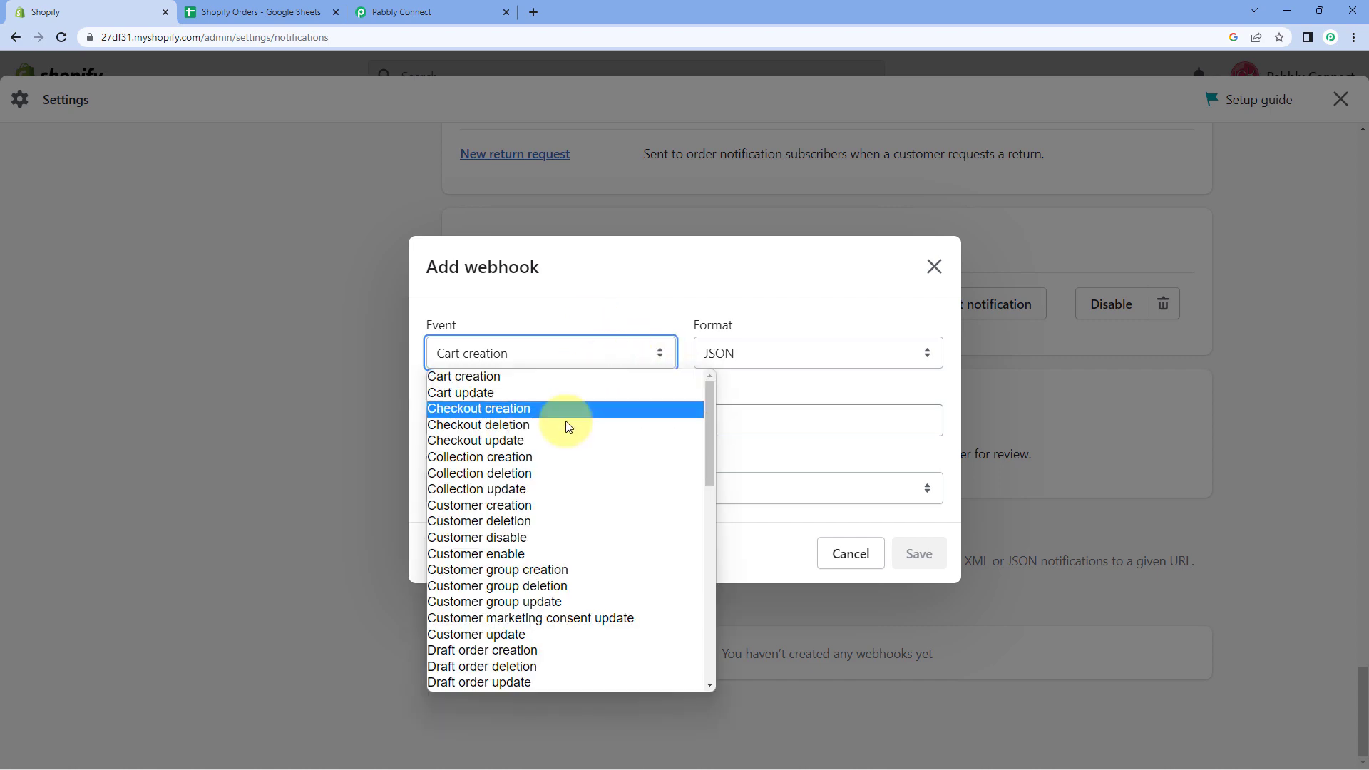
{"action": "scroll", "coordinate": [607, 436], "scroll_direction": "down", "scroll_amount": 10}
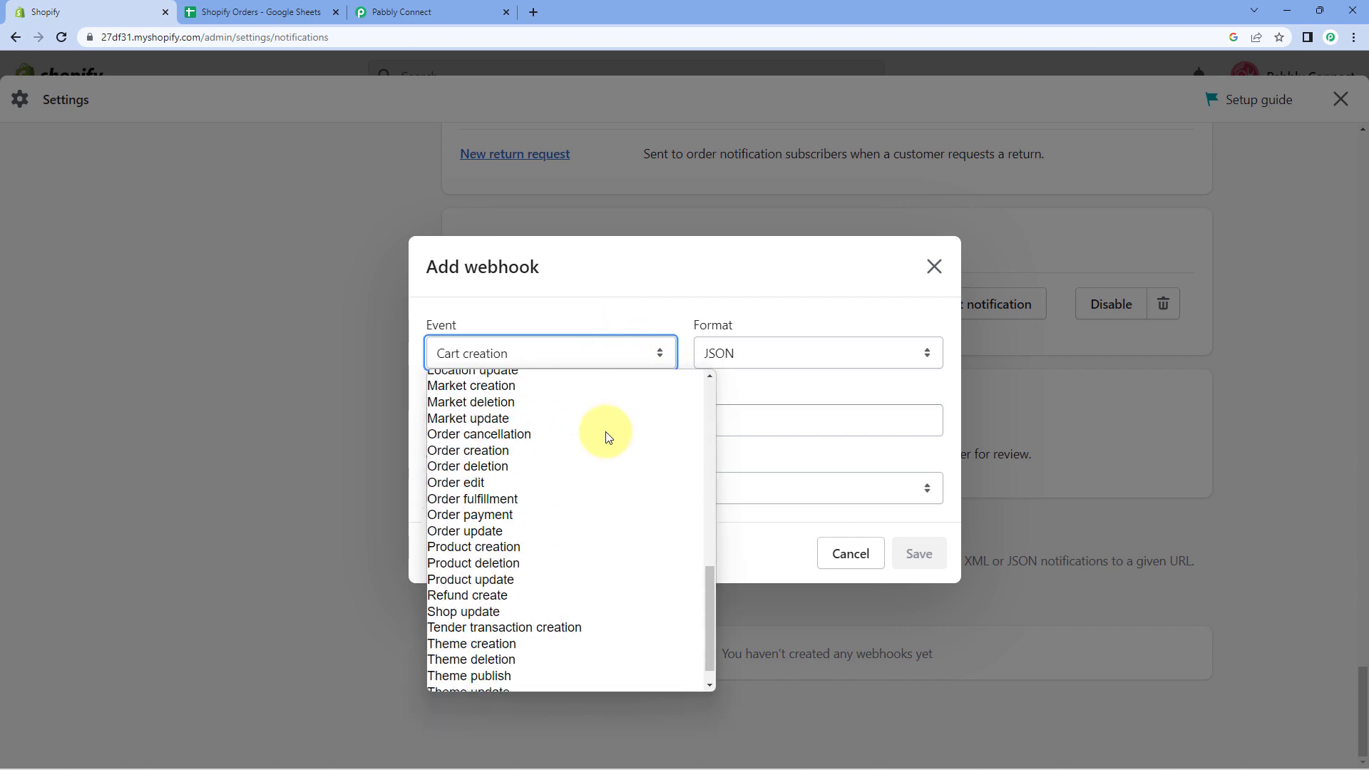
{"action": "scroll", "coordinate": [608, 437], "scroll_direction": "up", "scroll_amount": 2}
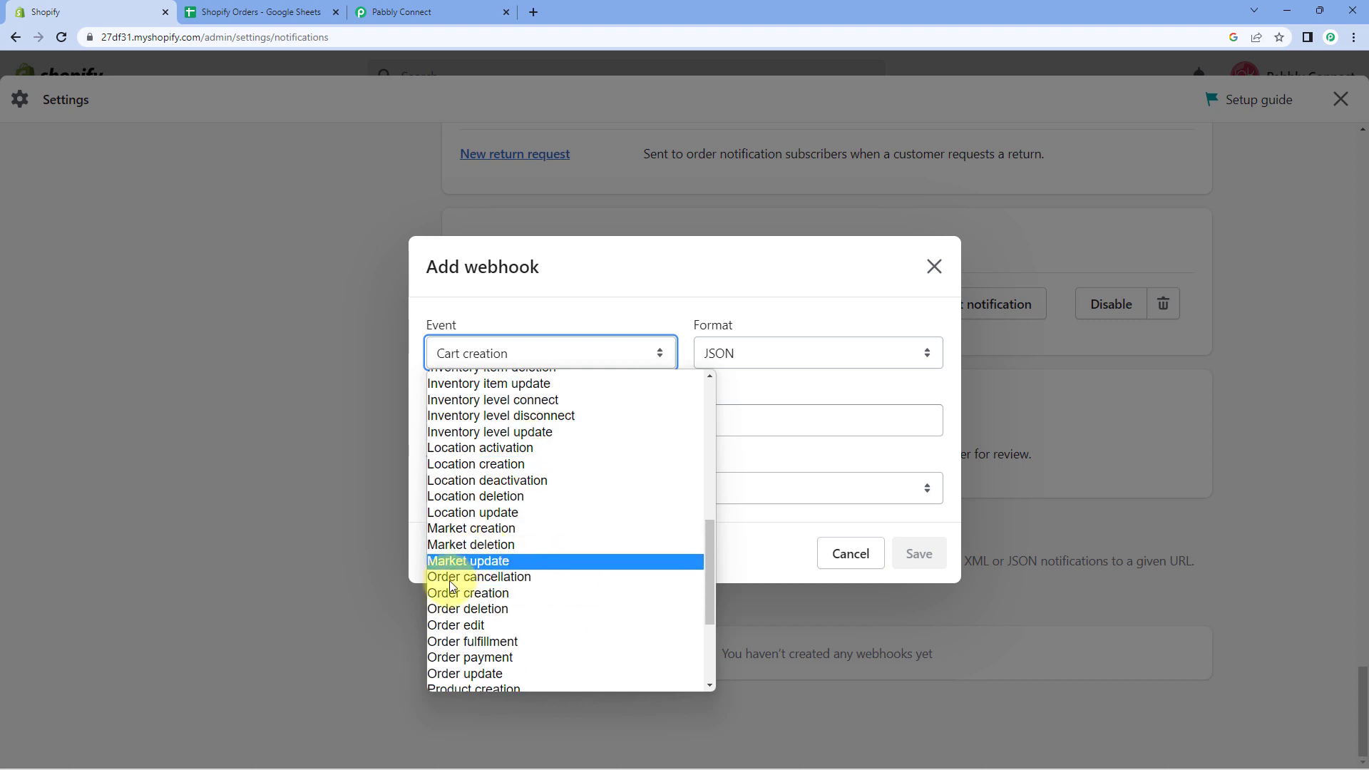
{"action": "left_click", "coordinate": [494, 592]}
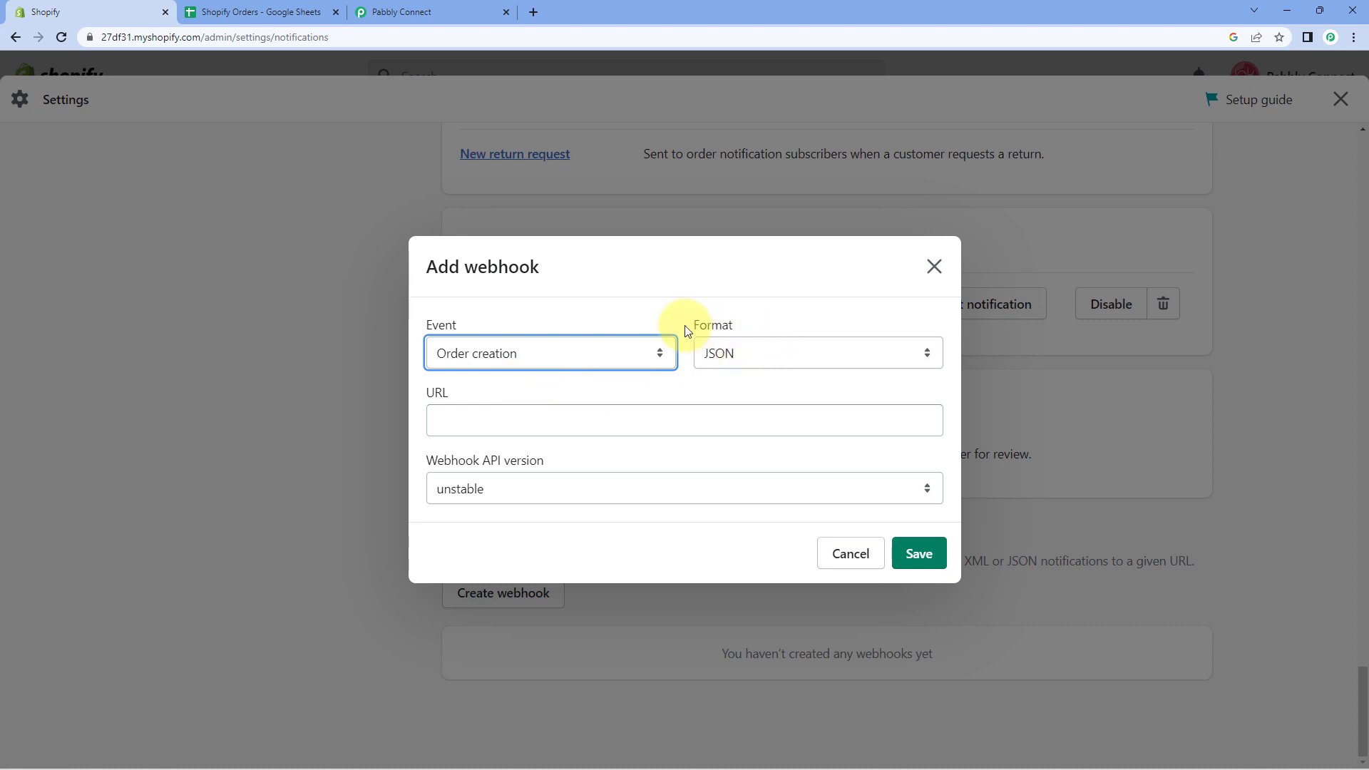
{"action": "left_click", "coordinate": [758, 351]}
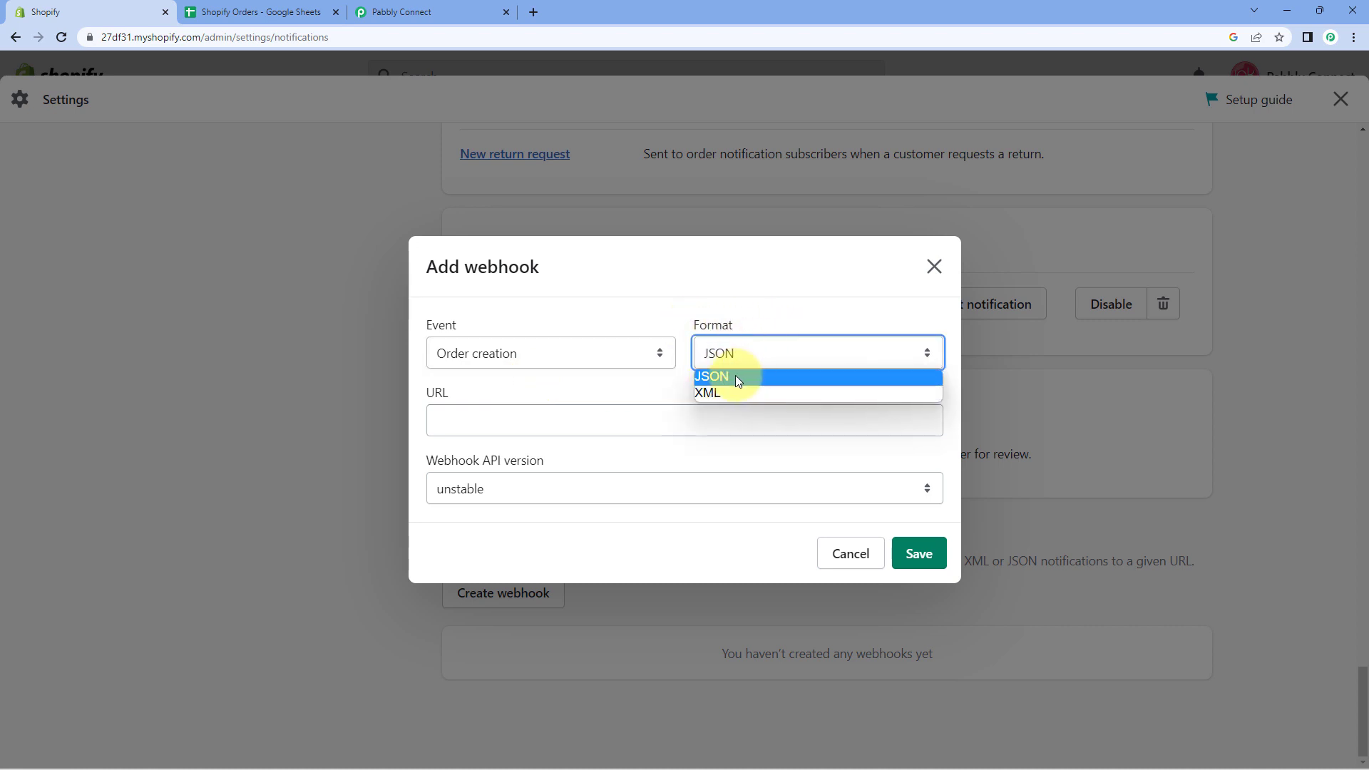
{"action": "left_click", "coordinate": [735, 375]}
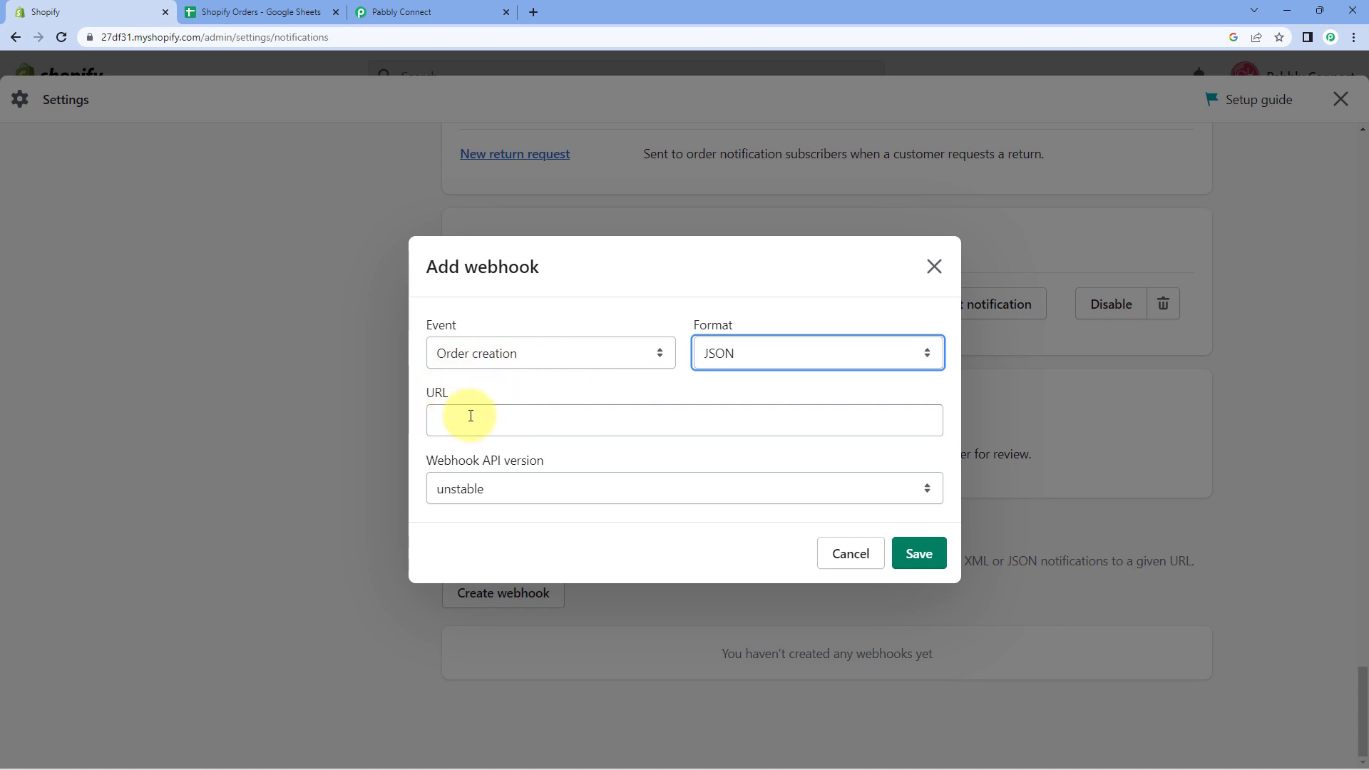
{"action": "left_click", "coordinate": [443, 9]}
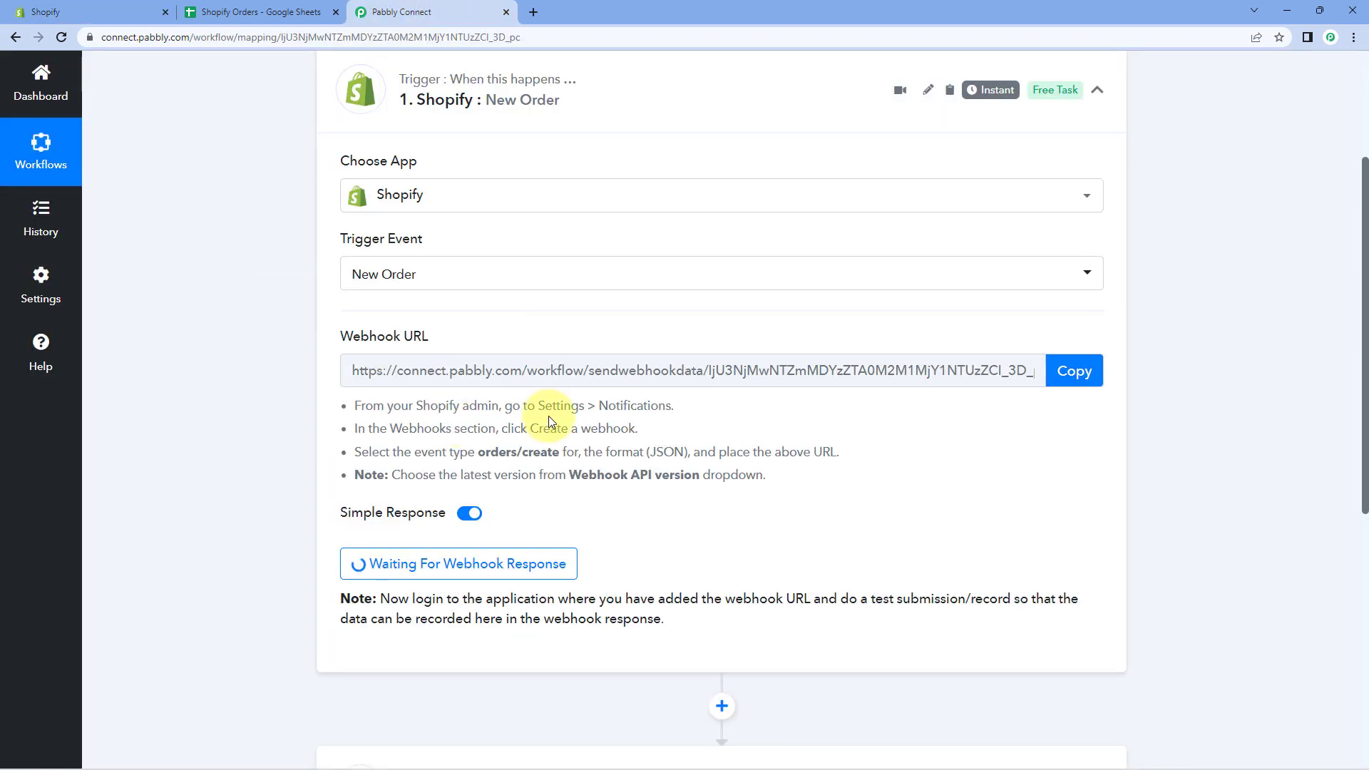
Paste the Pabbly webhook URL, choose API version 2023-01 (Latest), and save the webhook.
{"action": "left_click", "coordinate": [1073, 371]}
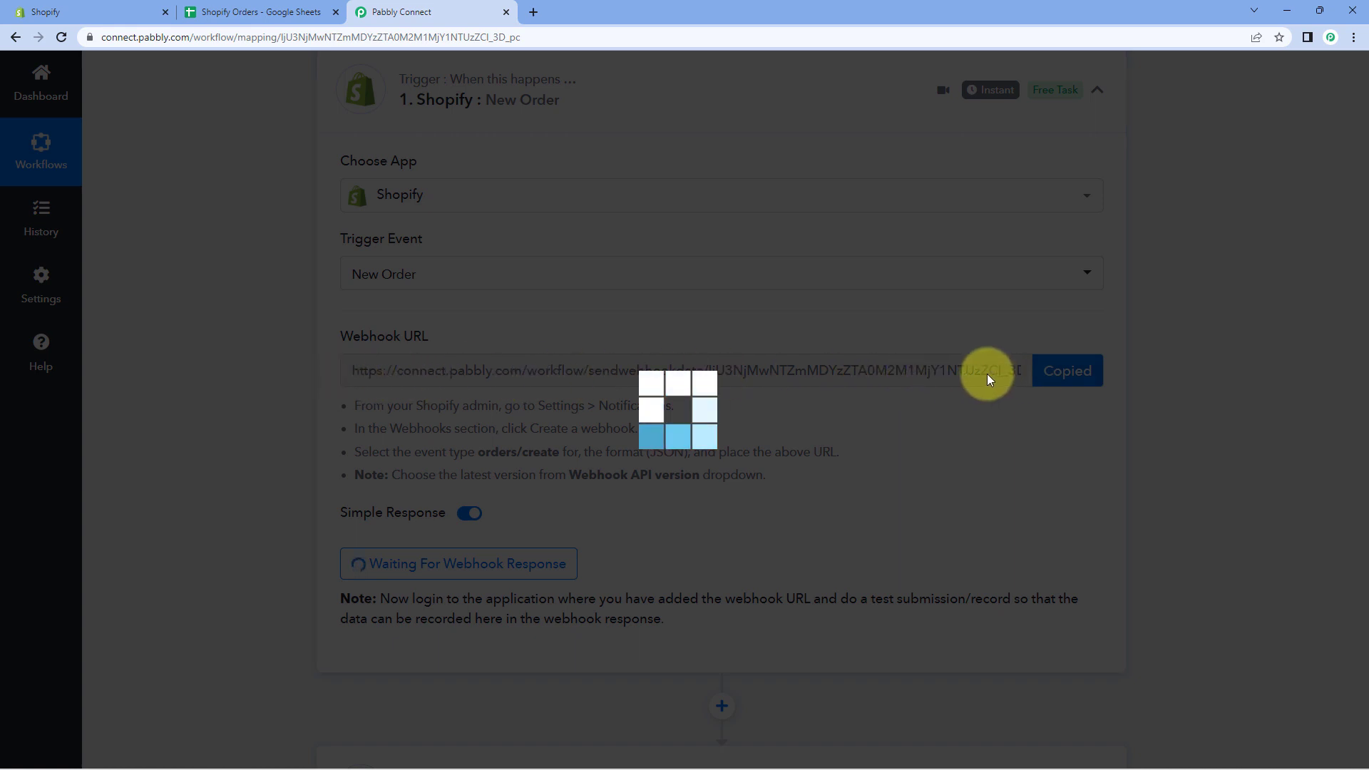
{"action": "left_click", "coordinate": [135, 10]}
{"action": "left_click", "coordinate": [463, 415]}
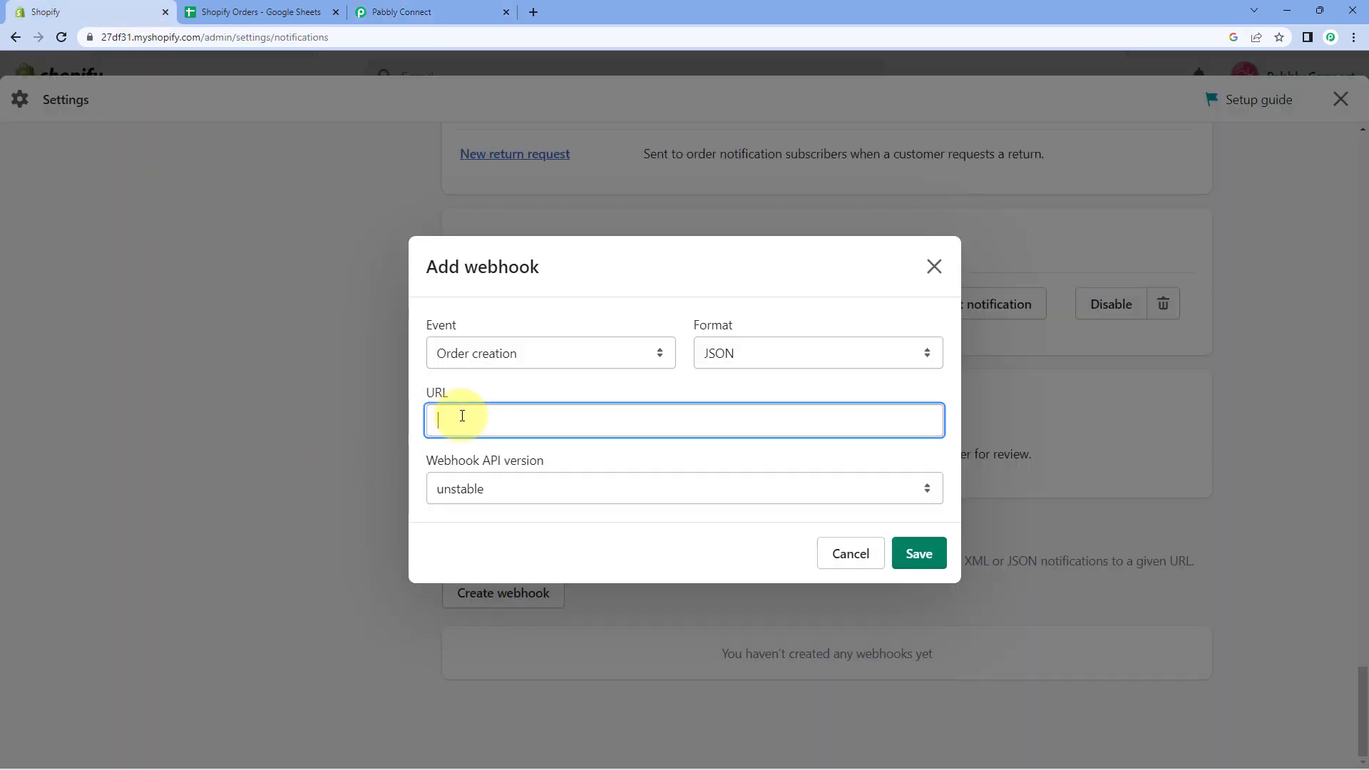
{"action": "right_click", "coordinate": [462, 415]}
{"action": "left_click", "coordinate": [513, 530]}
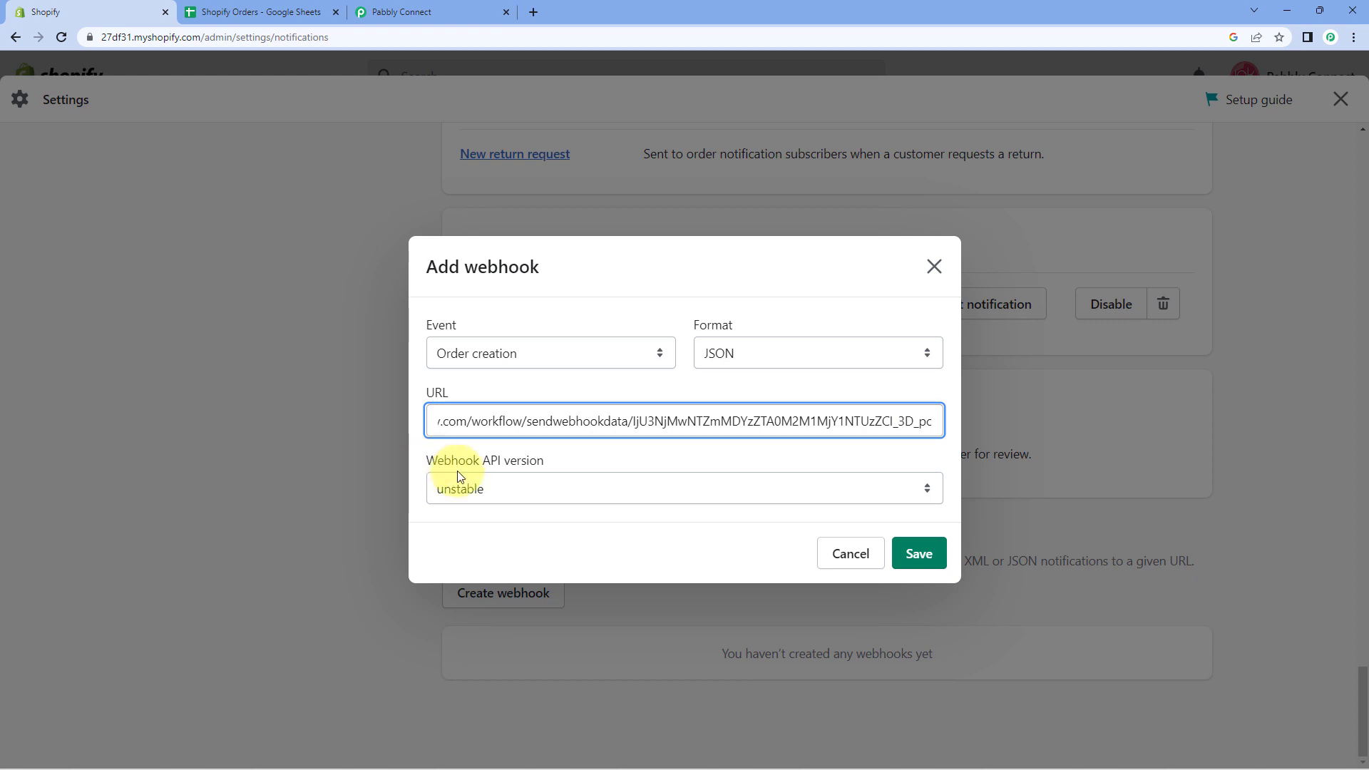
{"action": "left_click", "coordinate": [624, 494]}
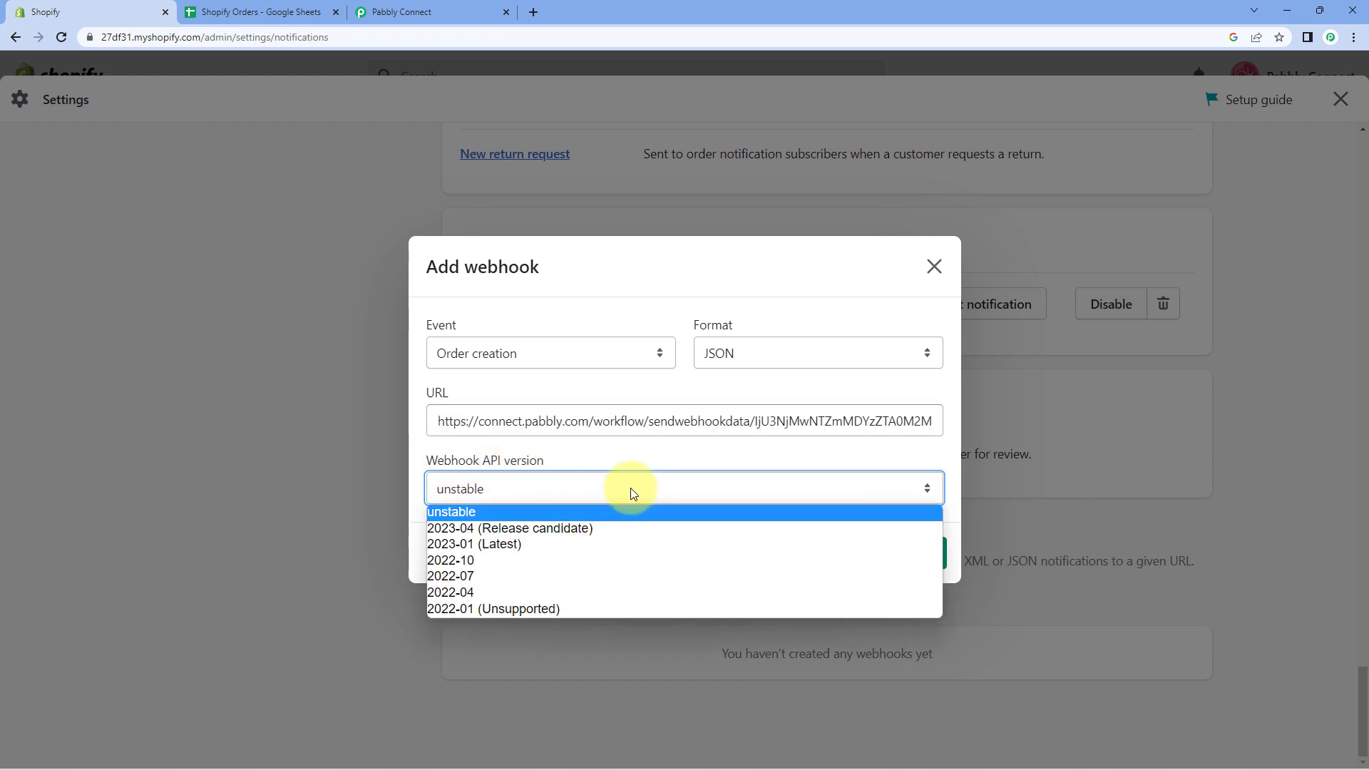
{"action": "left_click", "coordinate": [506, 545]}
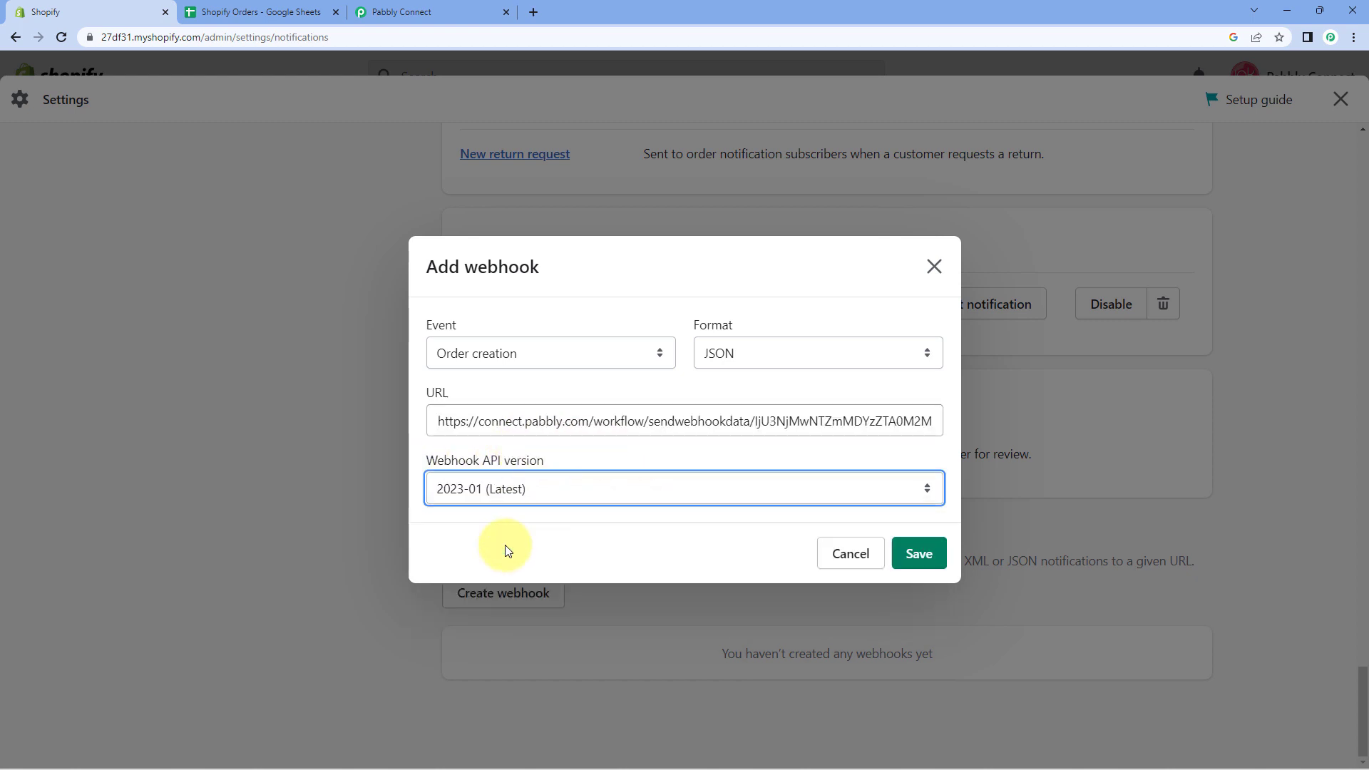
{"action": "left_click", "coordinate": [922, 555]}
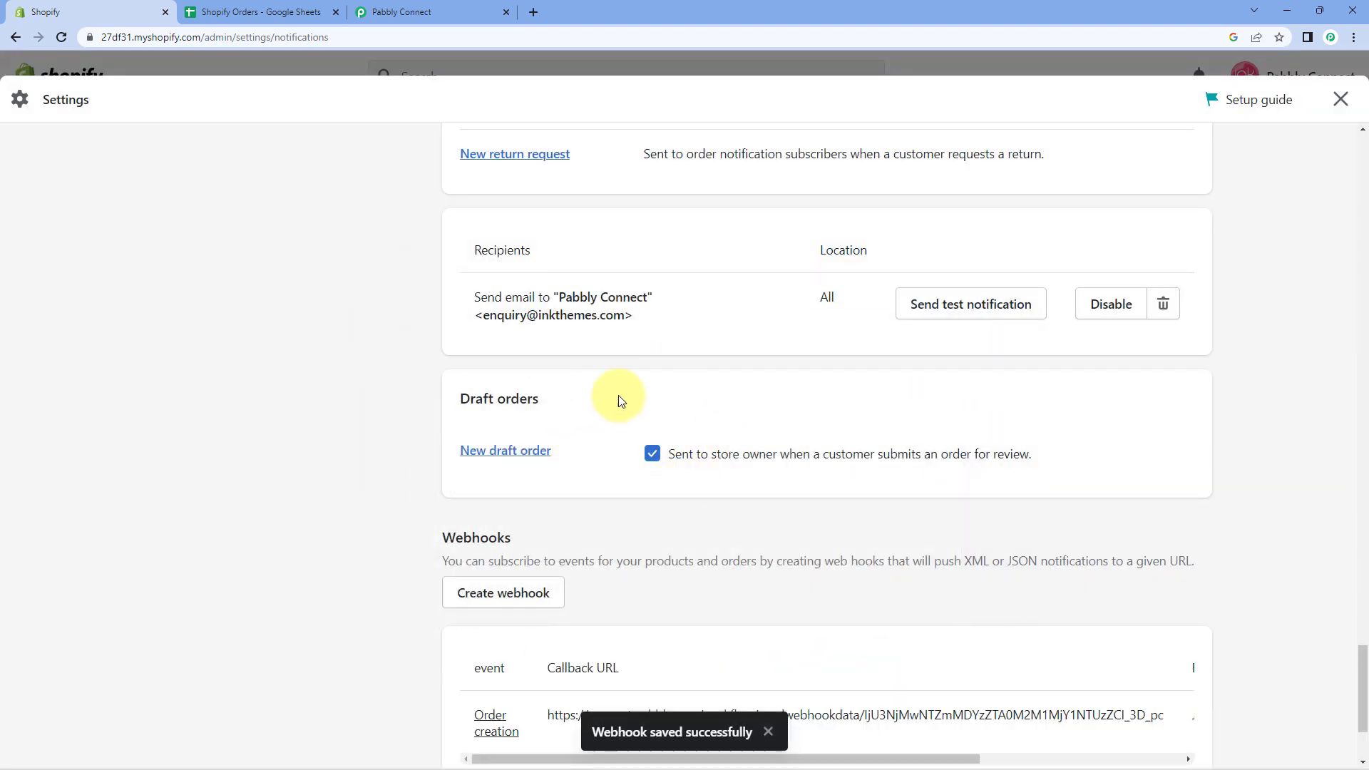
{"action": "scroll", "coordinate": [630, 519], "scroll_direction": "down", "scroll_amount": 3}
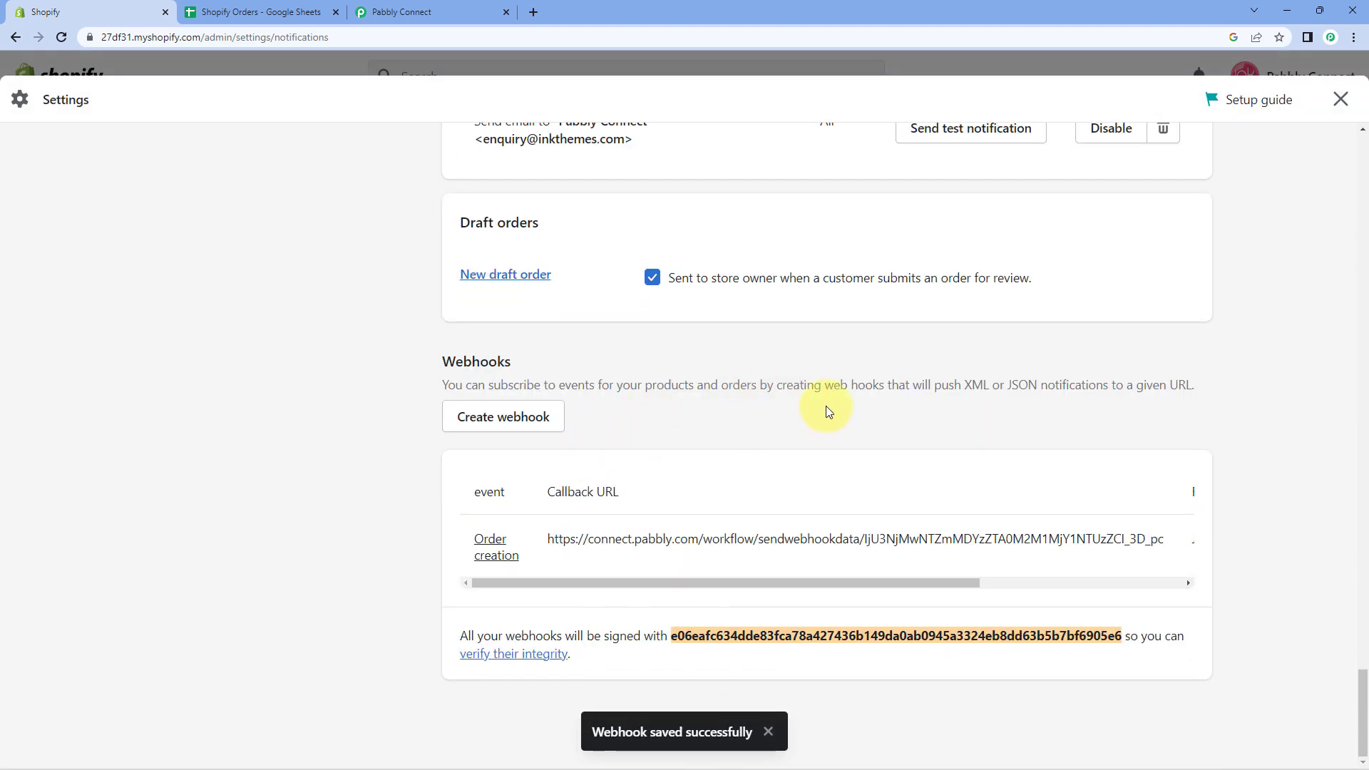
Review the Pabbly setup instructions and Shopify webhook list, ending on Shopify notification settings.
{"action": "left_click", "coordinate": [431, 12]}
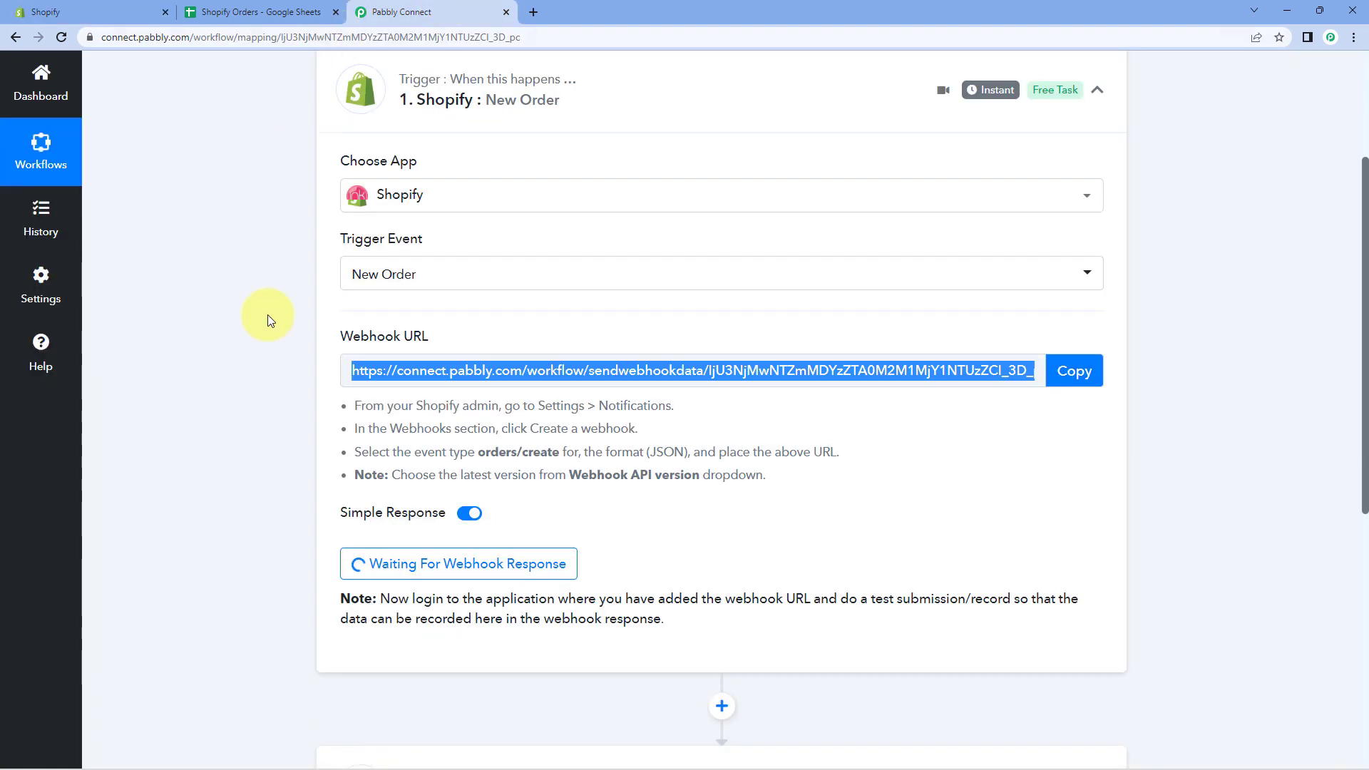
{"action": "left_click_drag", "start_coordinate": [347, 407], "coordinate": [774, 476]}
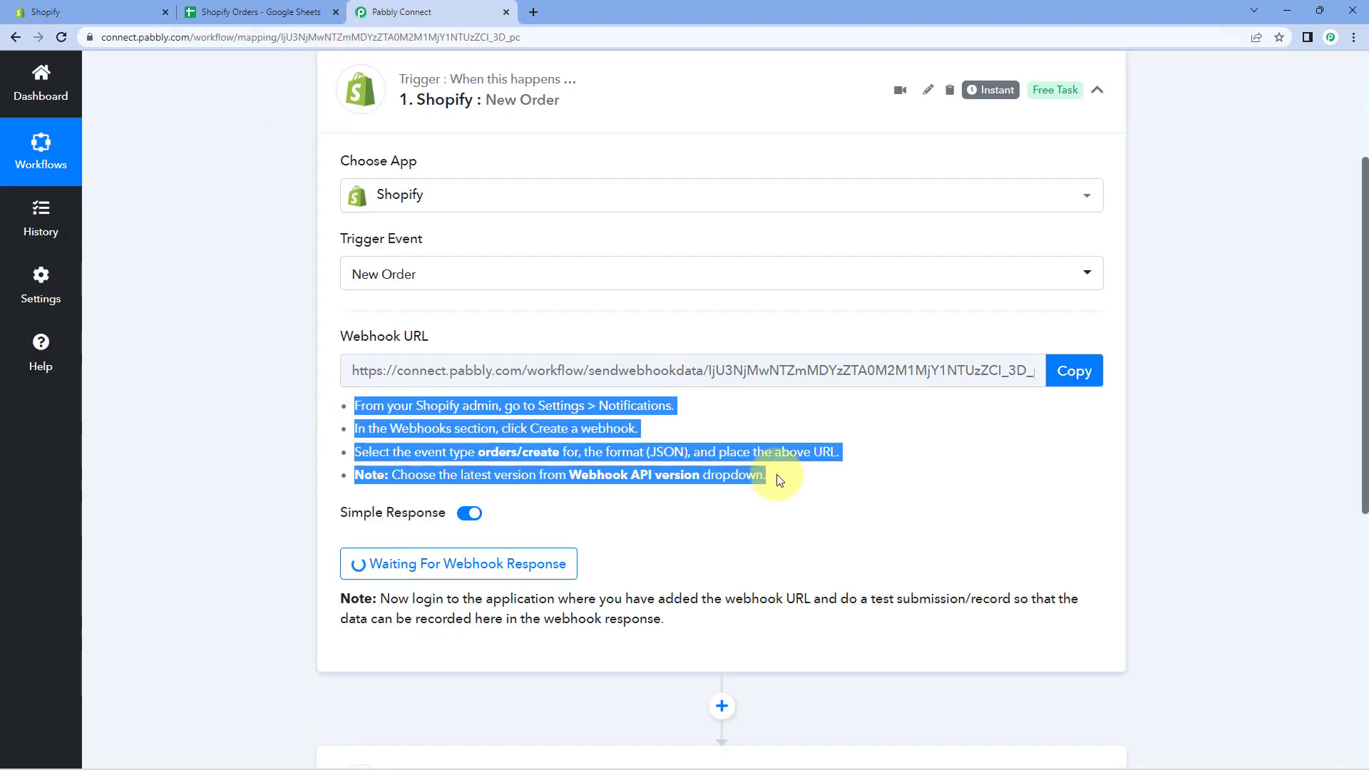
{"action": "left_click", "coordinate": [543, 475]}
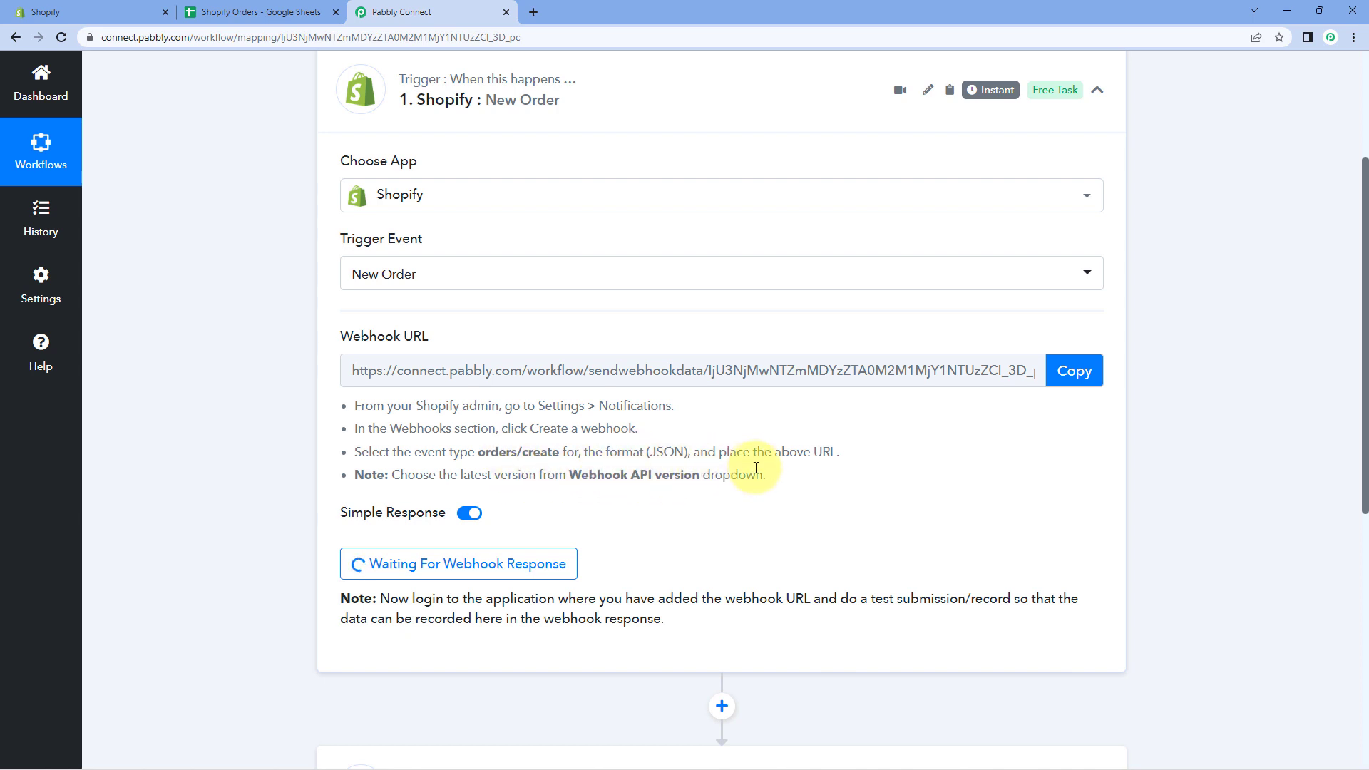
{"action": "left_click", "coordinate": [43, 13]}
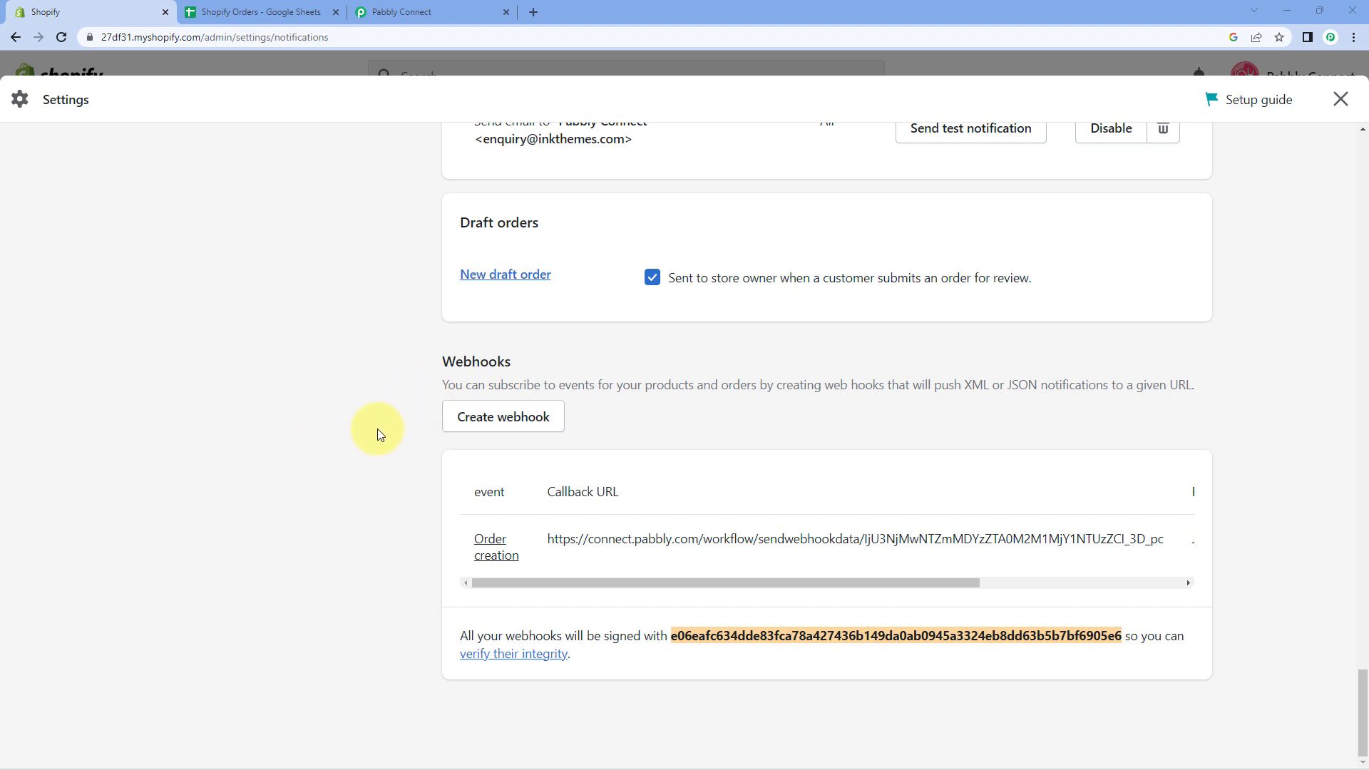
{"action": "left_click", "coordinate": [400, 12]}
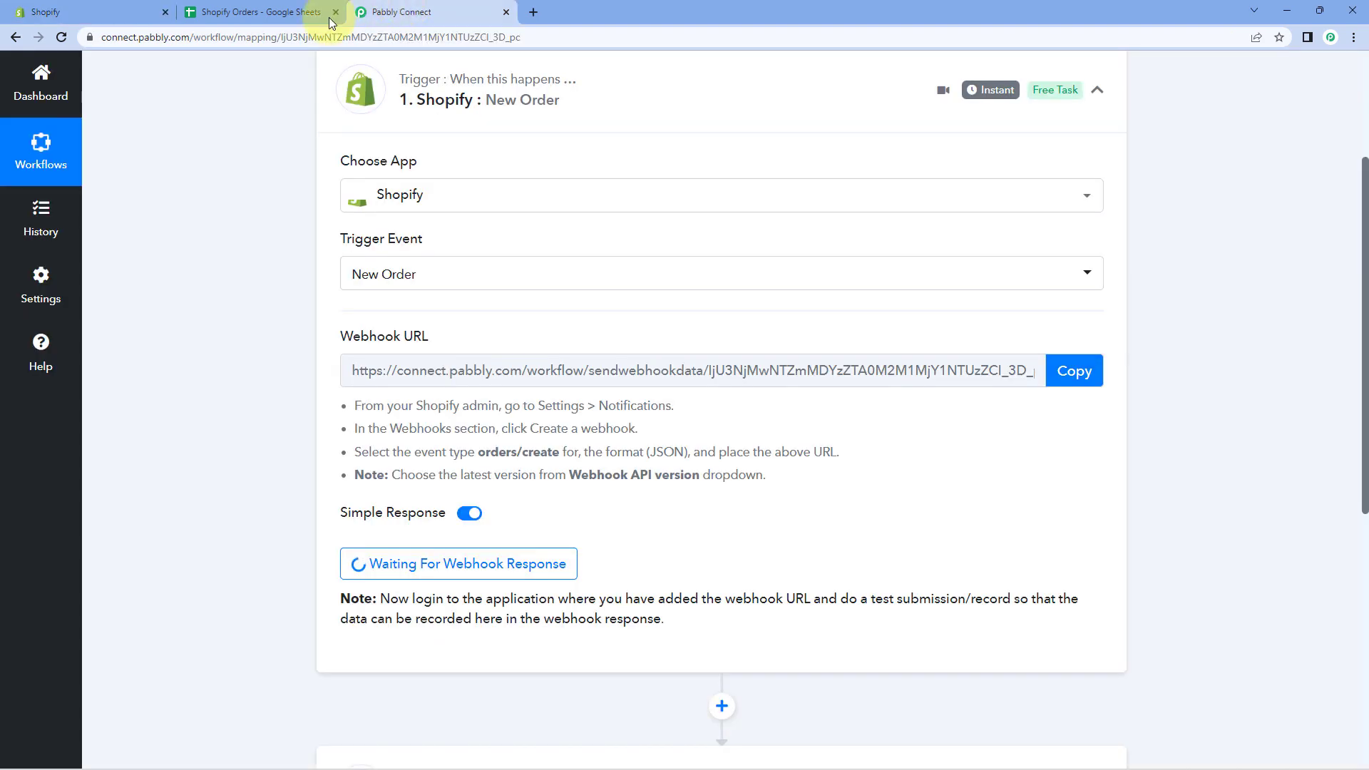
{"action": "scroll", "coordinate": [221, 381], "scroll_direction": "down", "scroll_amount": 1}
{"action": "scroll", "coordinate": [222, 381], "scroll_direction": "down", "scroll_amount": 1}
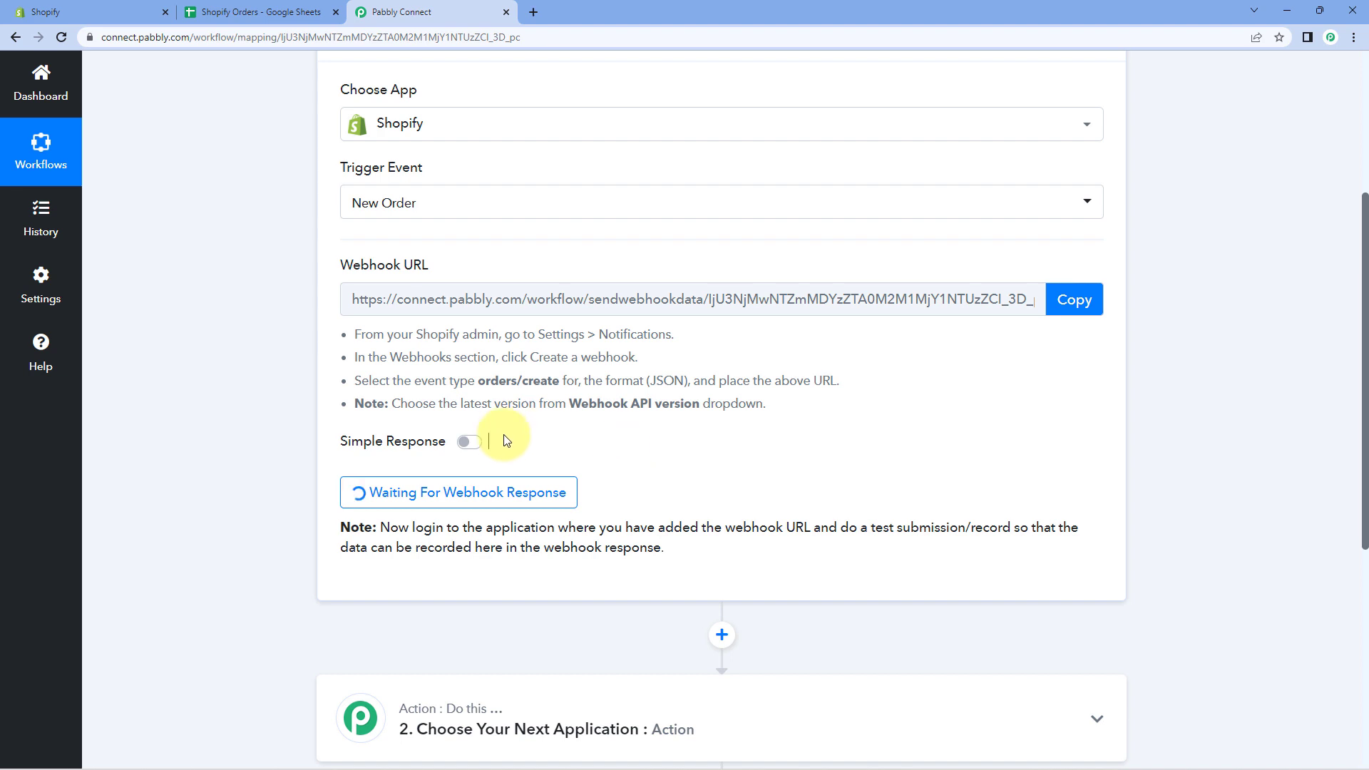
{"action": "left_click", "coordinate": [140, 6]}
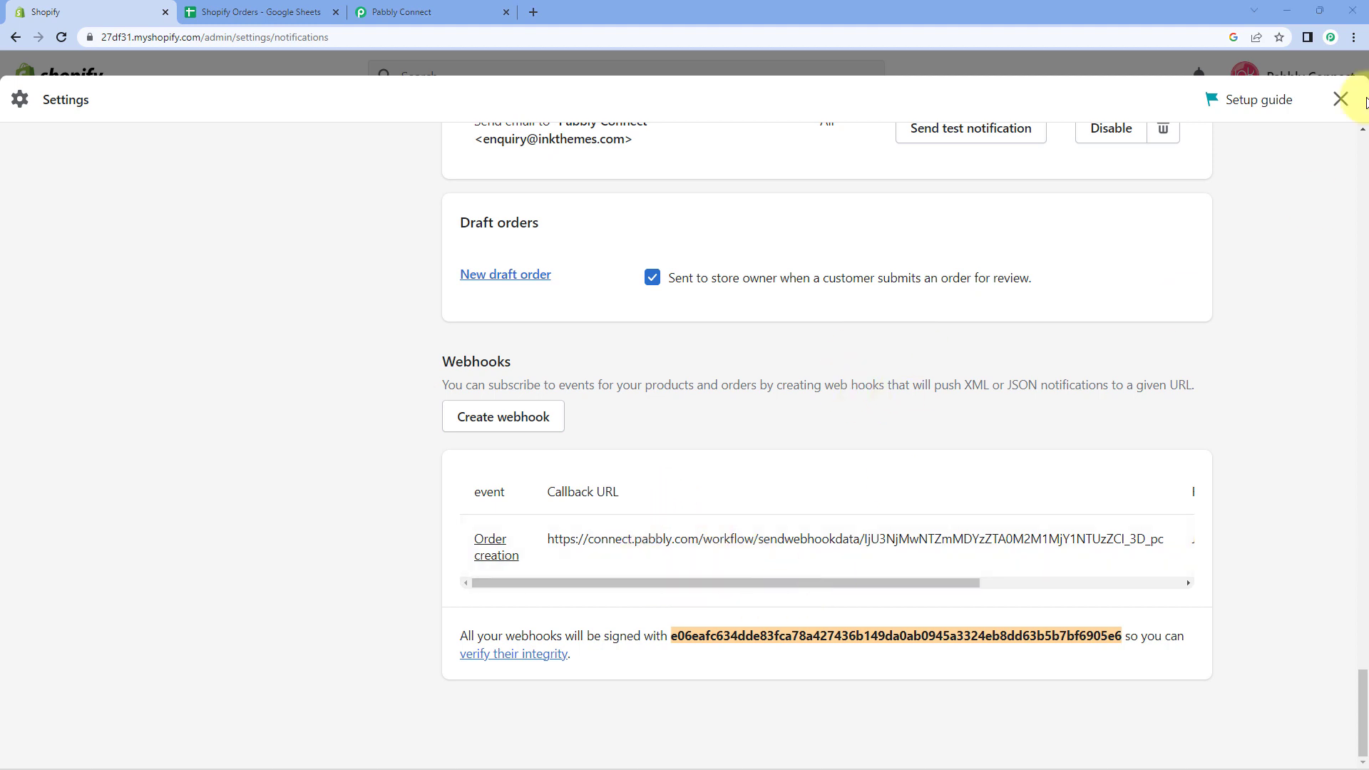
Open the online storefront and add 2 Center Tables to the cart.
{"action": "left_click", "coordinate": [1340, 99]}
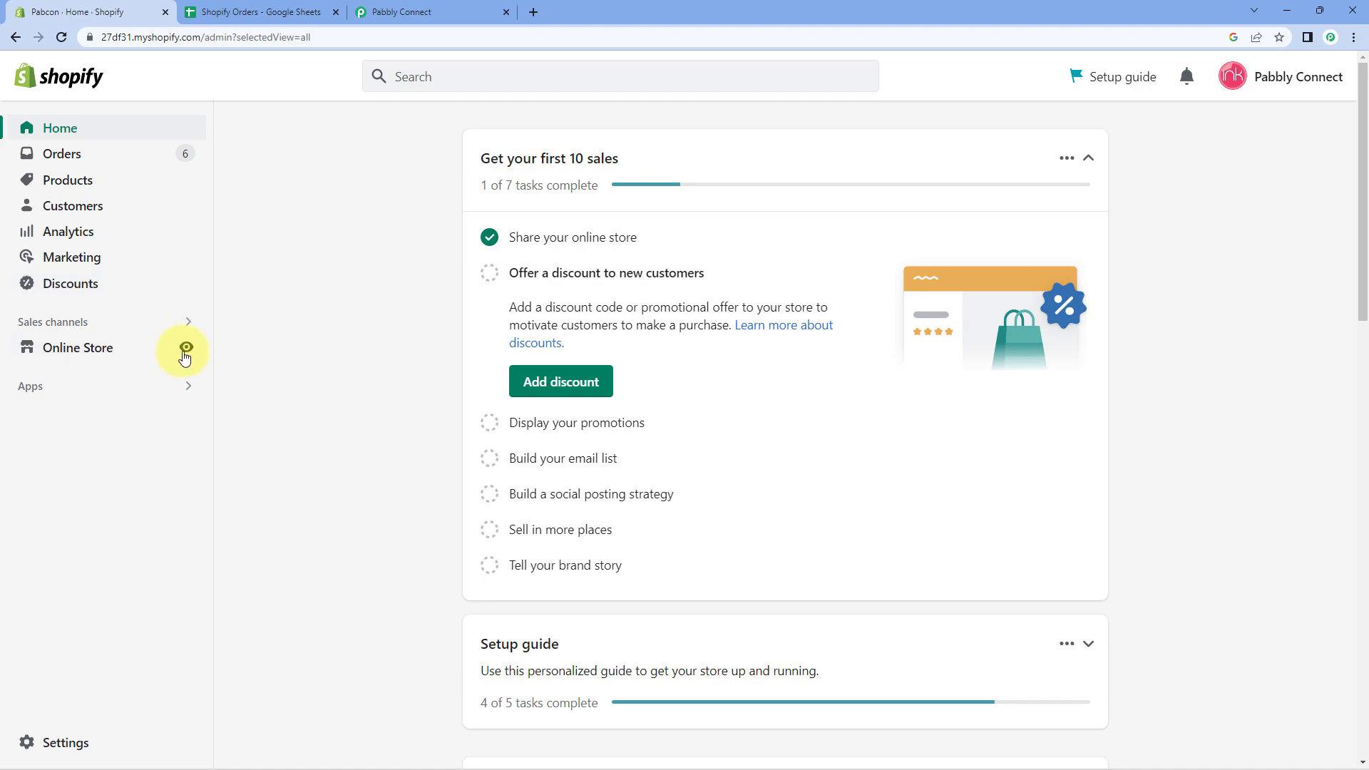
{"action": "left_click", "coordinate": [186, 350]}
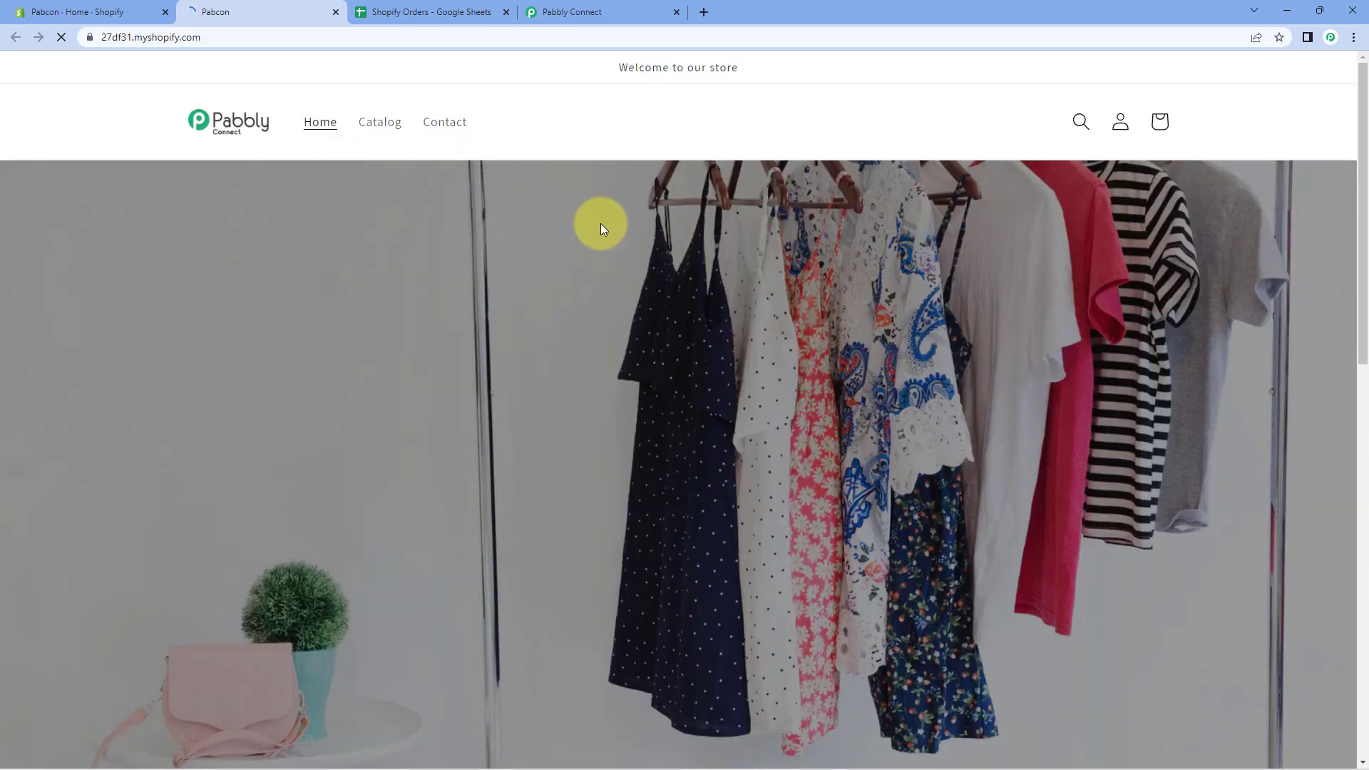
{"action": "scroll", "coordinate": [582, 271], "scroll_direction": "down", "scroll_amount": 10}
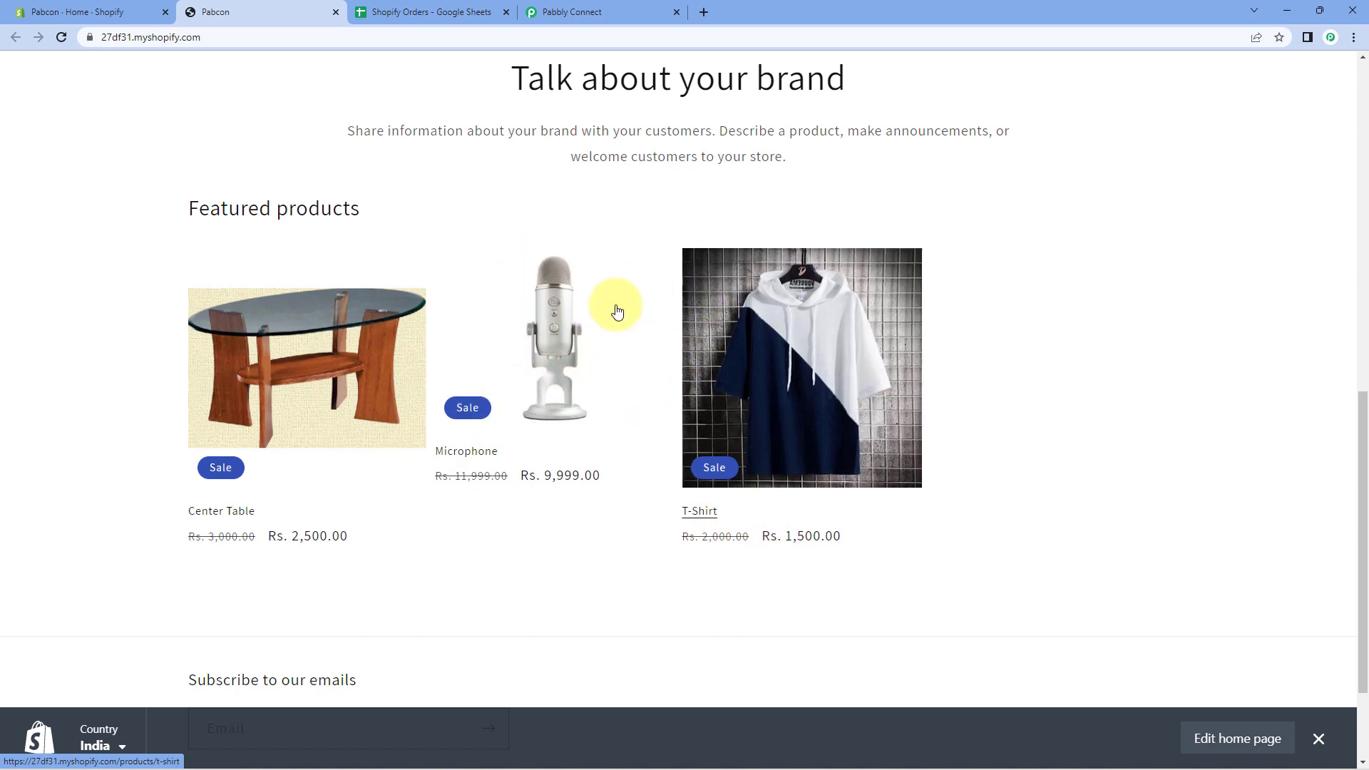
{"action": "left_click", "coordinate": [224, 512]}
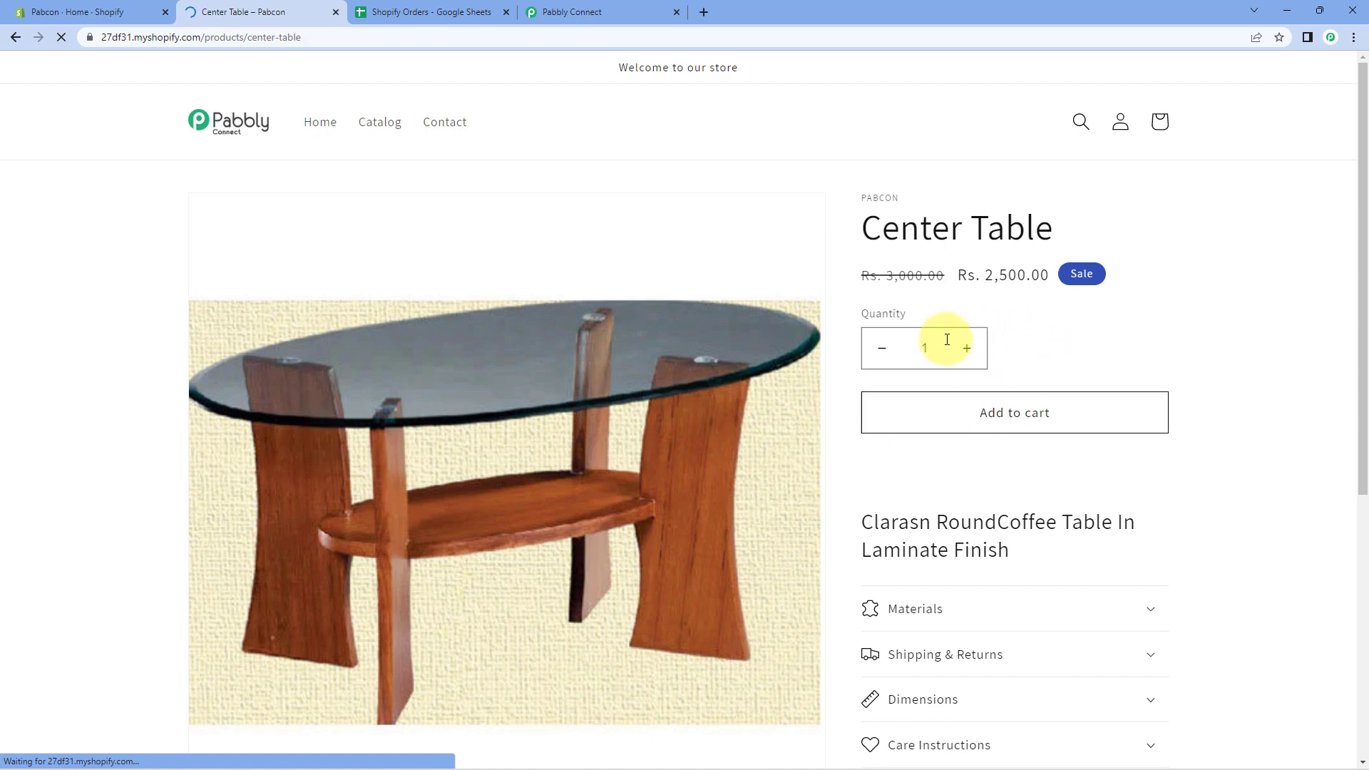
{"action": "left_click", "coordinate": [968, 349]}
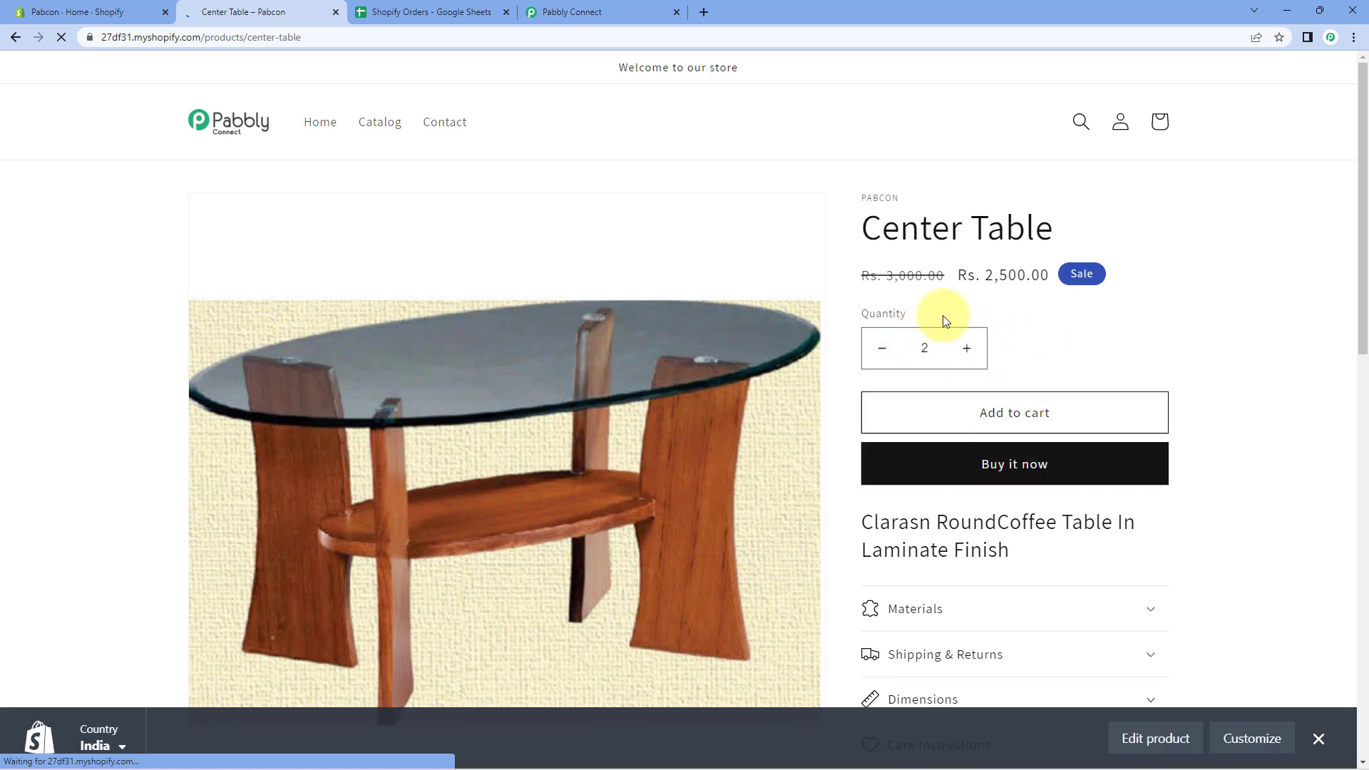
{"action": "left_click", "coordinate": [1021, 420]}
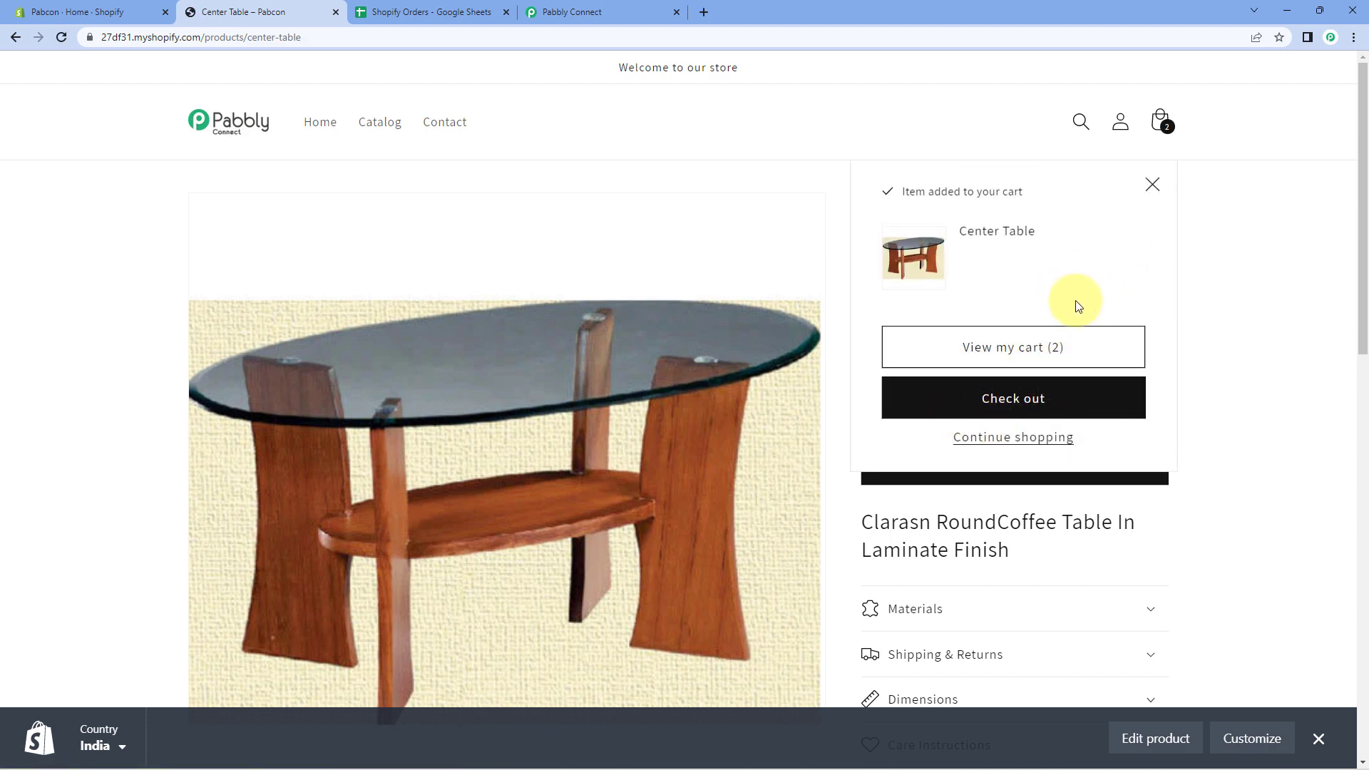
{"action": "left_click", "coordinate": [1029, 439]}
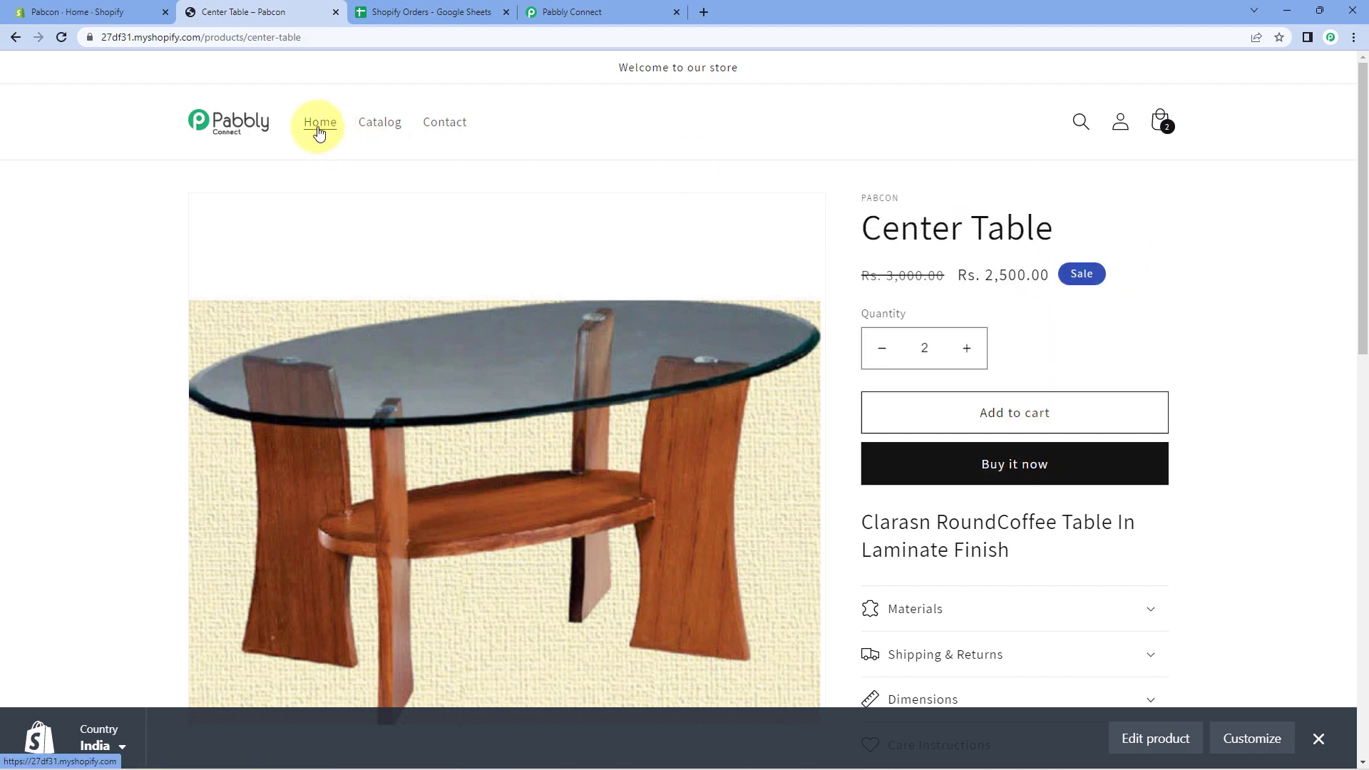
Add 1 Microphone to the cart and return to the store home page.
{"action": "left_click", "coordinate": [15, 38]}
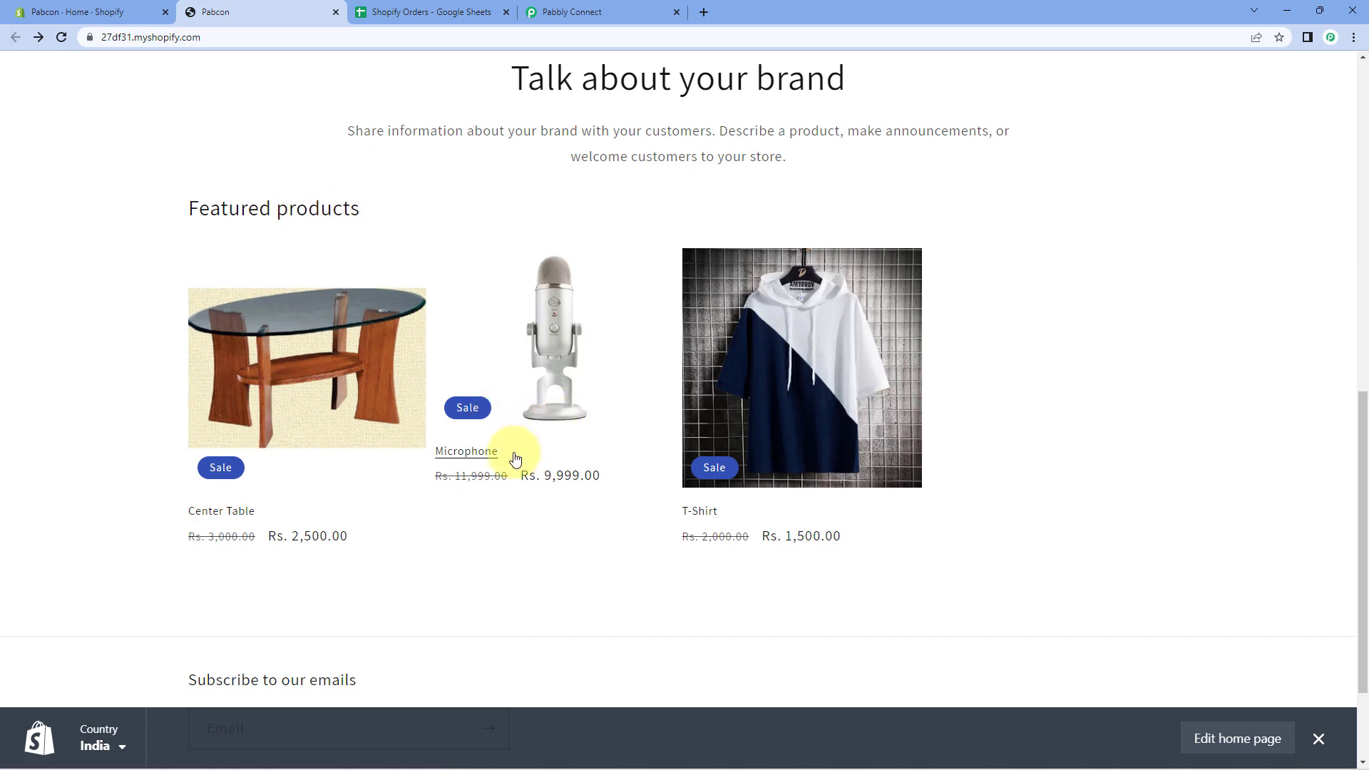
{"action": "left_click", "coordinate": [479, 455]}
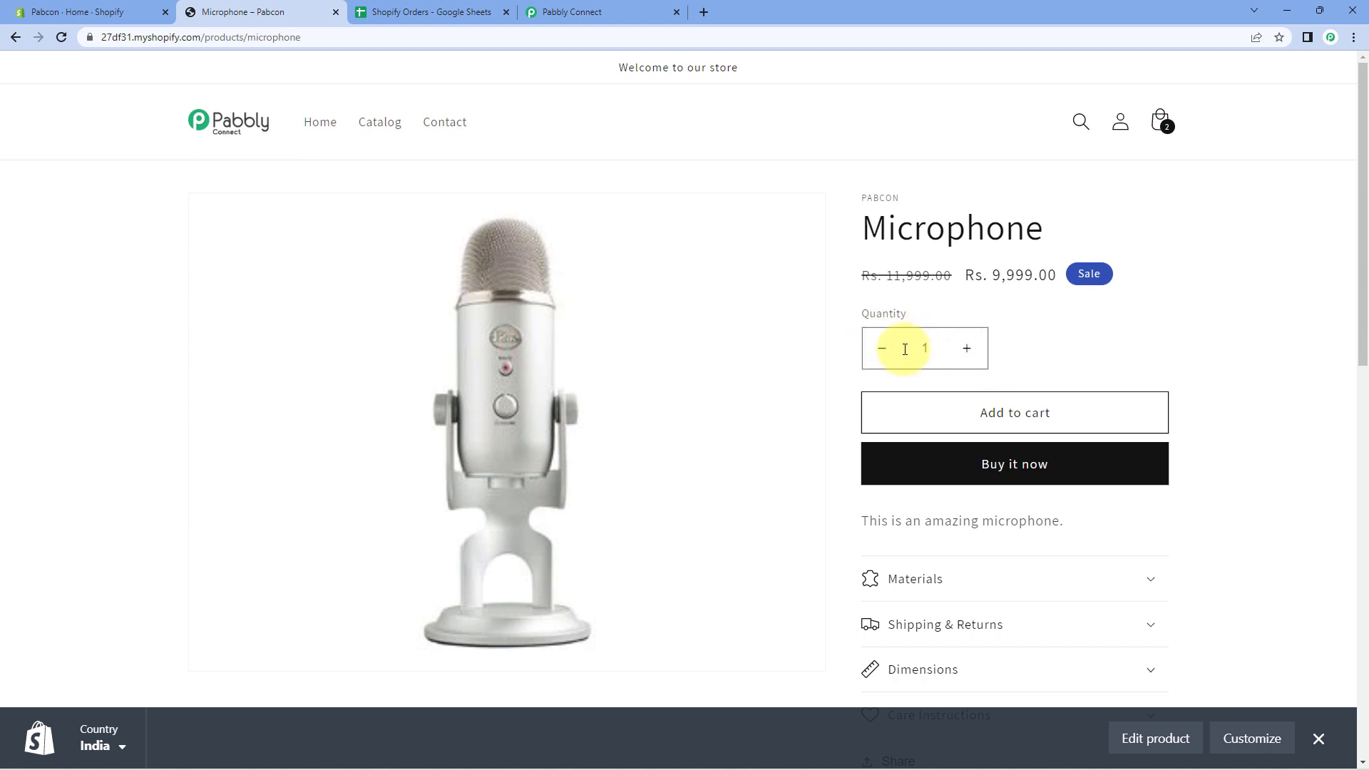
{"action": "left_click", "coordinate": [1082, 413]}
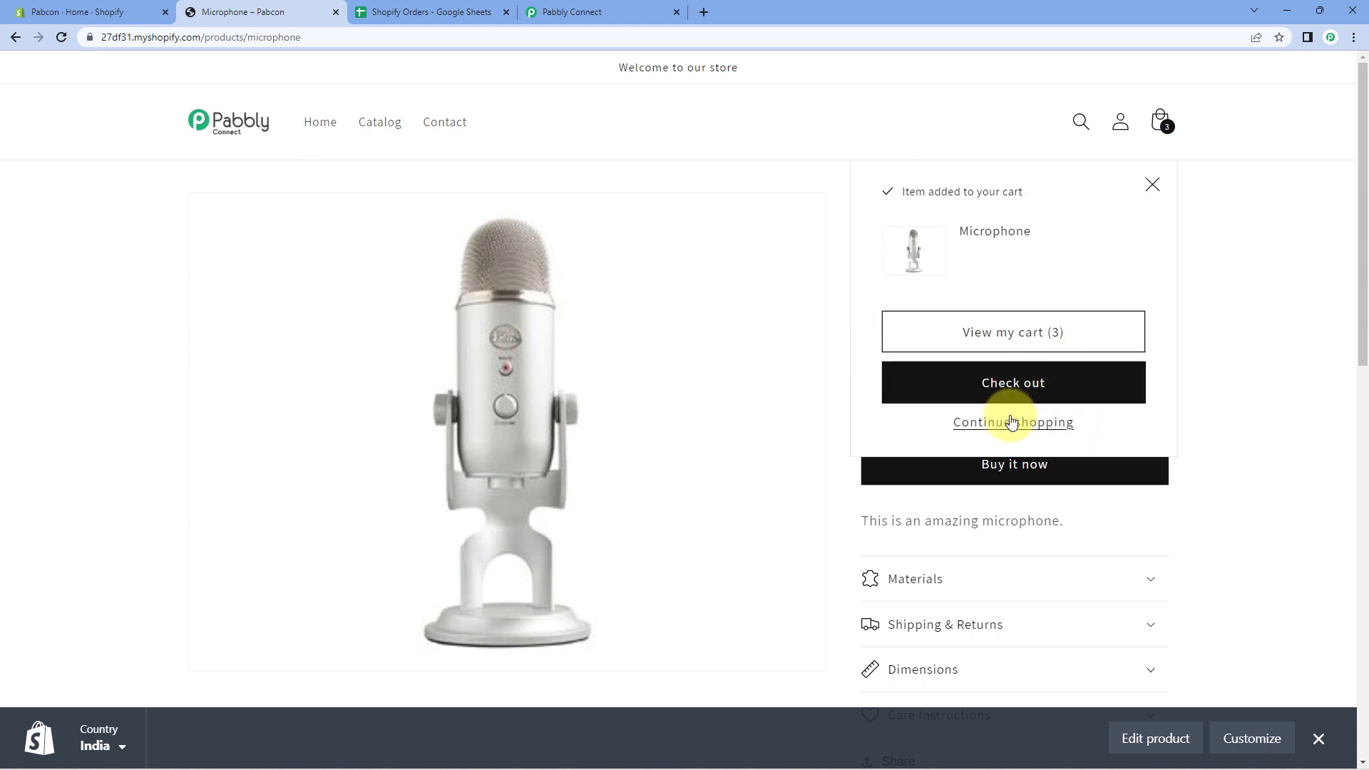
{"action": "left_click", "coordinate": [1011, 421]}
{"action": "left_click", "coordinate": [16, 39]}
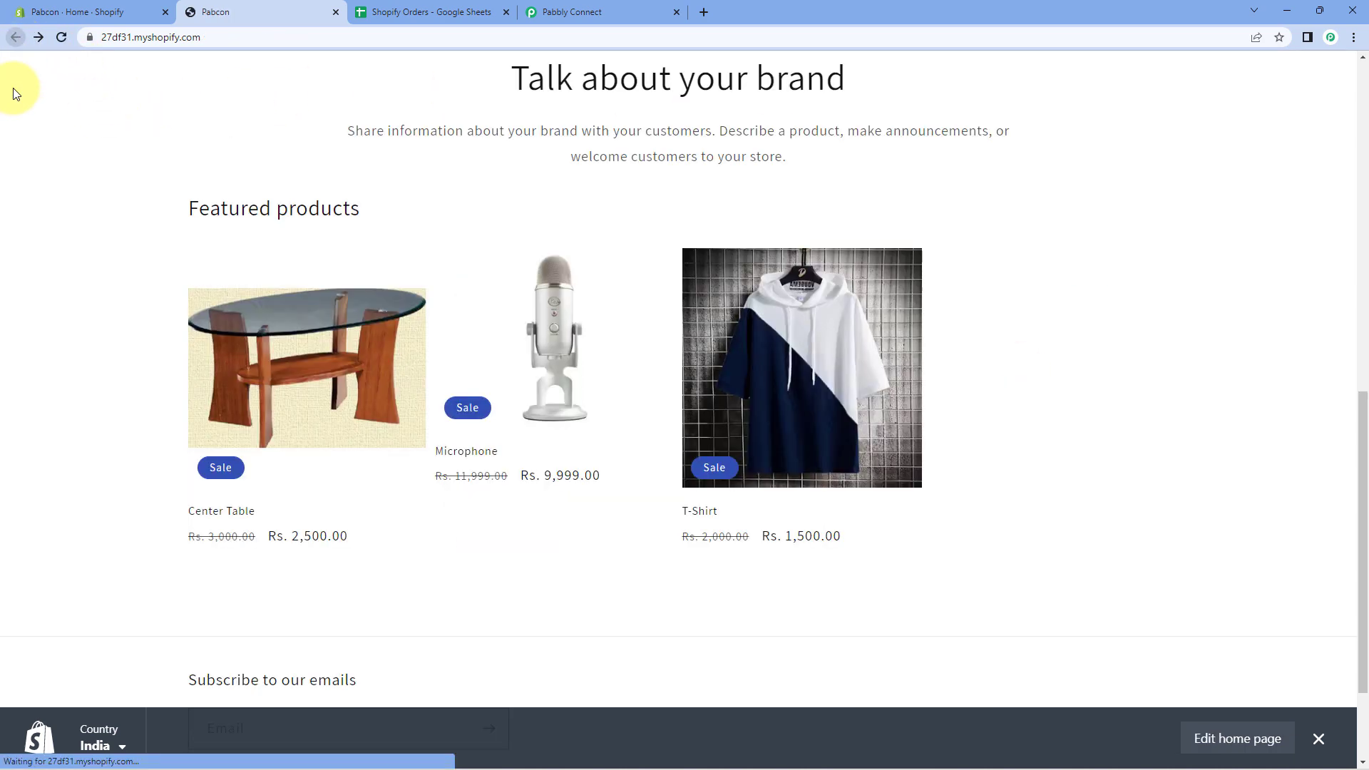
Add 4 T-Shirts to the cart and proceed to checkout.
{"action": "left_click", "coordinate": [731, 475]}
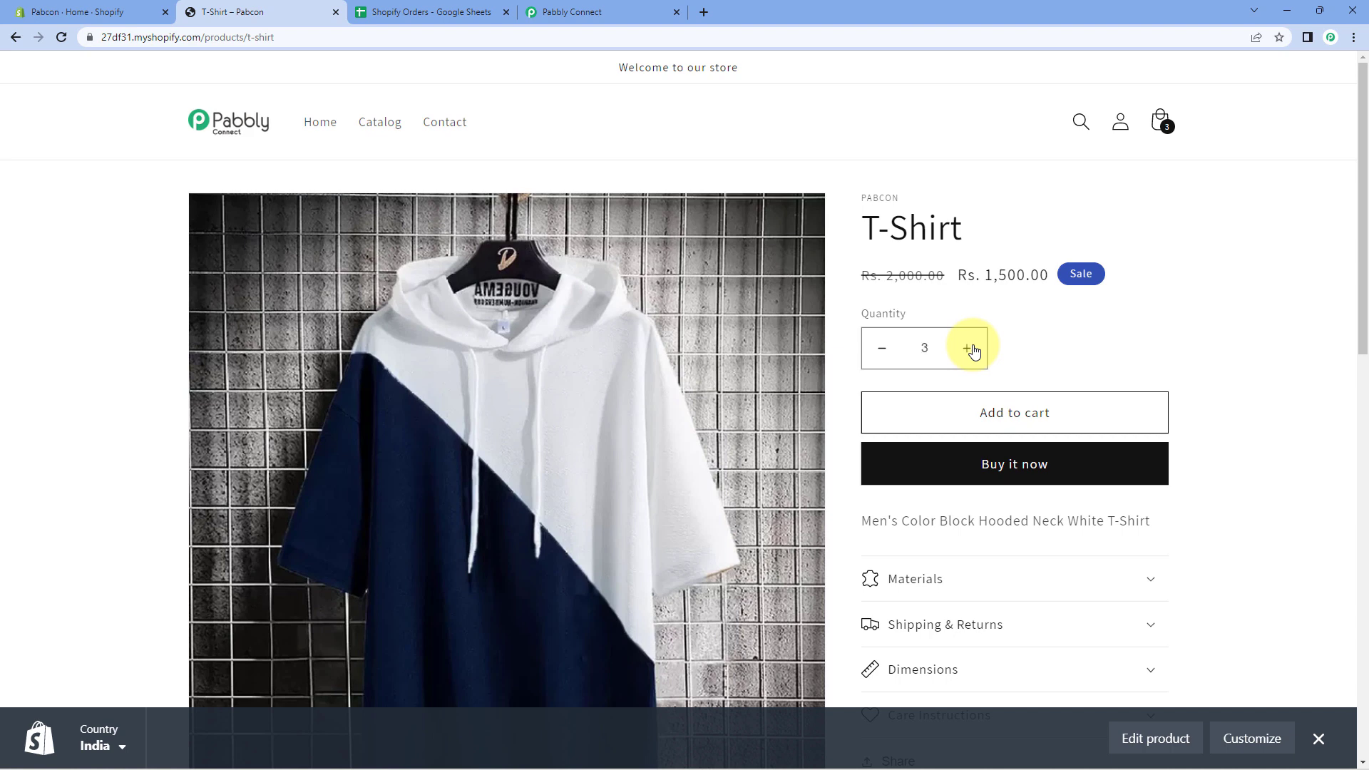
{"action": "left_click", "coordinate": [971, 350]}
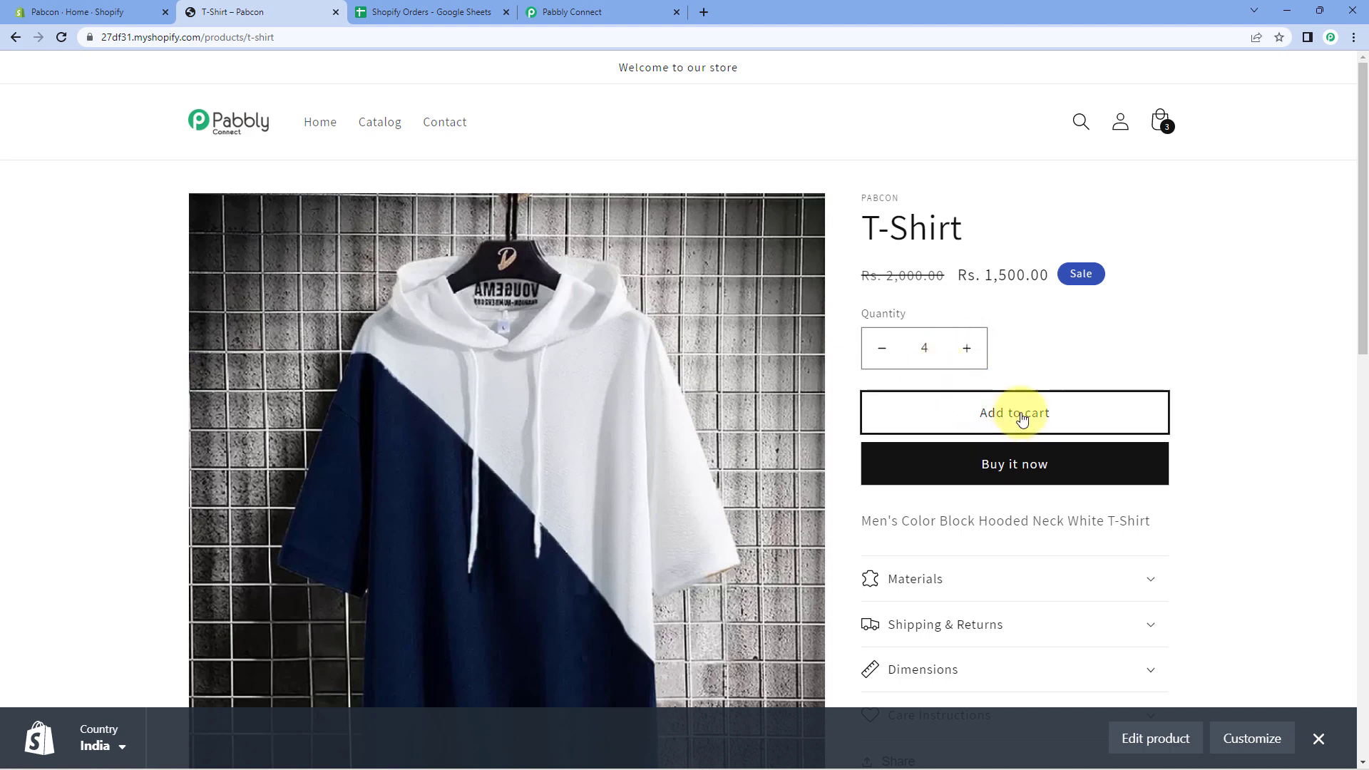
{"action": "left_click", "coordinate": [1075, 421]}
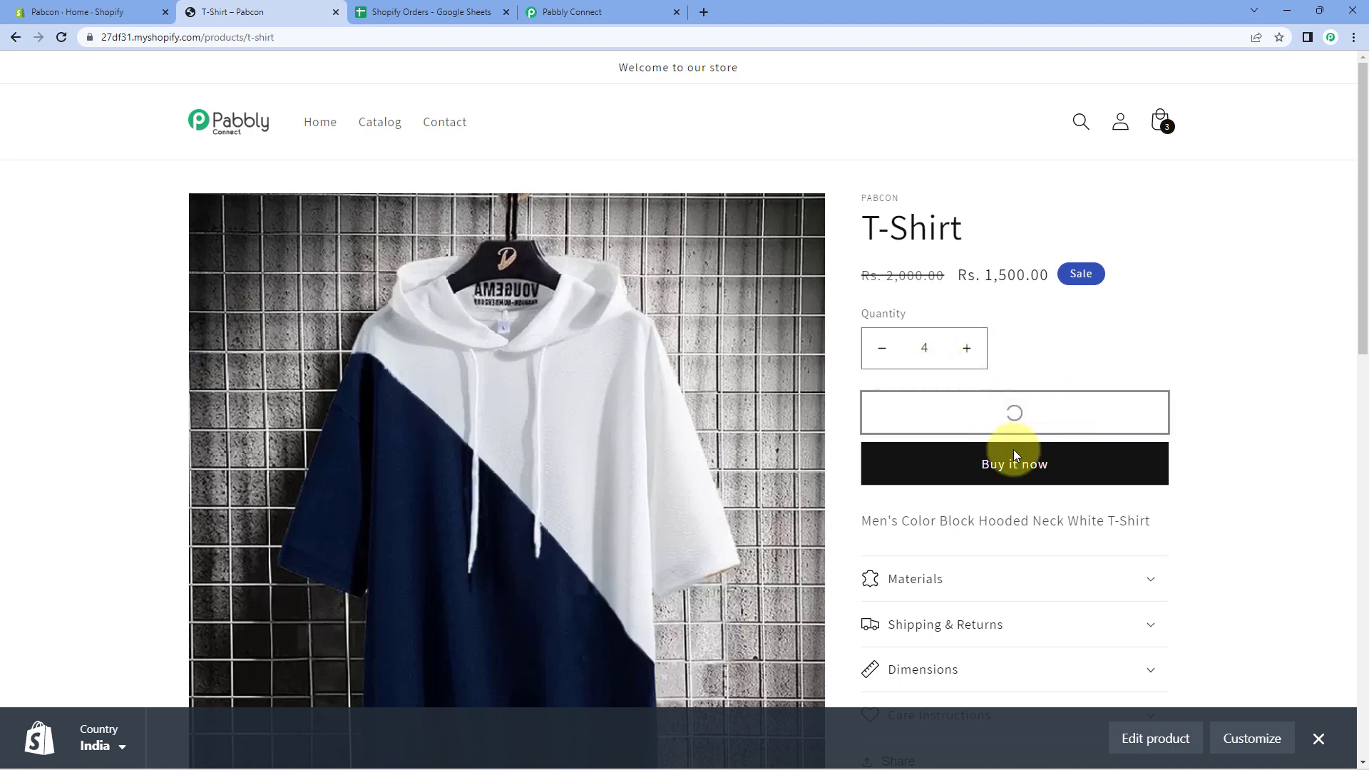
{"action": "left_click", "coordinate": [1029, 399]}
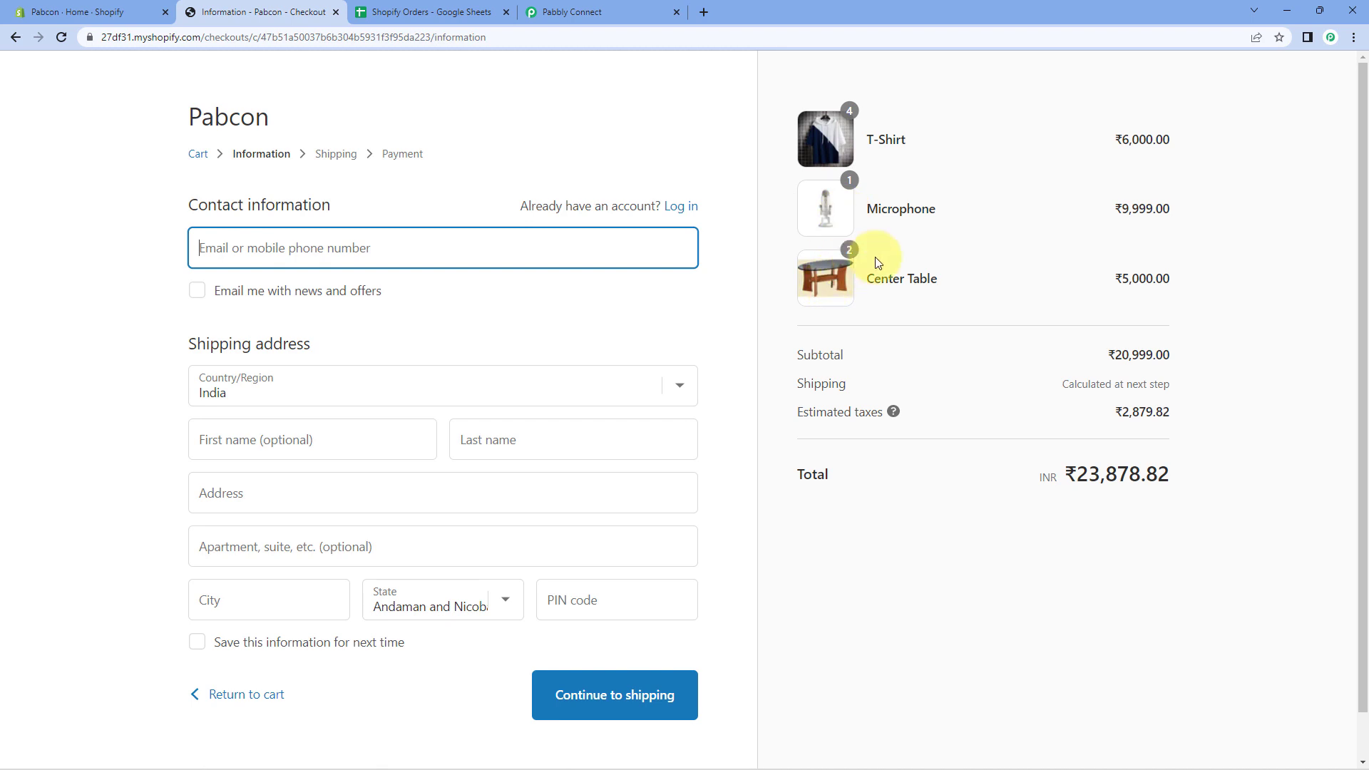
Note the ₹23,878.82 total and enter the customer's contact e-mail, first and last name.
{"action": "left_click_drag", "start_coordinate": [1205, 460], "coordinate": [998, 463]}
{"action": "left_click", "coordinate": [998, 465]}
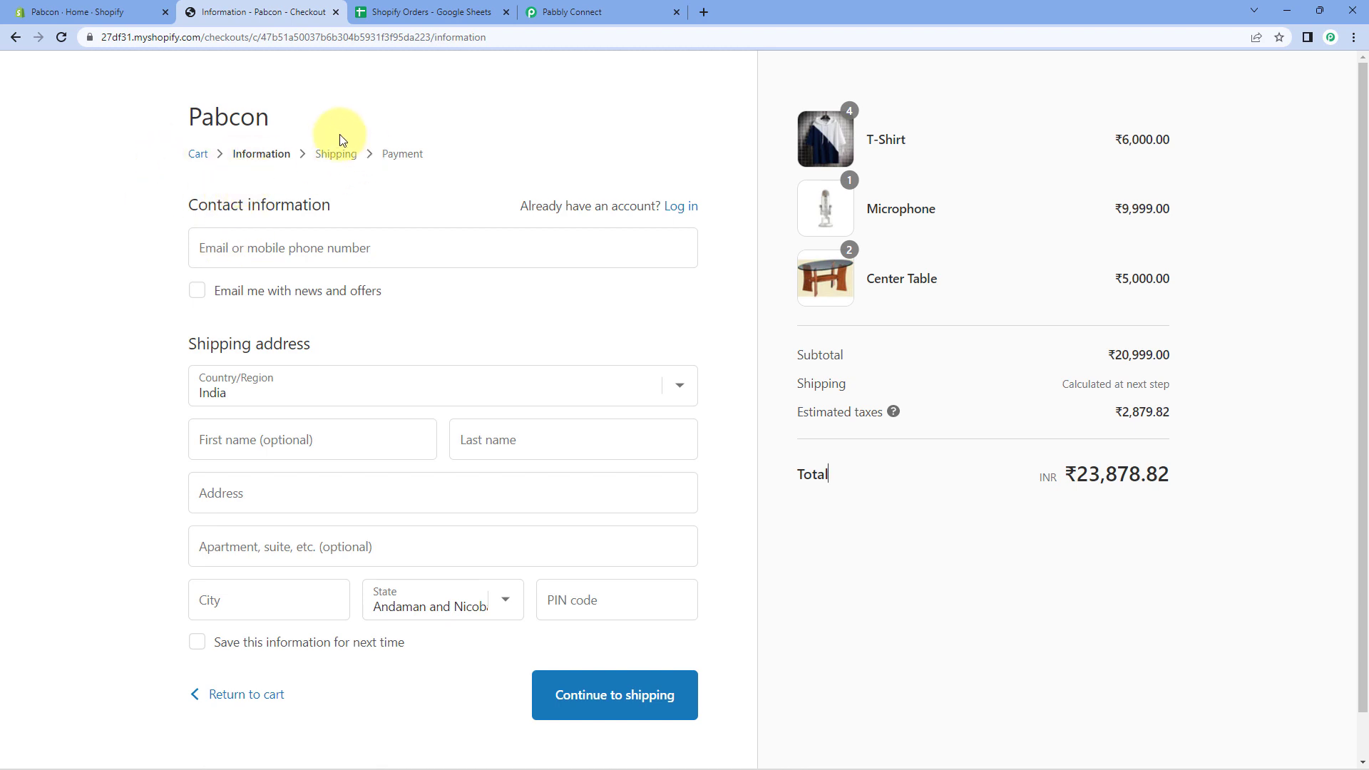
{"action": "left_click", "coordinate": [286, 248]}
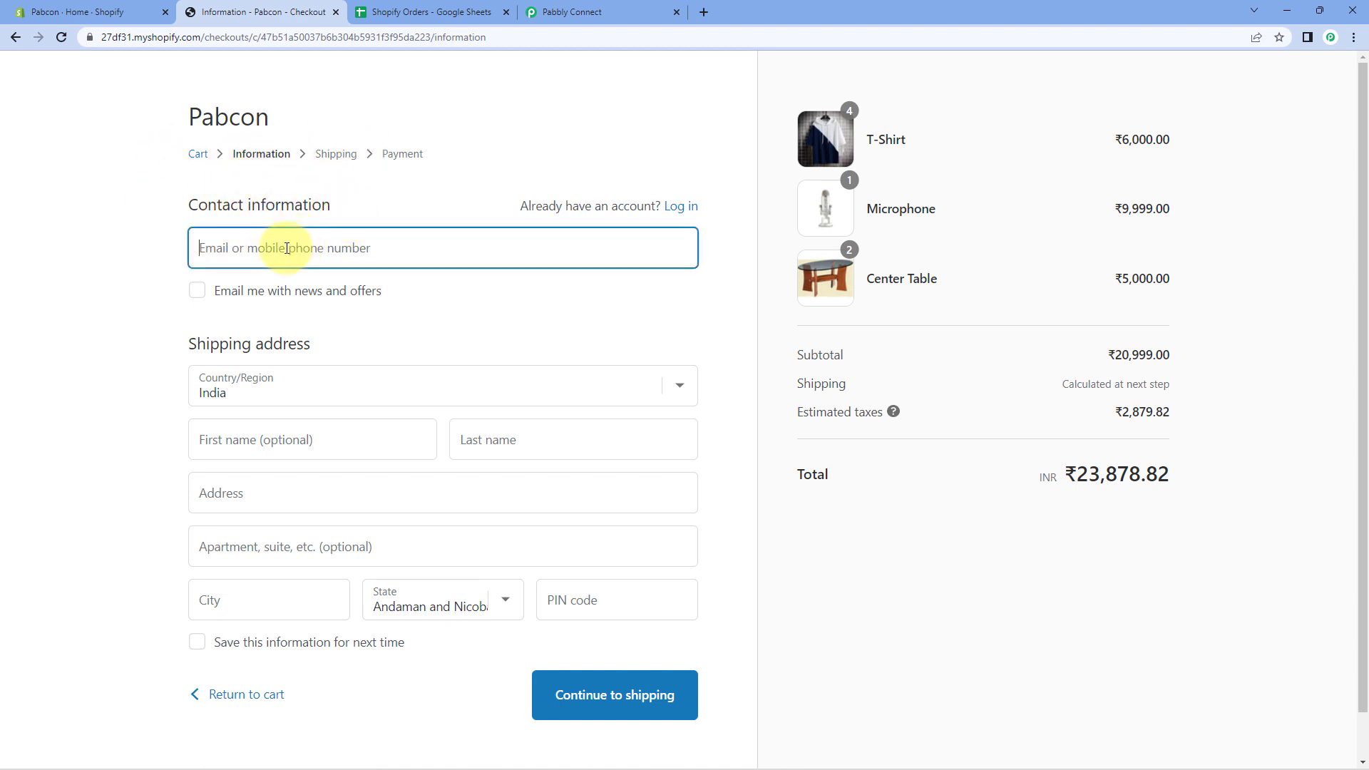
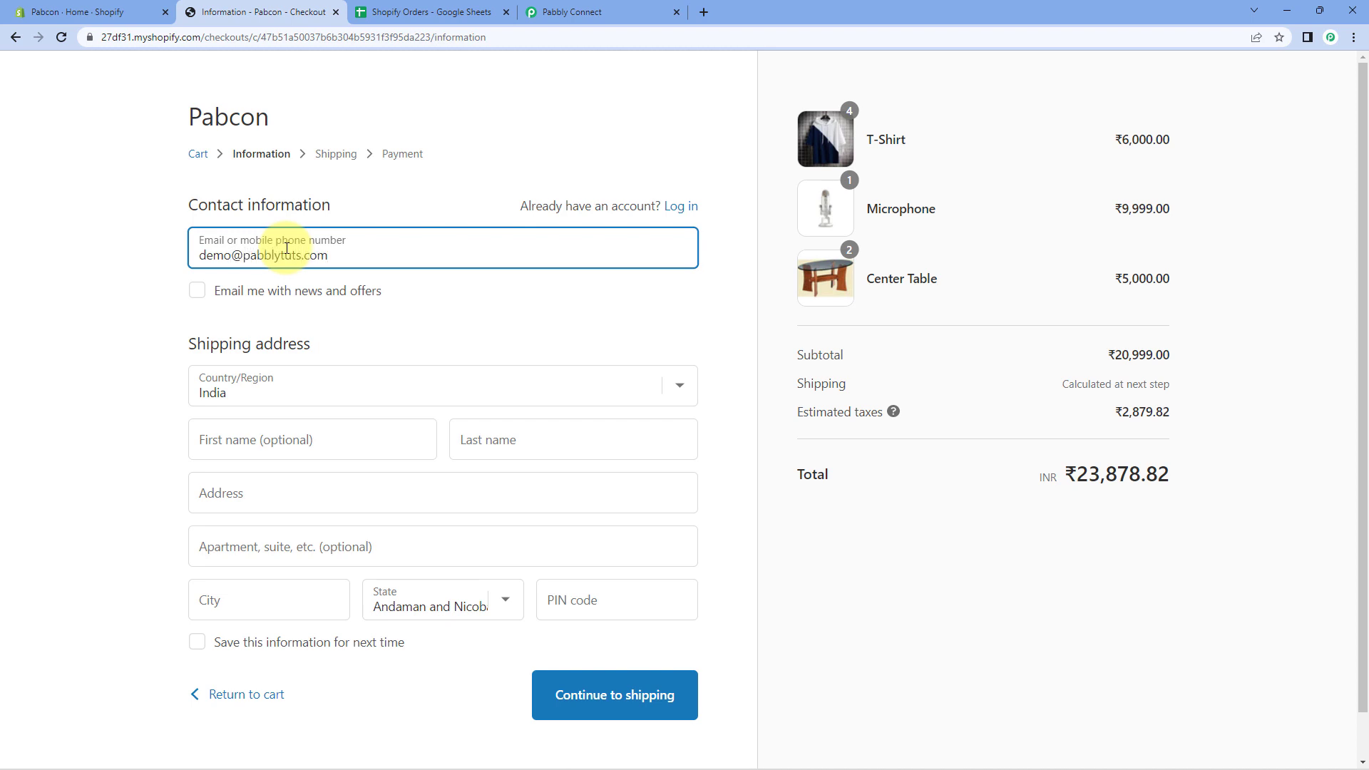
{"action": "scroll", "coordinate": [288, 264], "scroll_direction": "down", "scroll_amount": 1}
{"action": "left_click", "coordinate": [254, 394]}
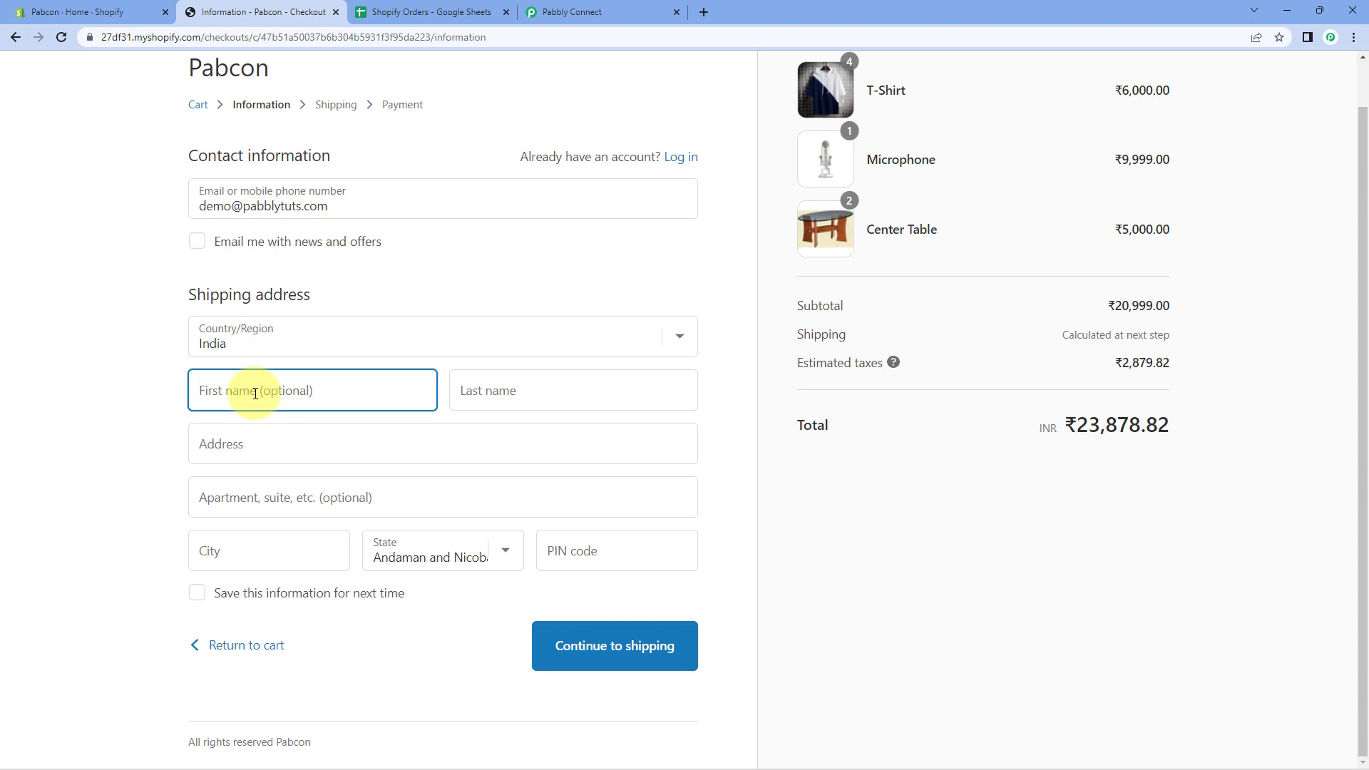
{"action": "type", "text": "Dunny"}
{"action": "key", "text": "Tab"}
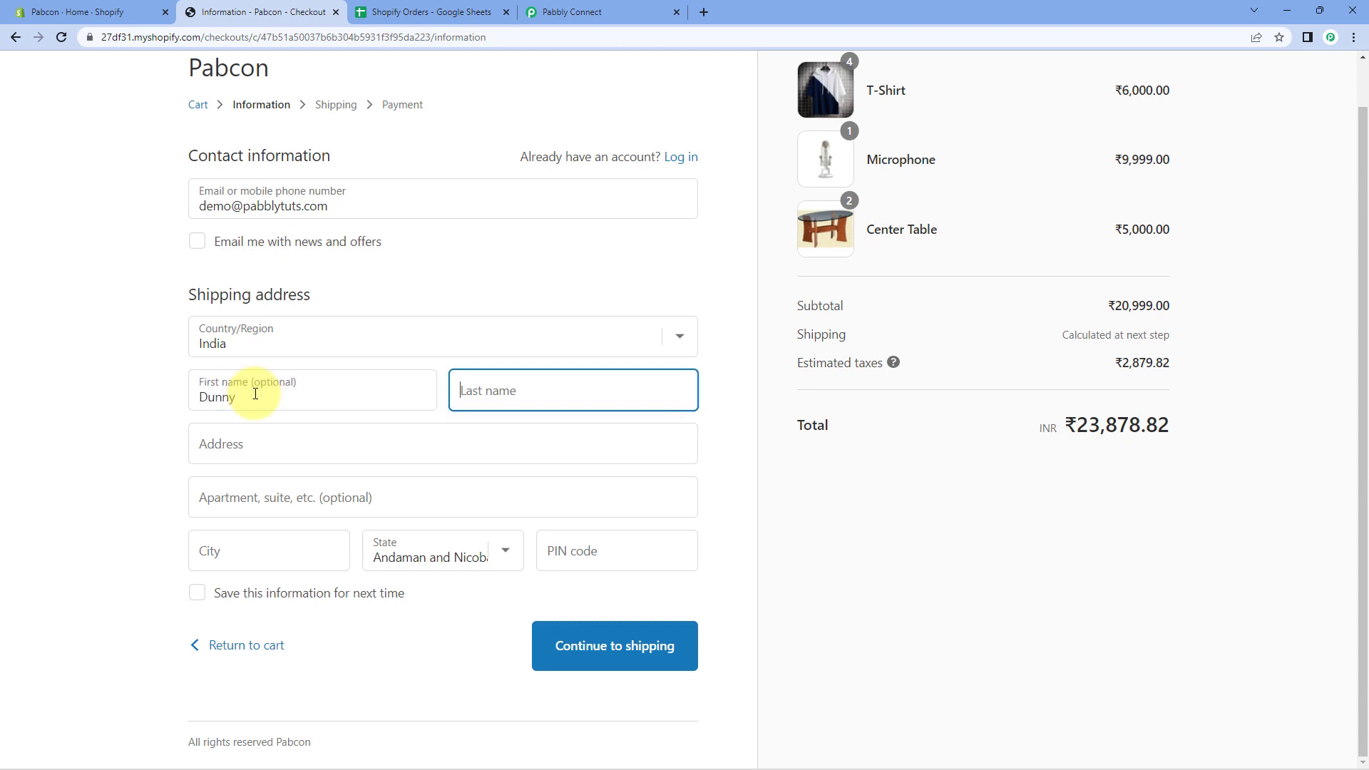
{"action": "left_click", "coordinate": [255, 393]}
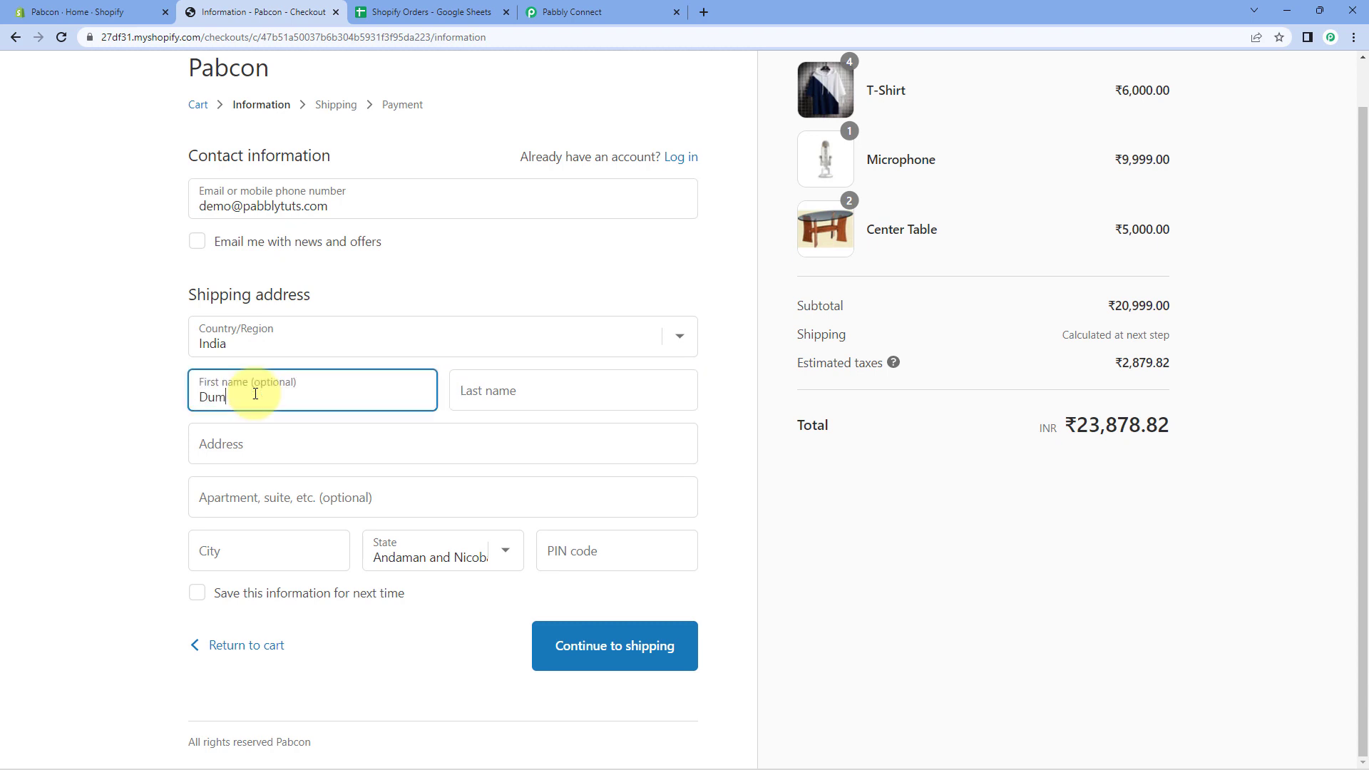
{"action": "key", "text": "Tab"}
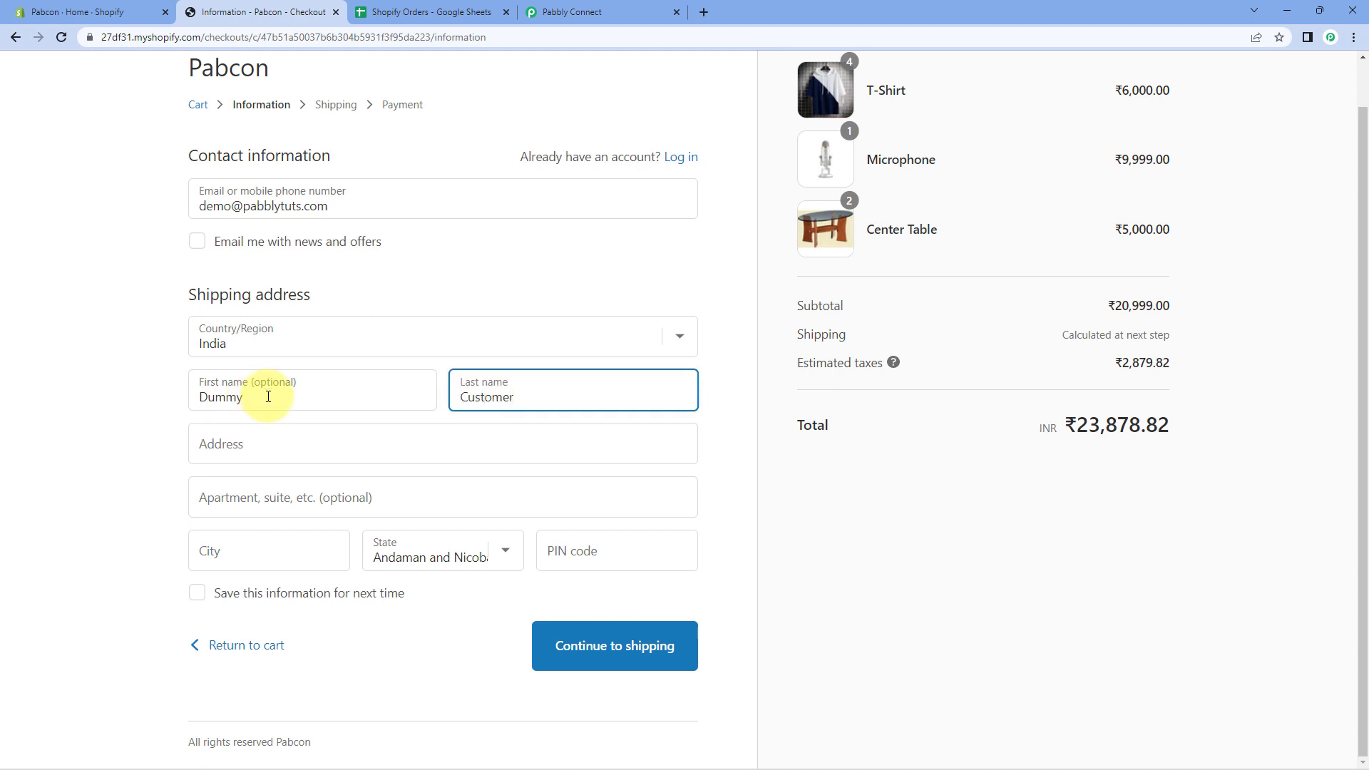
Fill in the shipping street address, area, city and PIN code, then continue to shipping.
{"action": "left_click", "coordinate": [278, 397]}
{"action": "left_click", "coordinate": [221, 444]}
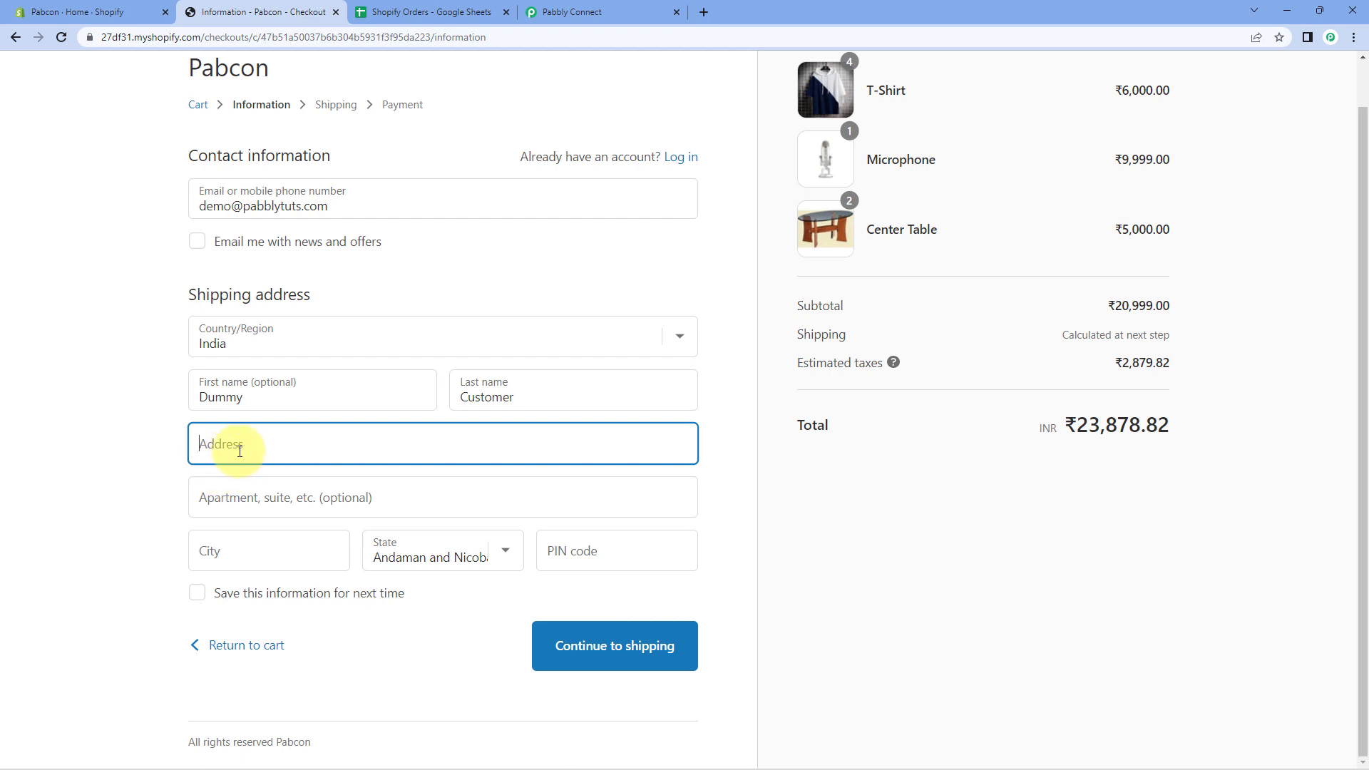
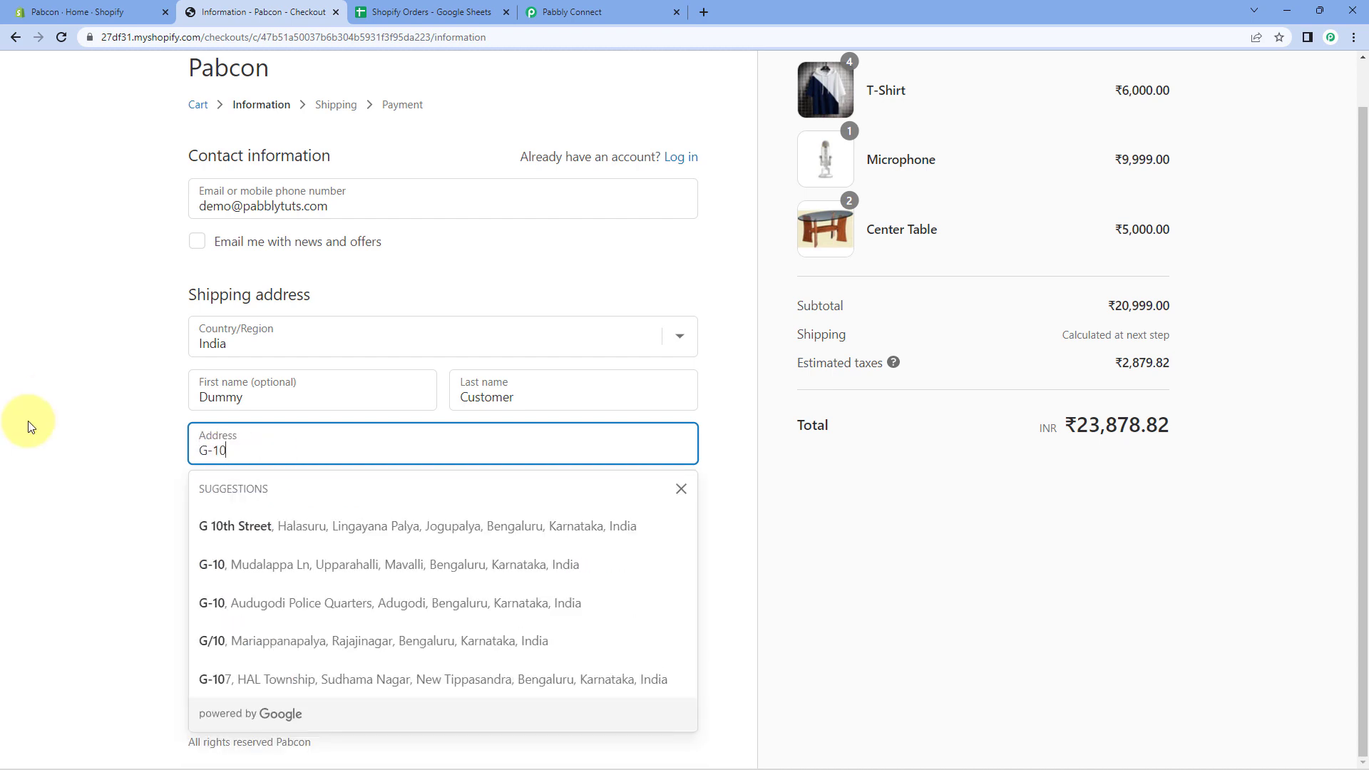
{"action": "left_click", "coordinate": [287, 499]}
{"action": "left_click", "coordinate": [301, 545]}
{"action": "type", "text": "Bhopal"}
{"action": "left_click", "coordinate": [571, 559]}
{"action": "type", "text": "462039"}
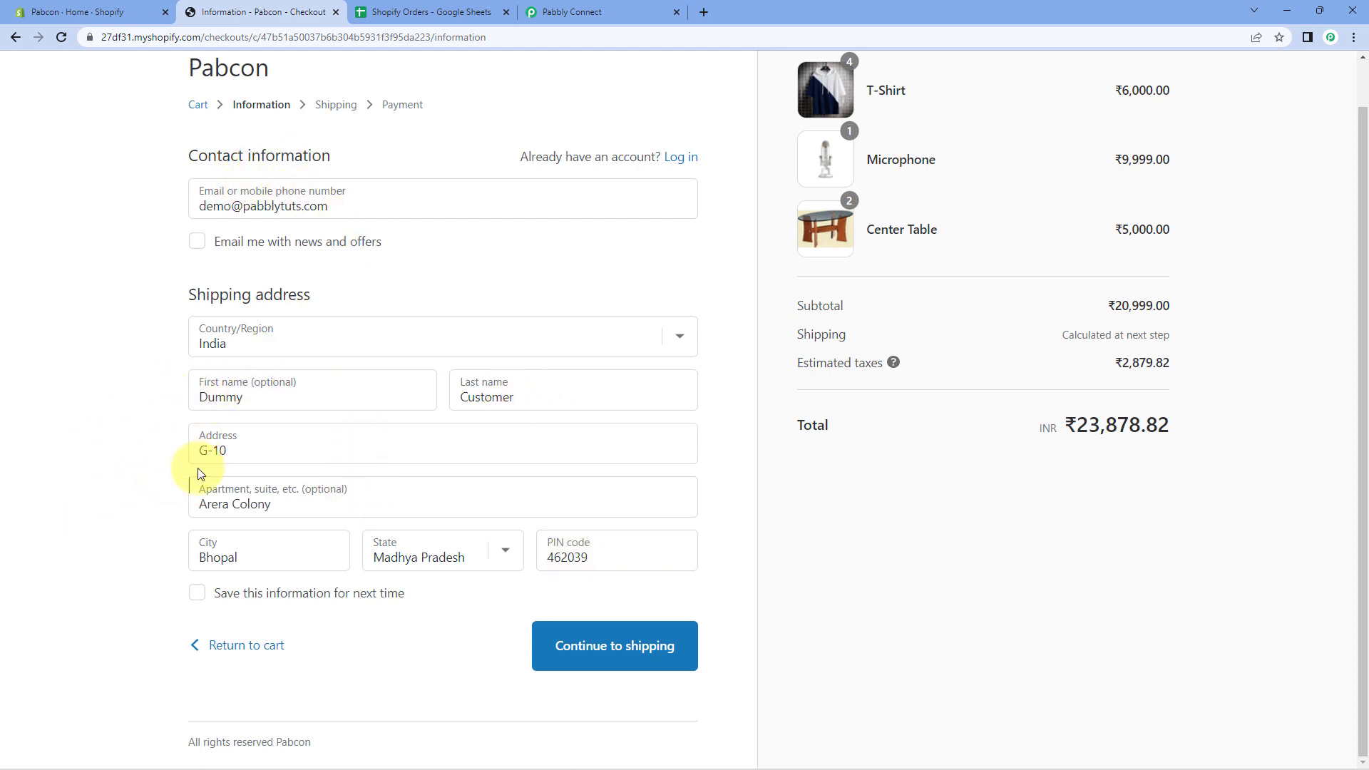
{"action": "left_click", "coordinate": [652, 667]}
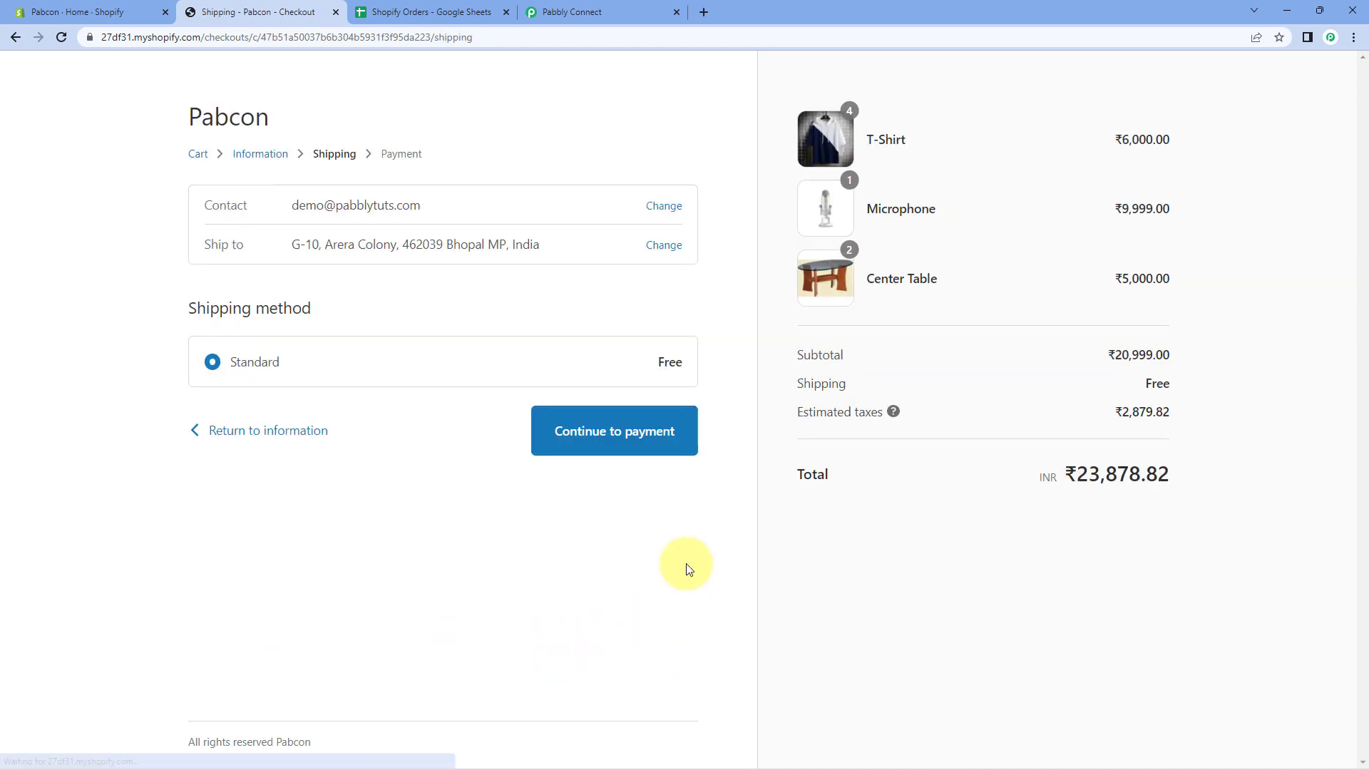
Enter the test card number, cardholder name, expiry and security code, and pay for the order.
{"action": "left_click", "coordinate": [653, 434]}
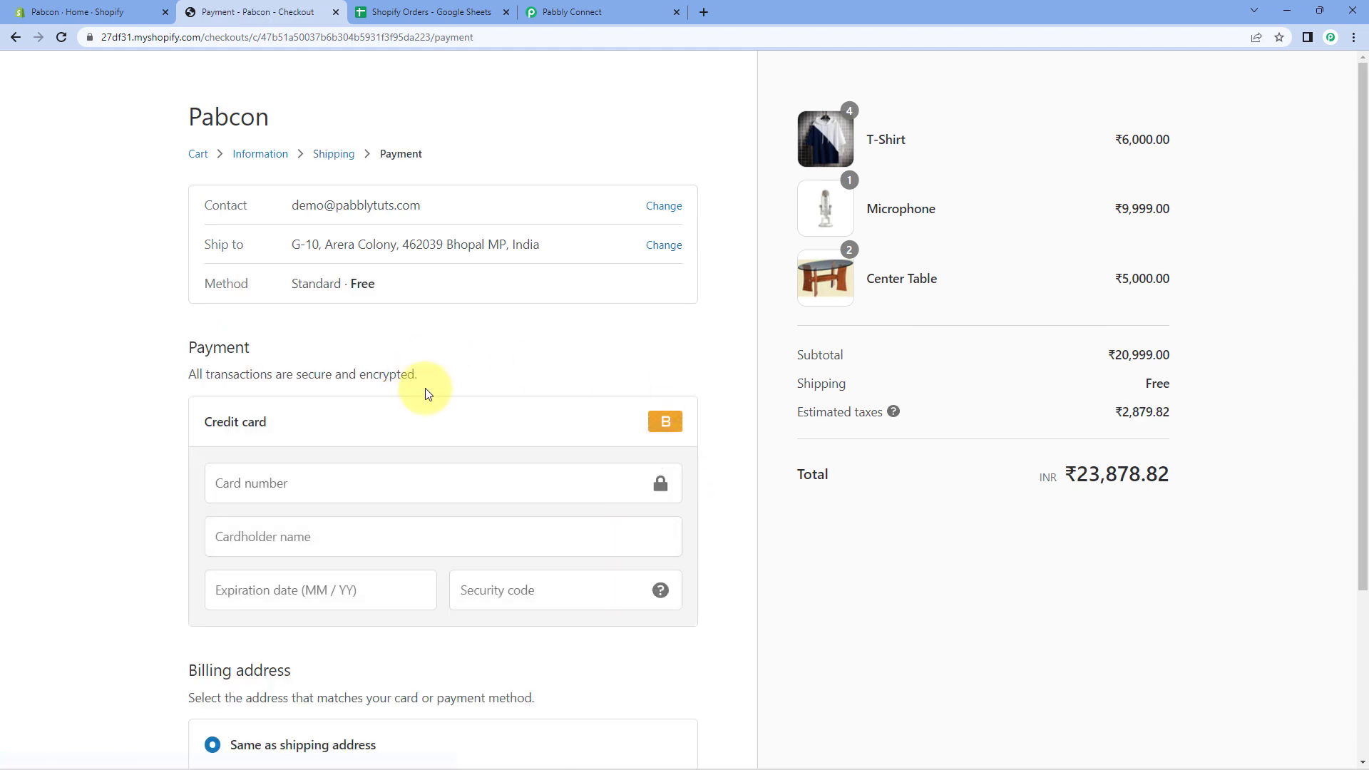
{"action": "scroll", "coordinate": [171, 348], "scroll_direction": "down", "scroll_amount": 2}
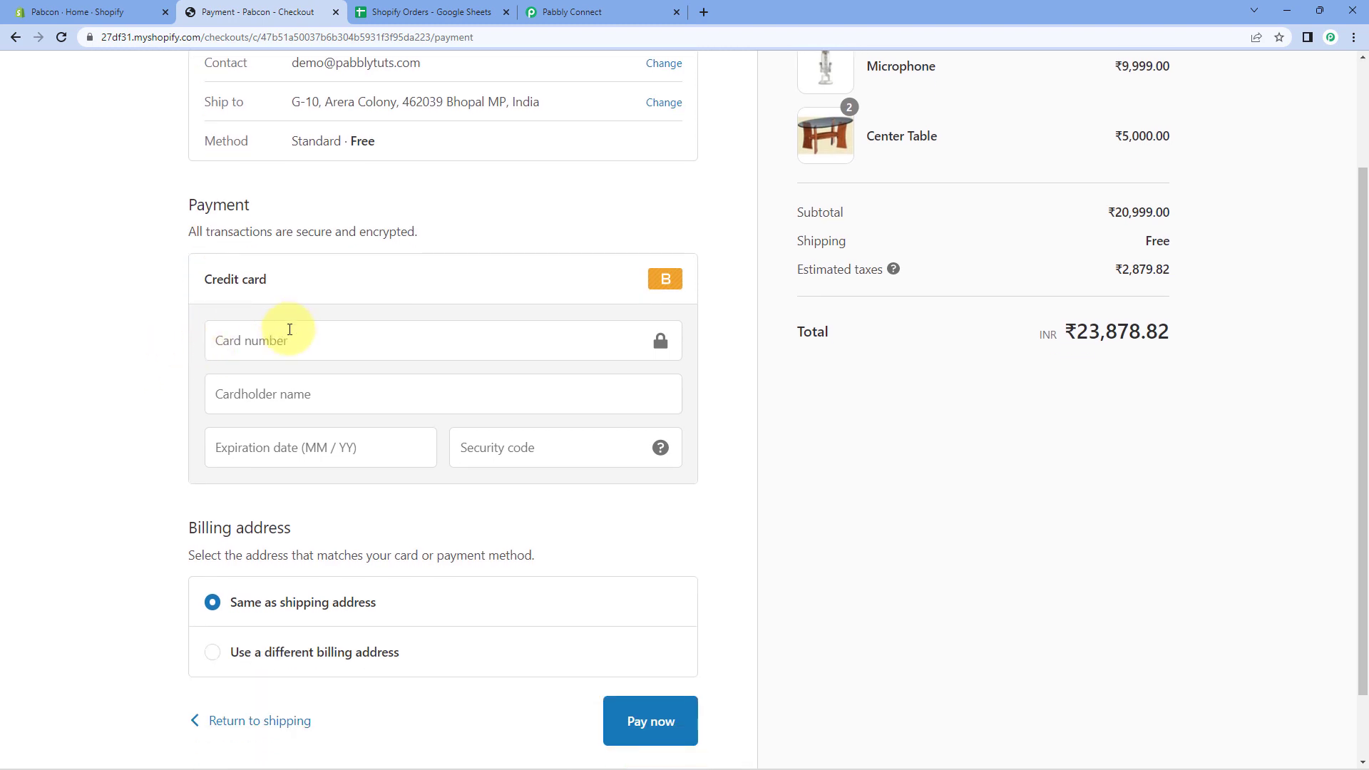
{"action": "left_click", "coordinate": [289, 333]}
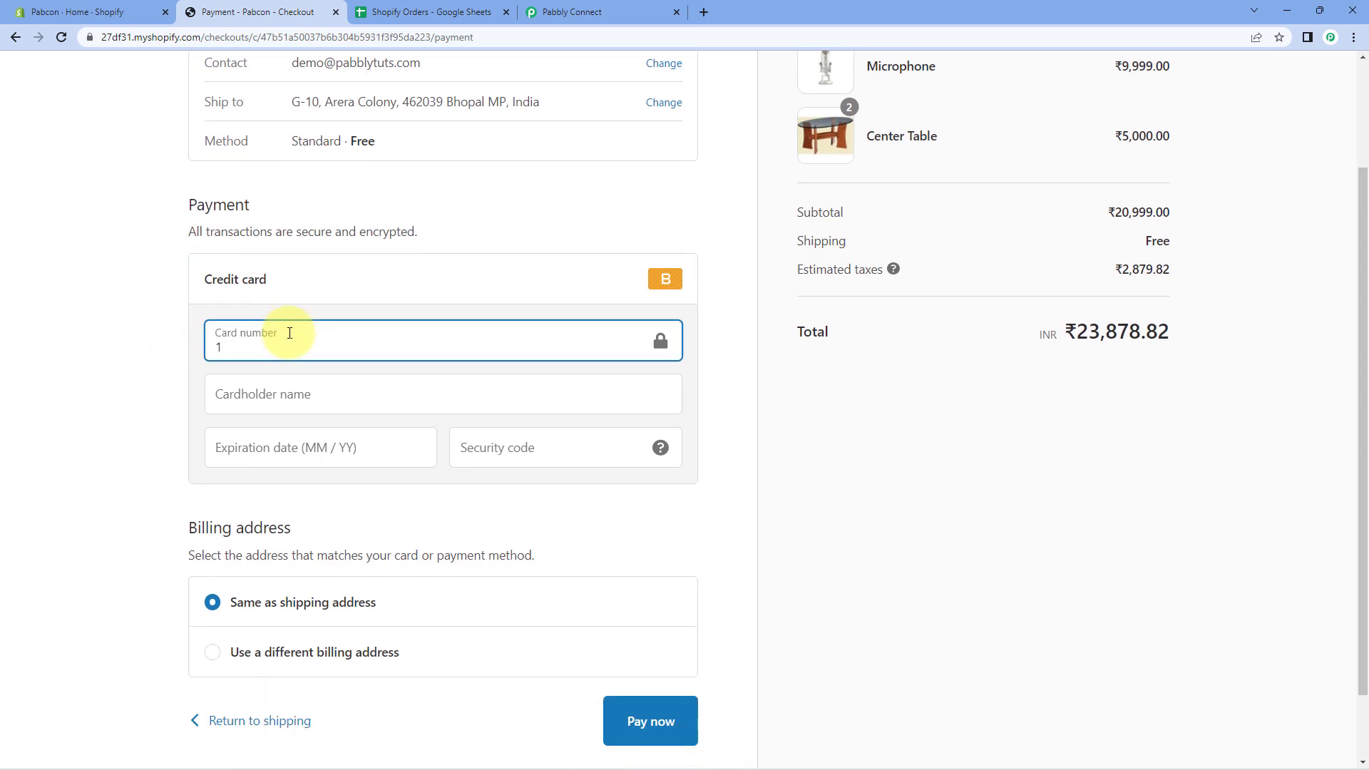
{"action": "key", "text": "Tab"}
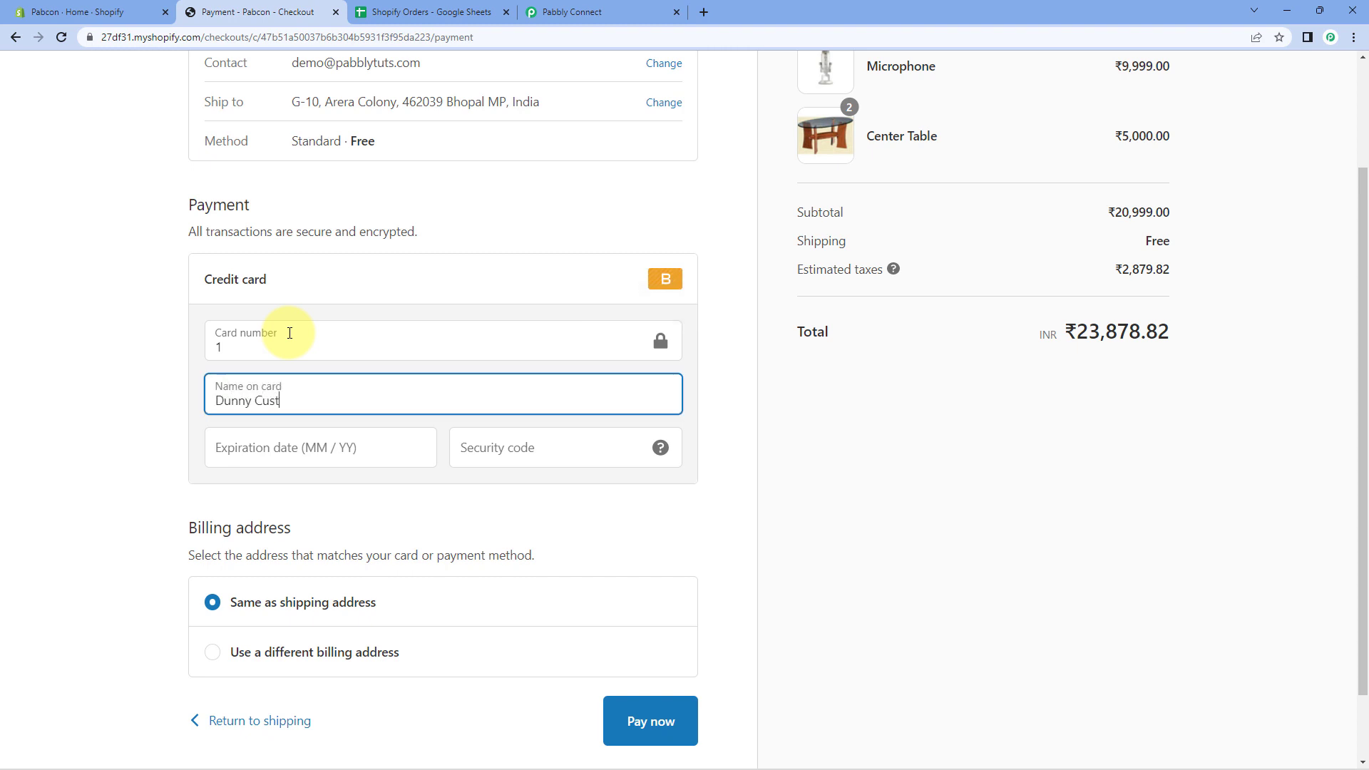
{"action": "key", "text": "Tab"}
{"action": "type", "text": "12 / 2"}
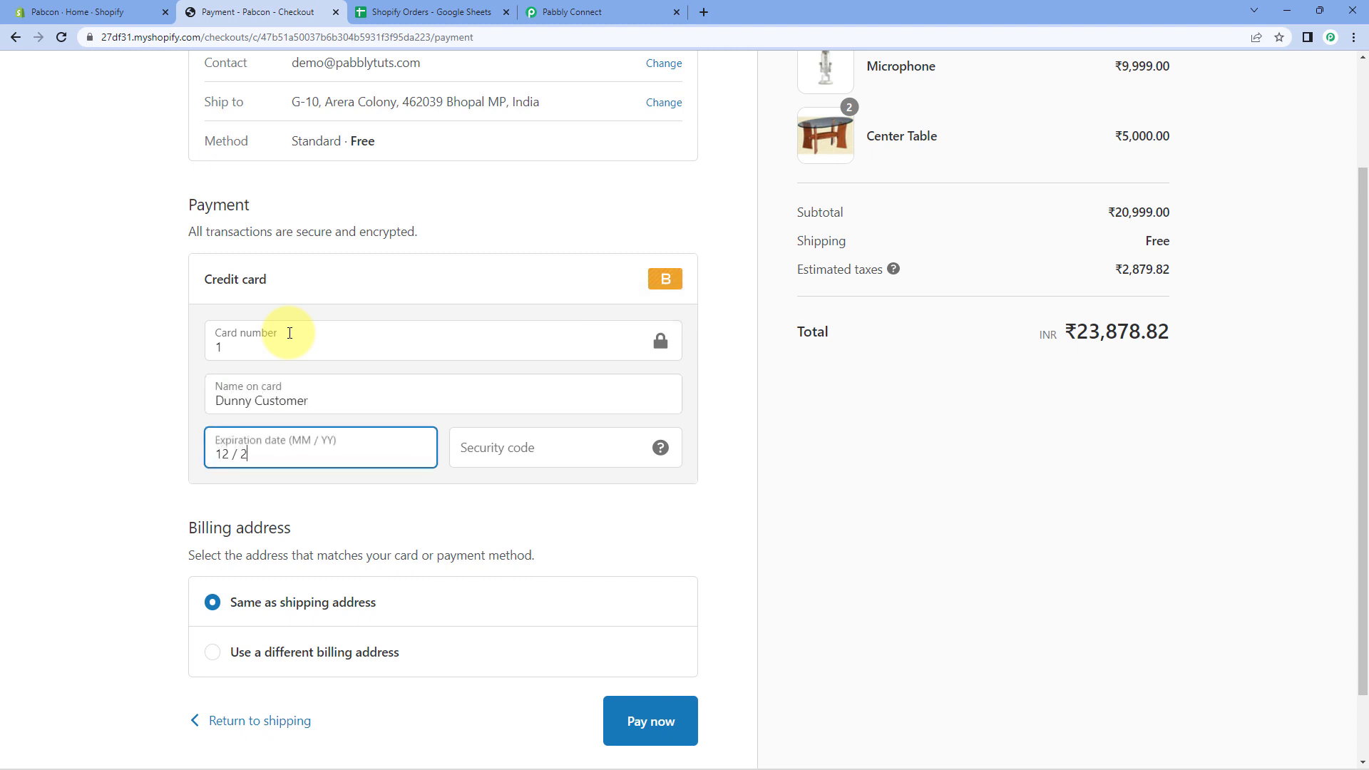
{"action": "type", "text": "4"}
{"action": "key", "text": "Tab"}
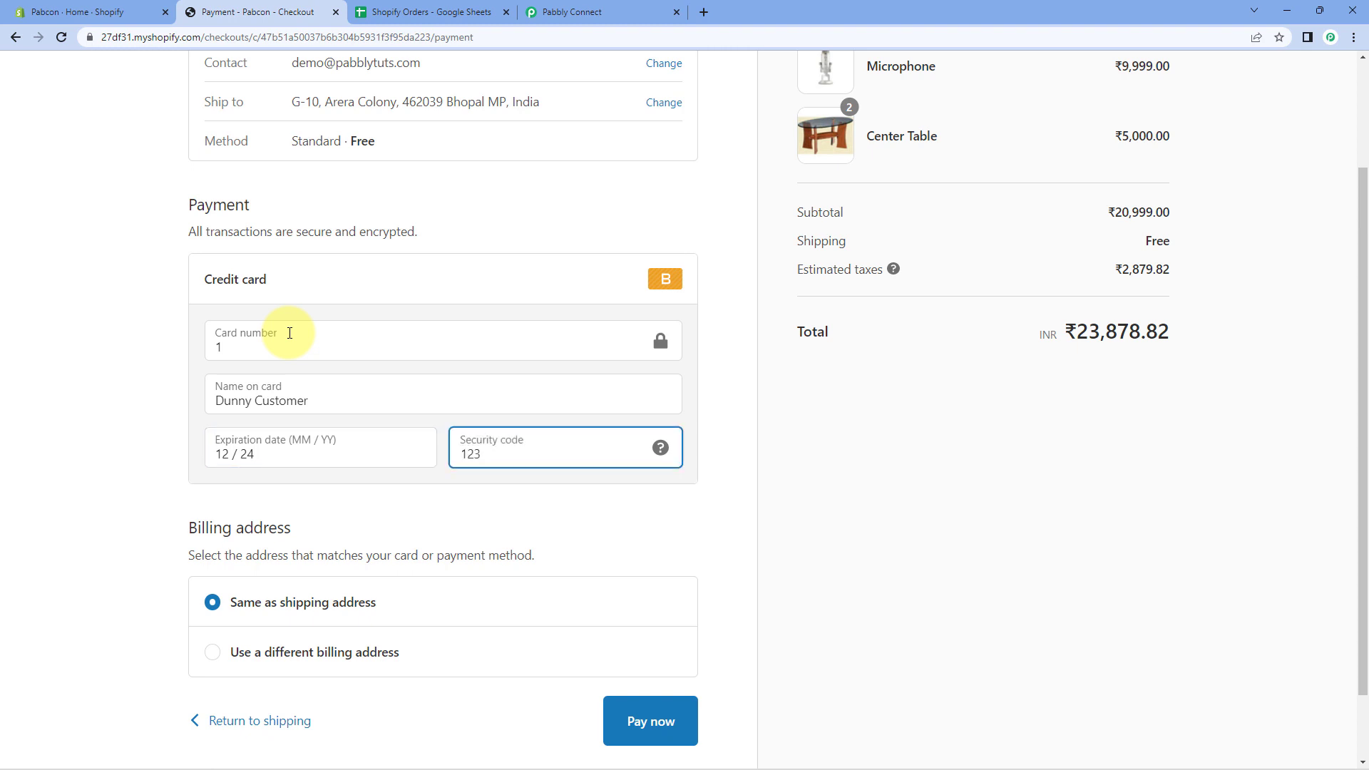
{"action": "left_click", "coordinate": [98, 351]}
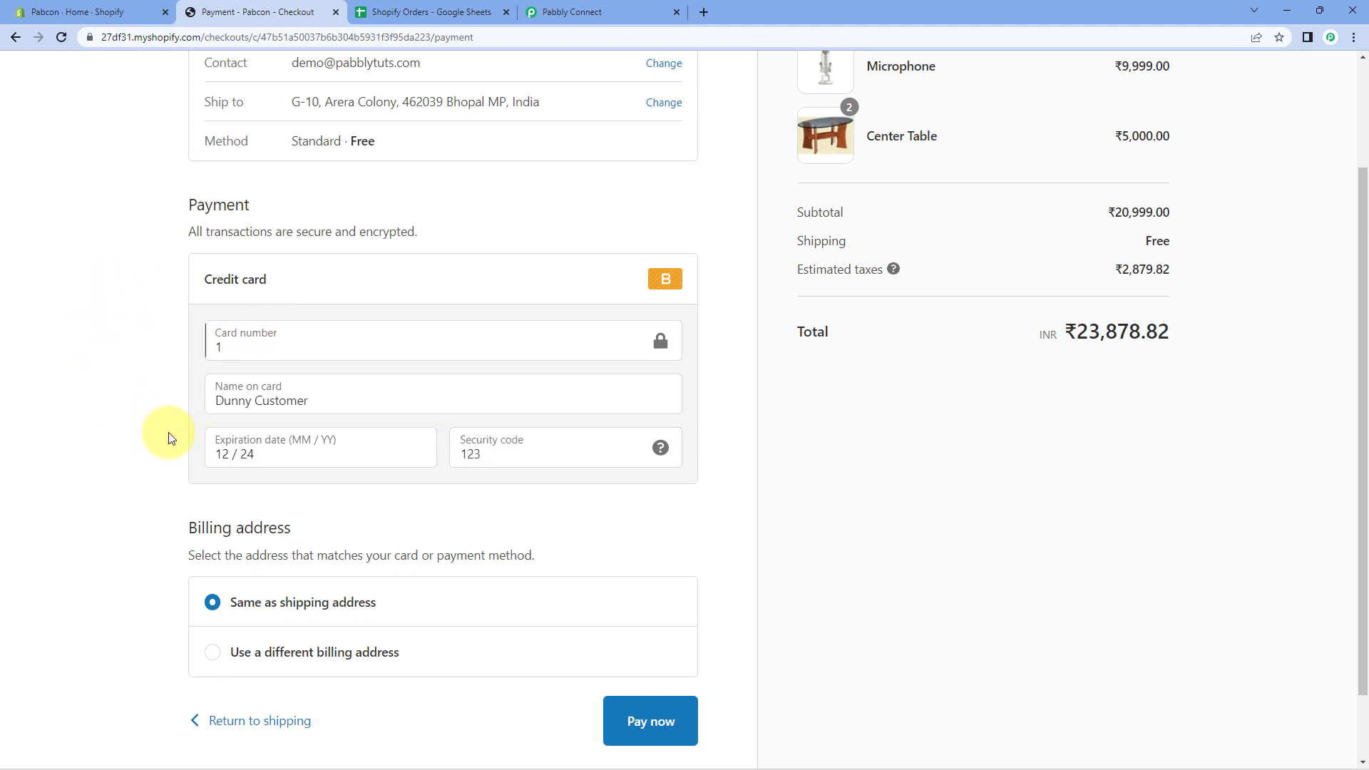
{"action": "scroll", "coordinate": [171, 441], "scroll_direction": "up", "scroll_amount": 1}
{"action": "scroll", "coordinate": [171, 441], "scroll_direction": "down", "scroll_amount": 2}
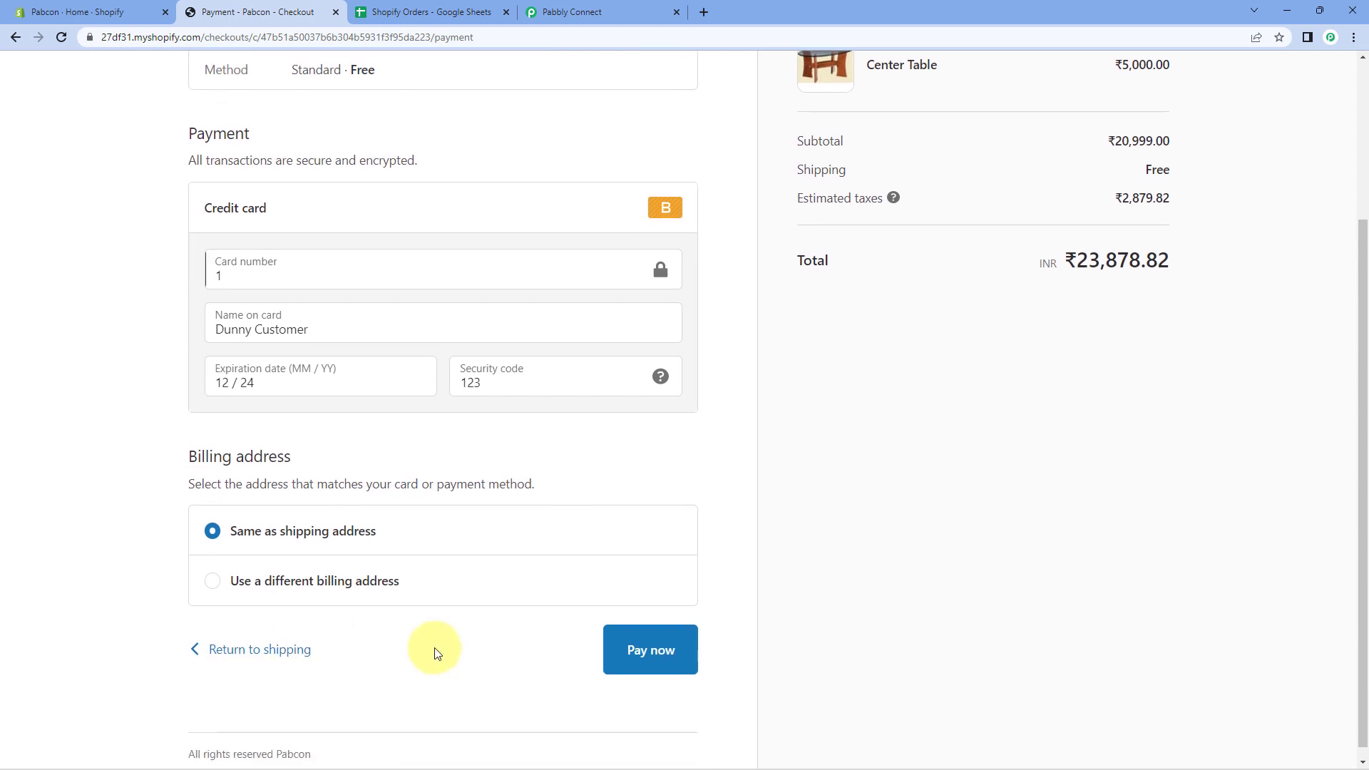
{"action": "left_click", "coordinate": [667, 658]}
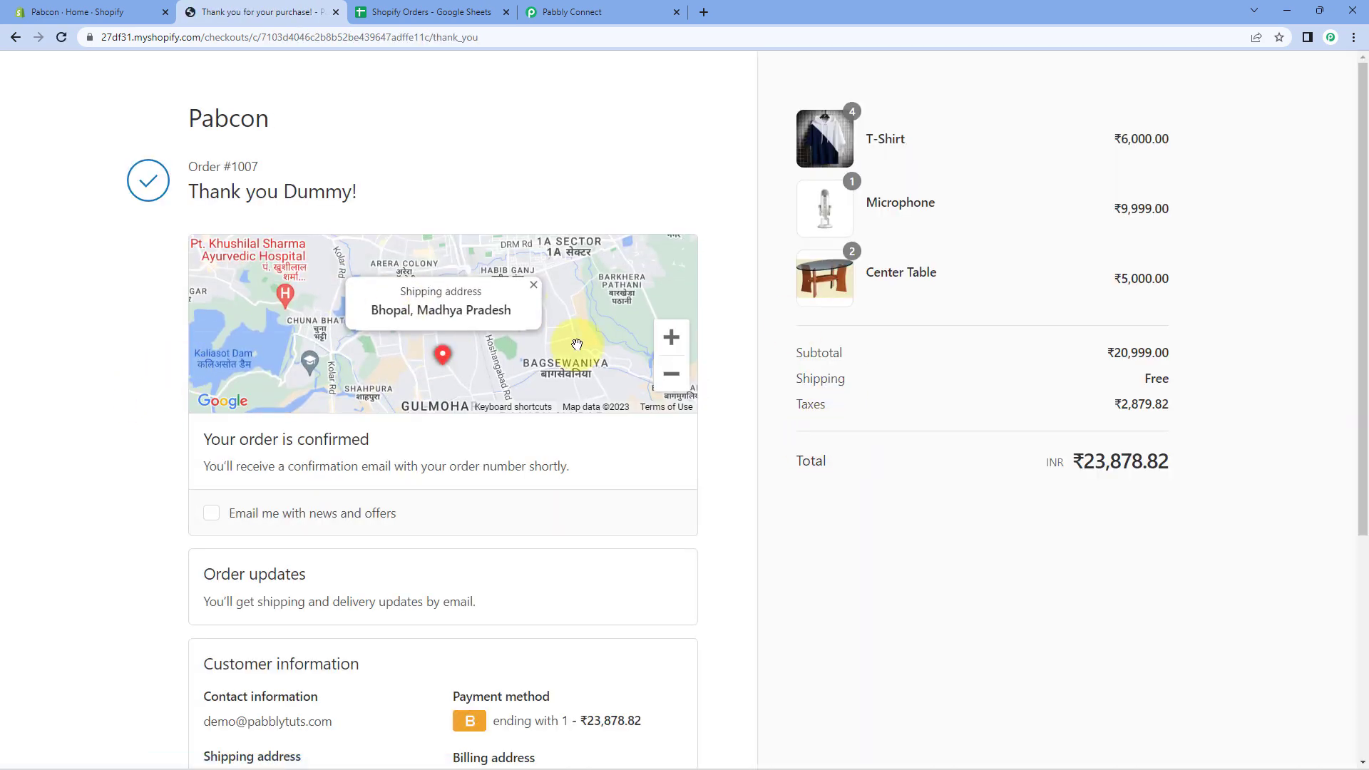
Review the order confirmation page, then return to the Pabbly Connect workflow.
{"action": "scroll", "coordinate": [827, 204], "scroll_direction": "down", "scroll_amount": 1}
{"action": "scroll", "coordinate": [987, 152], "scroll_direction": "up", "scroll_amount": 1}
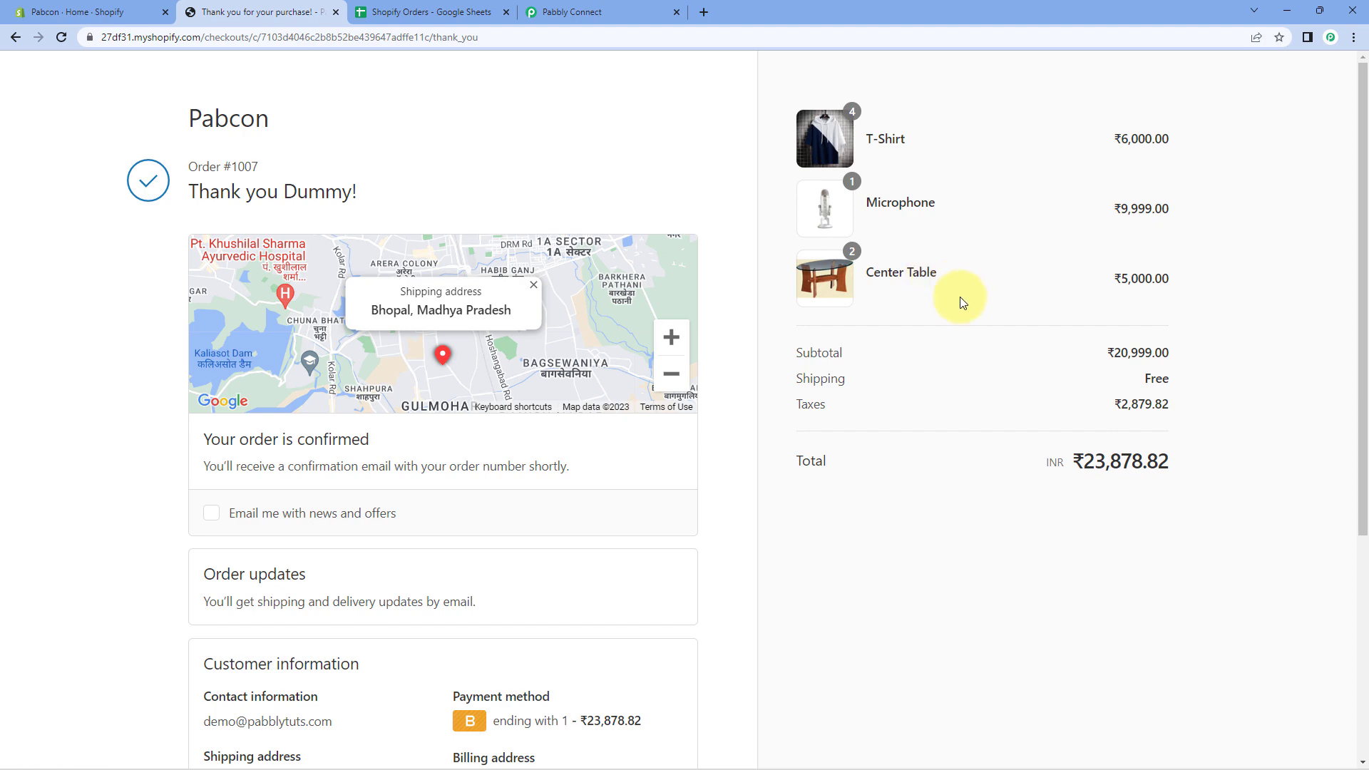
{"action": "scroll", "coordinate": [963, 299], "scroll_direction": "down", "scroll_amount": 2}
{"action": "left_click_drag", "start_coordinate": [1186, 314], "coordinate": [1052, 332]}
{"action": "left_click", "coordinate": [1052, 332]}
{"action": "scroll", "coordinate": [175, 421], "scroll_direction": "down", "scroll_amount": 3}
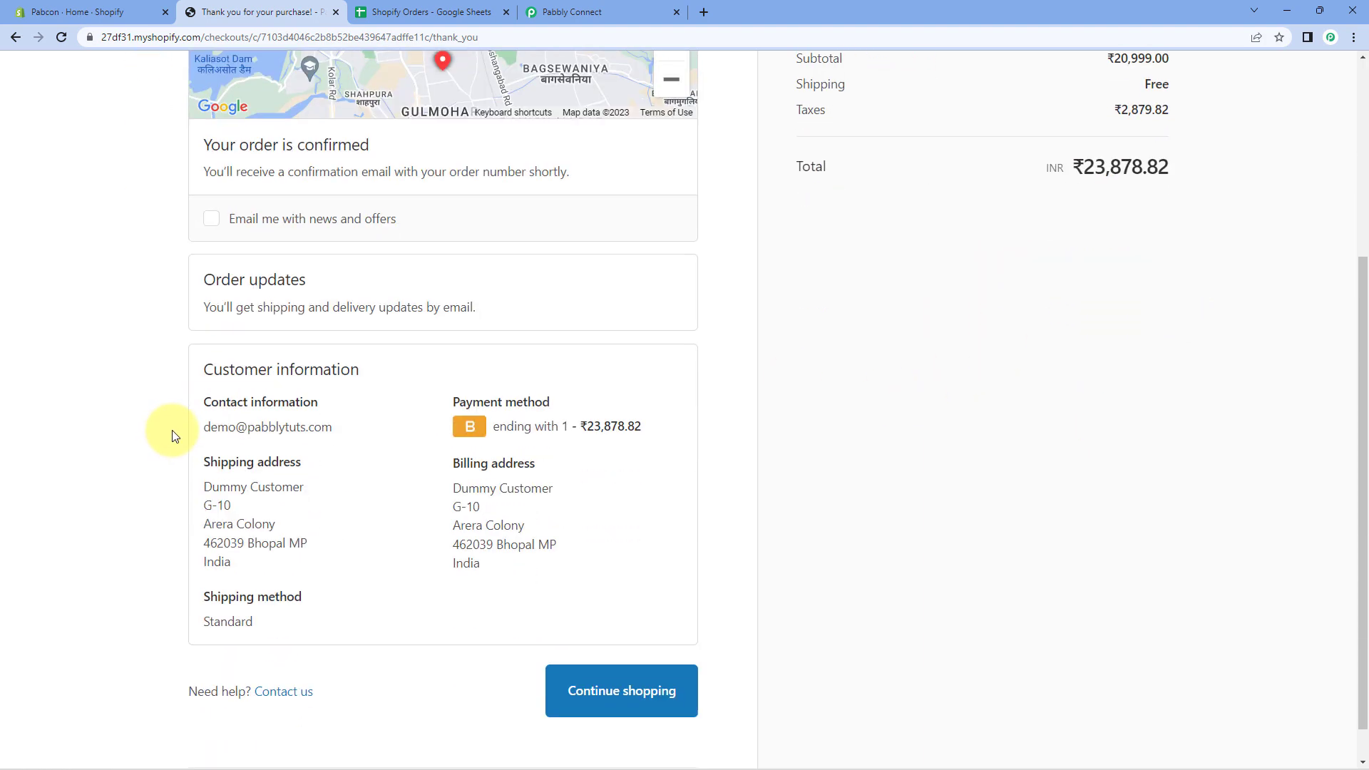
{"action": "scroll", "coordinate": [171, 388], "scroll_direction": "up", "scroll_amount": 2}
{"action": "scroll", "coordinate": [115, 360], "scroll_direction": "down", "scroll_amount": 2}
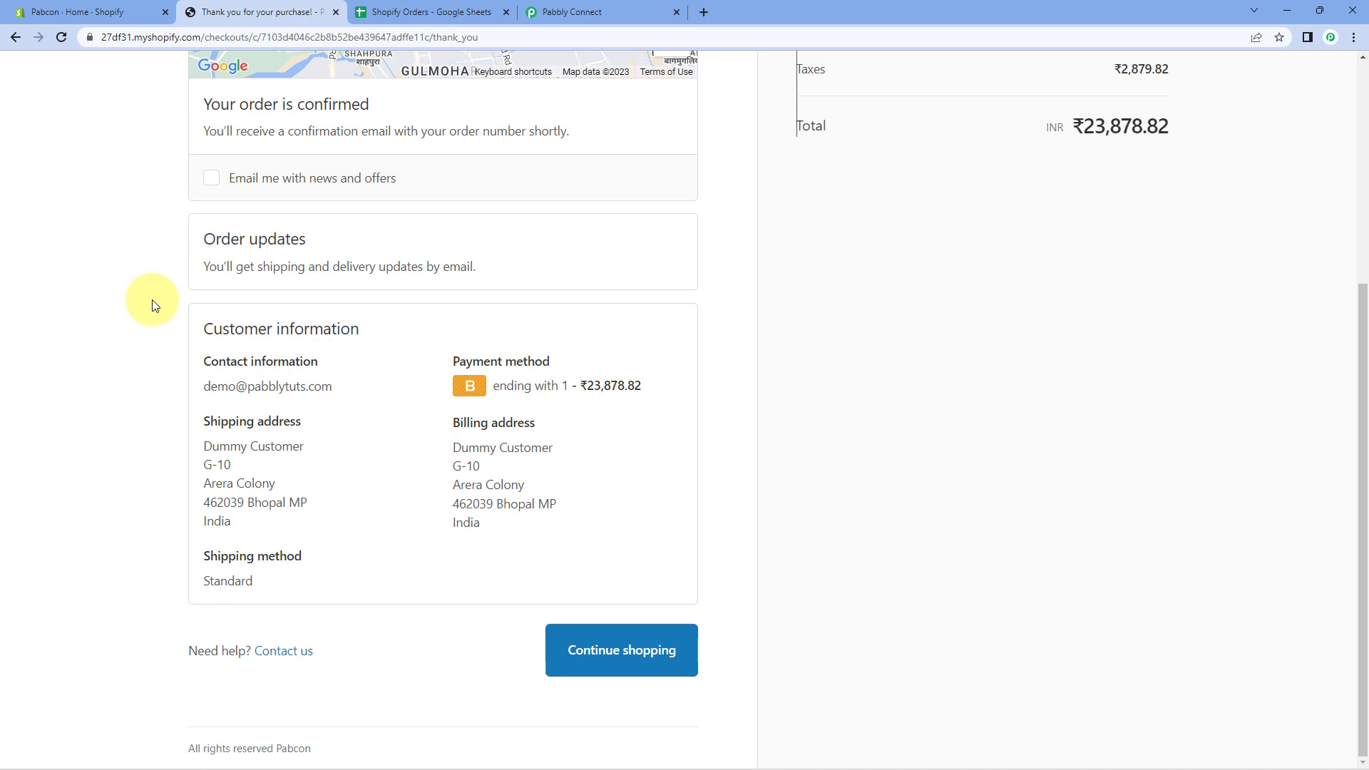
{"action": "left_click", "coordinate": [640, 10]}
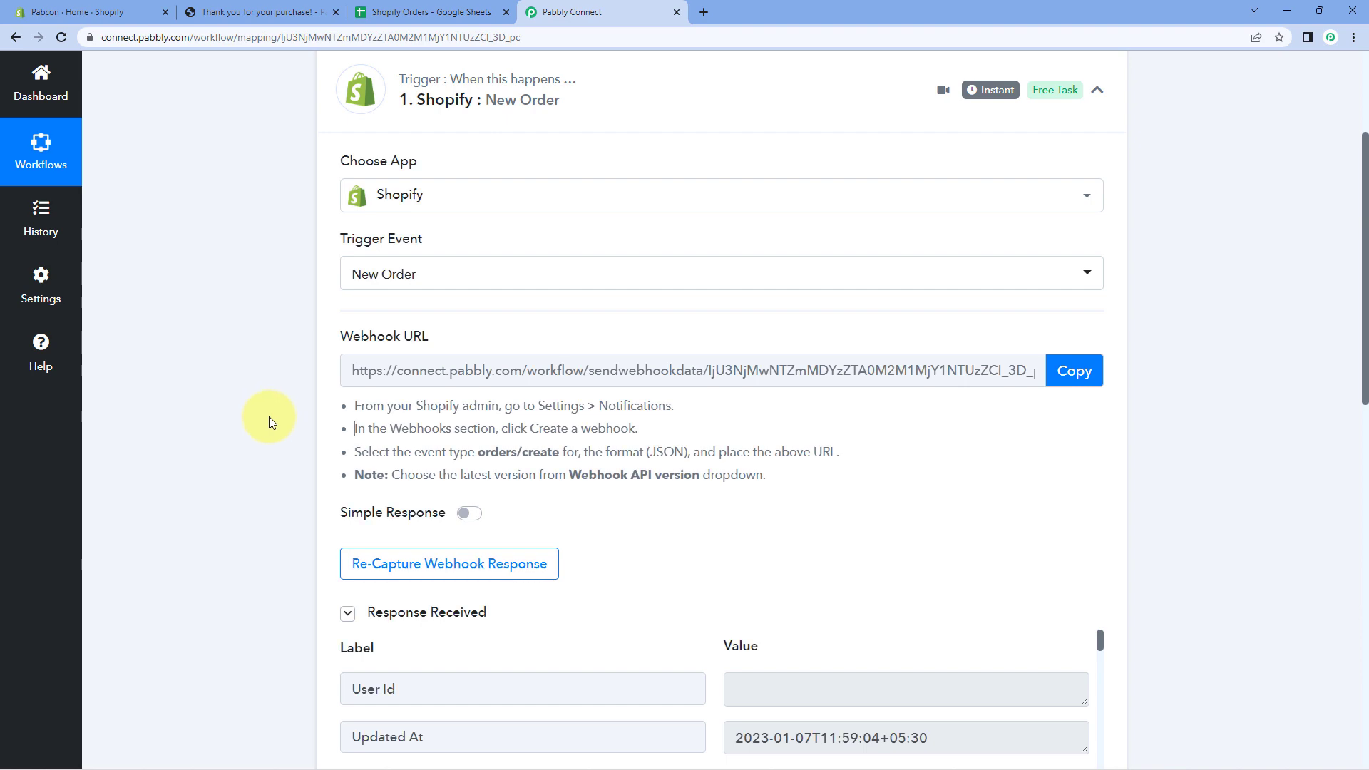
Check the captured Total Price of 23878.82 against the Shopify order confirmation page.
{"action": "scroll", "coordinate": [268, 416], "scroll_direction": "down", "scroll_amount": 6}
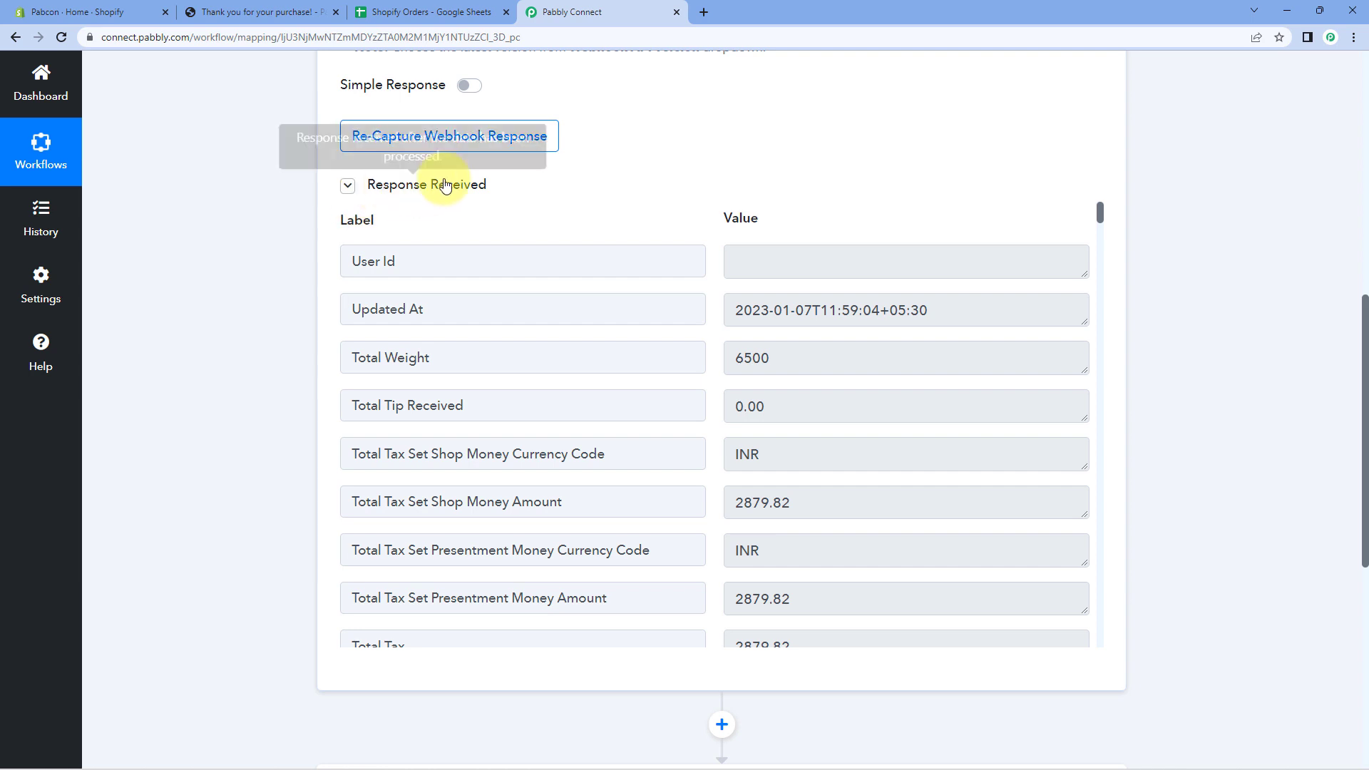
{"action": "scroll", "coordinate": [706, 264], "scroll_direction": "down", "scroll_amount": 5}
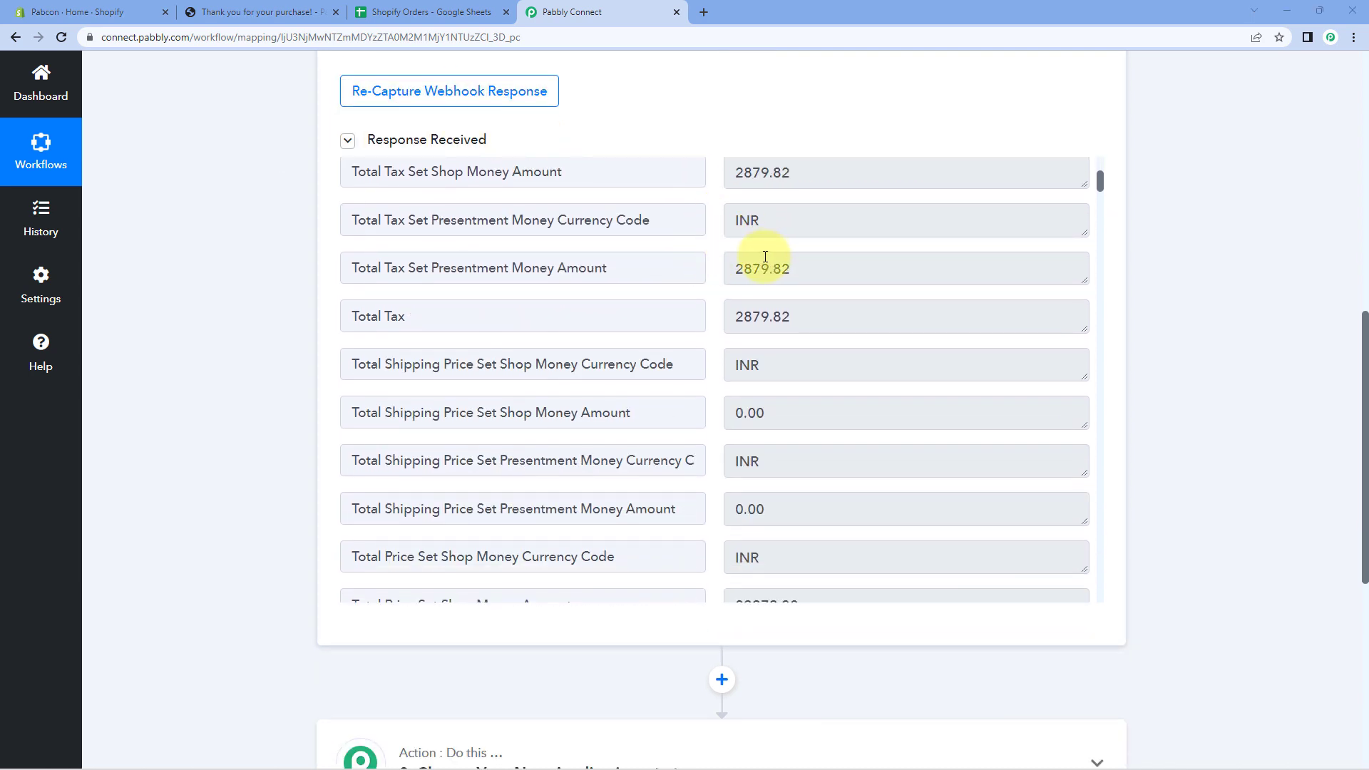
{"action": "scroll", "coordinate": [730, 253], "scroll_direction": "down", "scroll_amount": 2}
{"action": "scroll", "coordinate": [730, 252], "scroll_direction": "down", "scroll_amount": 8}
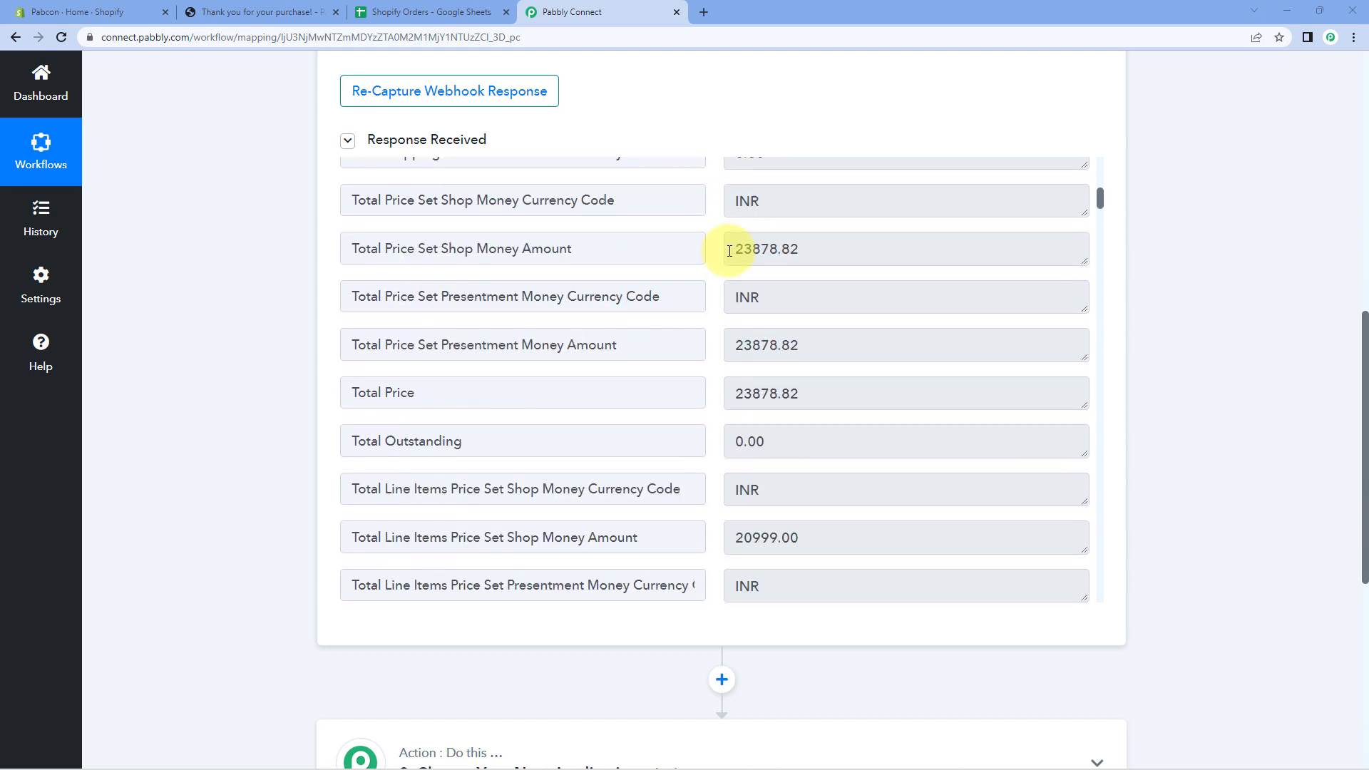
{"action": "left_click_drag", "start_coordinate": [825, 250], "coordinate": [708, 250]}
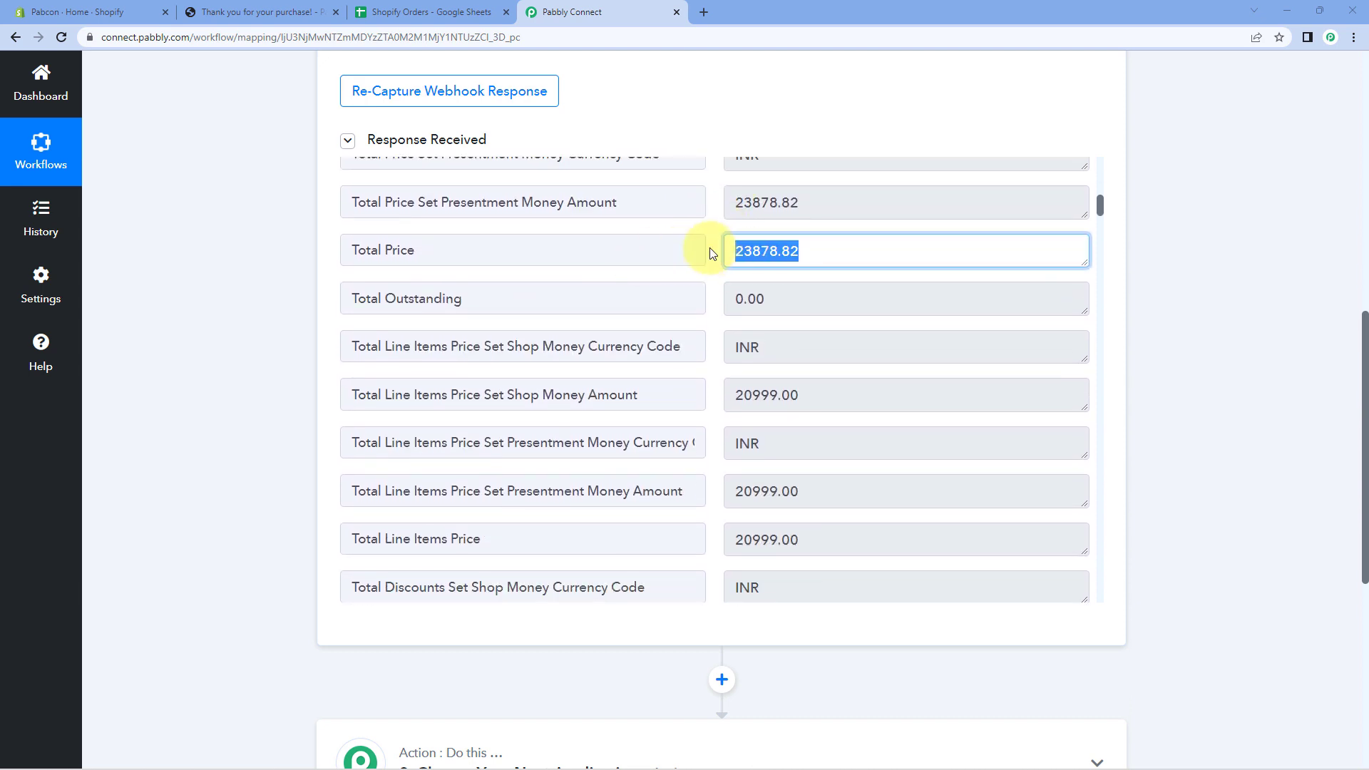
{"action": "left_click", "coordinate": [709, 251]}
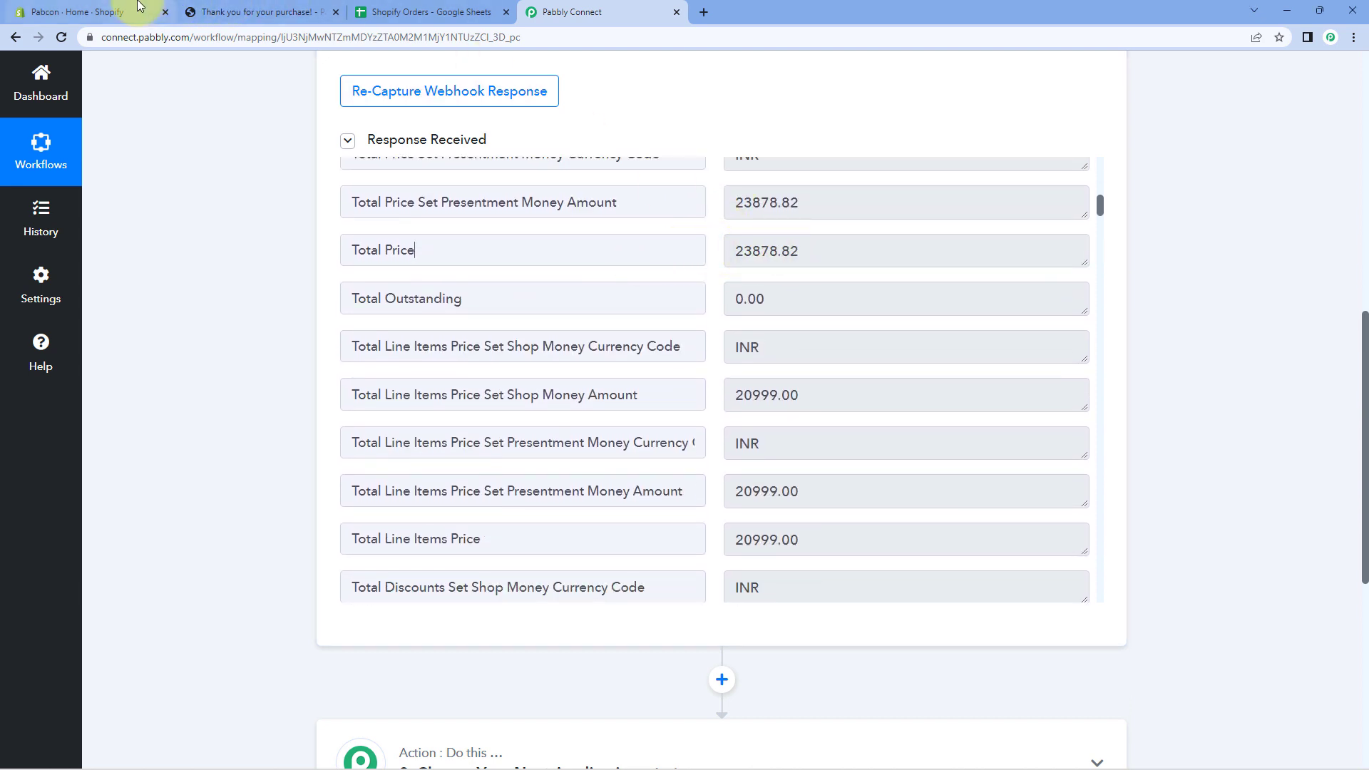
{"action": "left_click", "coordinate": [267, 13]}
{"action": "scroll", "coordinate": [1198, 250], "scroll_direction": "up", "scroll_amount": 2}
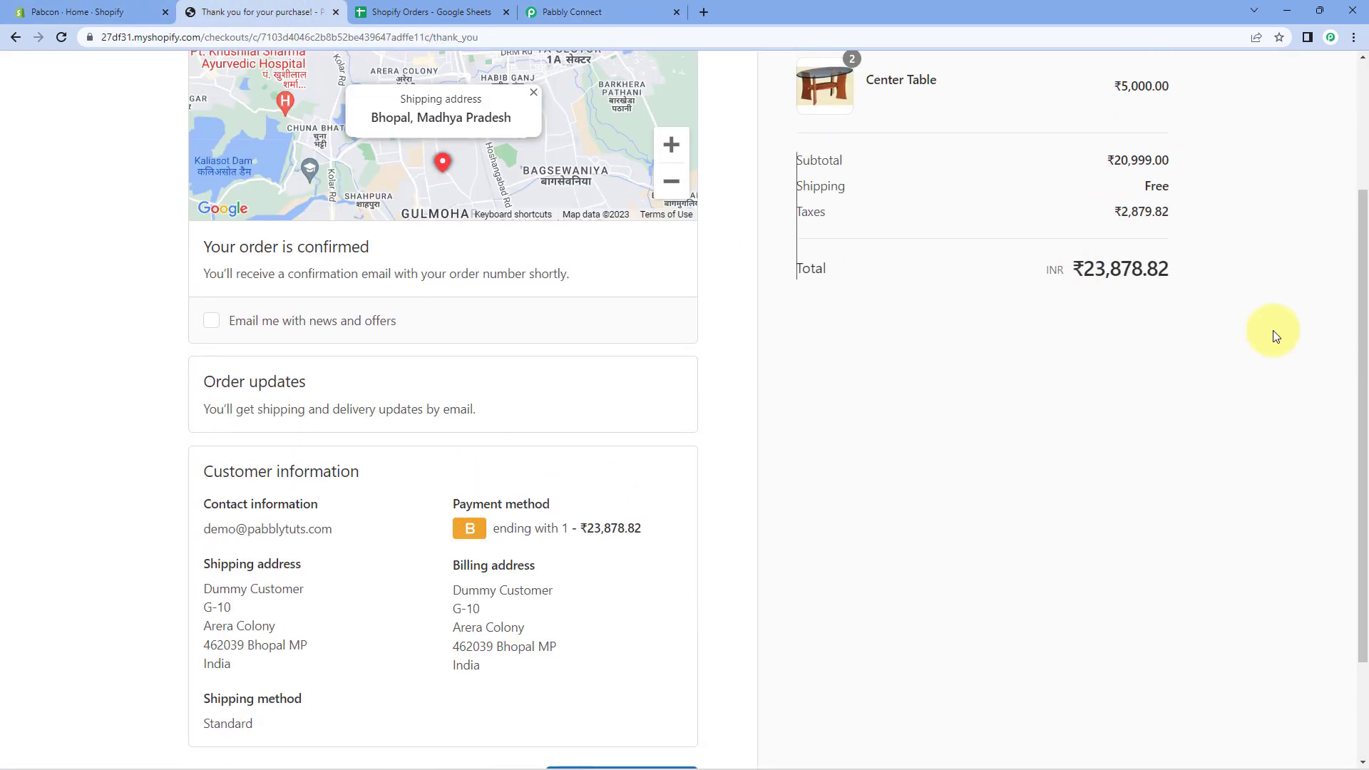
{"action": "left_click", "coordinate": [606, 12]}
Review the INR currency values and the Shipping Lines JSON in the captured response.
{"action": "scroll", "coordinate": [714, 303], "scroll_direction": "down", "scroll_amount": 7}
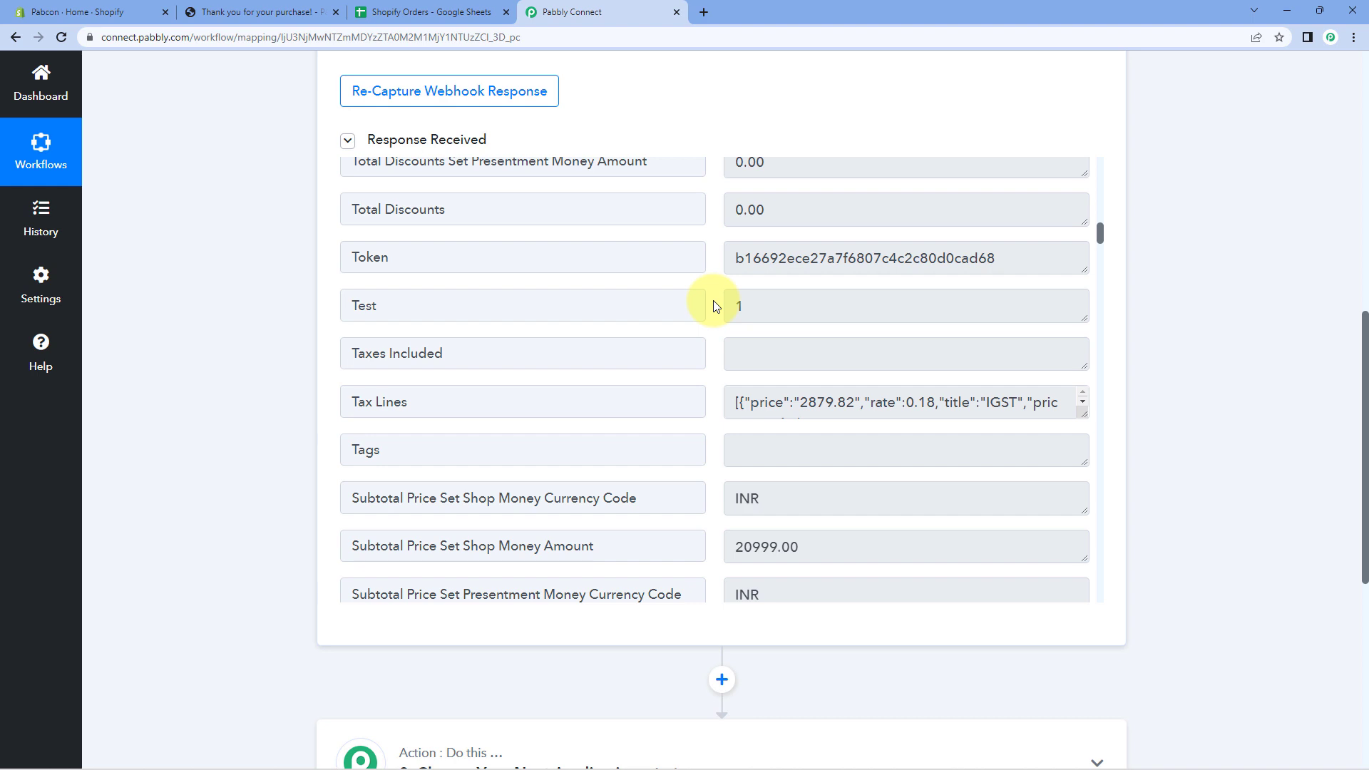
{"action": "scroll", "coordinate": [715, 303], "scroll_direction": "down", "scroll_amount": 4}
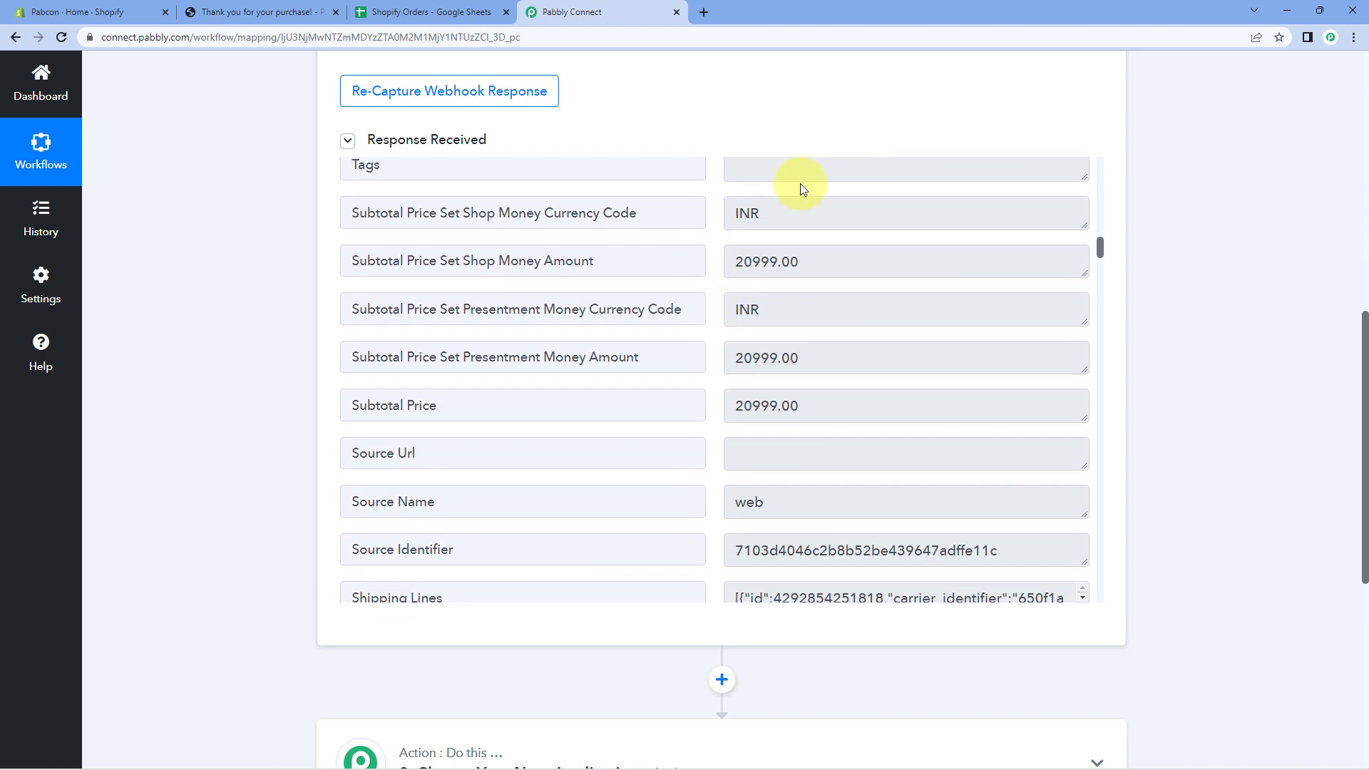
{"action": "left_click_drag", "start_coordinate": [797, 213], "coordinate": [697, 214]}
{"action": "scroll", "coordinate": [713, 281], "scroll_direction": "down", "scroll_amount": 3}
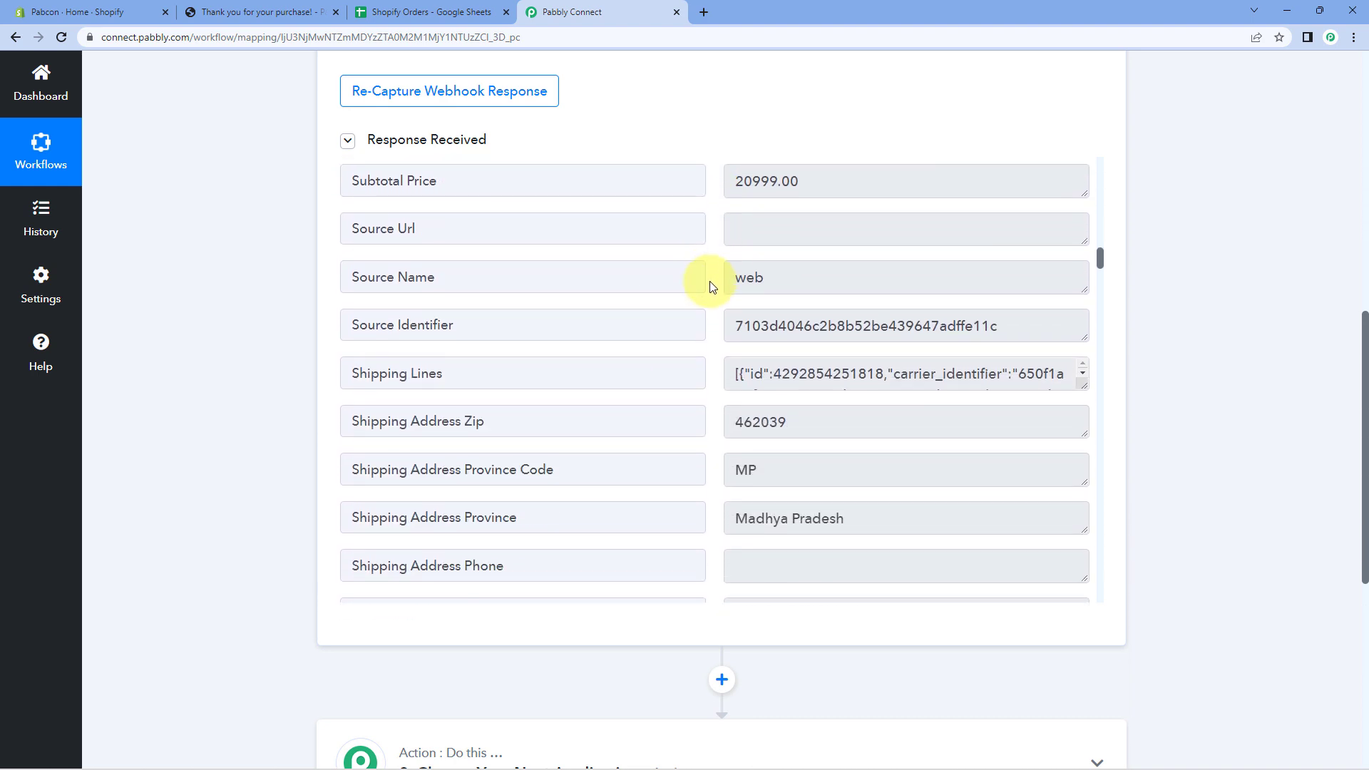
{"action": "scroll", "coordinate": [711, 286], "scroll_direction": "down", "scroll_amount": 2}
{"action": "double_click", "coordinate": [738, 243]}
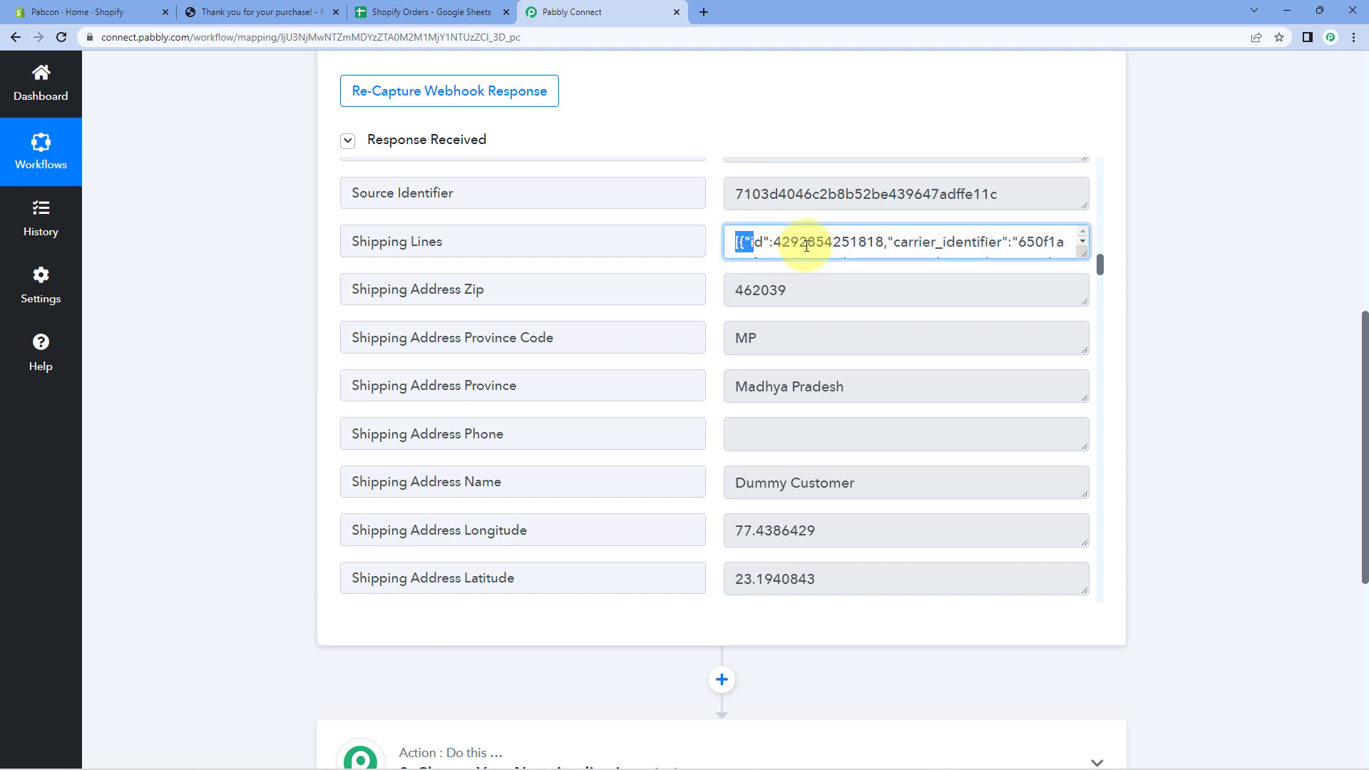
{"action": "left_click_drag", "start_coordinate": [806, 245], "coordinate": [1084, 534]}
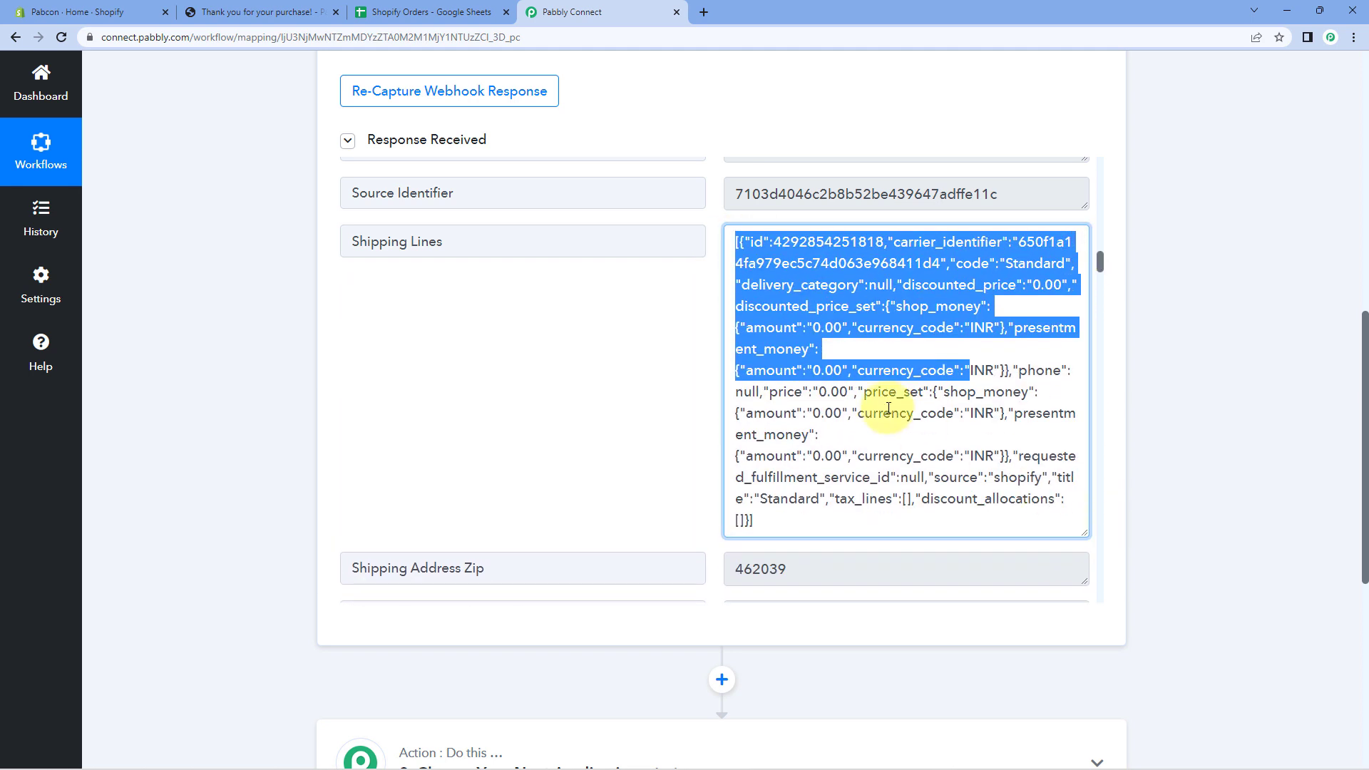
{"action": "left_click", "coordinate": [894, 417]}
{"action": "scroll", "coordinate": [706, 326], "scroll_direction": "down", "scroll_amount": 5}
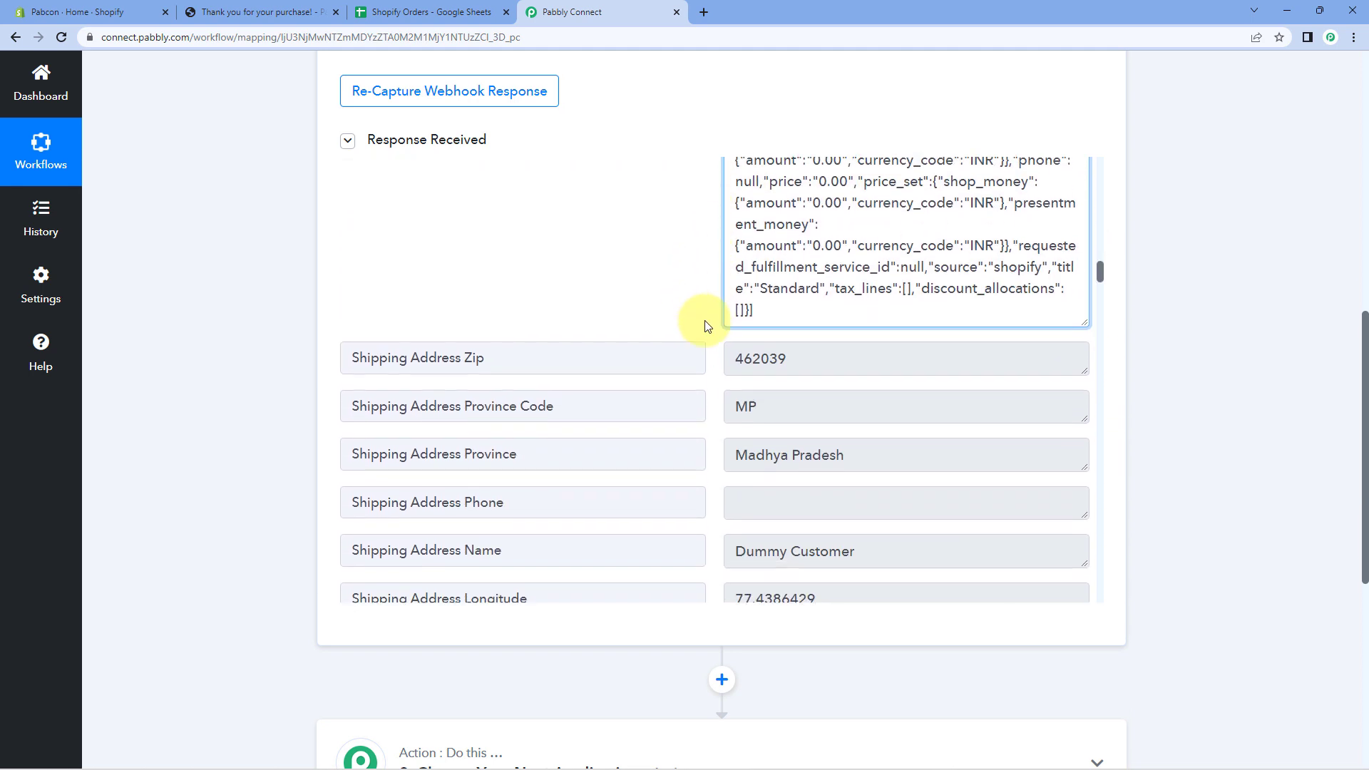
{"action": "scroll", "coordinate": [705, 326], "scroll_direction": "down", "scroll_amount": 1}
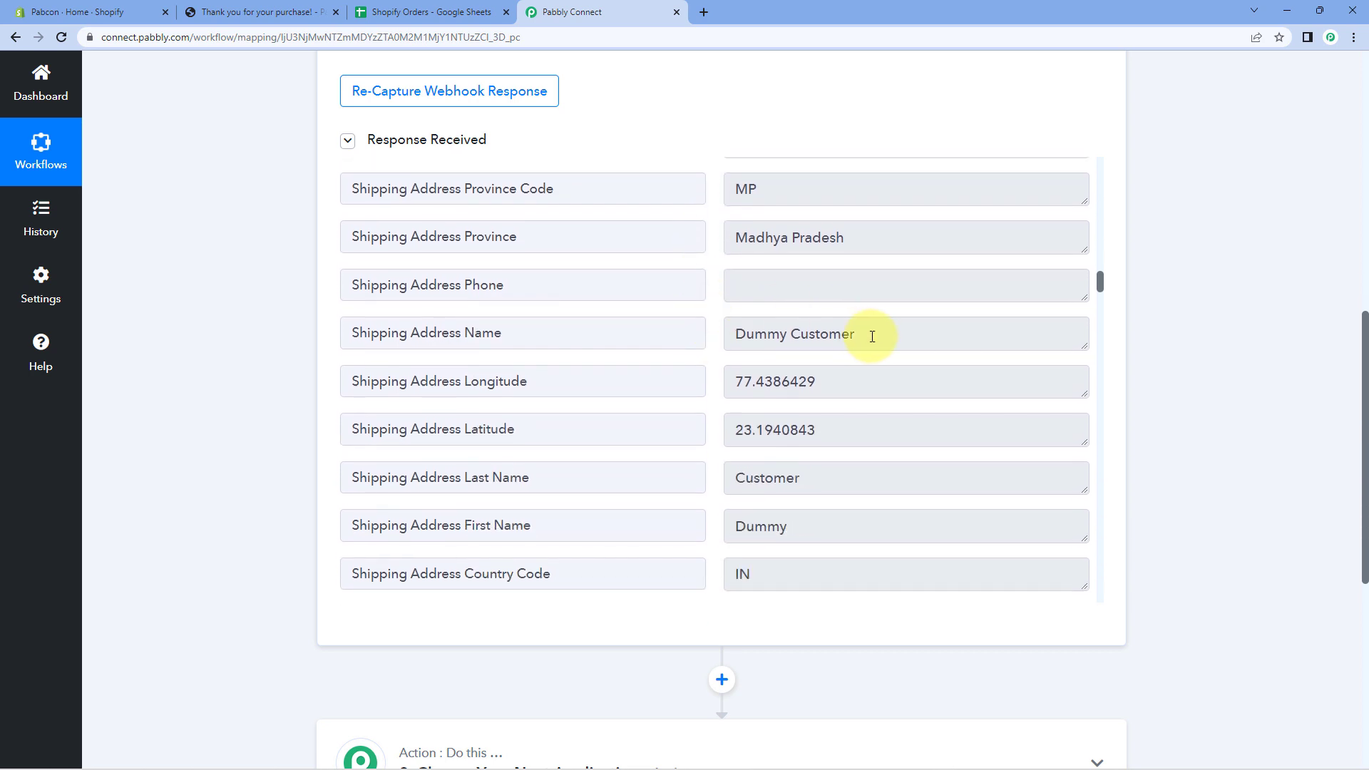
Review the shipping address name and card holder name fields, continuing down to Line Items.
{"action": "left_click", "coordinate": [776, 333]}
{"action": "key", "text": "ctrl+a"}
{"action": "scroll", "coordinate": [856, 274], "scroll_direction": "down", "scroll_amount": 4}
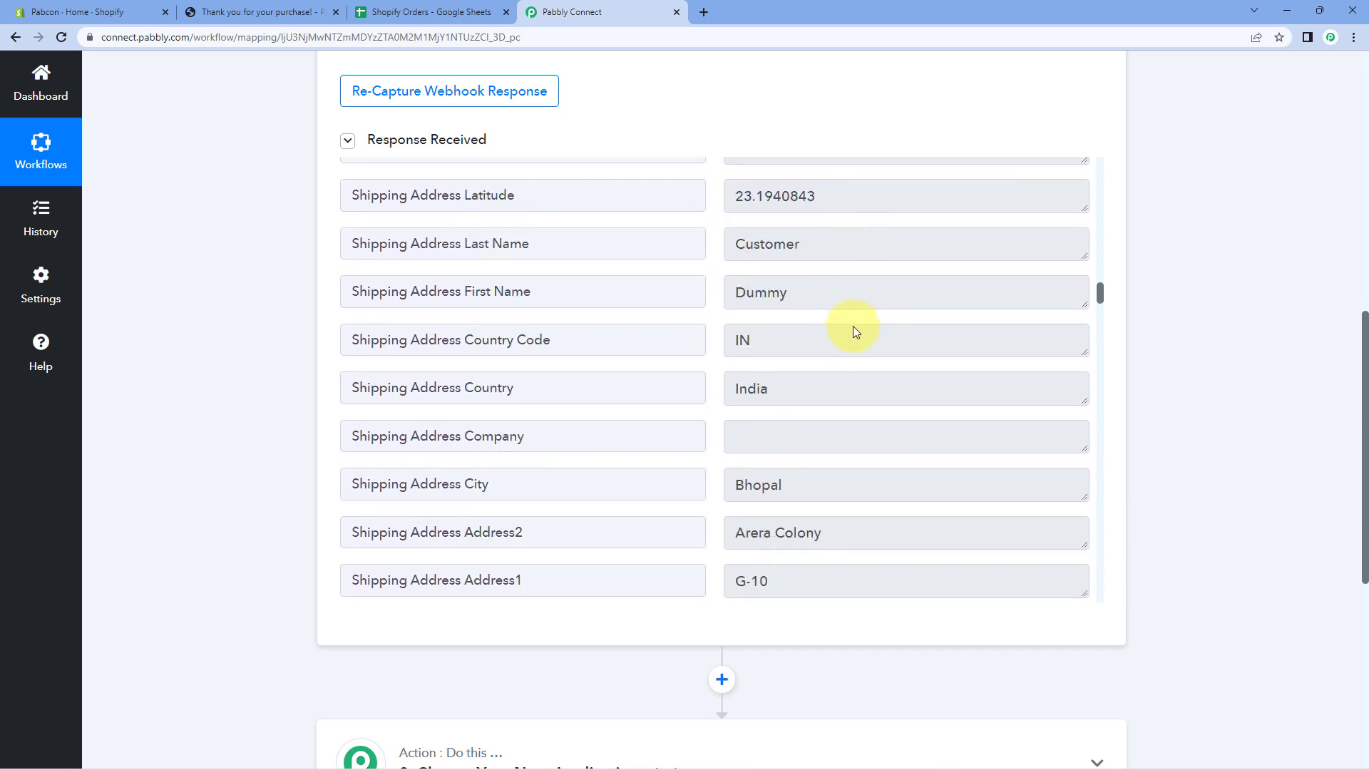
{"action": "scroll", "coordinate": [713, 364], "scroll_direction": "down", "scroll_amount": 9}
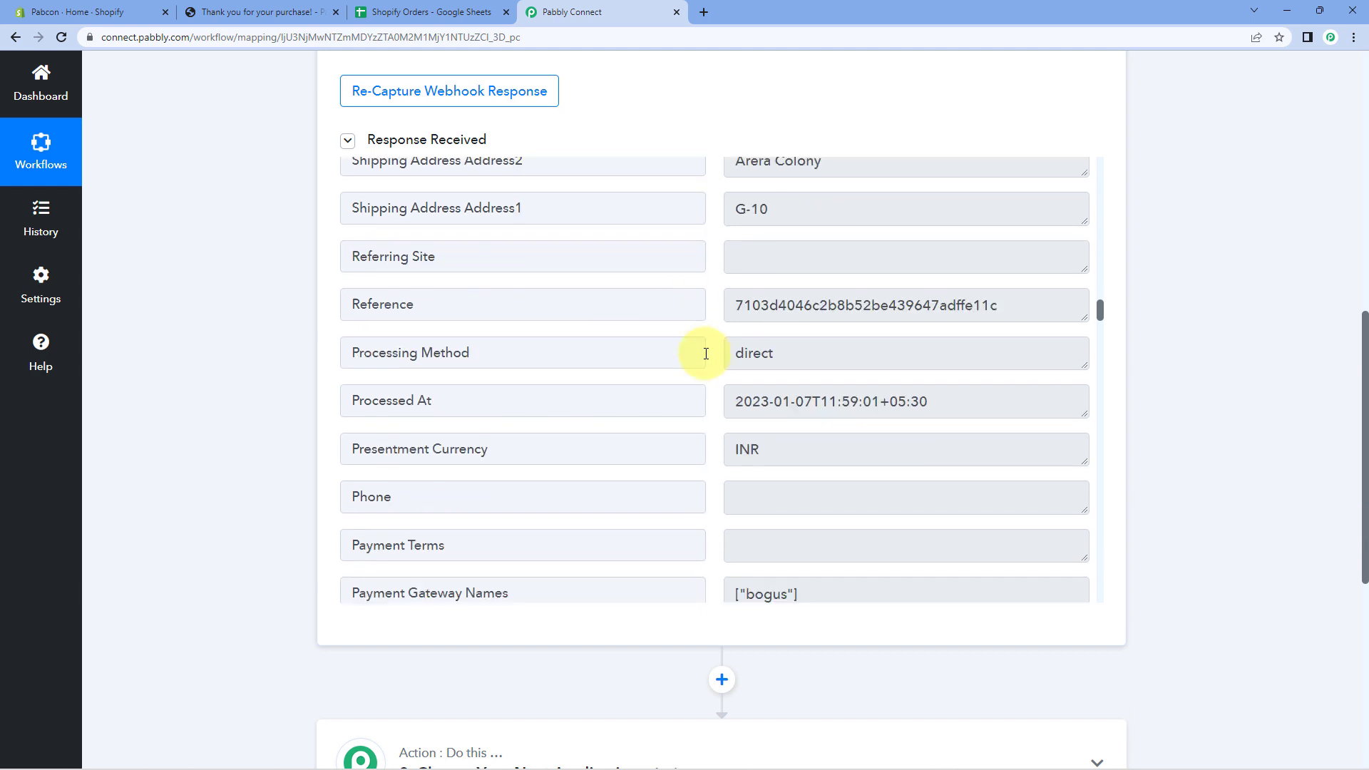
{"action": "scroll", "coordinate": [710, 356], "scroll_direction": "down", "scroll_amount": 2}
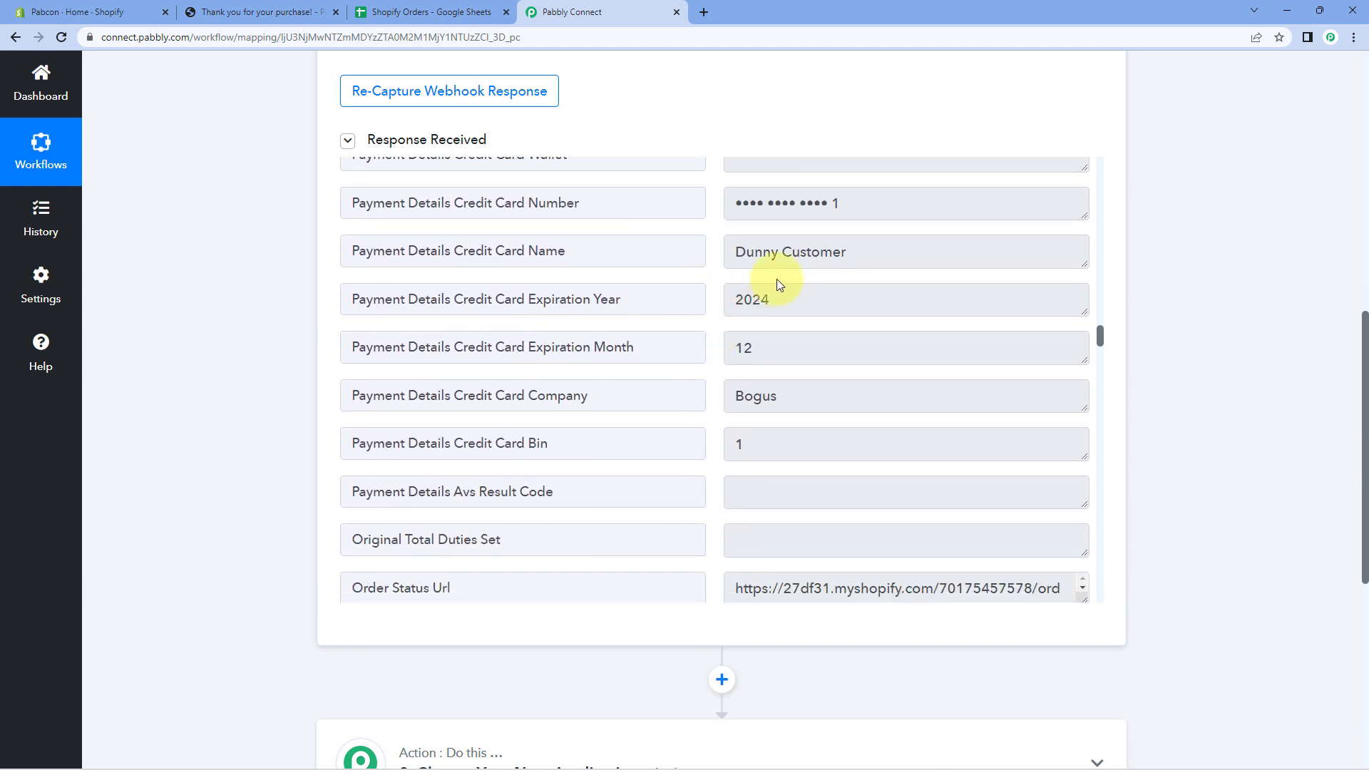
{"action": "left_click", "coordinate": [799, 255]}
{"action": "key", "text": "ctrl+a"}
{"action": "left_click", "coordinate": [715, 273]}
{"action": "scroll", "coordinate": [715, 272], "scroll_direction": "down", "scroll_amount": 3}
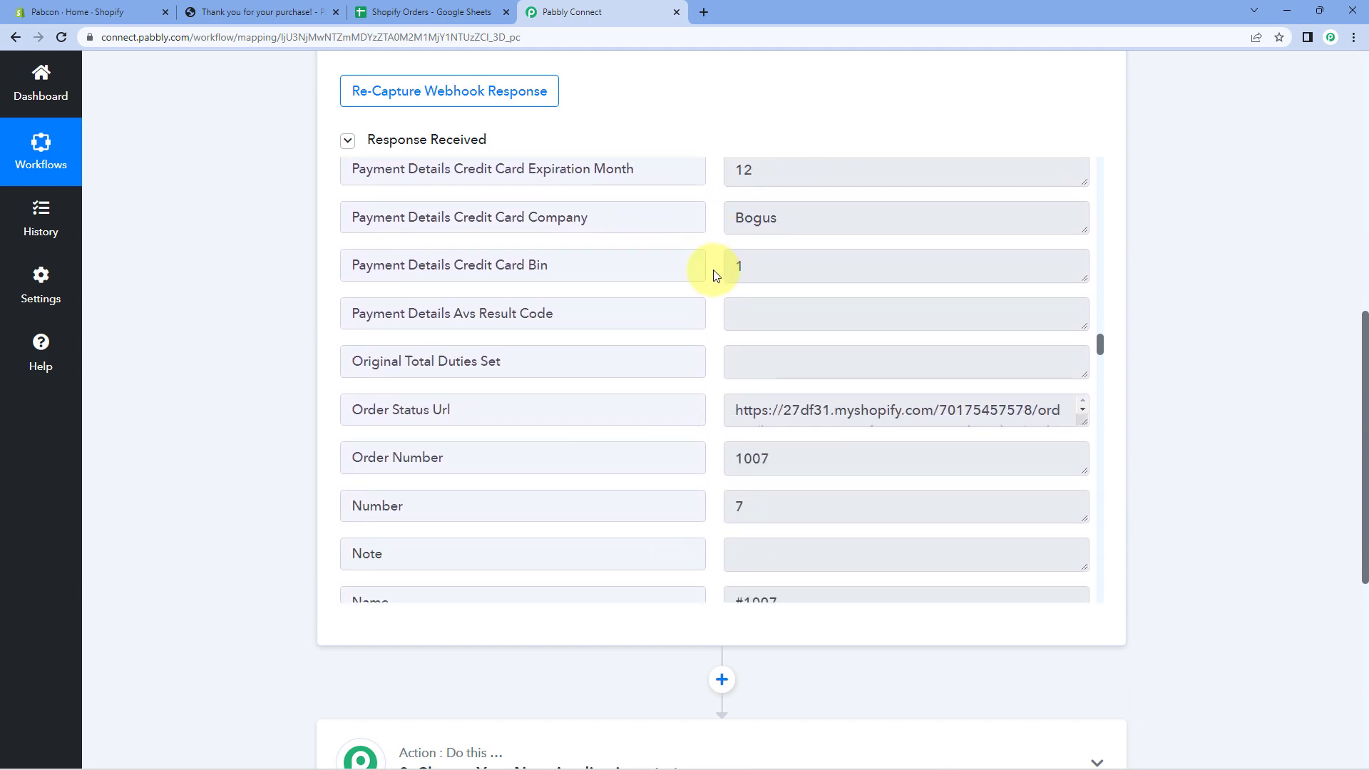
{"action": "scroll", "coordinate": [715, 274], "scroll_direction": "down", "scroll_amount": 6}
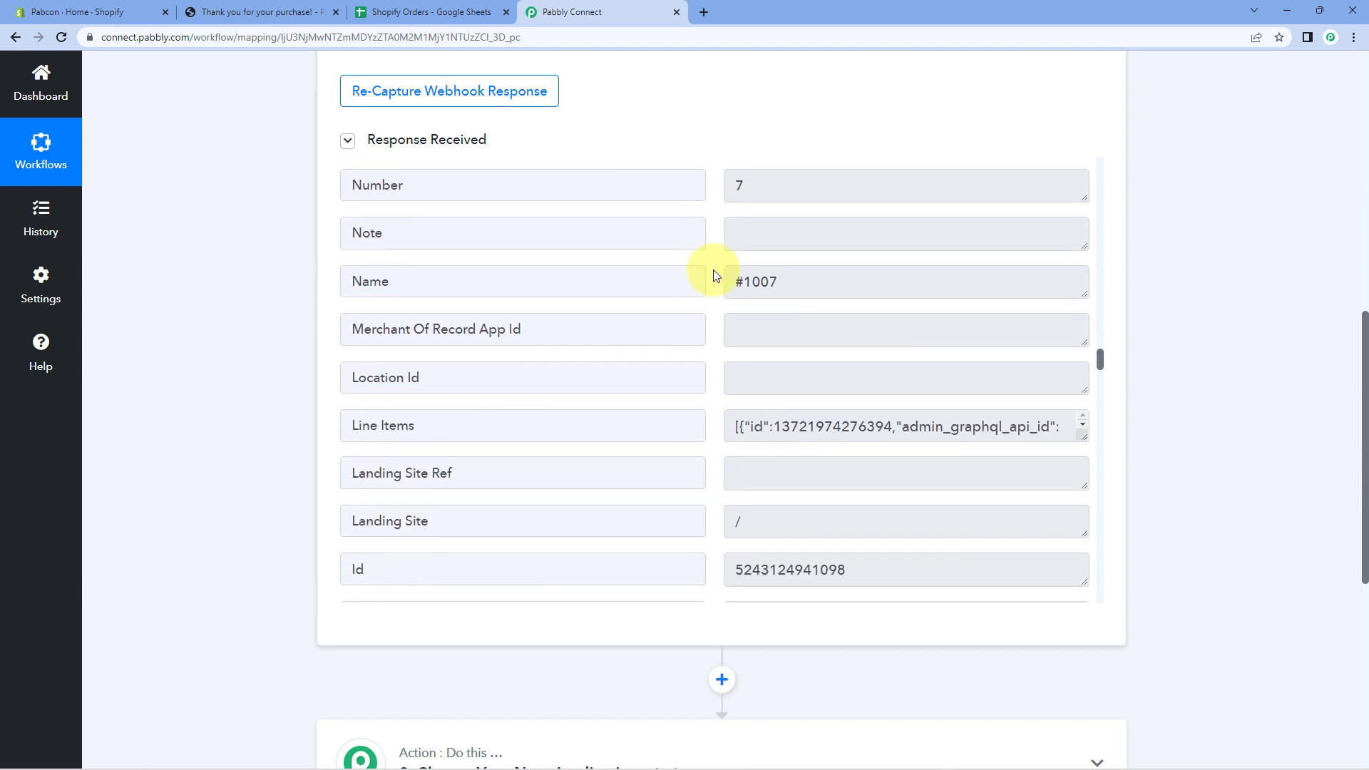
{"action": "left_click_drag", "start_coordinate": [480, 281], "coordinate": [296, 291]}
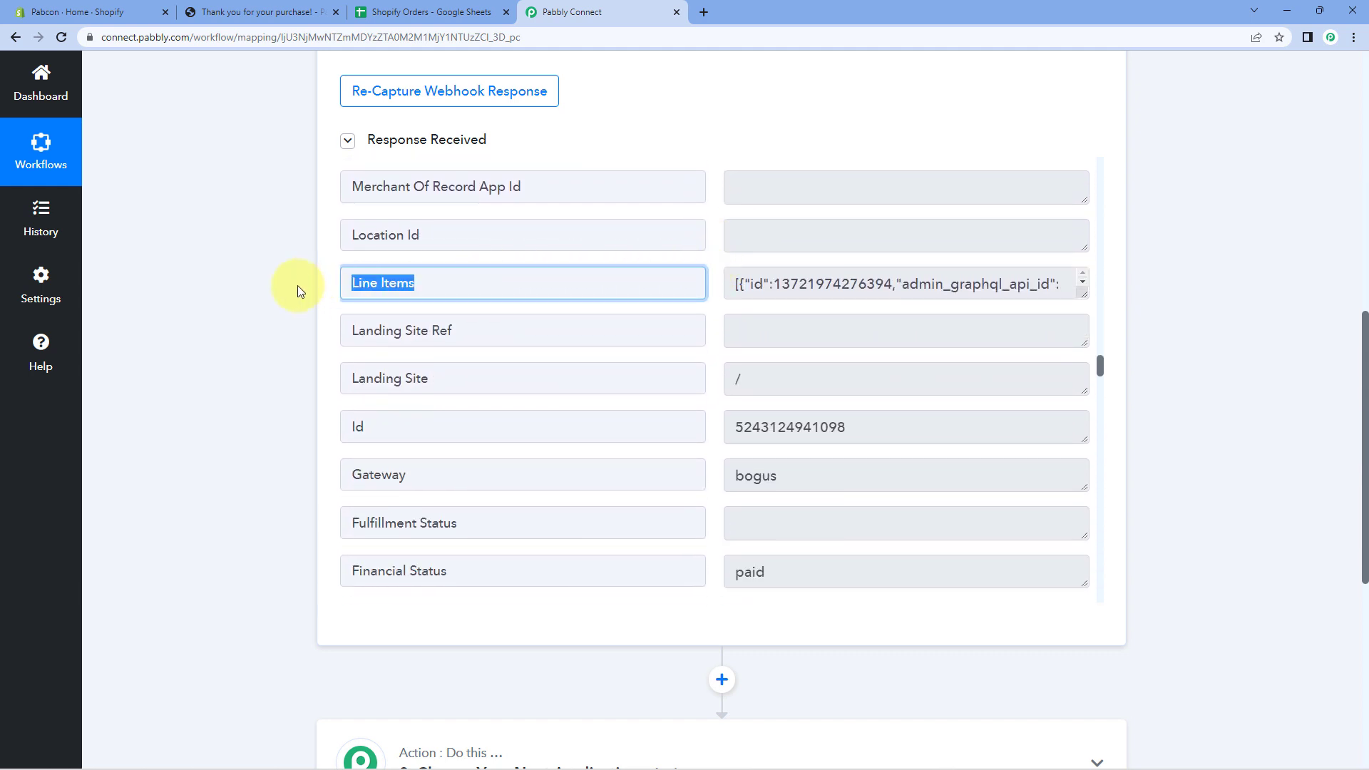
Enlarge the Line Items value box and read the product JSON, starting with the T-Shirt entry.
{"action": "left_click", "coordinate": [760, 283]}
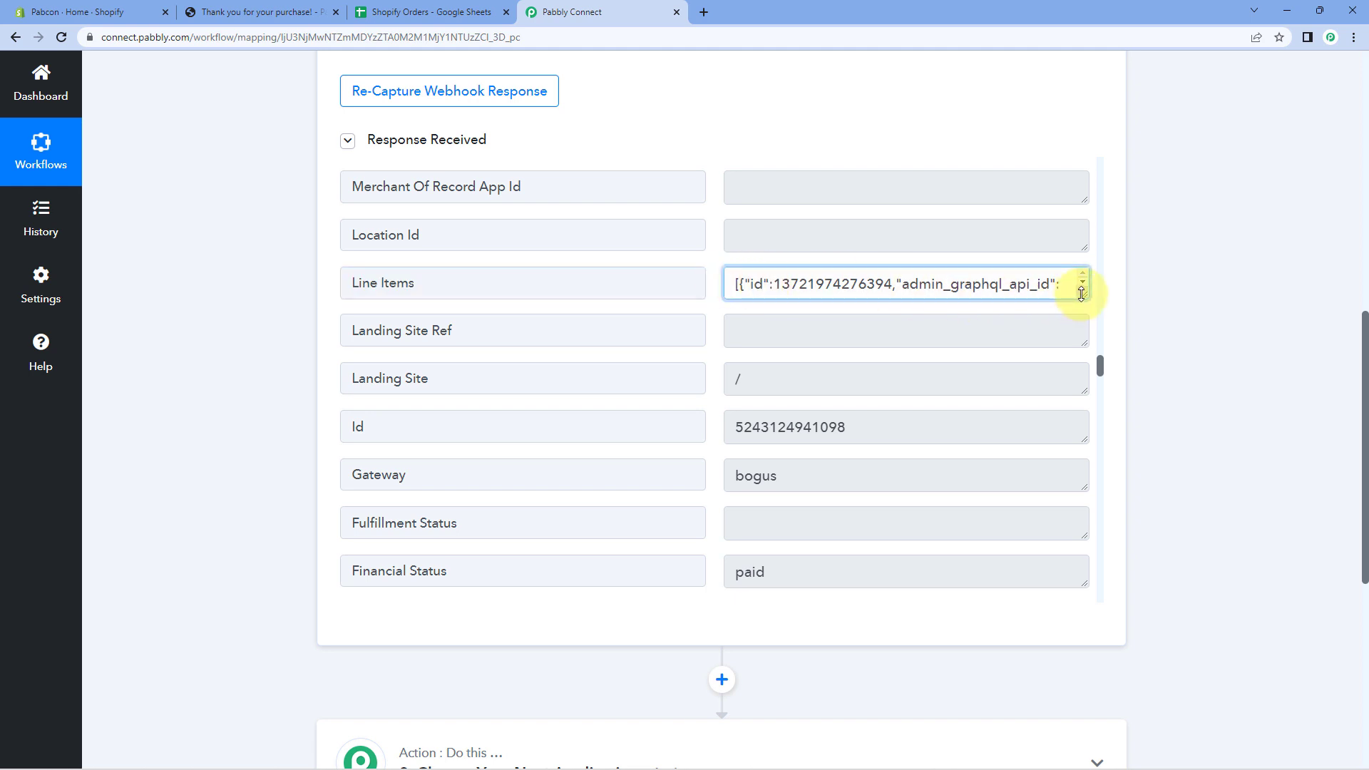
{"action": "left_click_drag", "start_coordinate": [1081, 294], "coordinate": [1069, 590]}
{"action": "scroll", "coordinate": [682, 339], "scroll_direction": "down", "scroll_amount": 1}
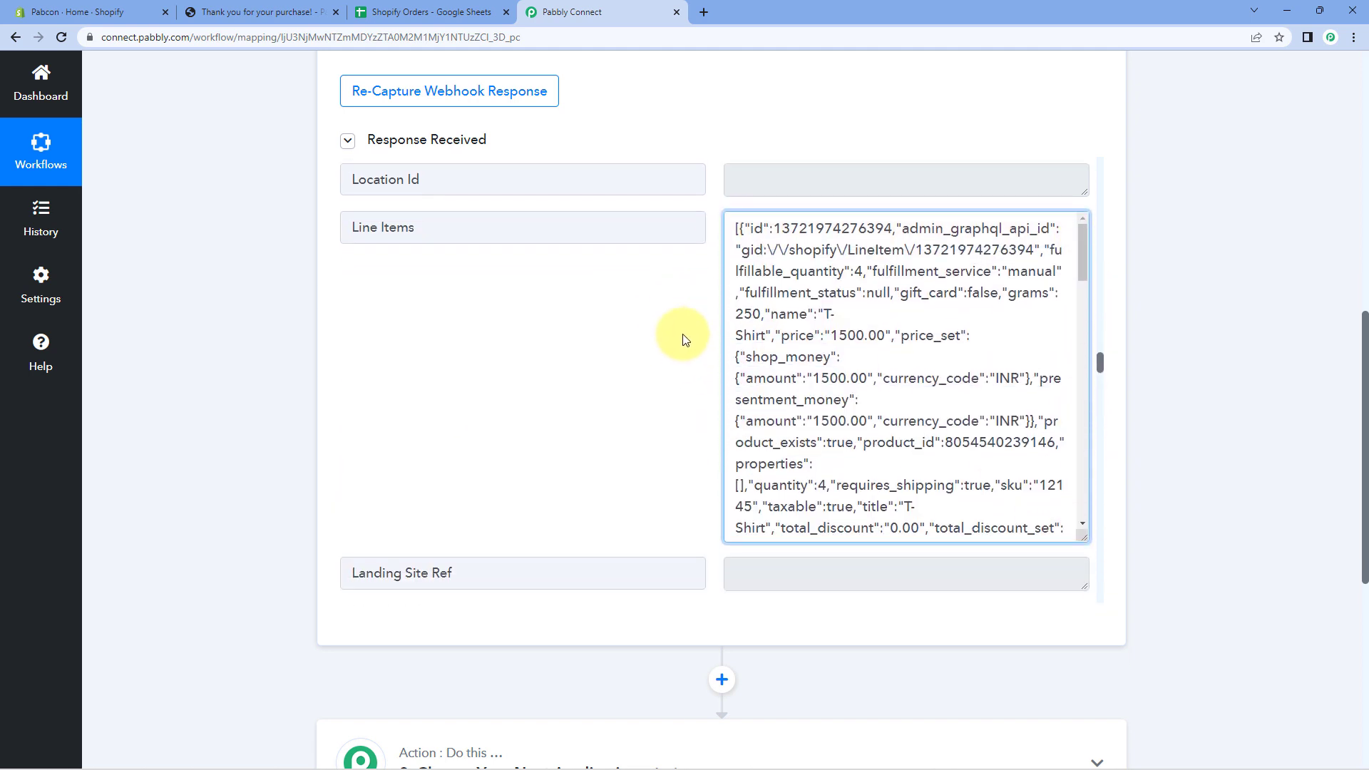
{"action": "scroll", "coordinate": [746, 281], "scroll_direction": "down", "scroll_amount": 3}
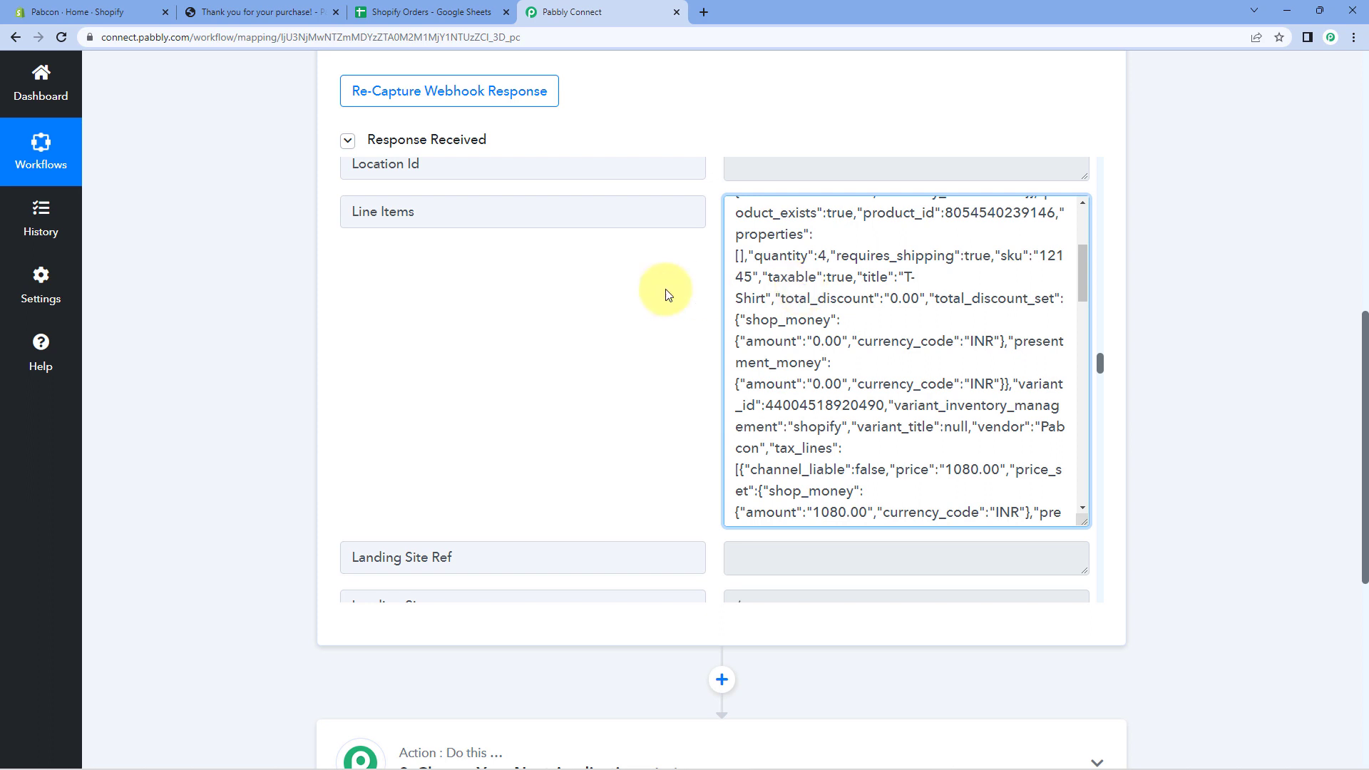
{"action": "scroll", "coordinate": [816, 275], "scroll_direction": "up", "scroll_amount": 4}
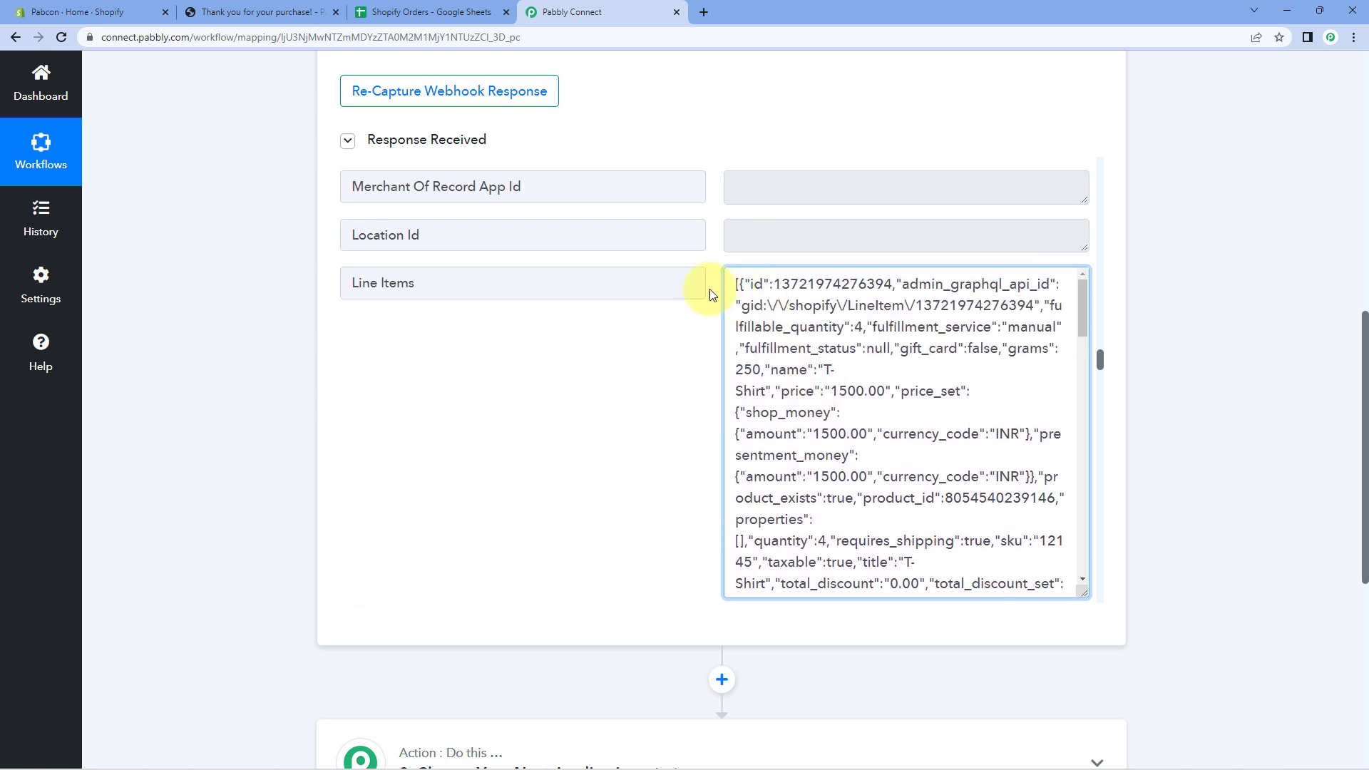
{"action": "scroll", "coordinate": [709, 292], "scroll_direction": "down", "scroll_amount": 1}
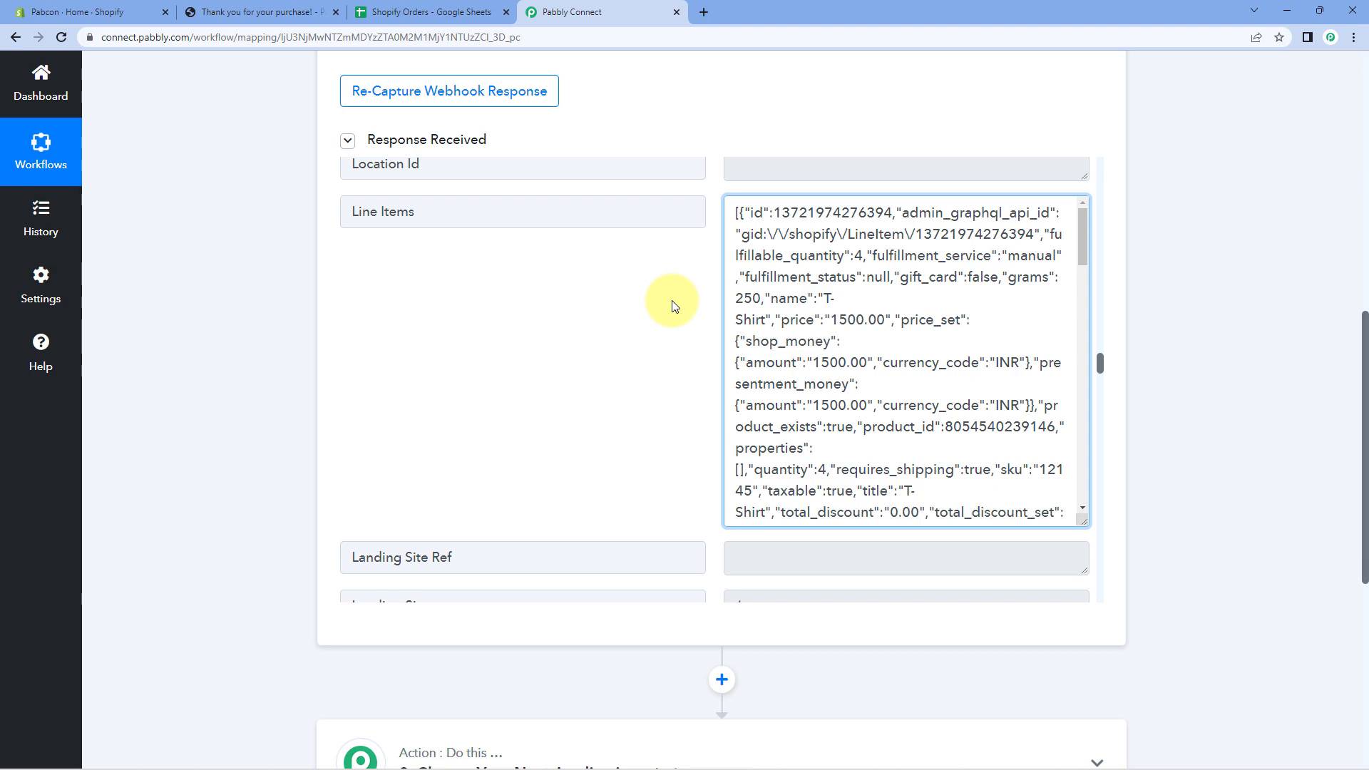
{"action": "scroll", "coordinate": [790, 265], "scroll_direction": "down", "scroll_amount": 10}
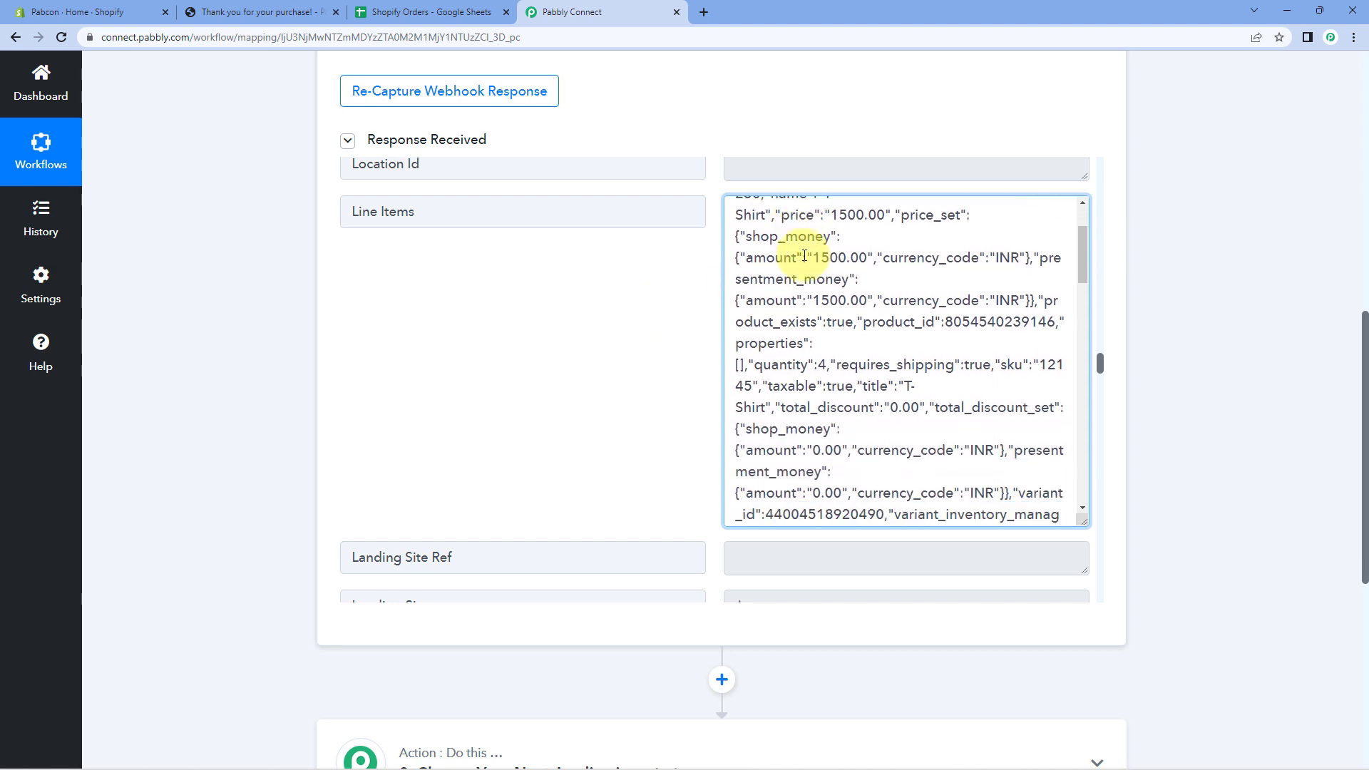
{"action": "scroll", "coordinate": [828, 356], "scroll_direction": "down", "scroll_amount": 5}
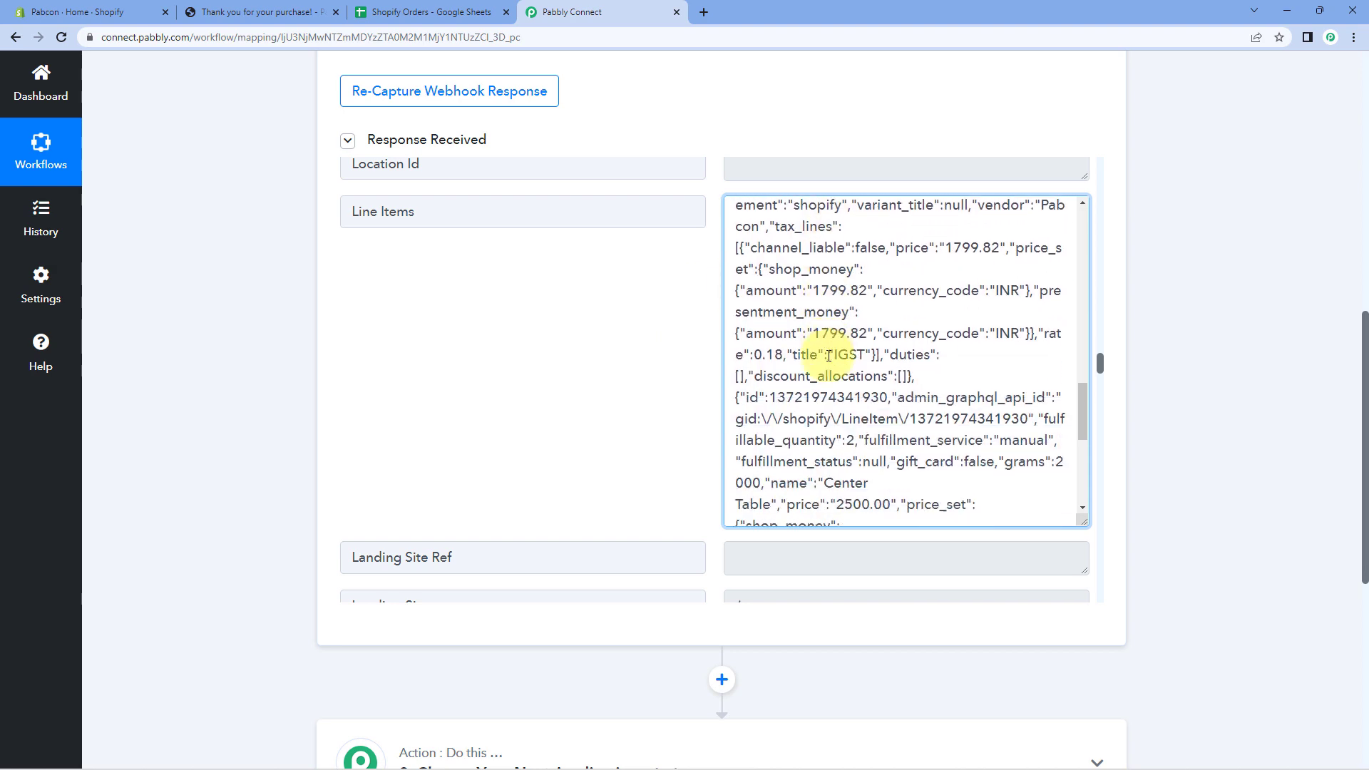
{"action": "triple_click", "coordinate": [541, 216]}
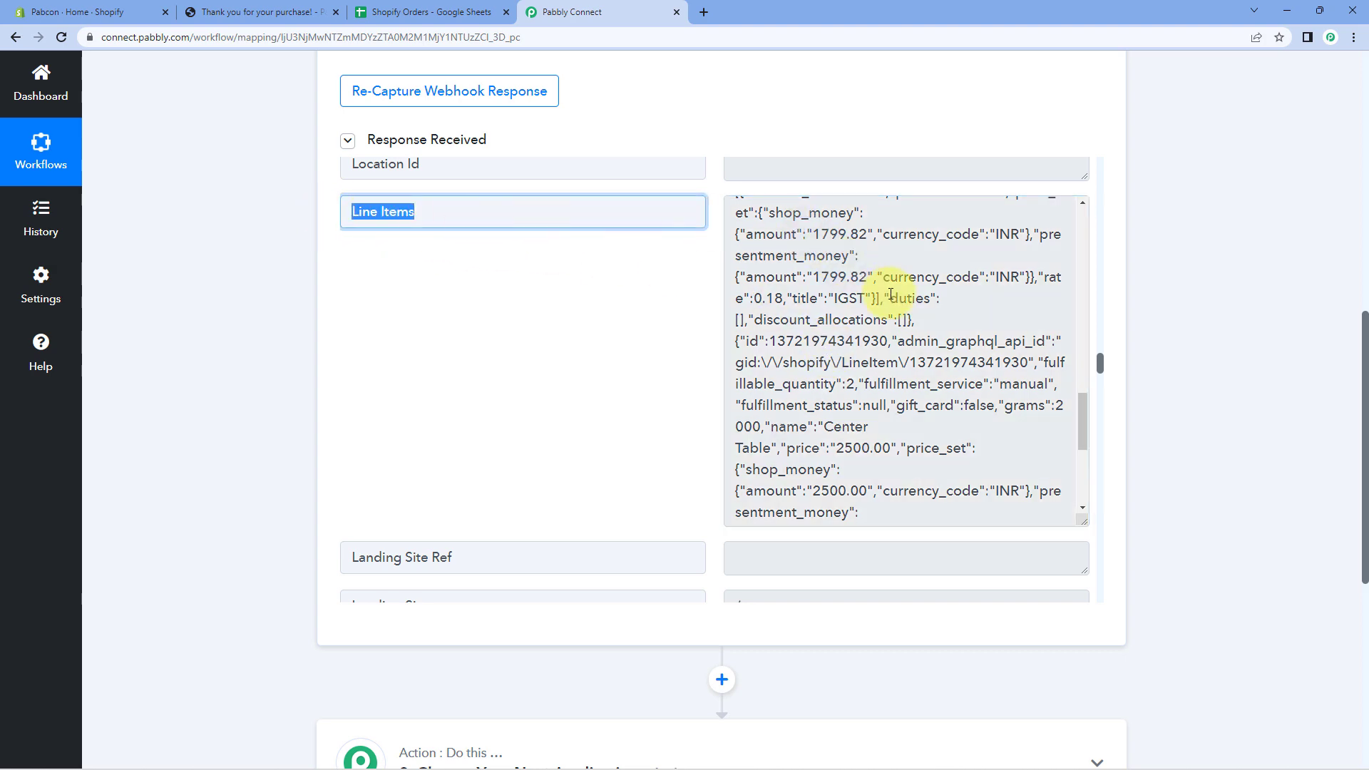
{"action": "scroll", "coordinate": [891, 295], "scroll_direction": "down", "scroll_amount": 4}
{"action": "scroll", "coordinate": [891, 298], "scroll_direction": "up", "scroll_amount": 10}
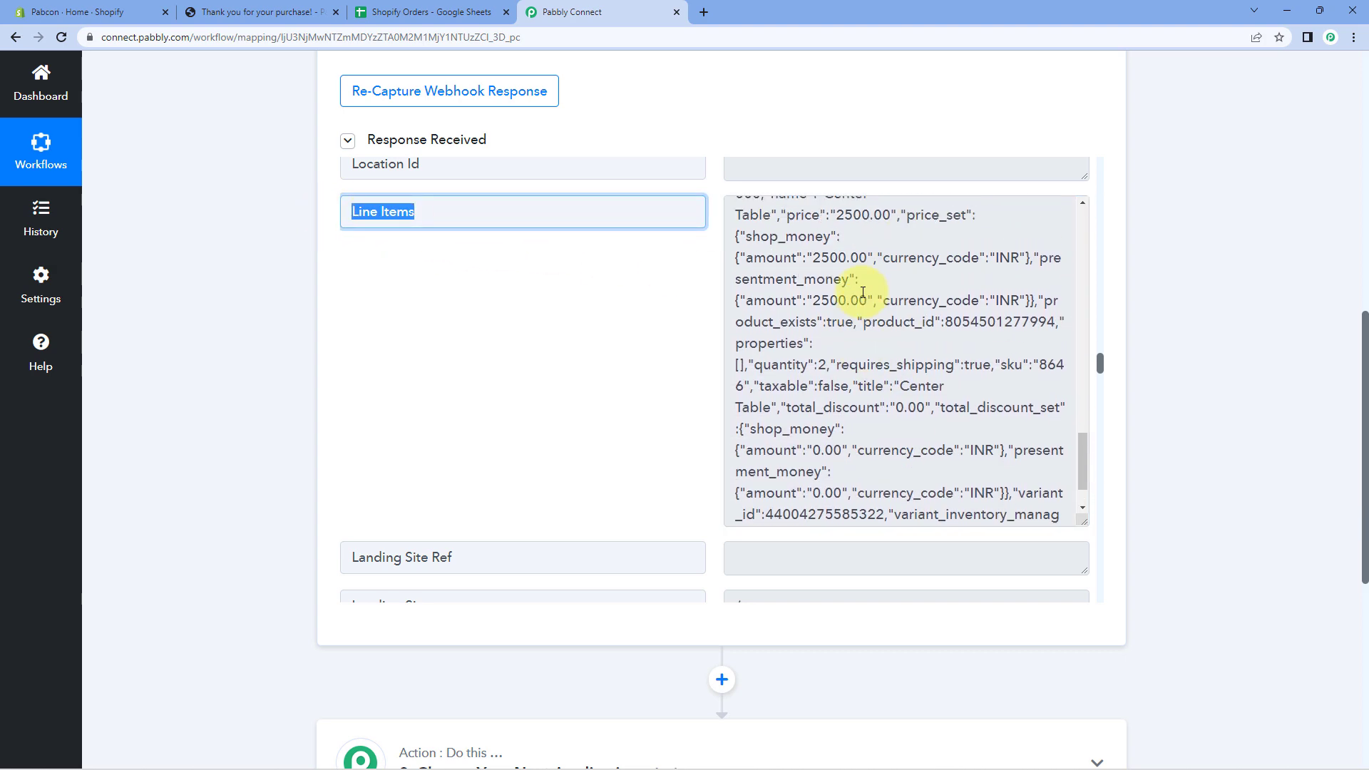
{"action": "scroll", "coordinate": [749, 282], "scroll_direction": "up", "scroll_amount": 8}
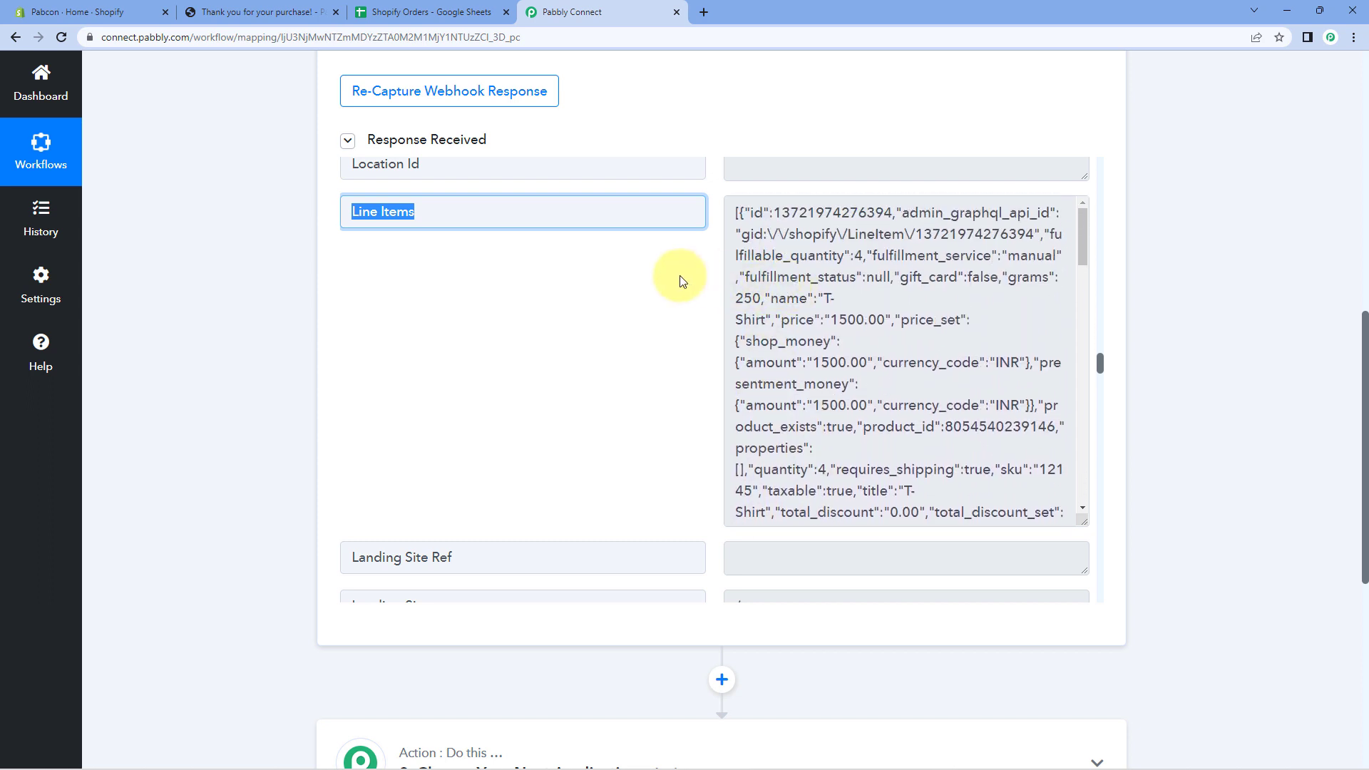
{"action": "left_click", "coordinate": [679, 275]}
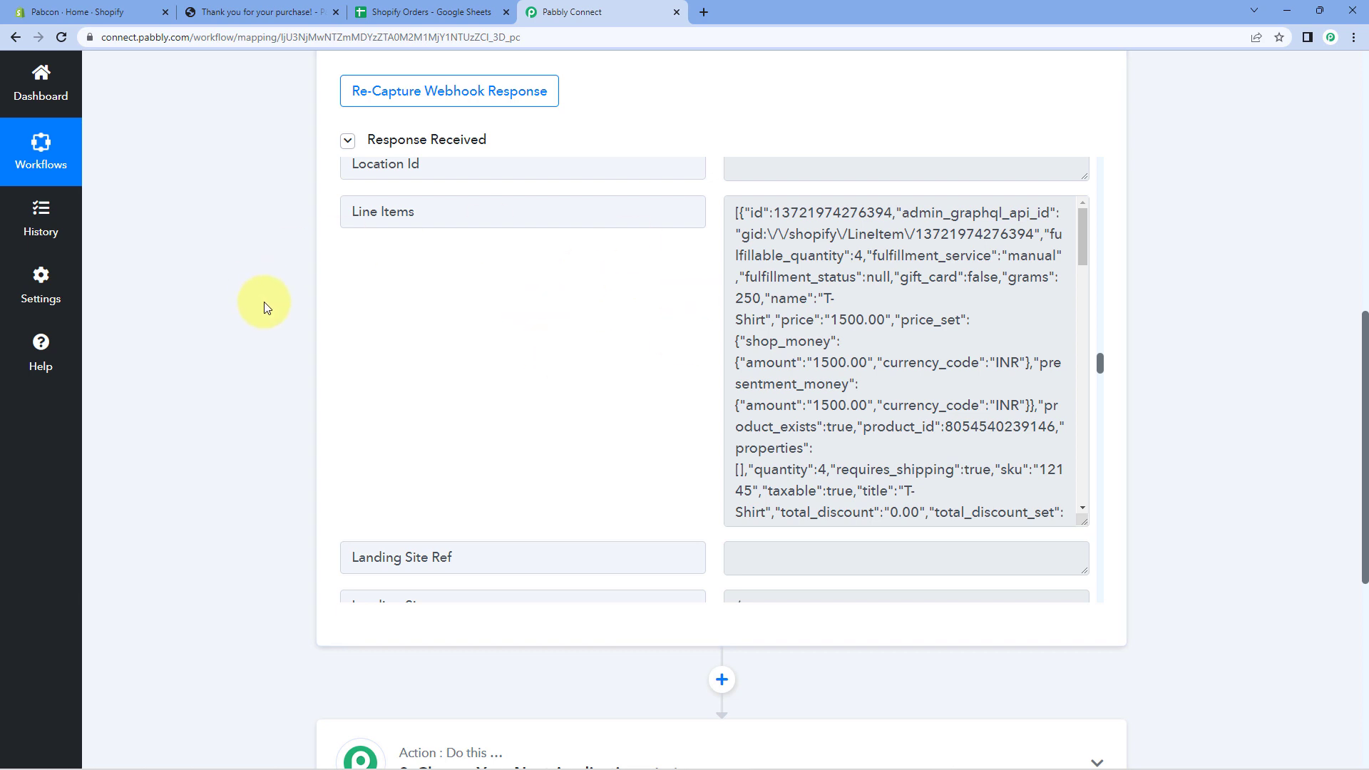
Set the second action to Data Transformer by Pabbly with the Line Itemizer event and connect it.
{"action": "scroll", "coordinate": [271, 311], "scroll_direction": "down", "scroll_amount": 5}
{"action": "scroll", "coordinate": [273, 306], "scroll_direction": "down", "scroll_amount": 2}
{"action": "left_click", "coordinate": [535, 275]}
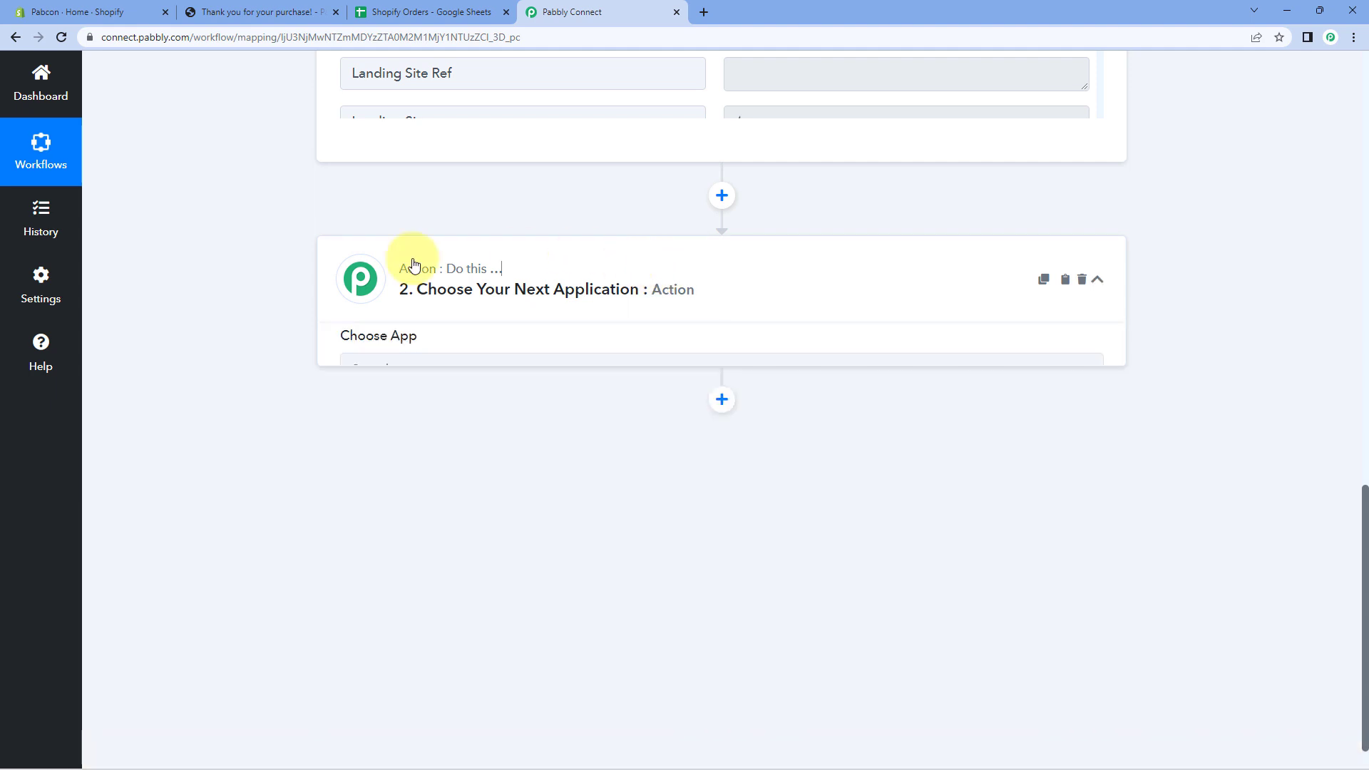
{"action": "left_click", "coordinate": [400, 323]}
{"action": "type", "text": "Date"}
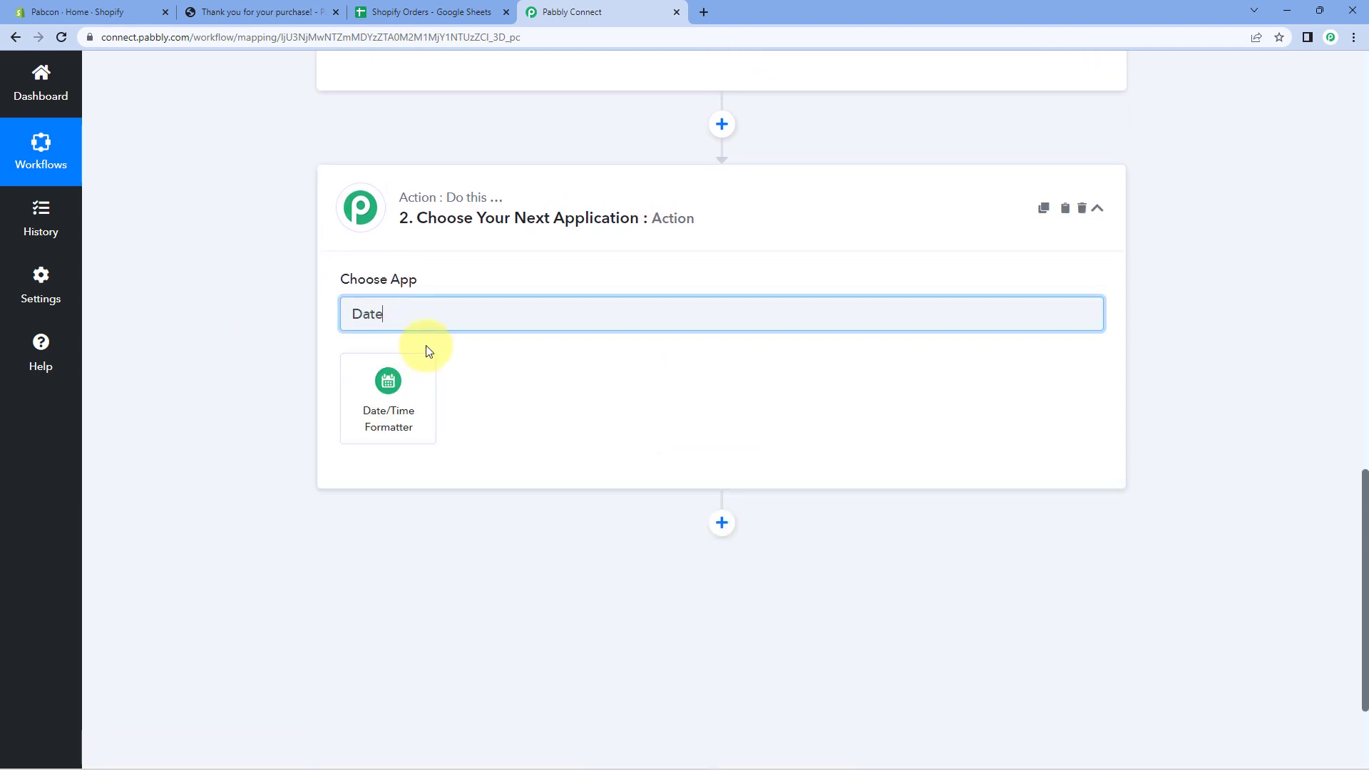
{"action": "key", "text": "BackSpace"}
{"action": "type", "text": "a"}
{"action": "left_click", "coordinate": [633, 394]}
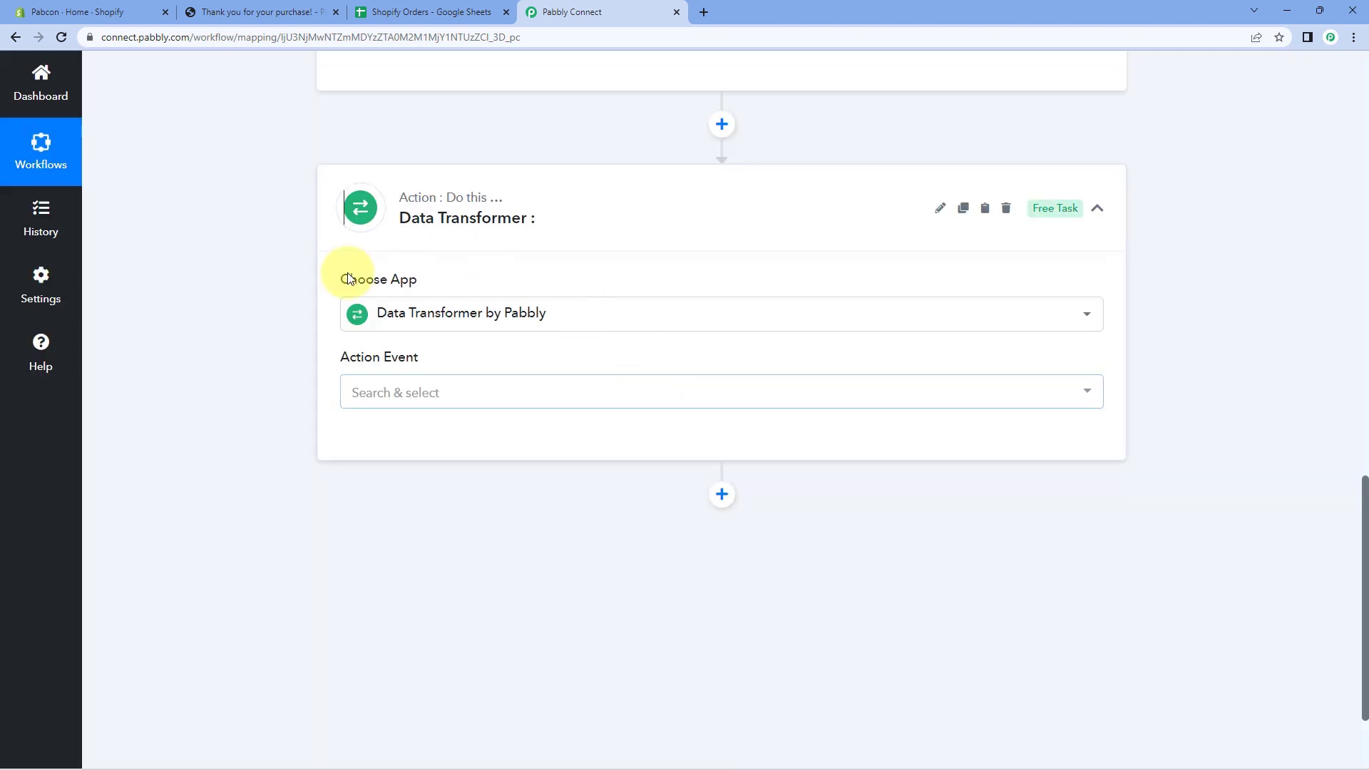
{"action": "scroll", "coordinate": [316, 309], "scroll_direction": "down", "scroll_amount": 1}
{"action": "left_click", "coordinate": [471, 324]}
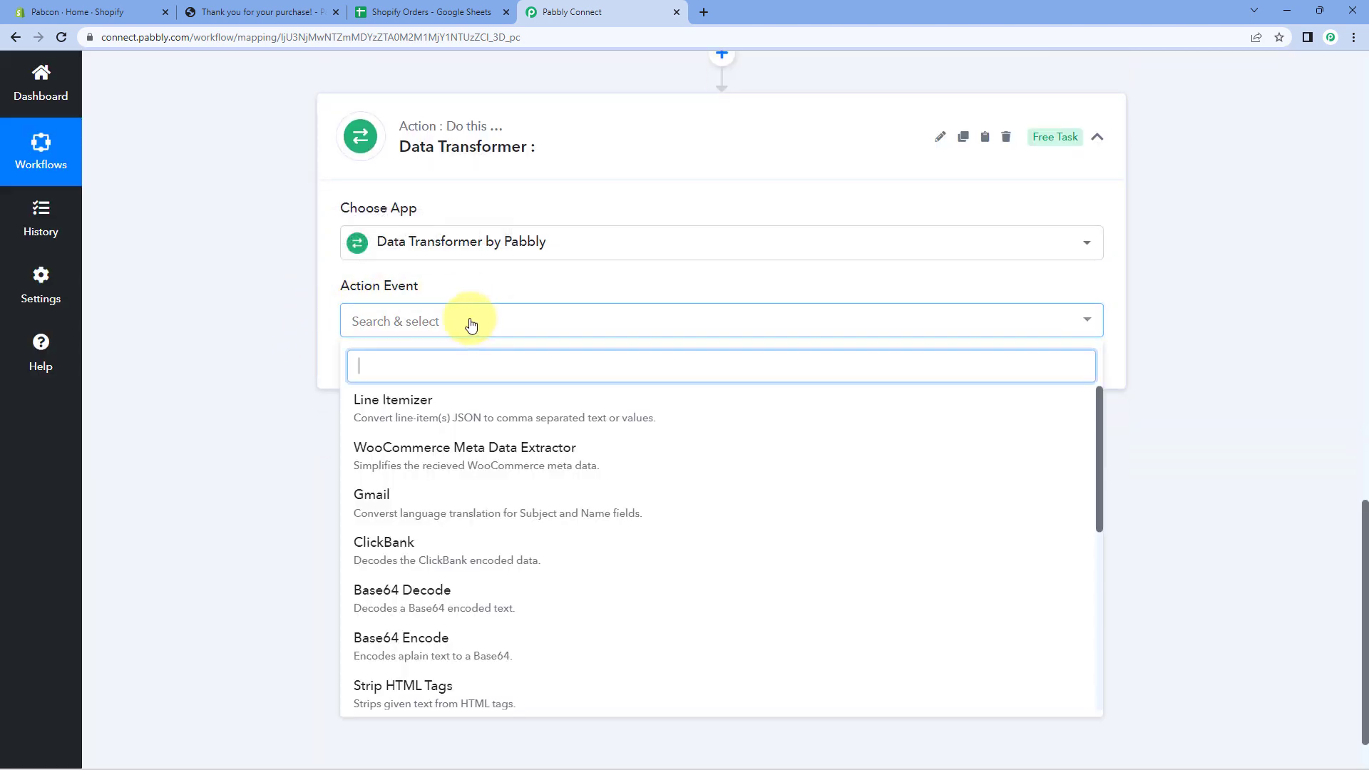
{"action": "left_click", "coordinate": [476, 413]}
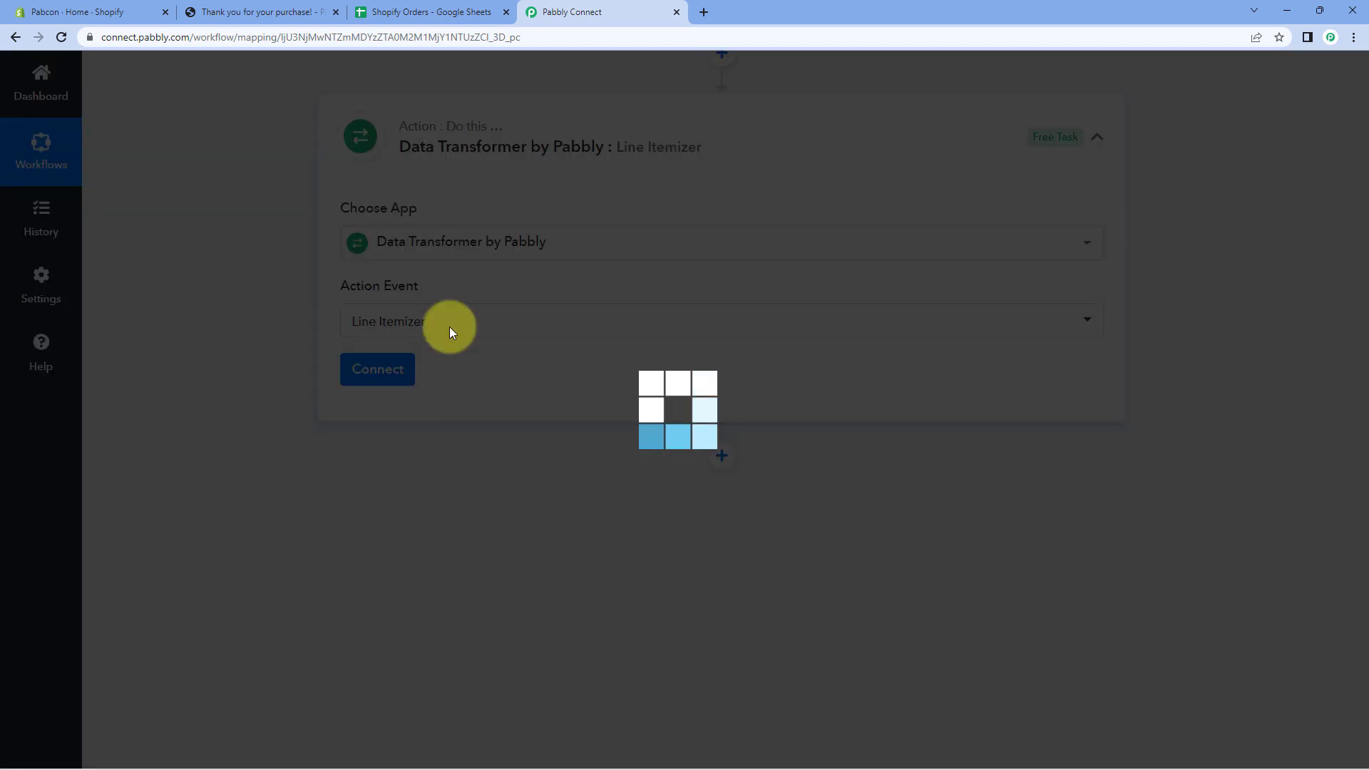
{"action": "left_click", "coordinate": [398, 384]}
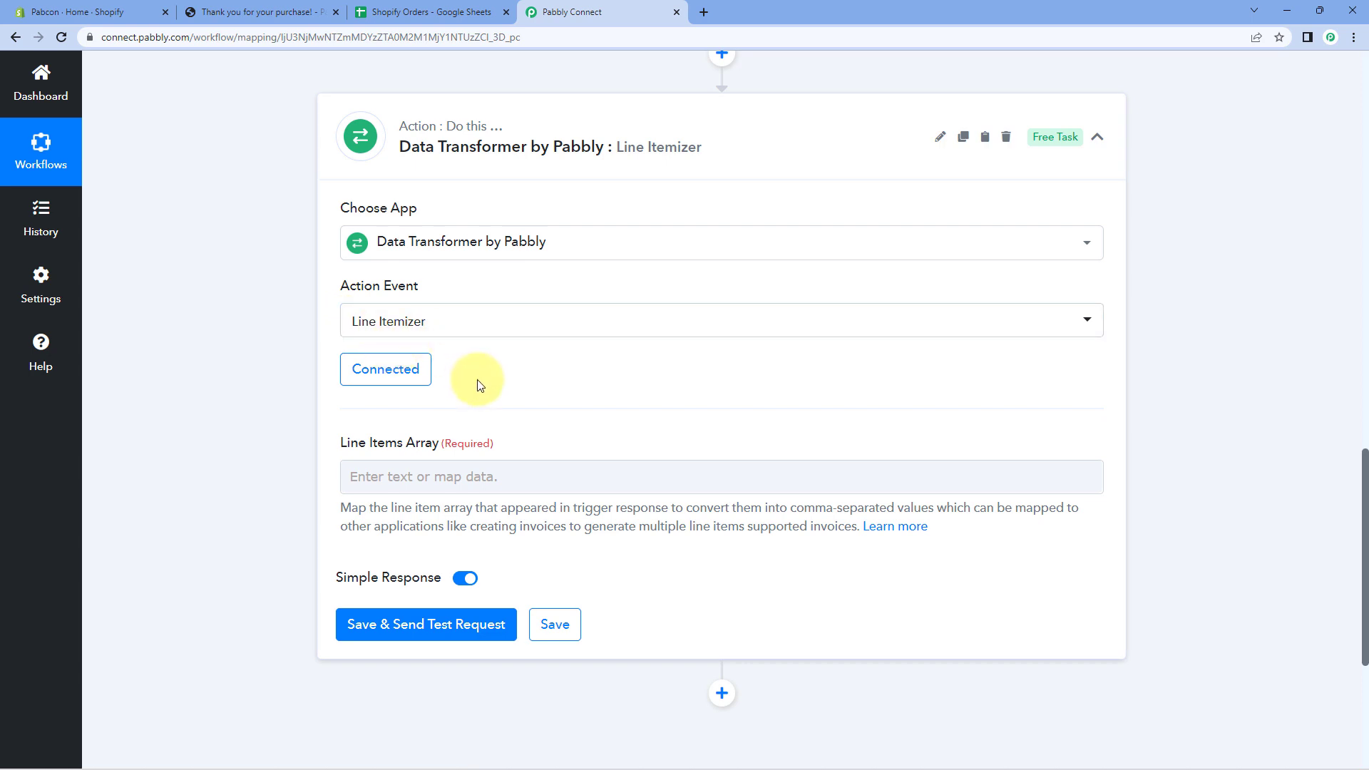
Point out the trigger's Line Items field and its raw JSON as the itemizer's input.
{"action": "scroll", "coordinate": [435, 356], "scroll_direction": "down", "scroll_amount": 1}
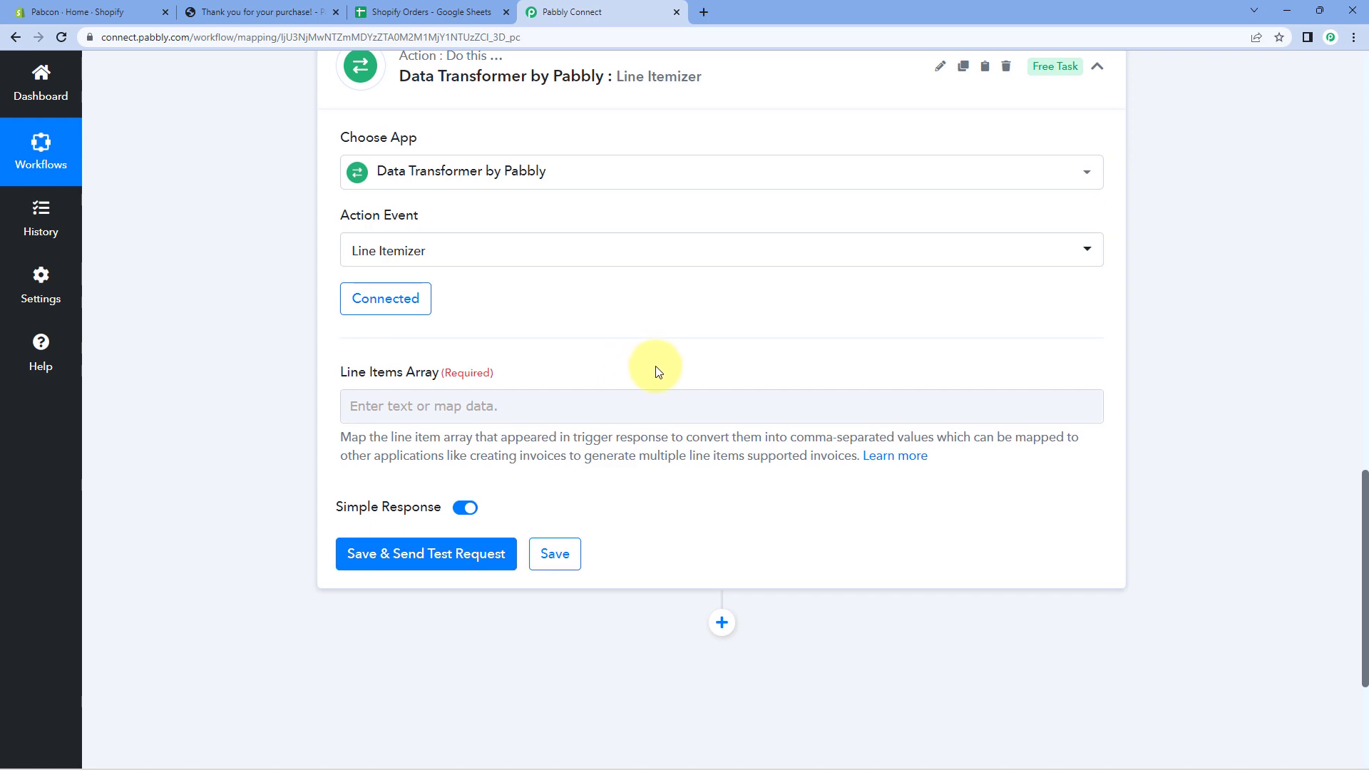
{"action": "scroll", "coordinate": [651, 371], "scroll_direction": "up", "scroll_amount": 10}
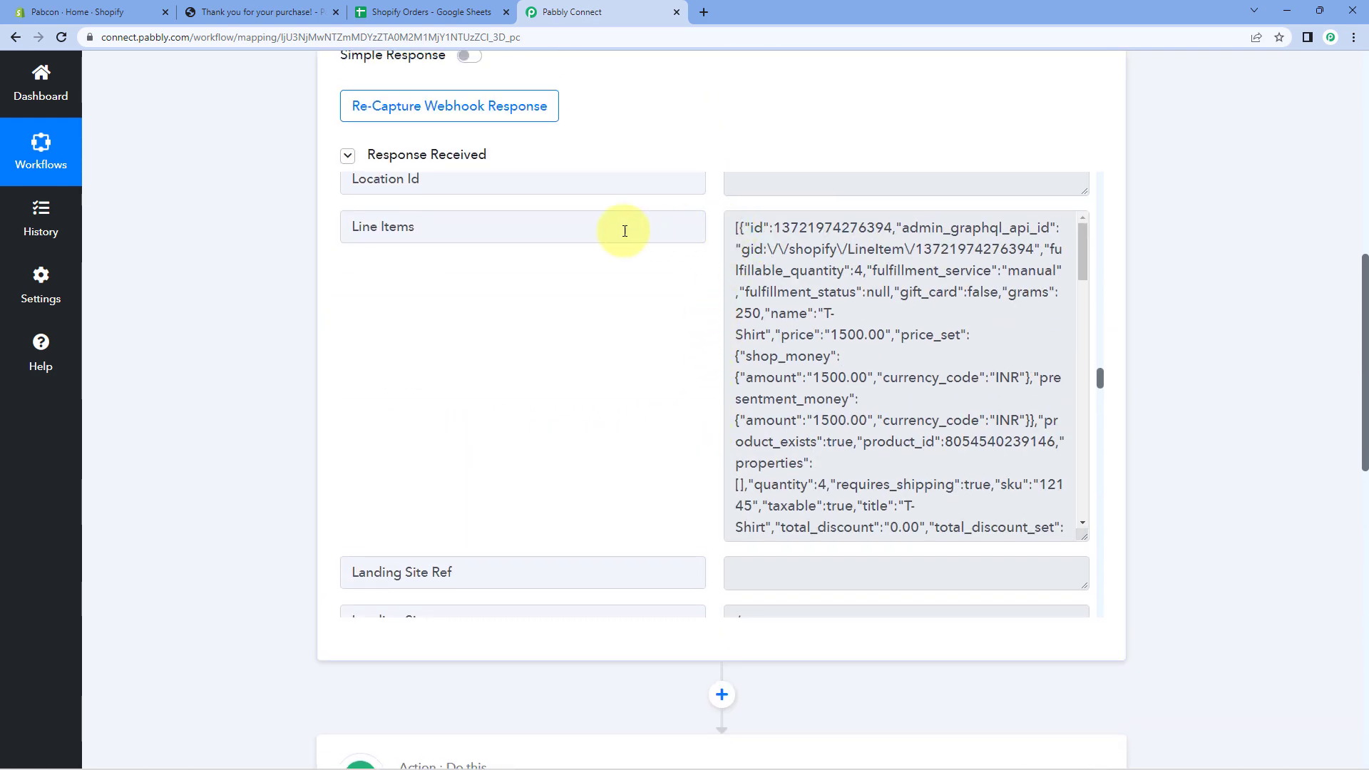
{"action": "left_click_drag", "start_coordinate": [553, 227], "coordinate": [316, 231]}
{"action": "left_click", "coordinate": [324, 231]}
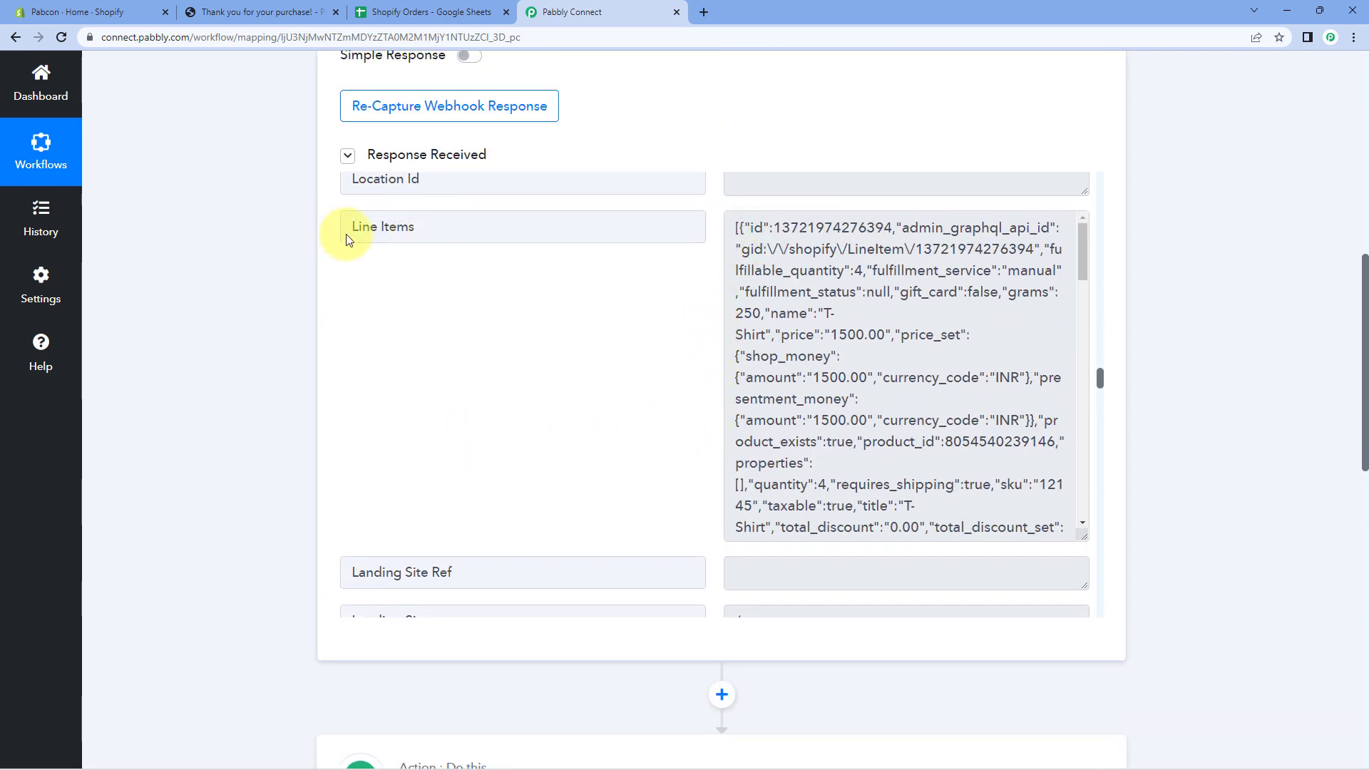
{"action": "left_click_drag", "start_coordinate": [735, 228], "coordinate": [970, 499]}
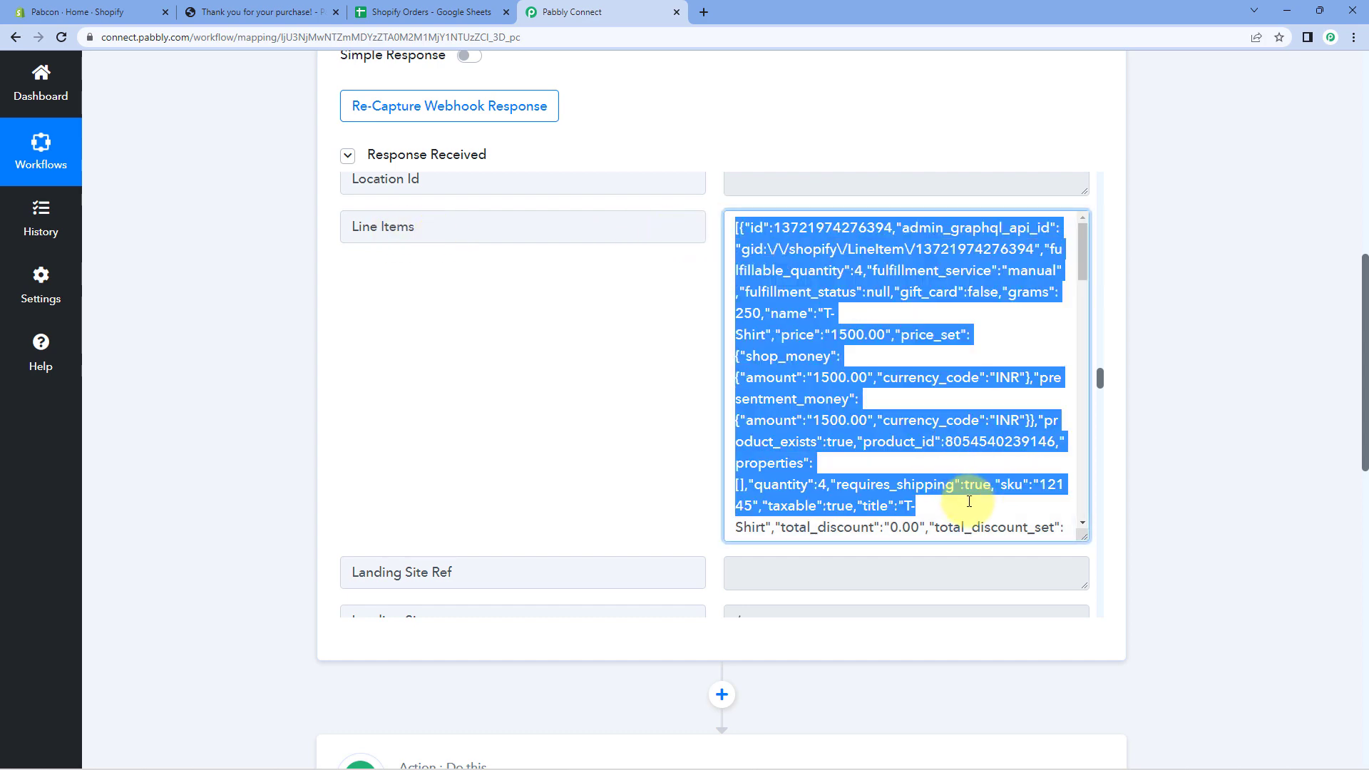
{"action": "left_click", "coordinate": [923, 433]}
{"action": "scroll", "coordinate": [250, 385], "scroll_direction": "down", "scroll_amount": 8}
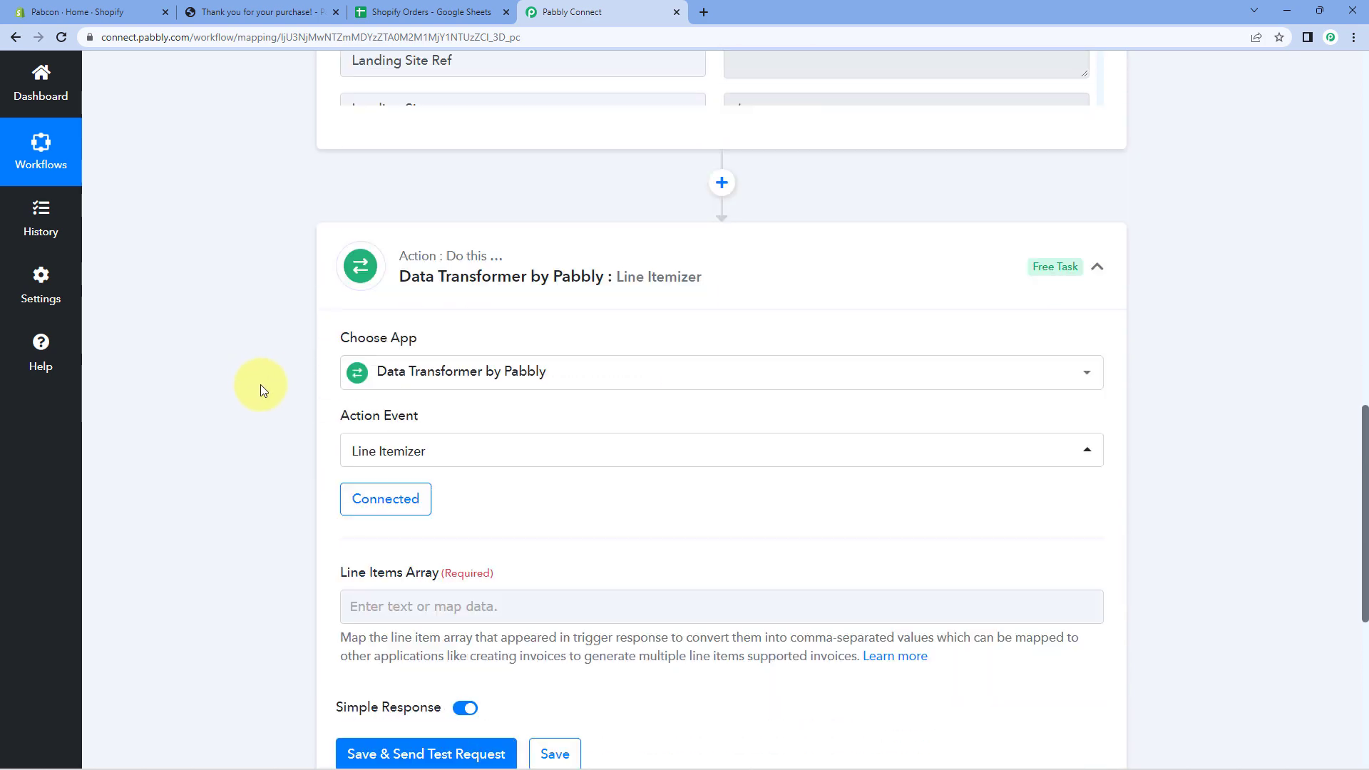
{"action": "scroll", "coordinate": [263, 384], "scroll_direction": "down", "scroll_amount": 1}
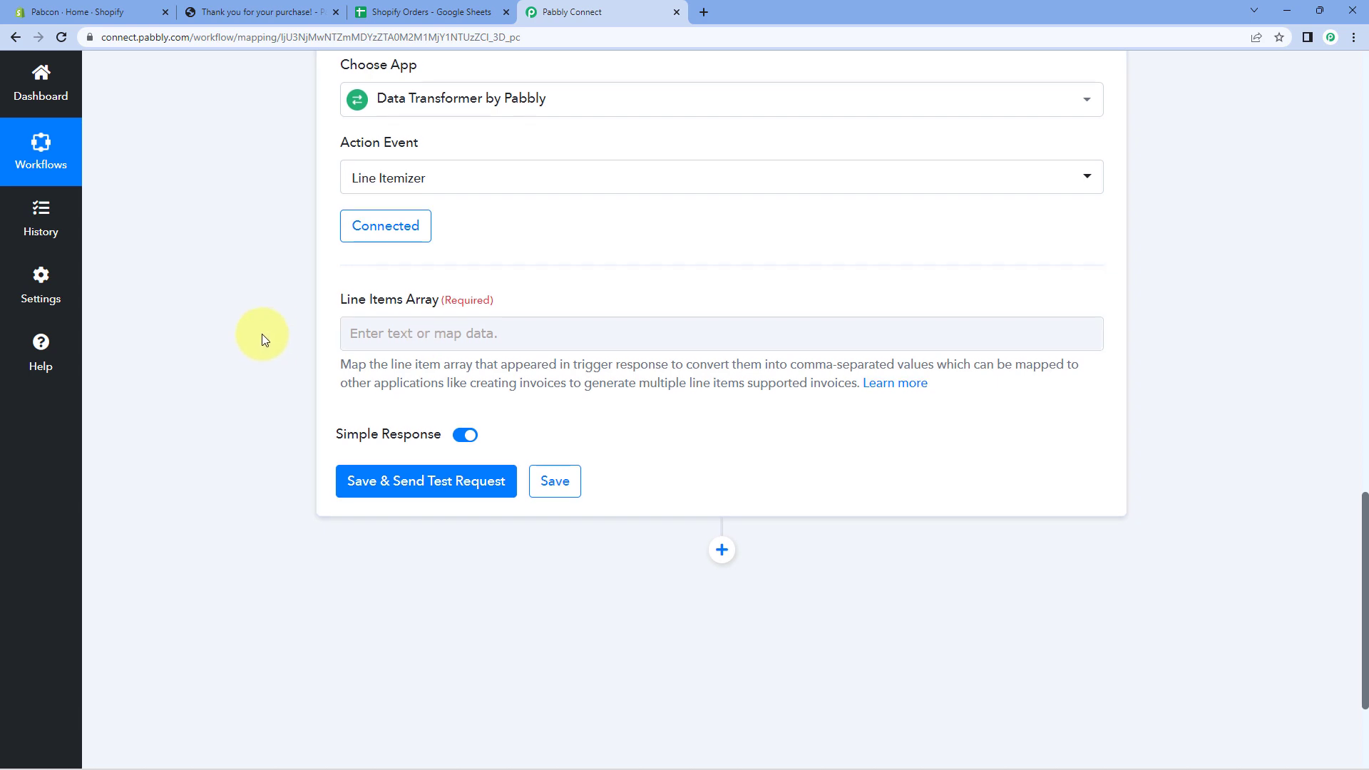
{"action": "scroll", "coordinate": [263, 334], "scroll_direction": "down", "scroll_amount": 1}
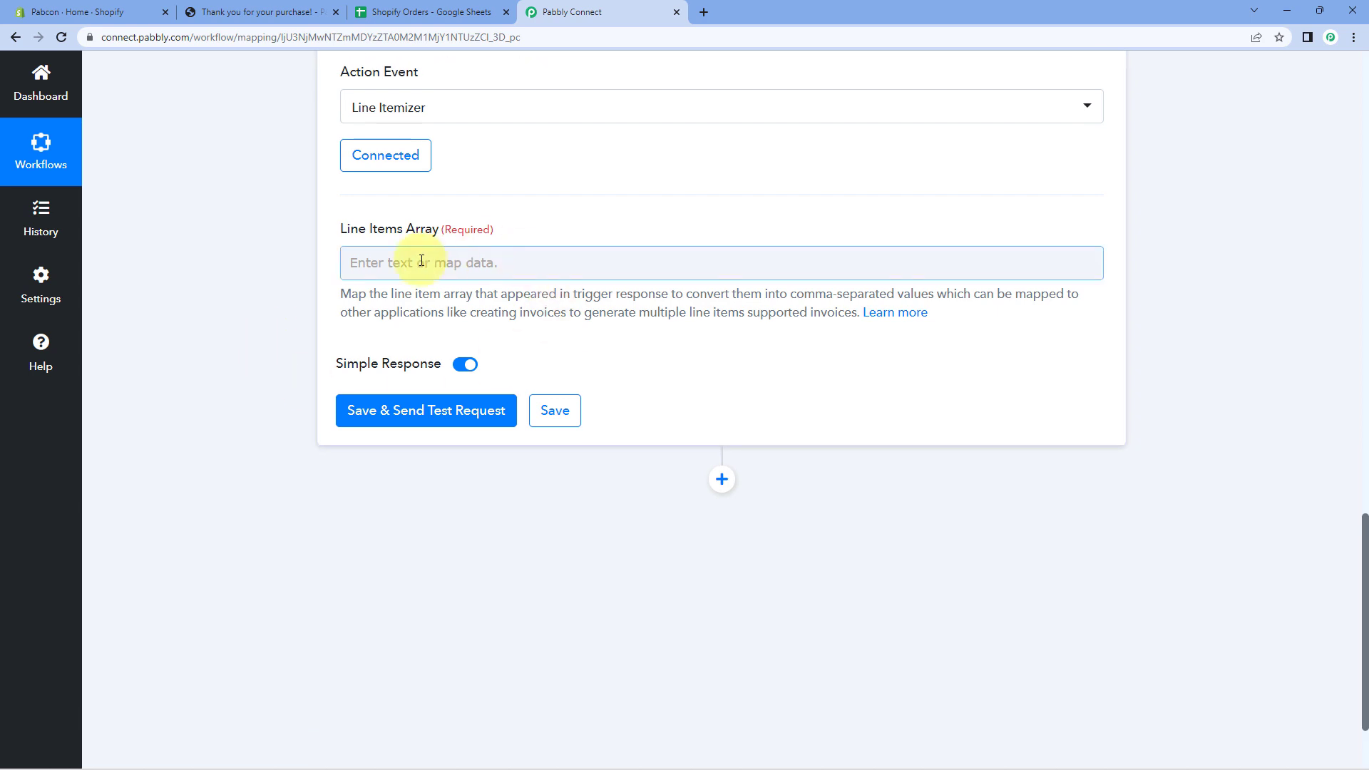
Map Shopify: New Order's Line Items into the Line Itemizer's Line Items Array field.
{"action": "left_click", "coordinate": [399, 261]}
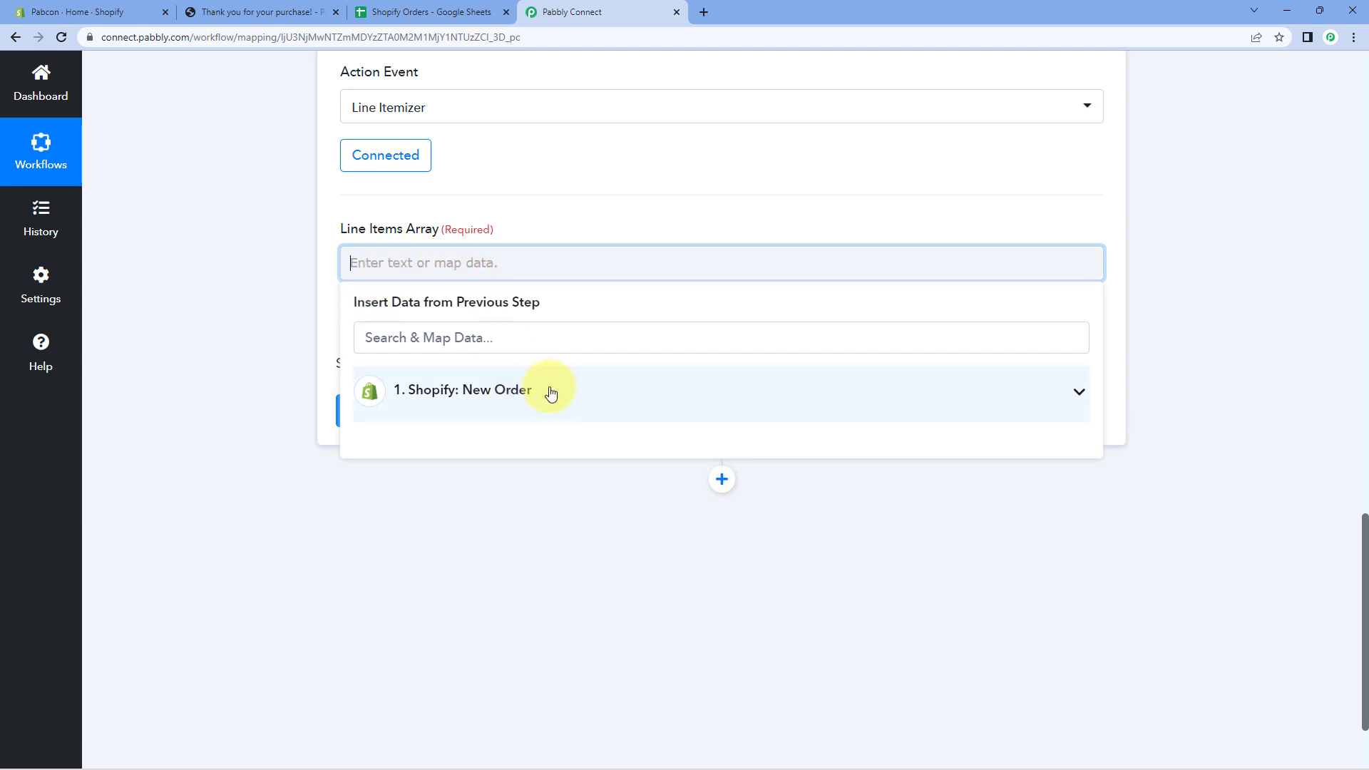
{"action": "left_click", "coordinate": [554, 392]}
{"action": "scroll", "coordinate": [242, 404], "scroll_direction": "down", "scroll_amount": 2}
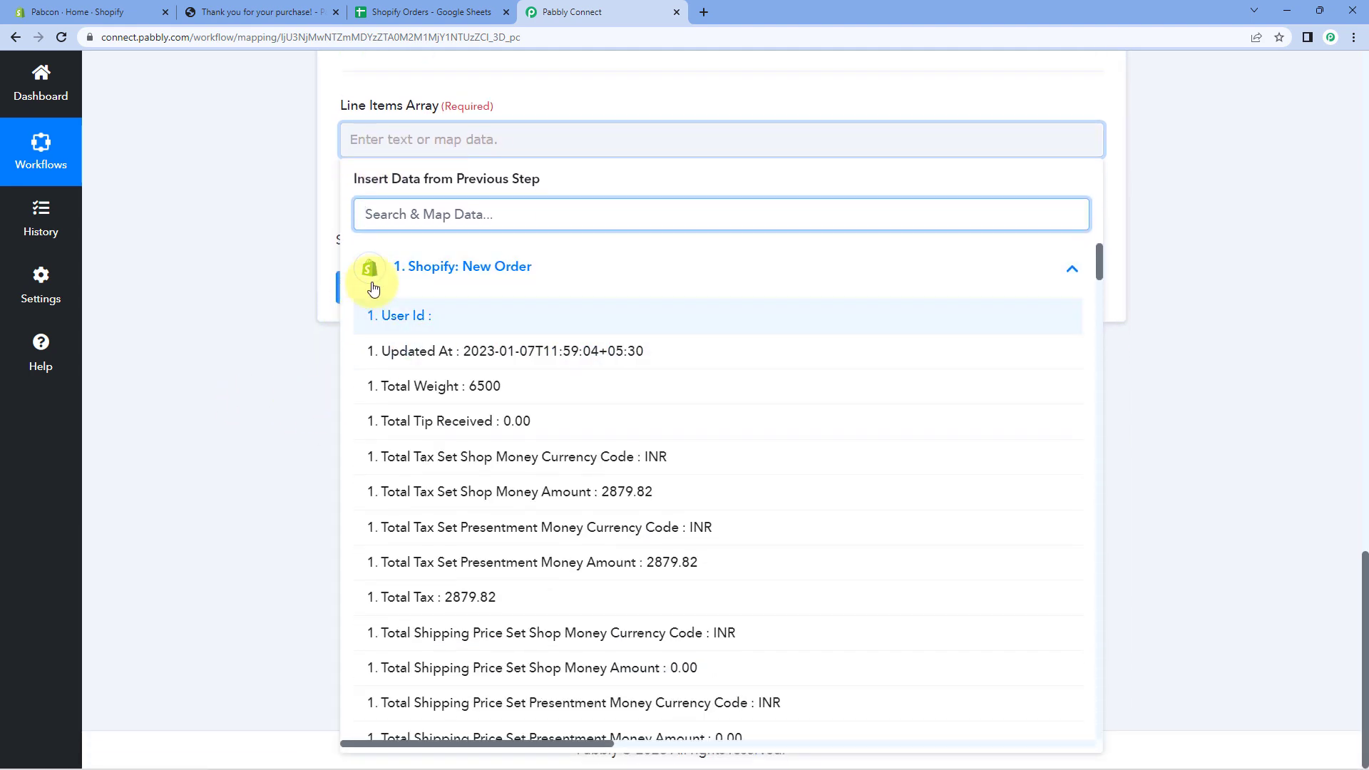
{"action": "scroll", "coordinate": [549, 357], "scroll_direction": "down", "scroll_amount": 15}
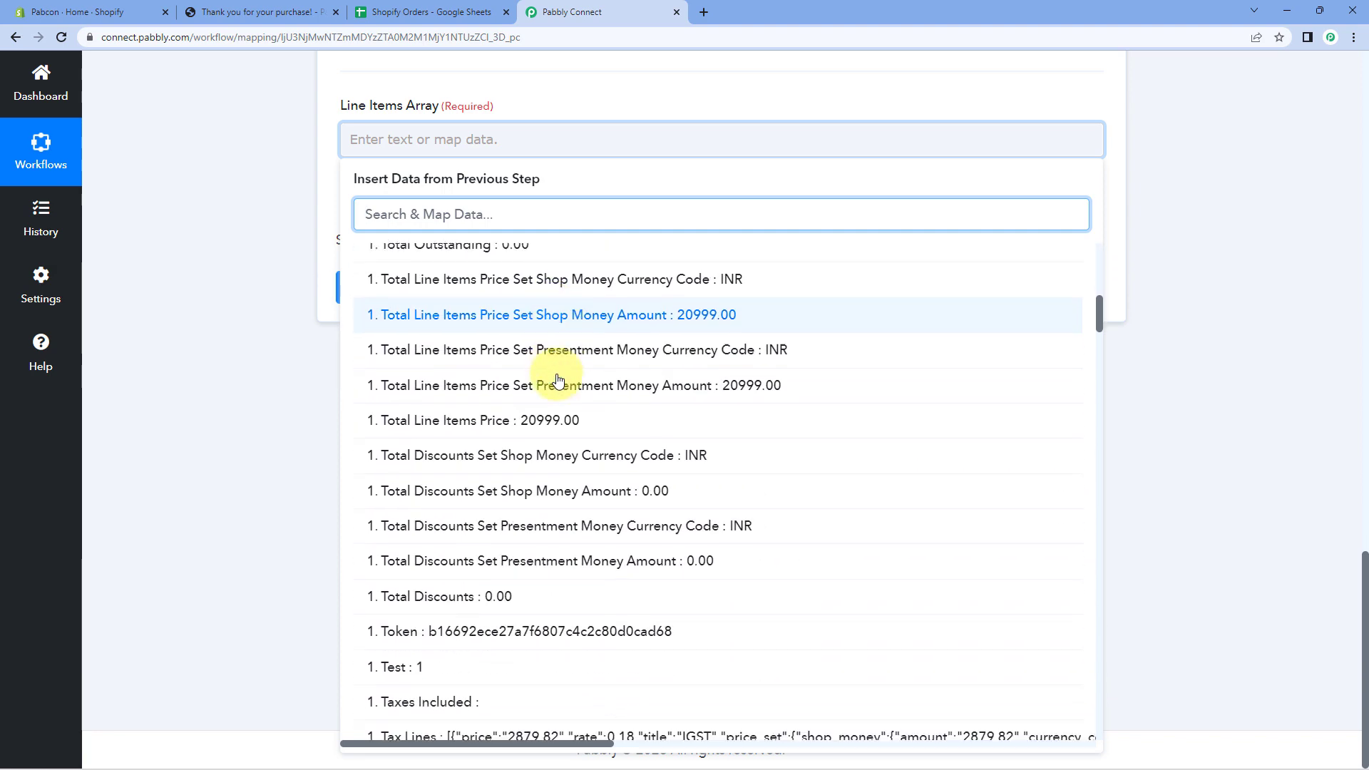
{"action": "scroll", "coordinate": [558, 380], "scroll_direction": "down", "scroll_amount": 6}
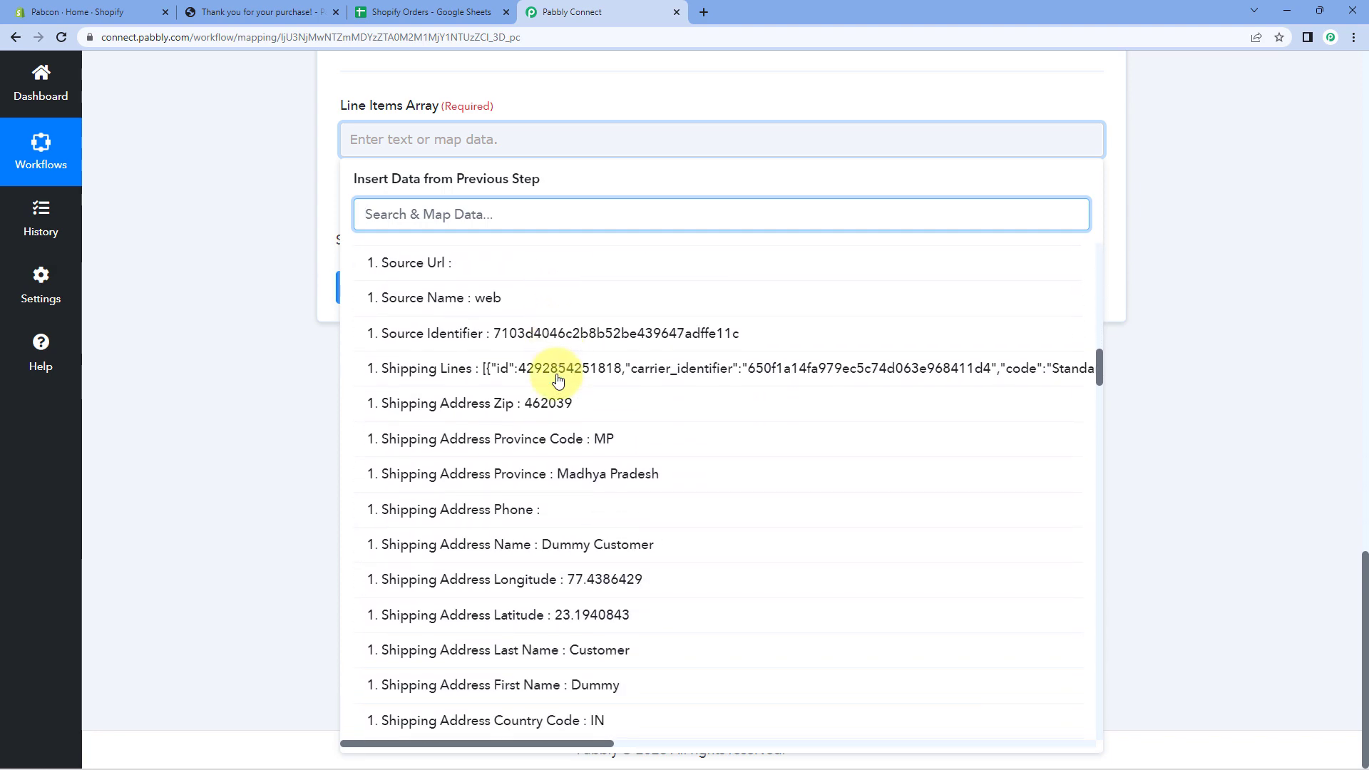
{"action": "scroll", "coordinate": [558, 380], "scroll_direction": "down", "scroll_amount": 10}
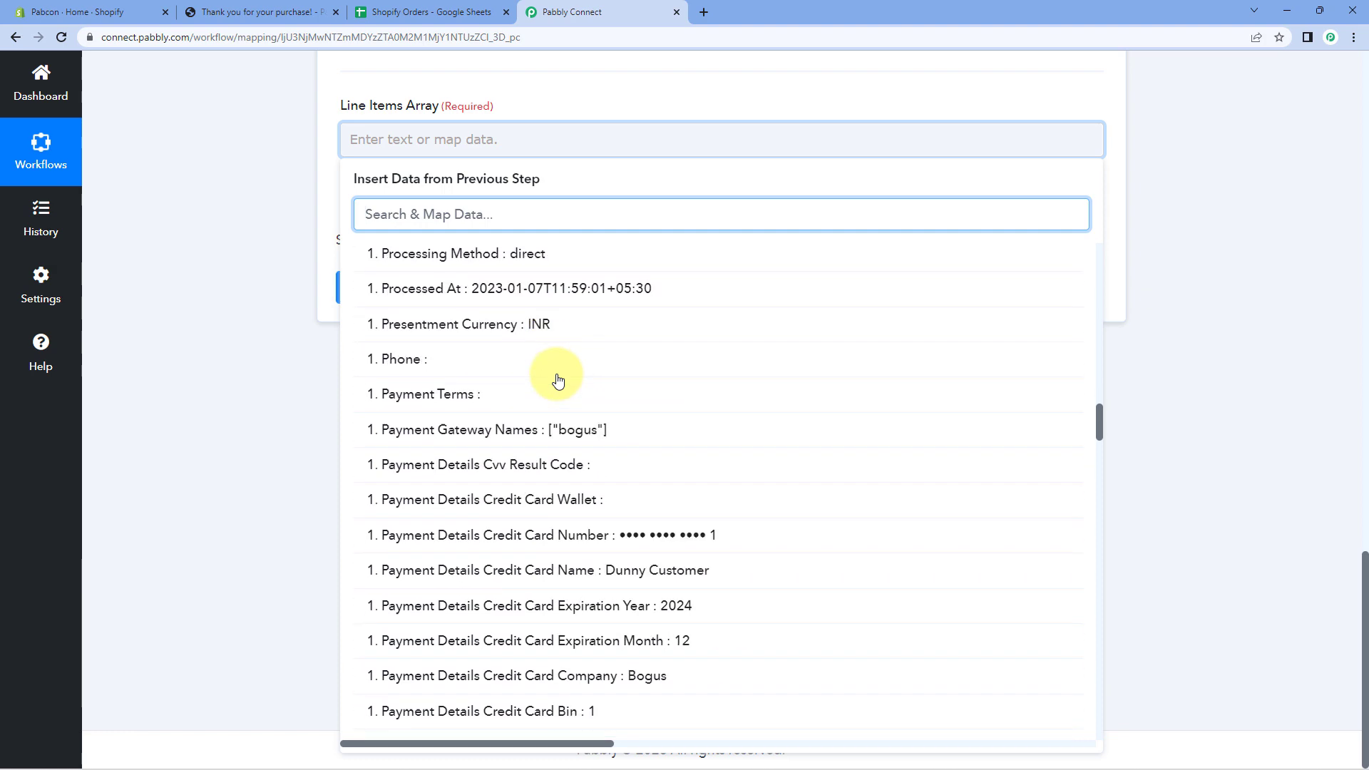
{"action": "scroll", "coordinate": [556, 371], "scroll_direction": "down", "scroll_amount": 7}
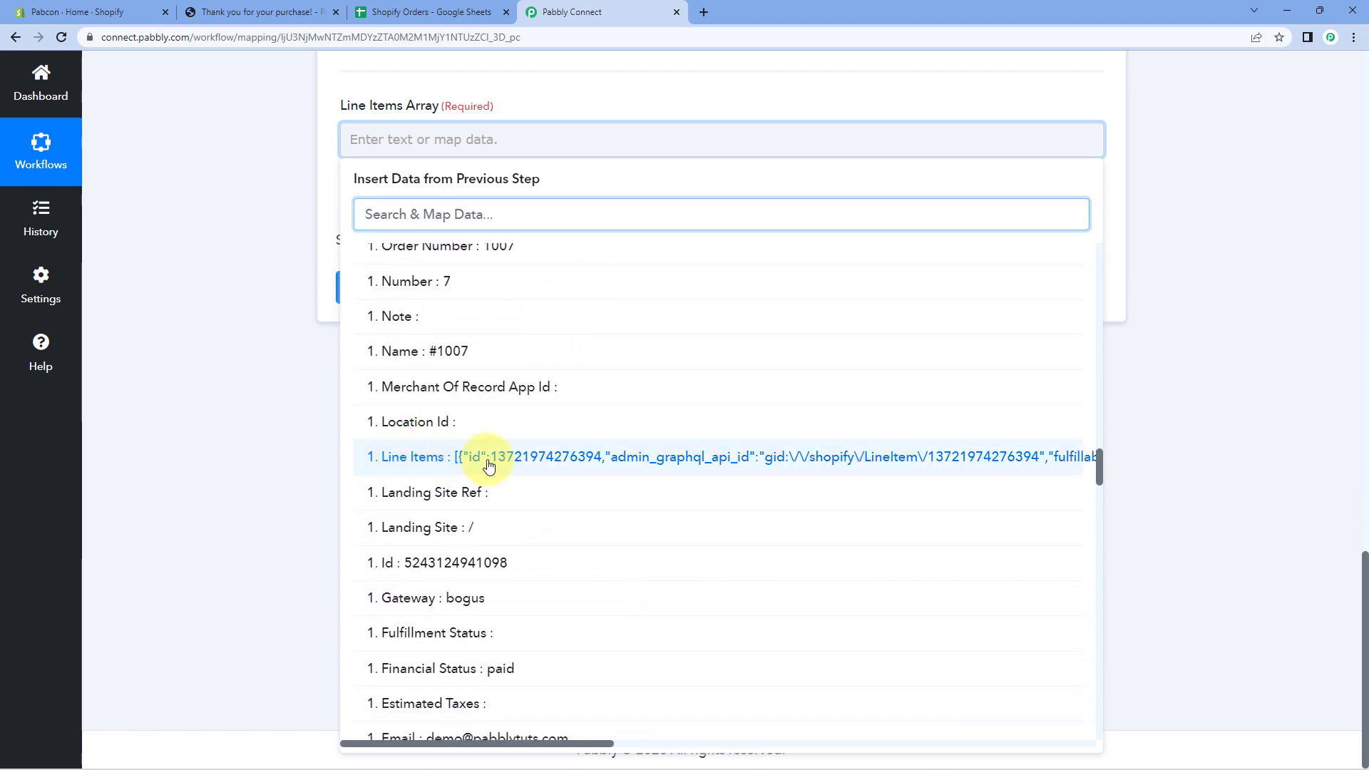
{"action": "left_click", "coordinate": [489, 465]}
{"action": "left_click", "coordinate": [295, 272]}
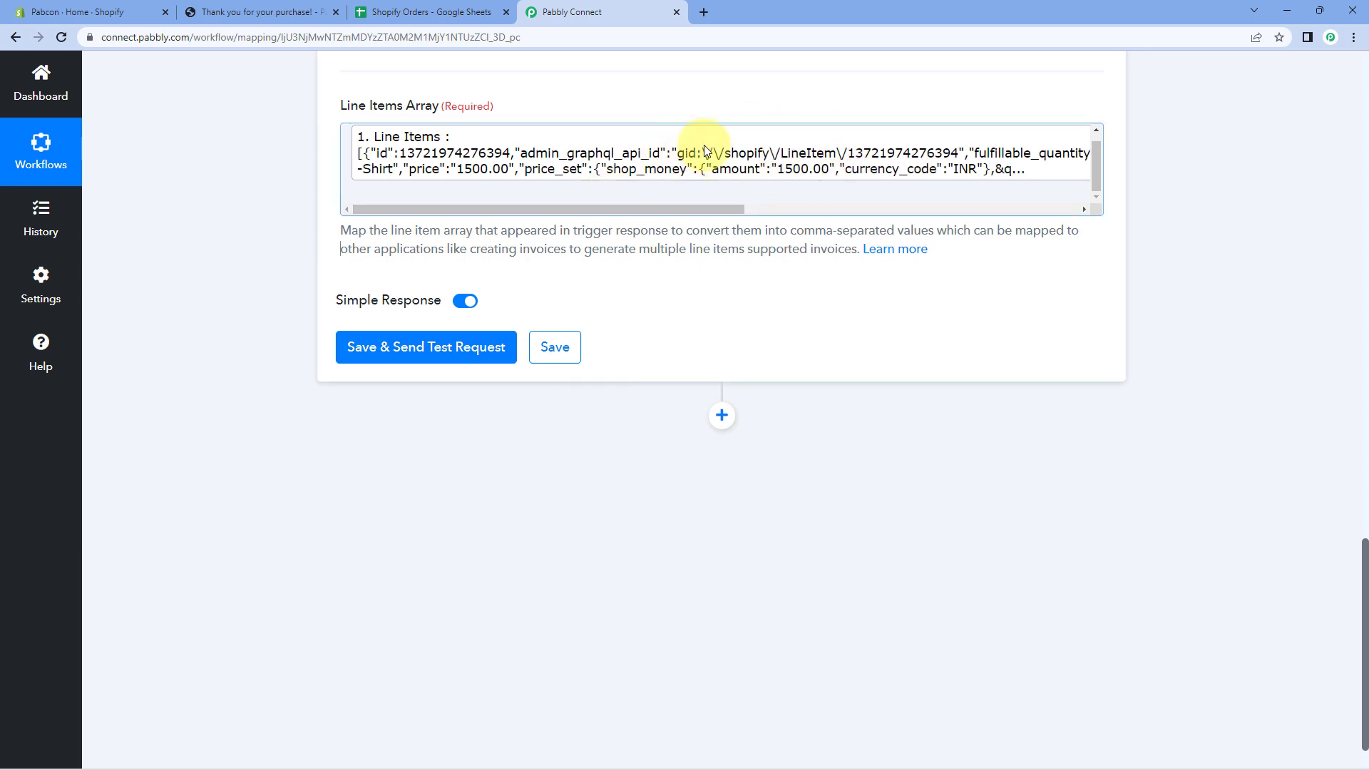
{"action": "left_click", "coordinate": [428, 346]}
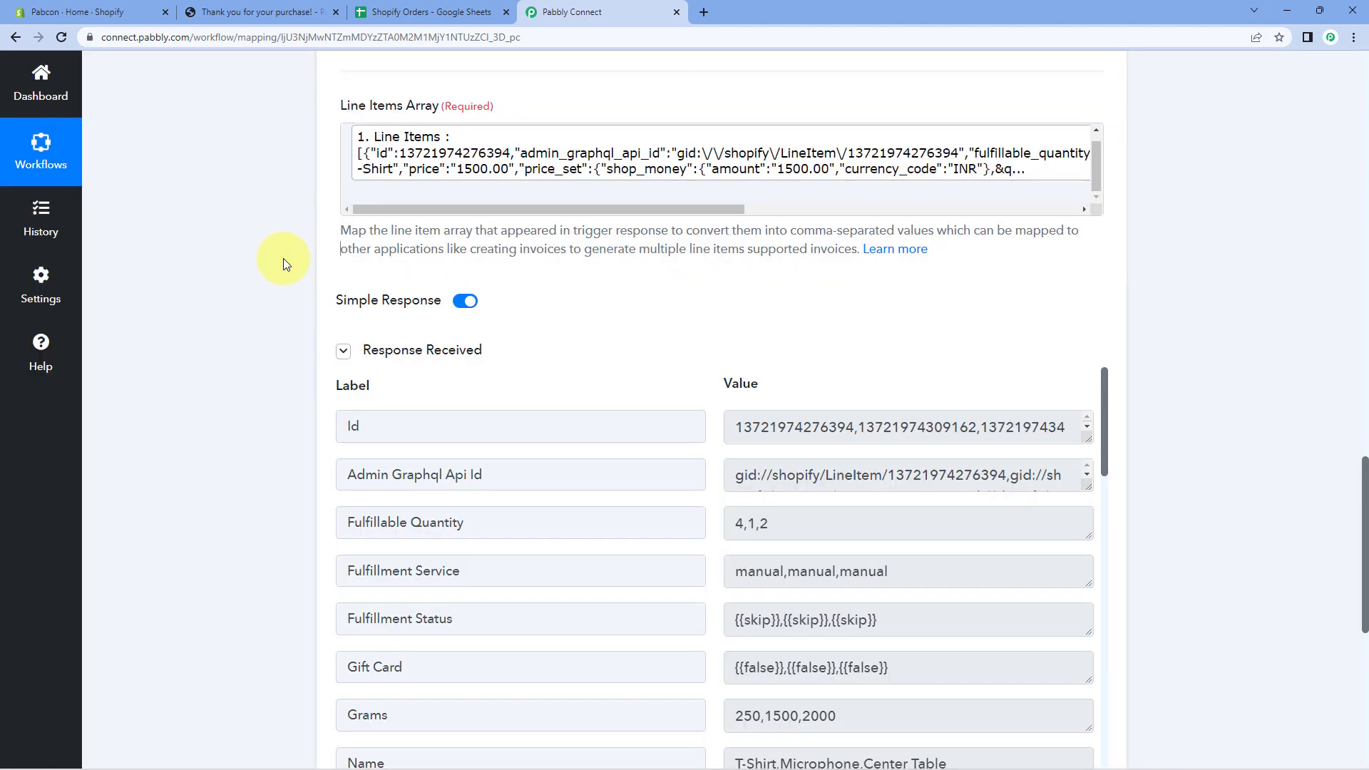
{"action": "scroll", "coordinate": [284, 258], "scroll_direction": "down", "scroll_amount": 1}
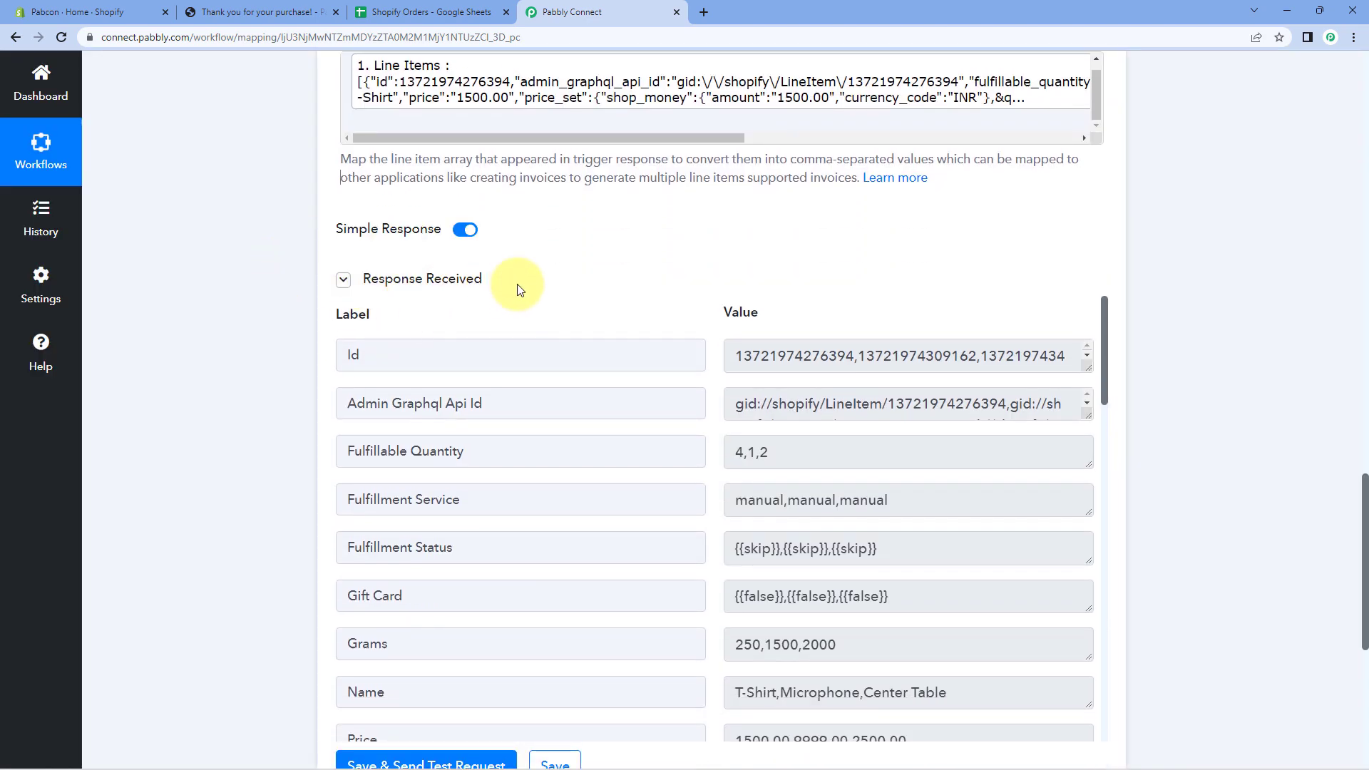
{"action": "scroll", "coordinate": [677, 274], "scroll_direction": "up", "scroll_amount": 4}
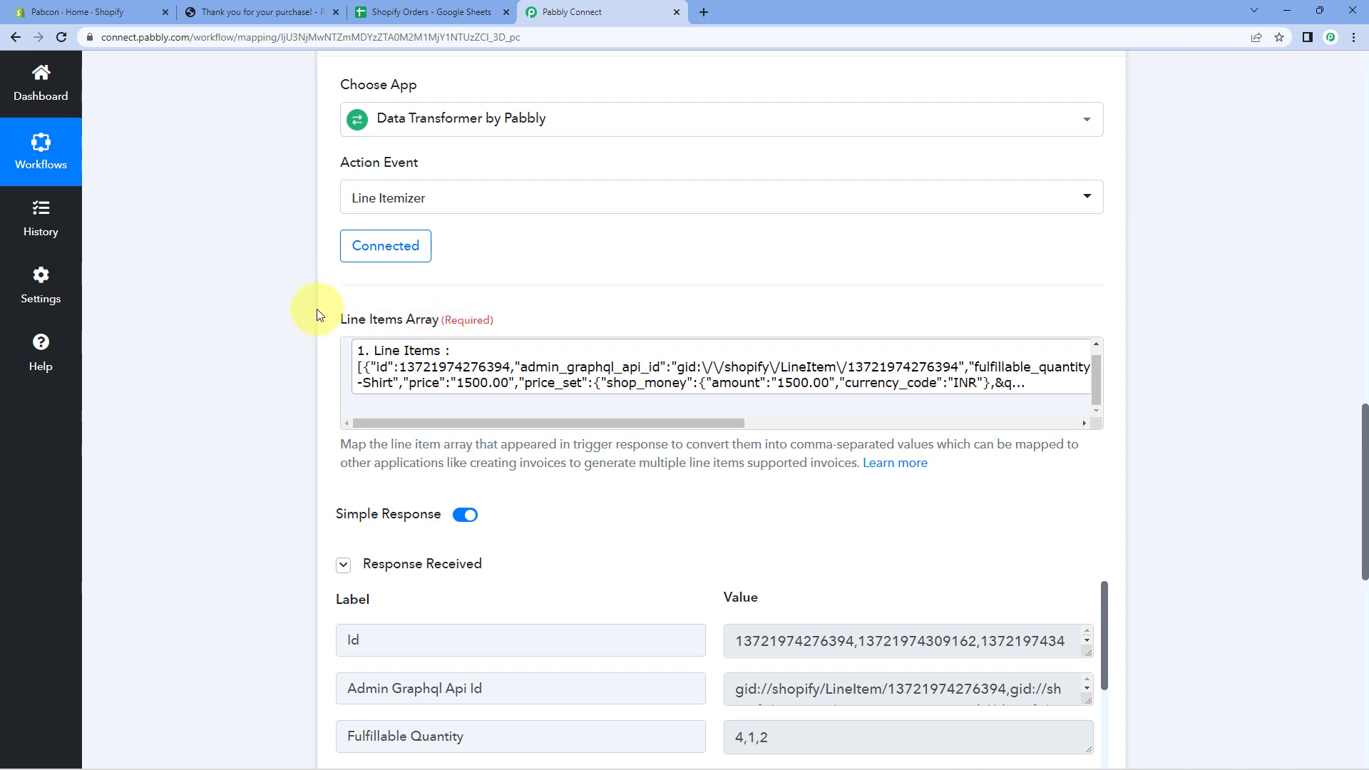
{"action": "scroll", "coordinate": [629, 489], "scroll_direction": "down", "scroll_amount": 1}
{"action": "scroll", "coordinate": [630, 488], "scroll_direction": "down", "scroll_amount": 2}
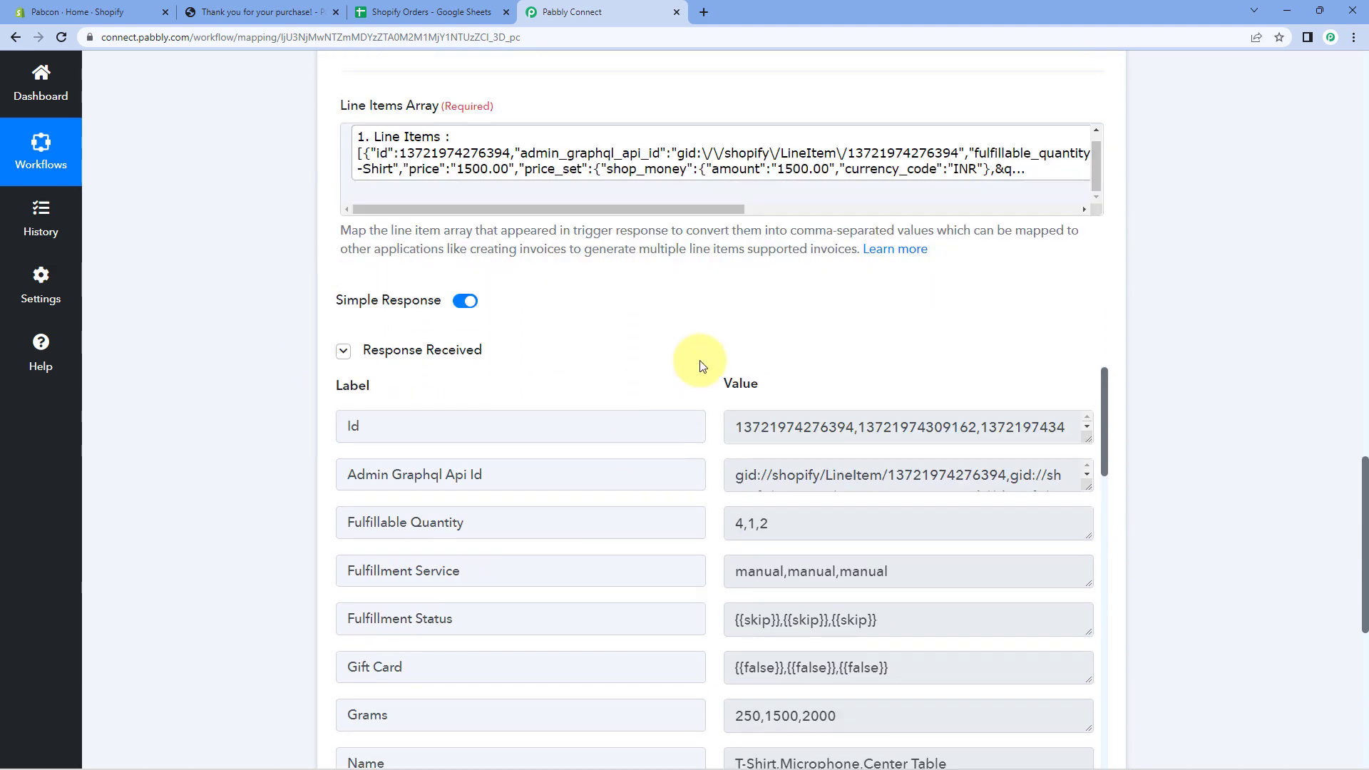
{"action": "scroll", "coordinate": [691, 332], "scroll_direction": "down", "scroll_amount": 3}
{"action": "scroll", "coordinate": [718, 309], "scroll_direction": "down", "scroll_amount": 3}
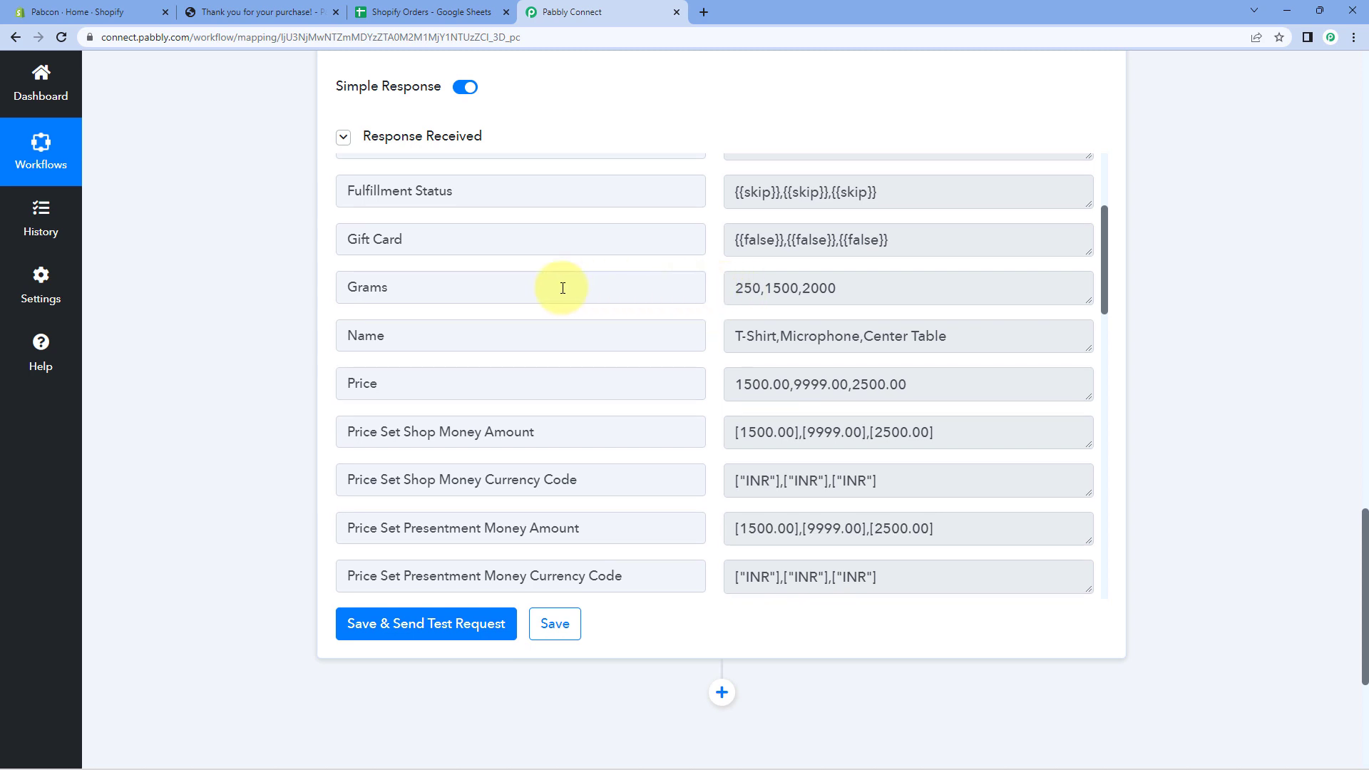
{"action": "left_click_drag", "start_coordinate": [562, 288], "coordinate": [318, 304]}
{"action": "left_click_drag", "start_coordinate": [735, 288], "coordinate": [763, 287]}
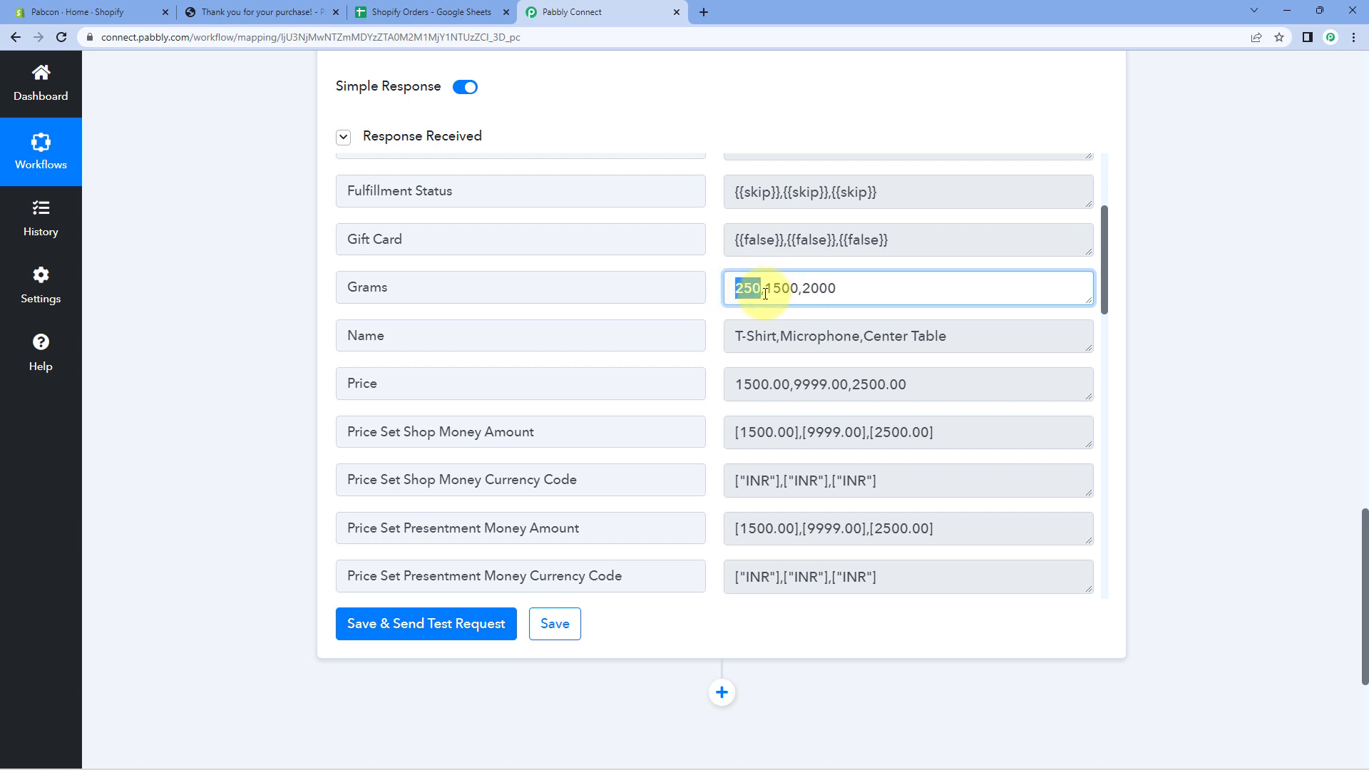
{"action": "left_click_drag", "start_coordinate": [765, 288], "coordinate": [837, 288]}
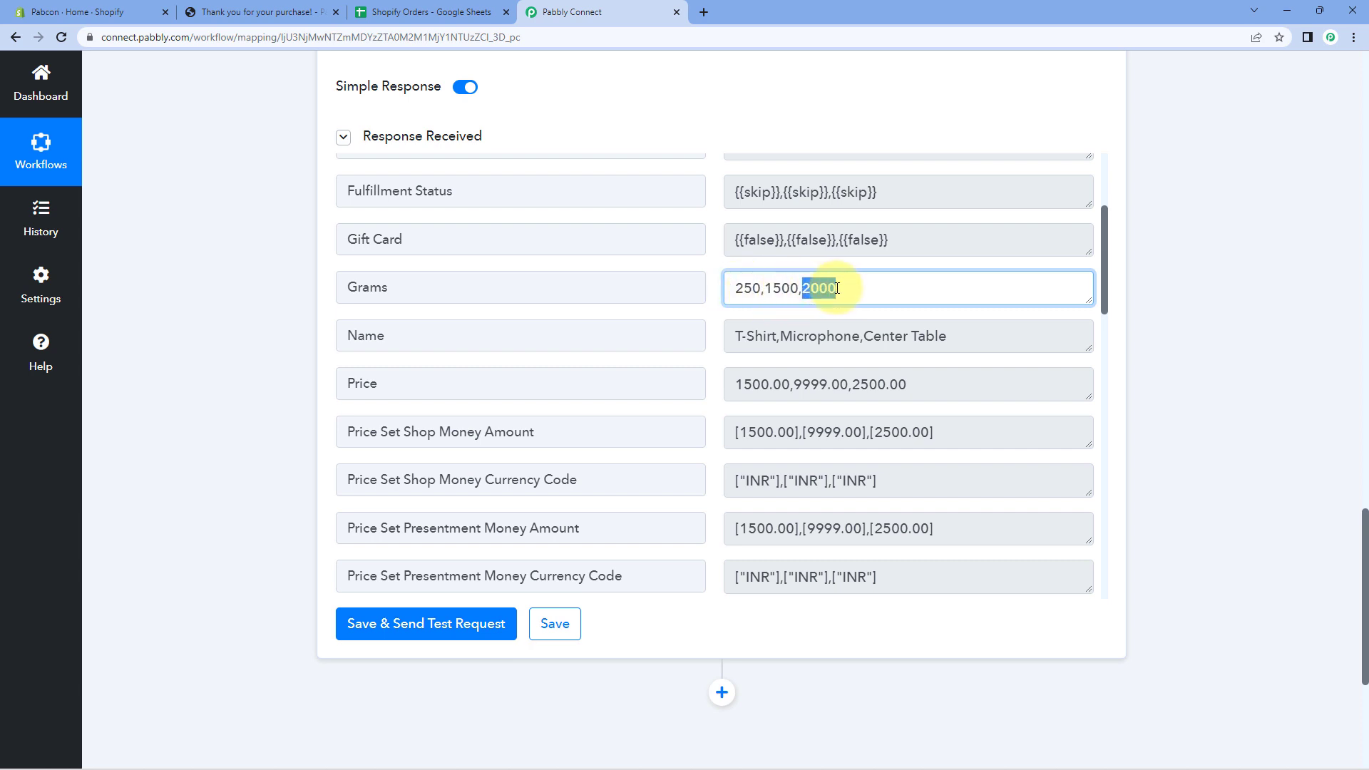
{"action": "left_click", "coordinate": [842, 294]}
{"action": "left_click", "coordinate": [704, 332]}
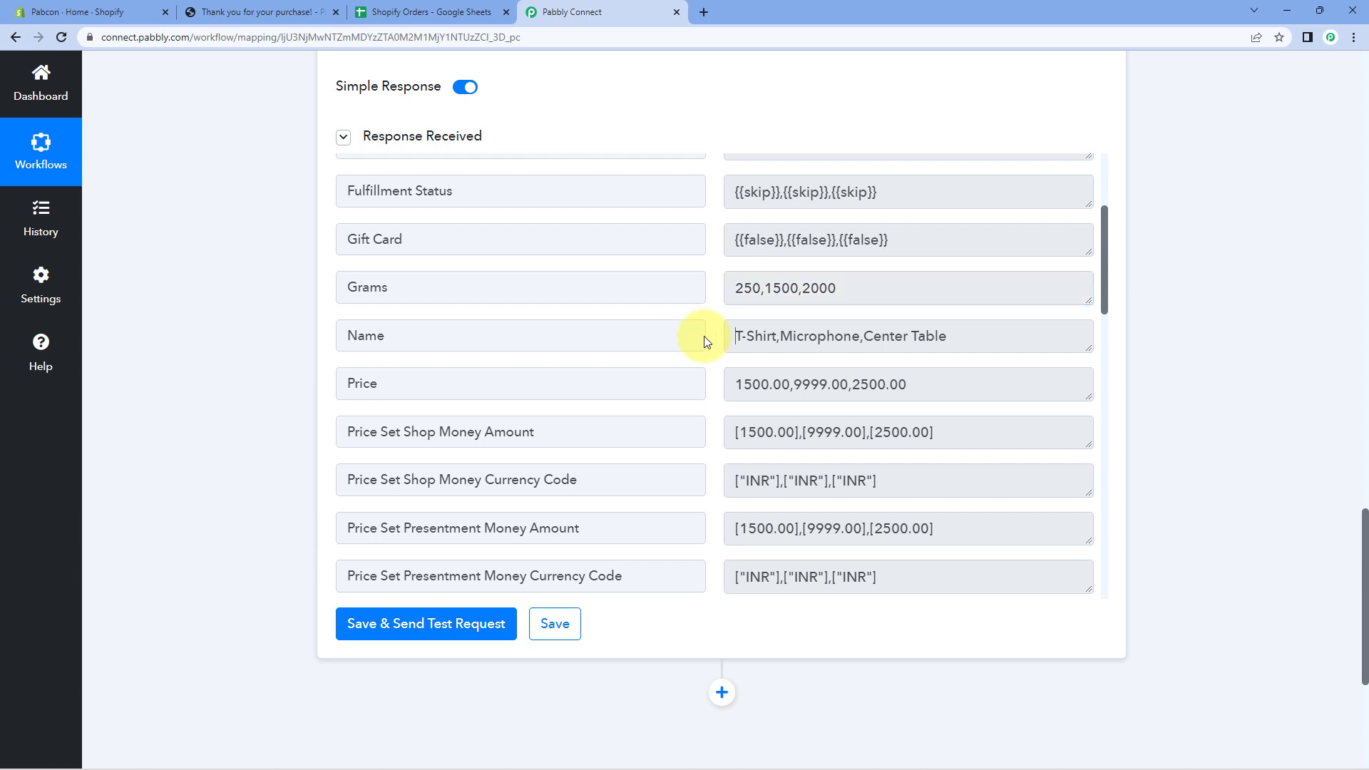
{"action": "left_click_drag", "start_coordinate": [736, 337], "coordinate": [862, 332]}
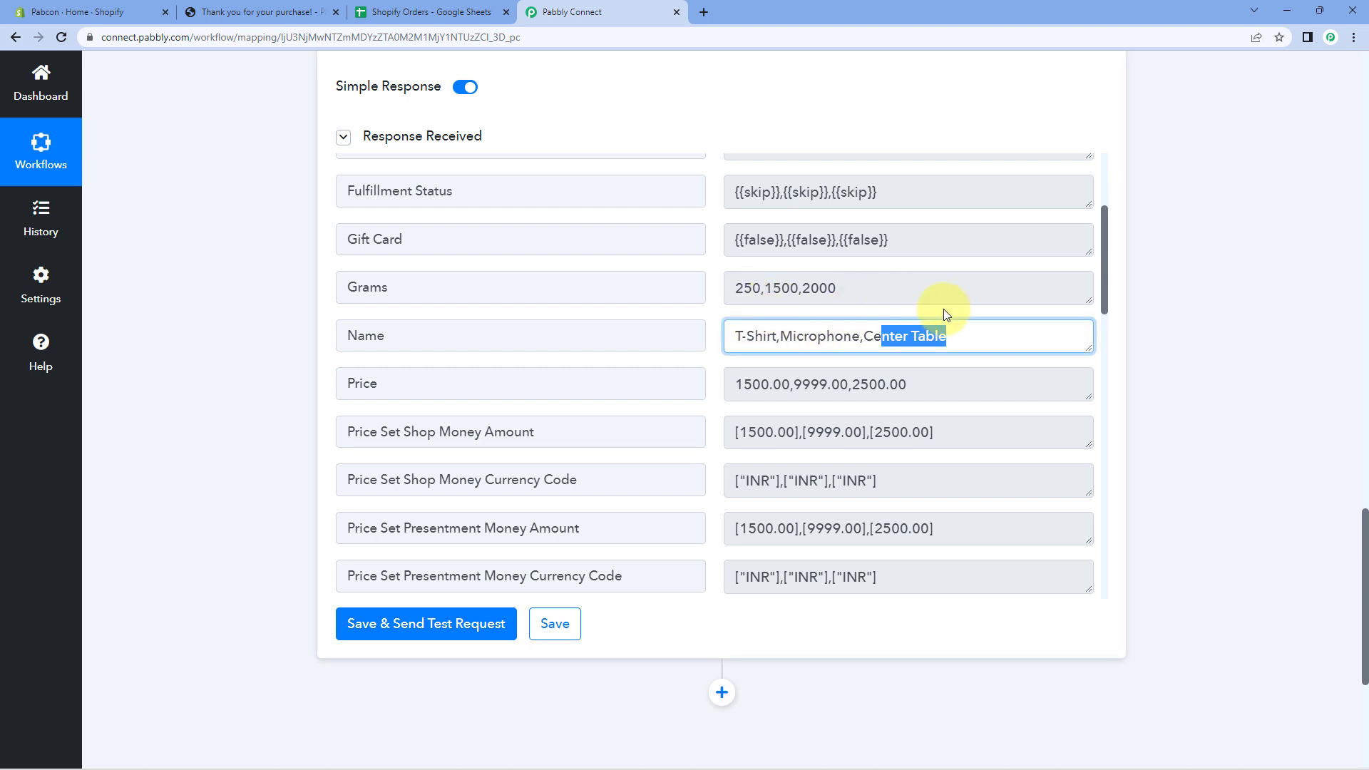
{"action": "left_click", "coordinate": [710, 317]}
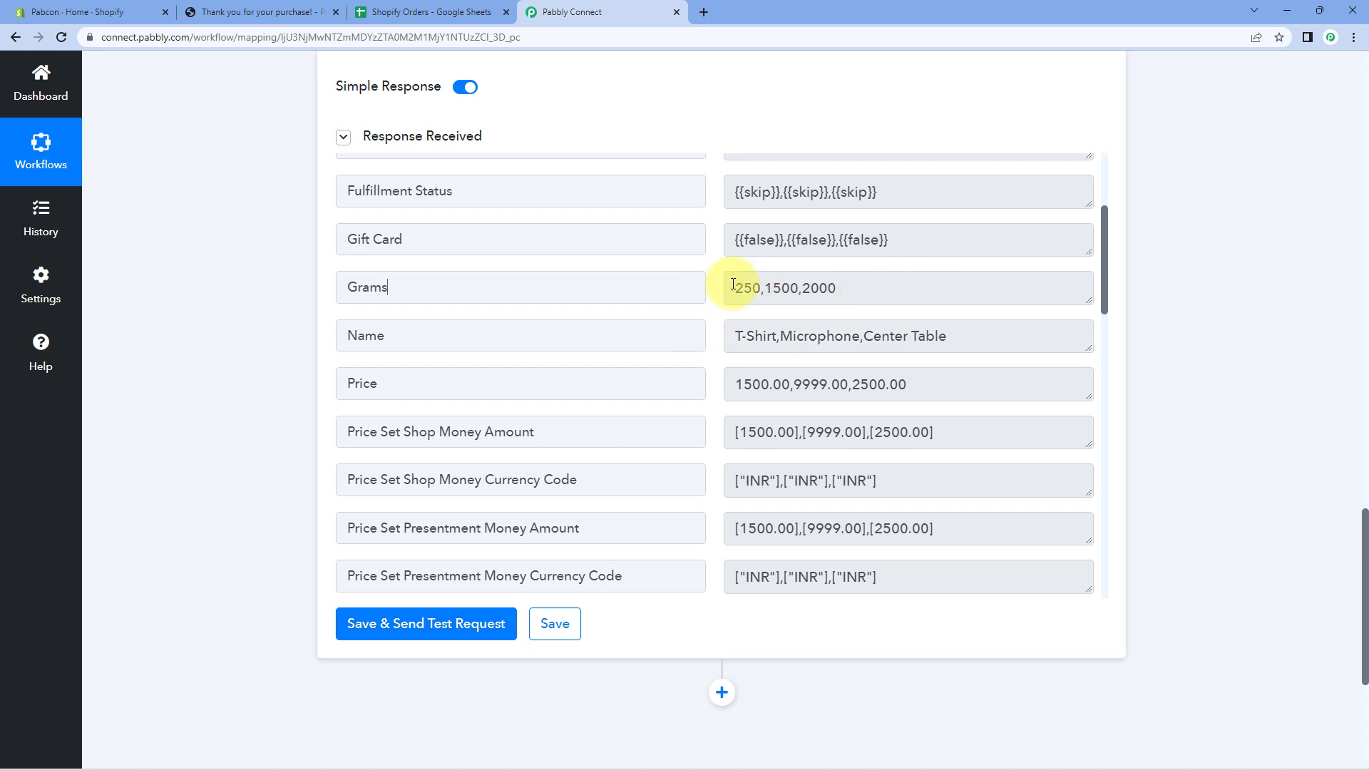
{"action": "left_click_drag", "start_coordinate": [733, 285], "coordinate": [849, 288]}
{"action": "left_click_drag", "start_coordinate": [734, 335], "coordinate": [947, 336]}
{"action": "left_click", "coordinate": [713, 361]}
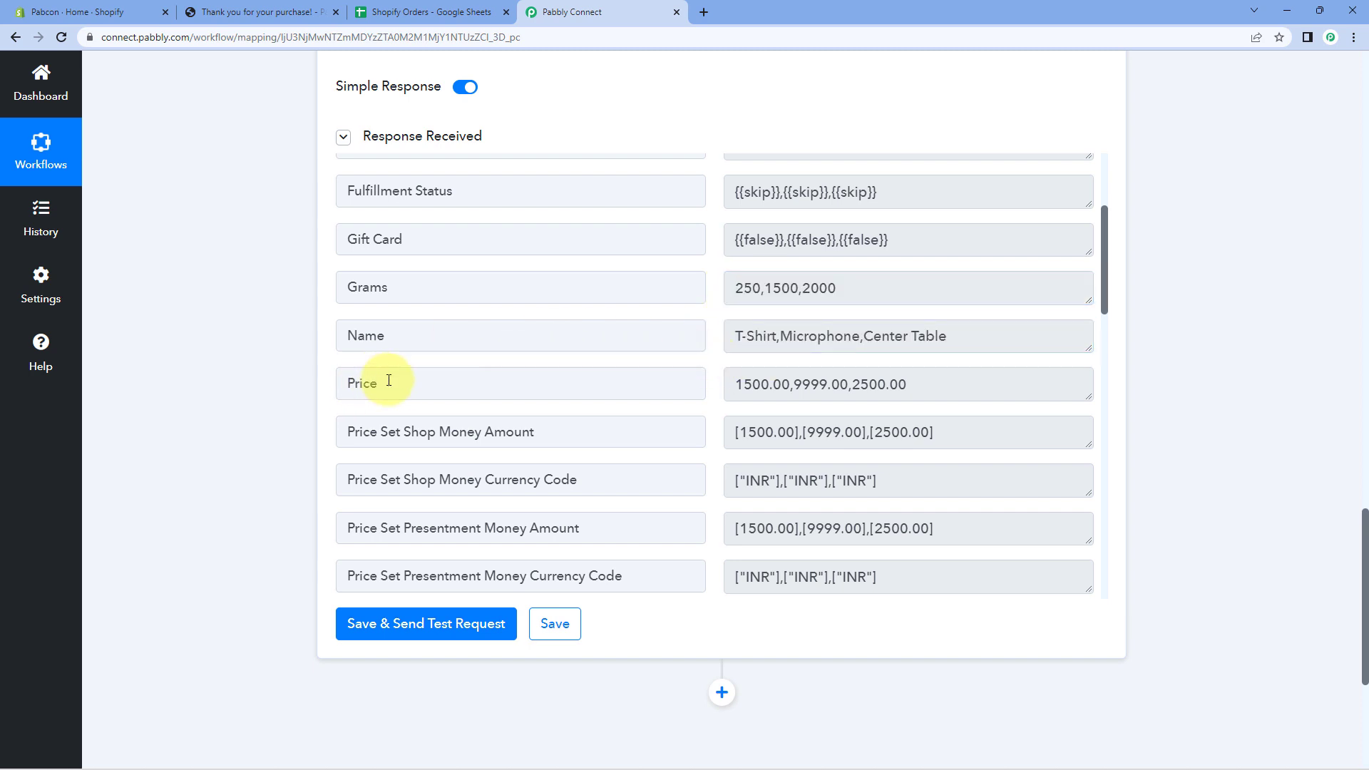
{"action": "left_click_drag", "start_coordinate": [742, 383], "coordinate": [790, 386]}
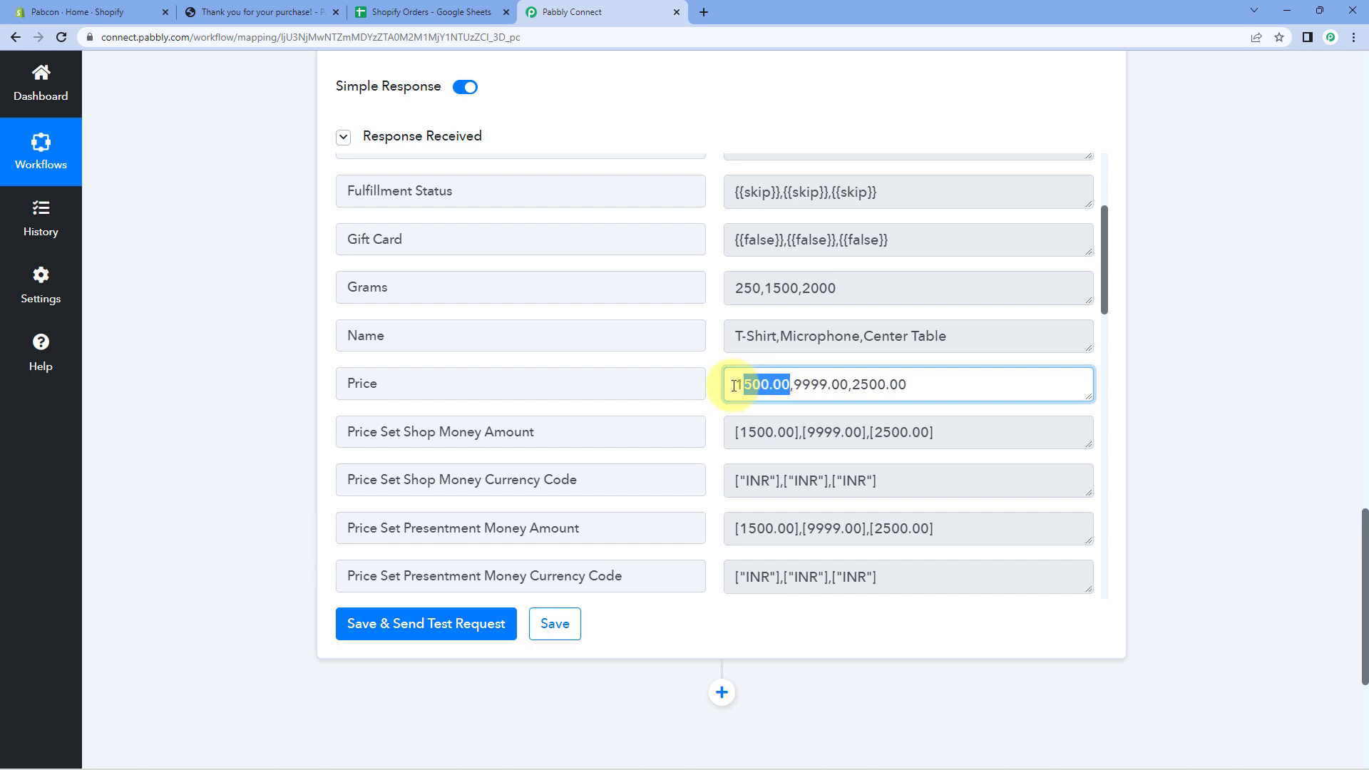
{"action": "double_click", "coordinate": [736, 385]}
{"action": "left_click", "coordinate": [792, 388]}
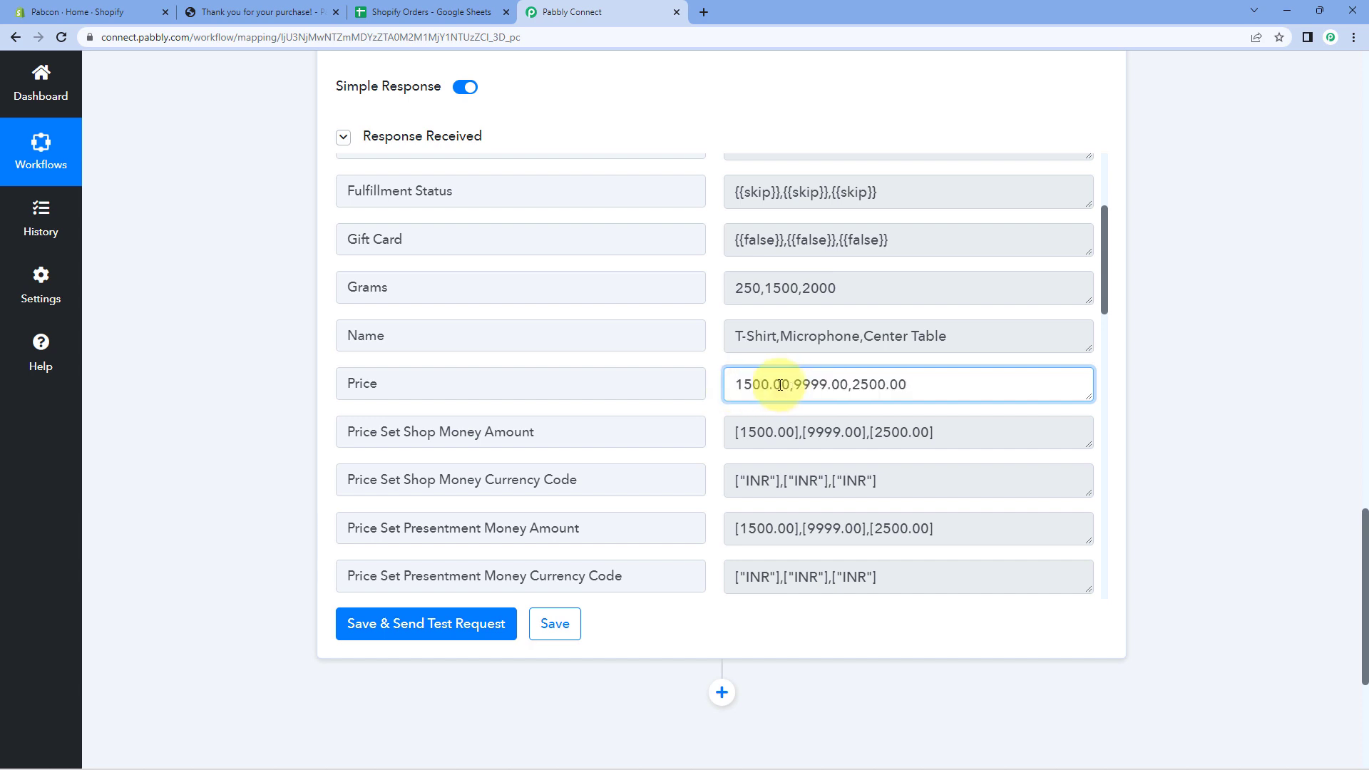
{"action": "left_click_drag", "start_coordinate": [790, 385], "coordinate": [777, 339]}
{"action": "left_click", "coordinate": [260, 12]}
{"action": "scroll", "coordinate": [991, 211], "scroll_direction": "up", "scroll_amount": 3}
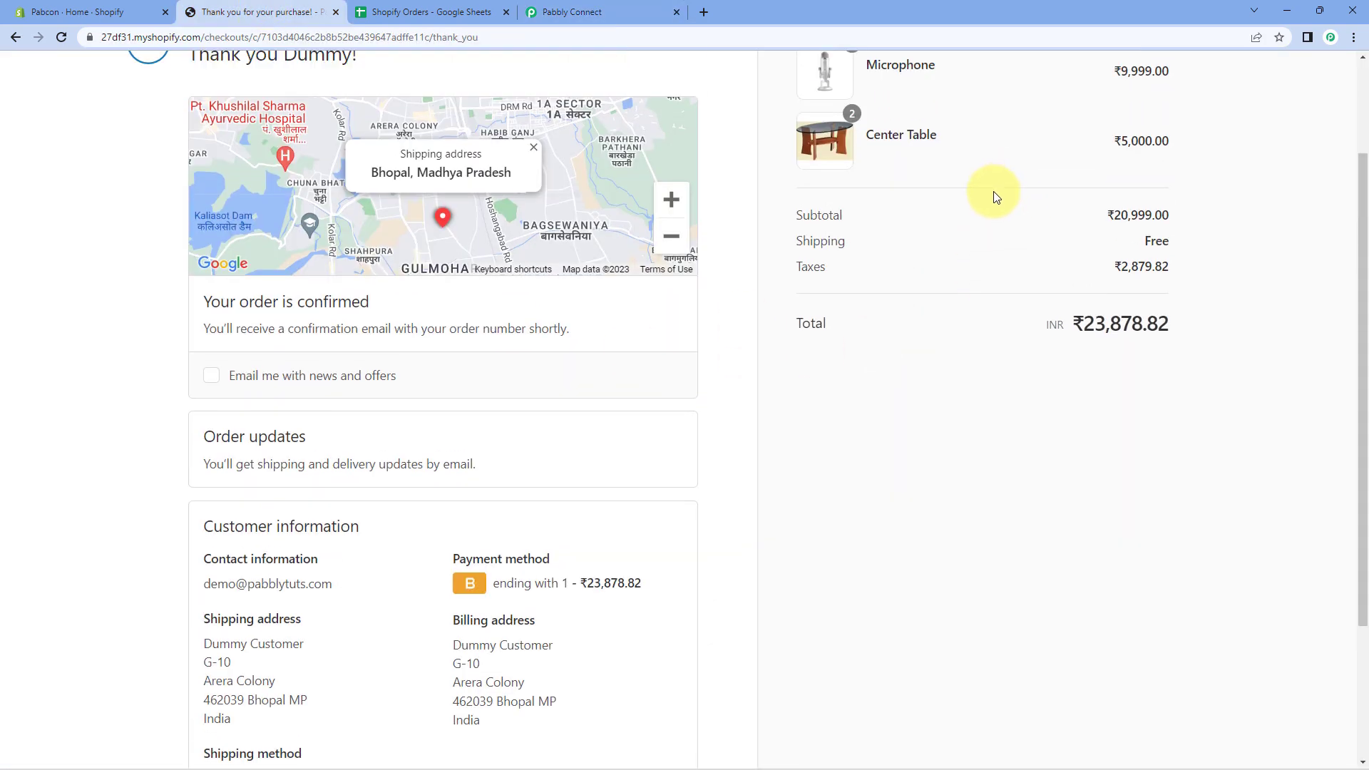
{"action": "scroll", "coordinate": [1105, 155], "scroll_direction": "up", "scroll_amount": 1}
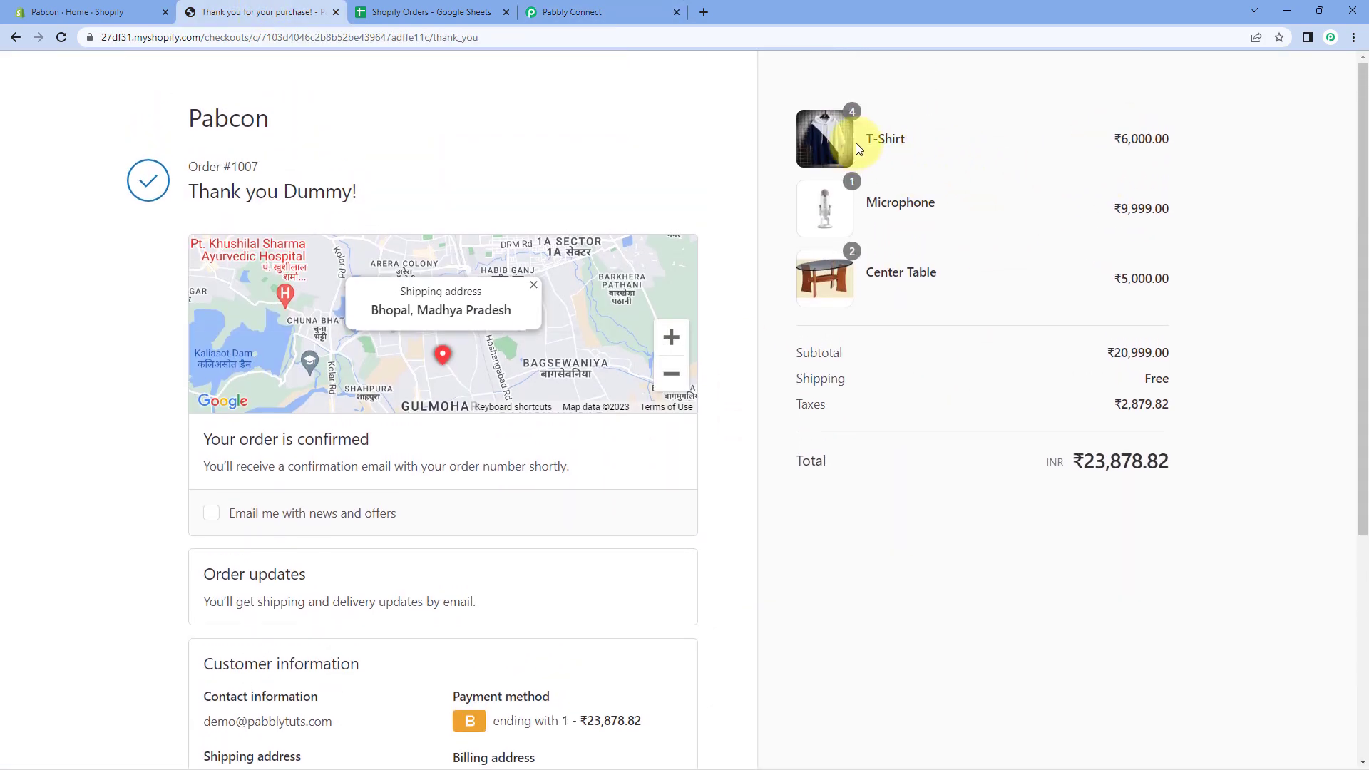
{"action": "left_click", "coordinate": [547, 16]}
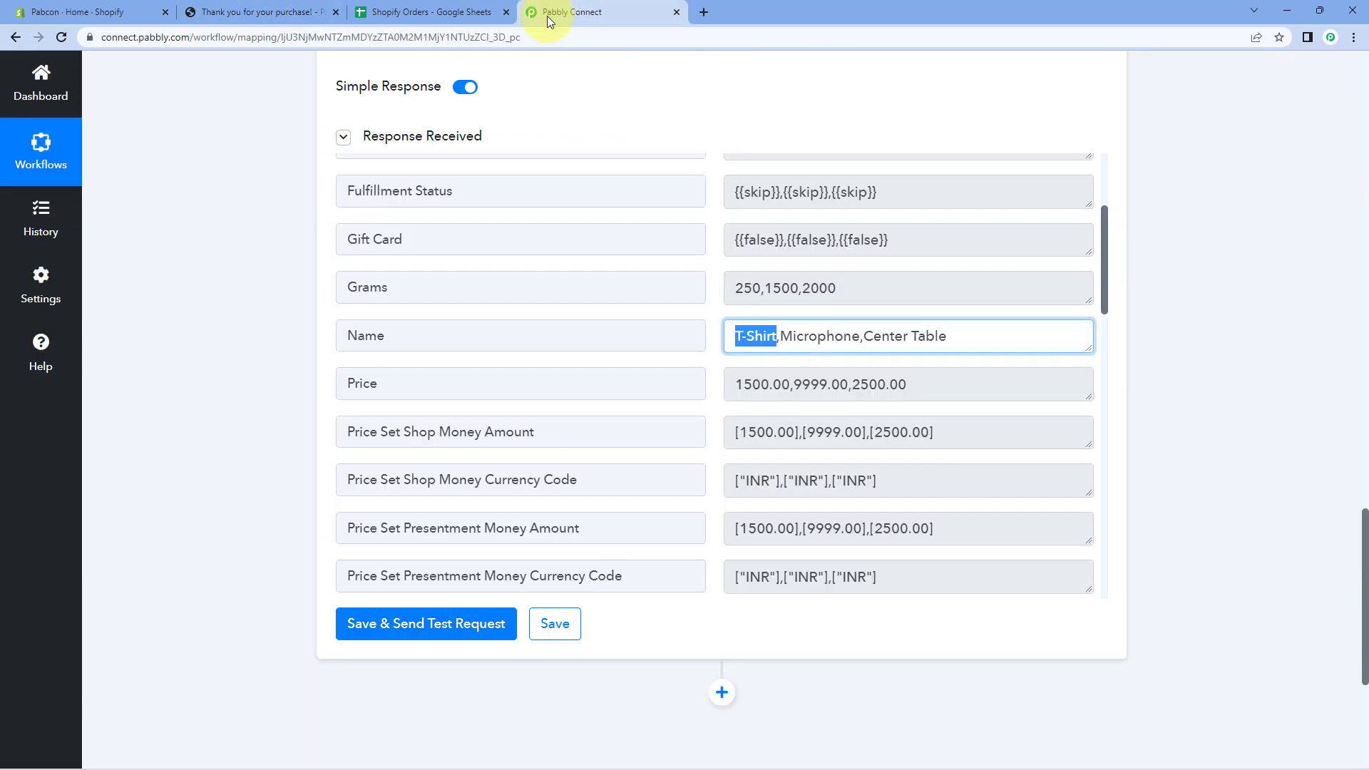
Verify the itemized names and prices: T-Shirt 1500, Microphone 9999.00, Center Table 2500.00.
{"action": "left_click", "coordinate": [804, 336]}
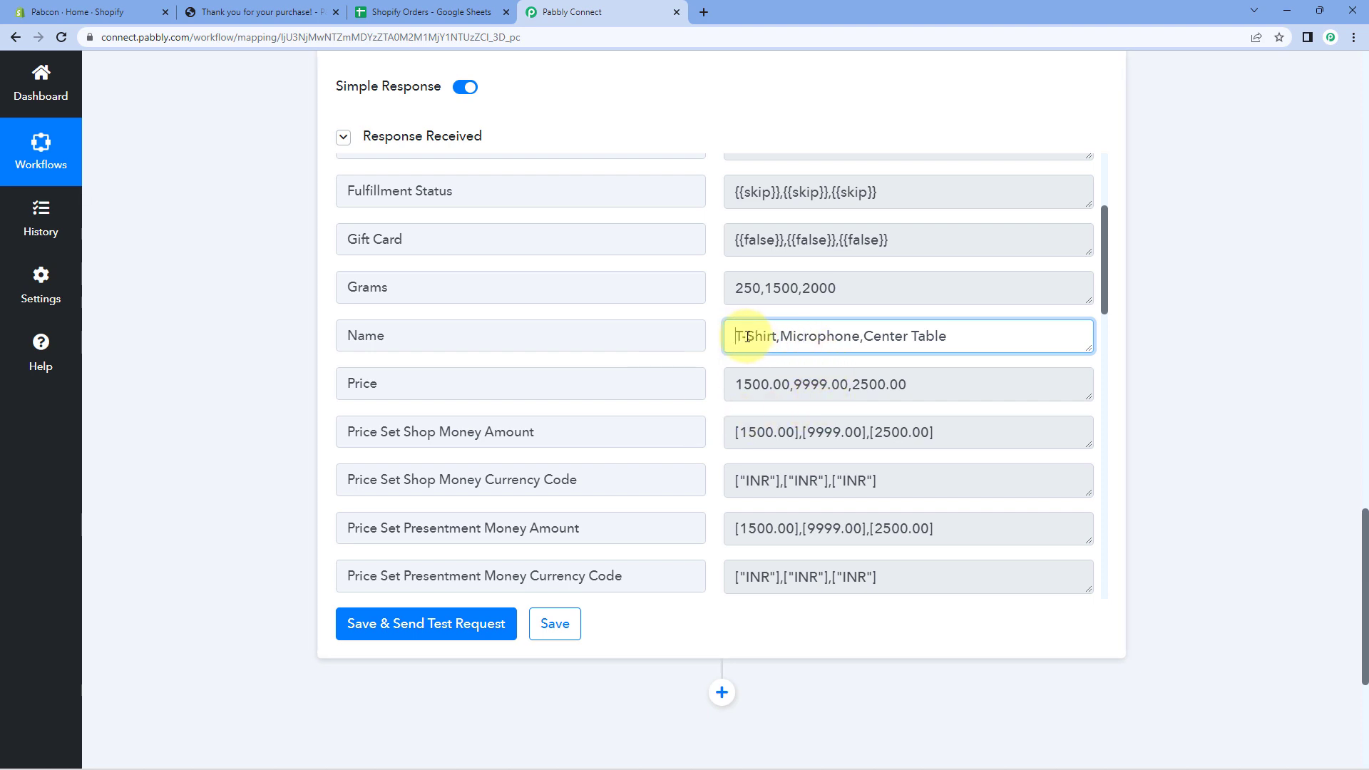
{"action": "left_click_drag", "start_coordinate": [747, 336], "coordinate": [779, 338]}
{"action": "left_click_drag", "start_coordinate": [737, 383], "coordinate": [781, 385]}
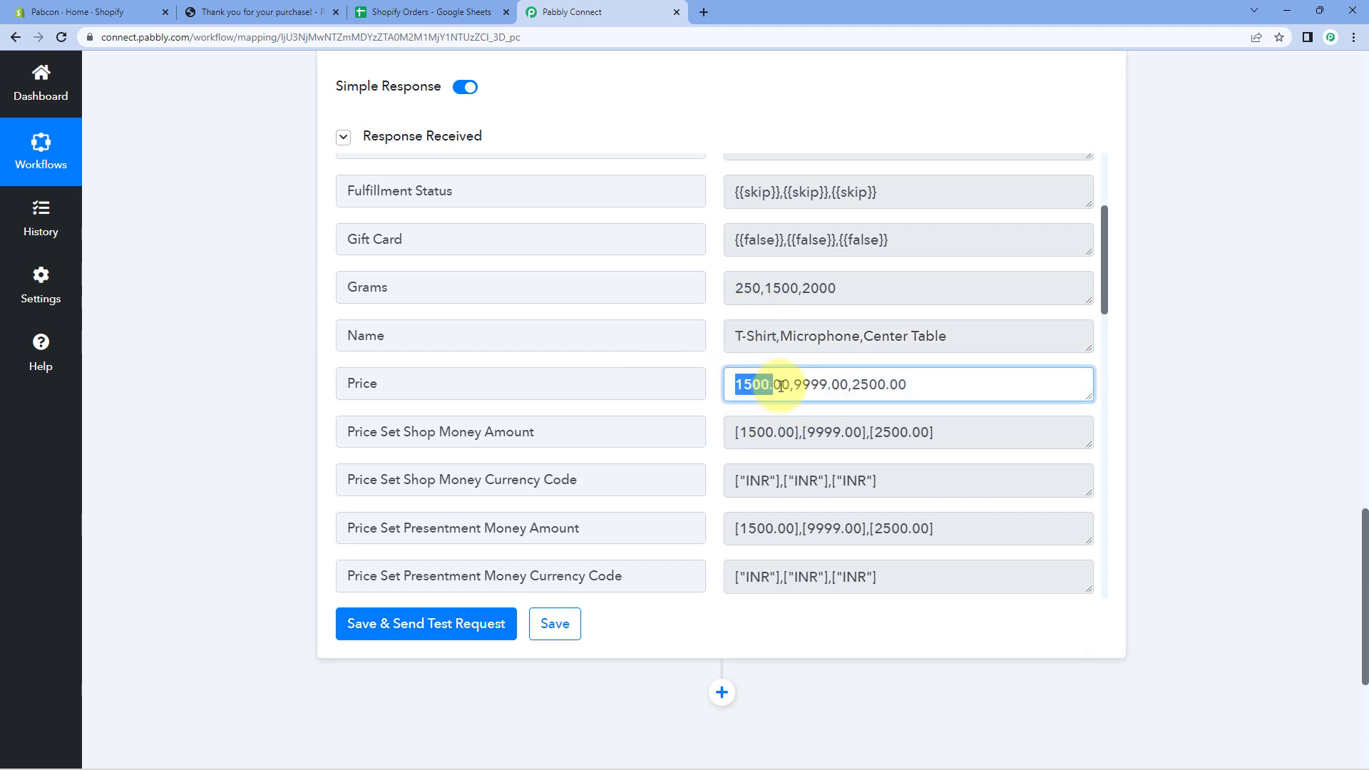
{"action": "left_click", "coordinate": [788, 340]}
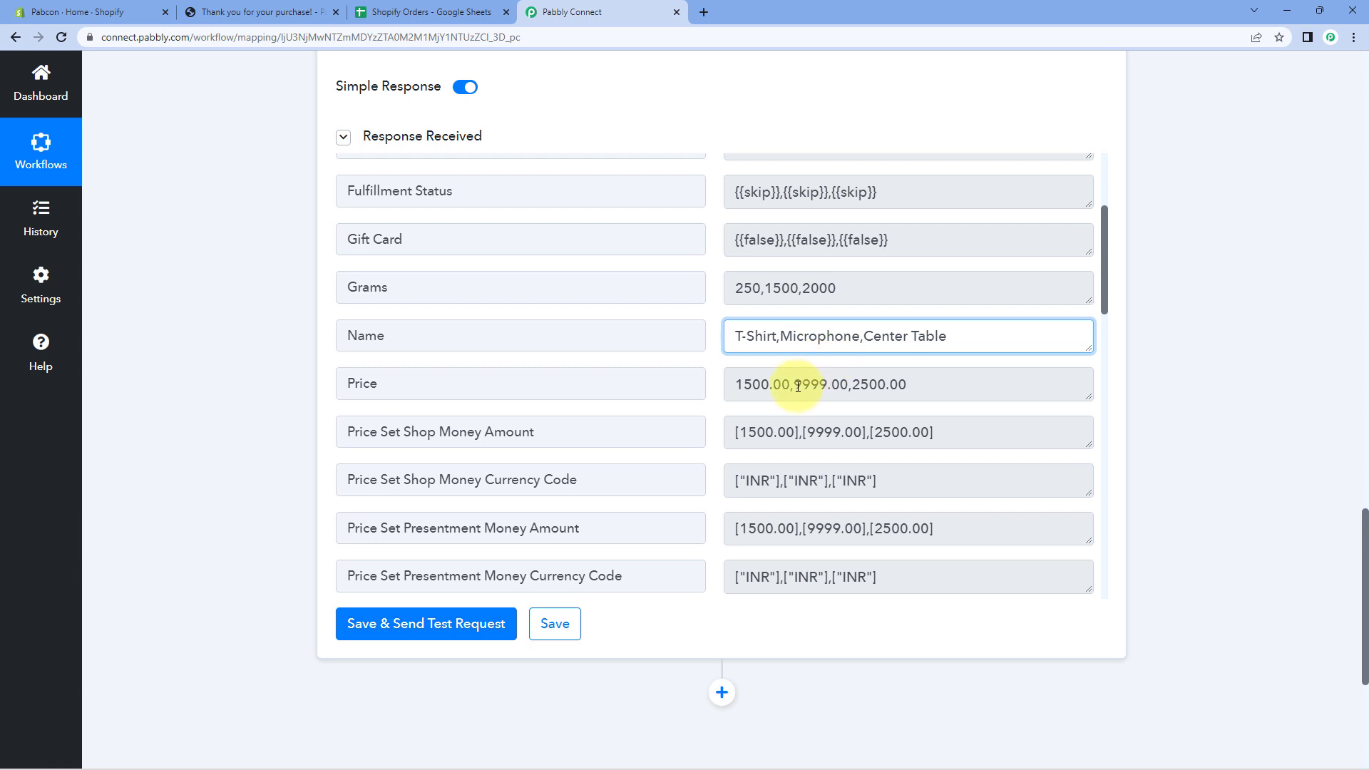
{"action": "left_click", "coordinate": [854, 383]}
{"action": "left_click_drag", "start_coordinate": [850, 383], "coordinate": [903, 385]}
{"action": "left_click", "coordinate": [797, 383]}
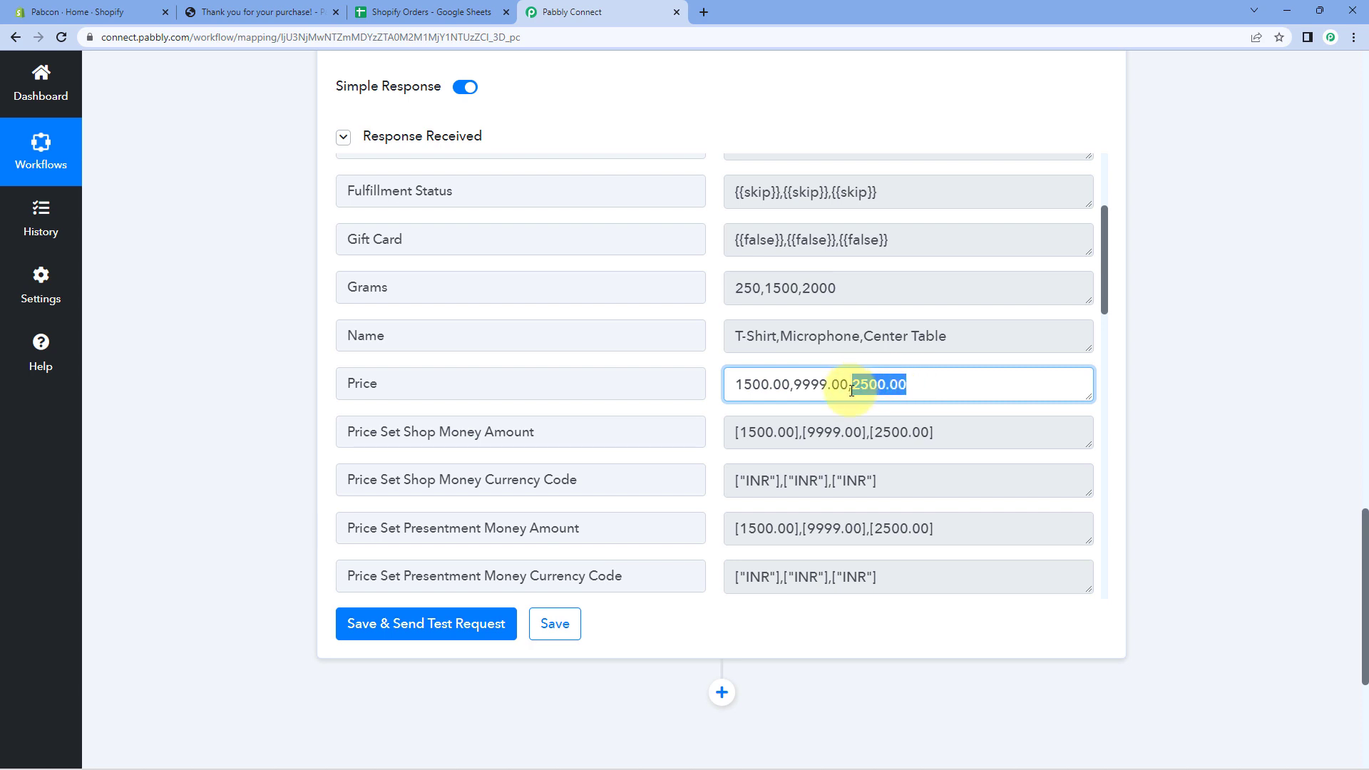
{"action": "left_click", "coordinate": [704, 381]}
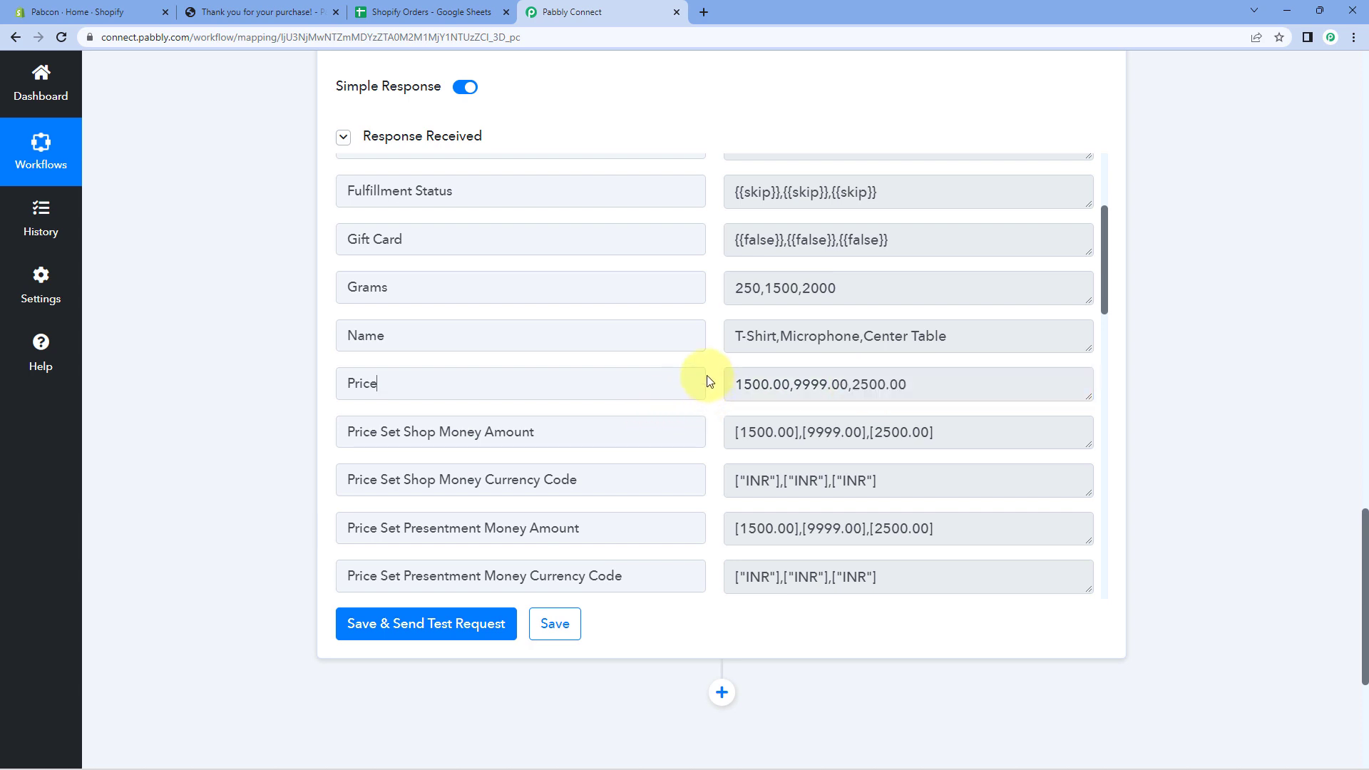
Check the itemized quantities, Center Table 2 and T-Shirt 4.
{"action": "scroll", "coordinate": [707, 371], "scroll_direction": "down", "scroll_amount": 4}
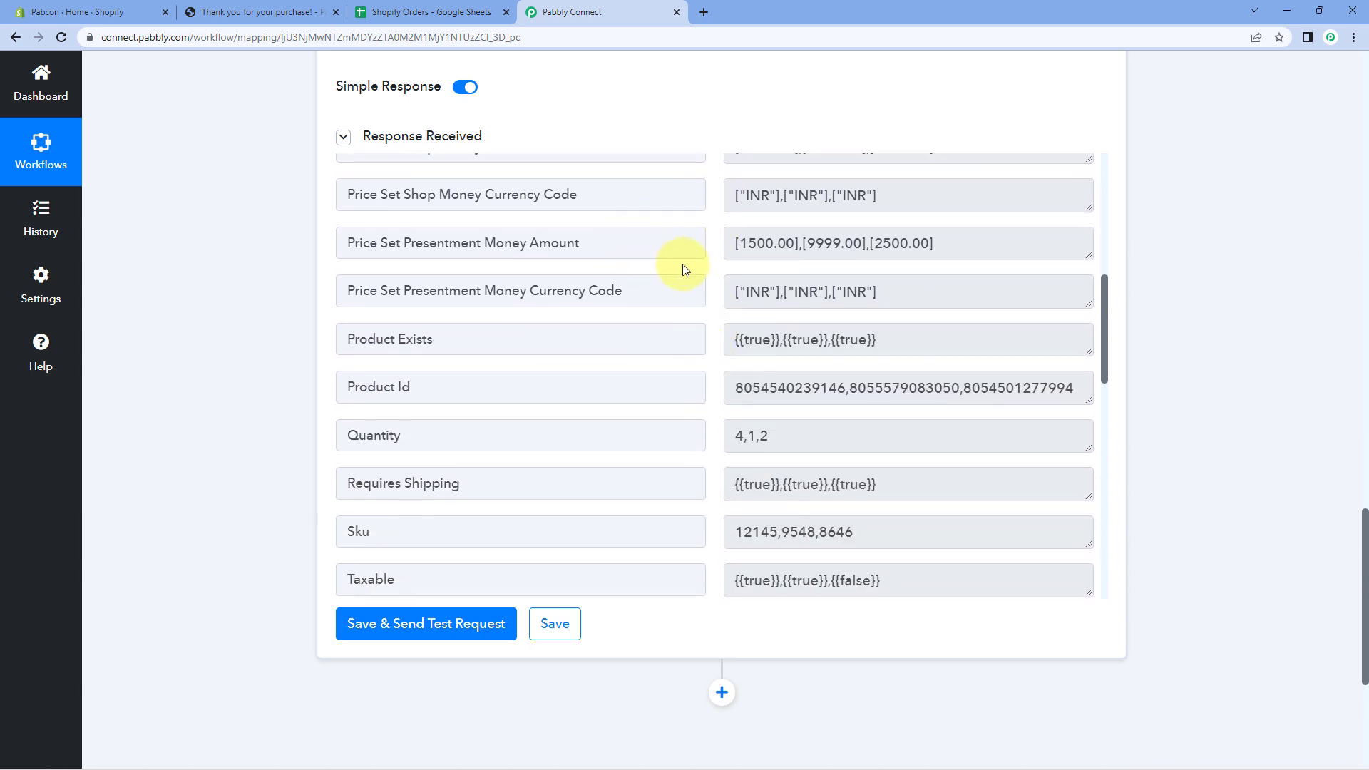
{"action": "scroll", "coordinate": [688, 274], "scroll_direction": "down", "scroll_amount": 1}
{"action": "scroll", "coordinate": [706, 326], "scroll_direction": "down", "scroll_amount": 1}
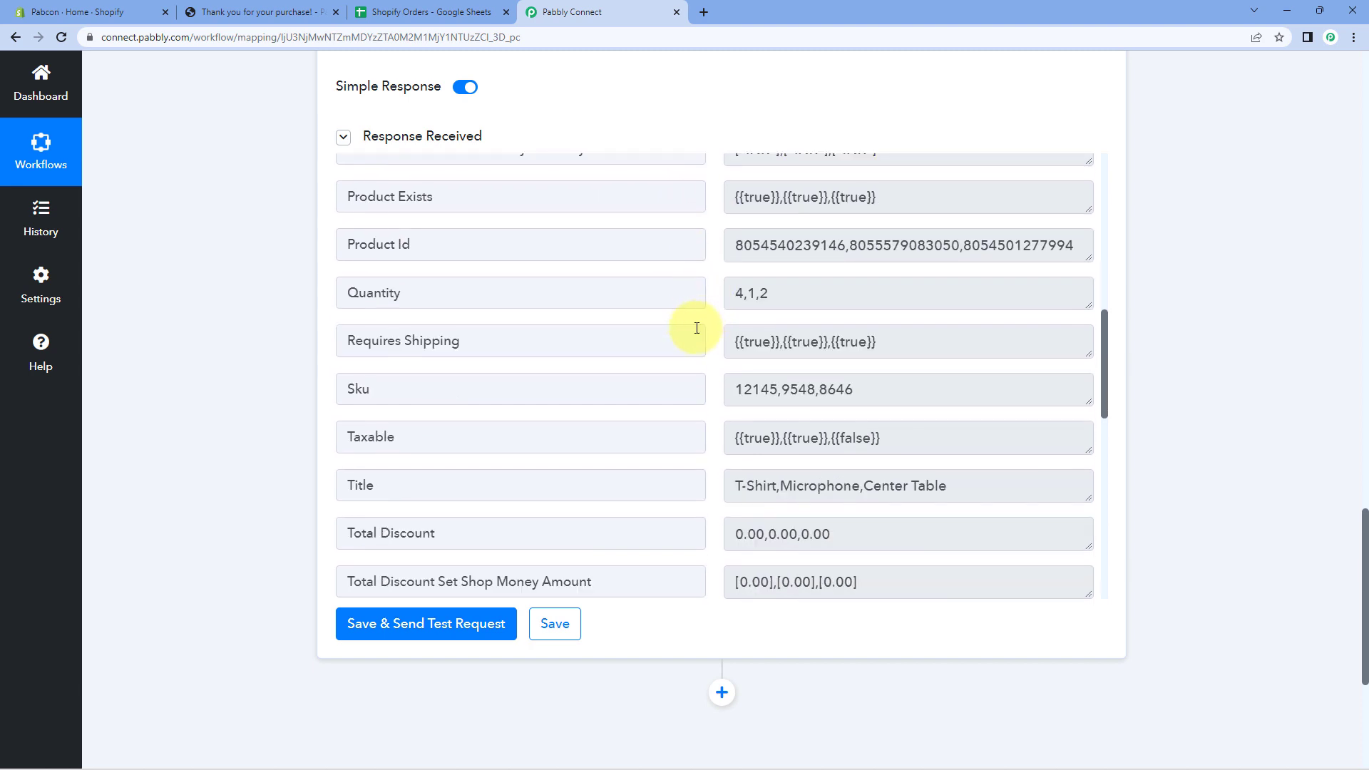
{"action": "left_click", "coordinate": [768, 296]}
{"action": "left_click_drag", "start_coordinate": [559, 296], "coordinate": [324, 312]}
{"action": "left_click", "coordinate": [811, 296]}
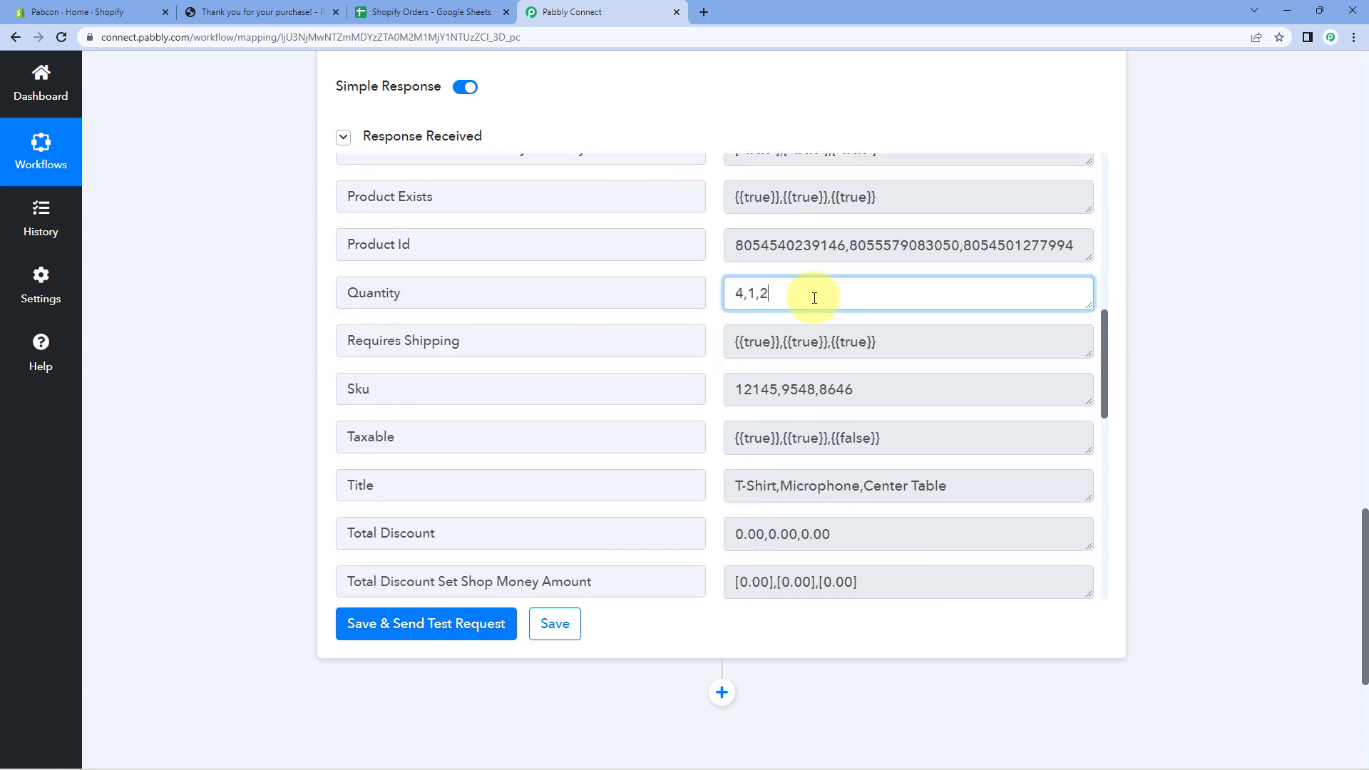
{"action": "left_click_drag", "start_coordinate": [810, 297], "coordinate": [758, 296]}
{"action": "left_click", "coordinate": [716, 296]}
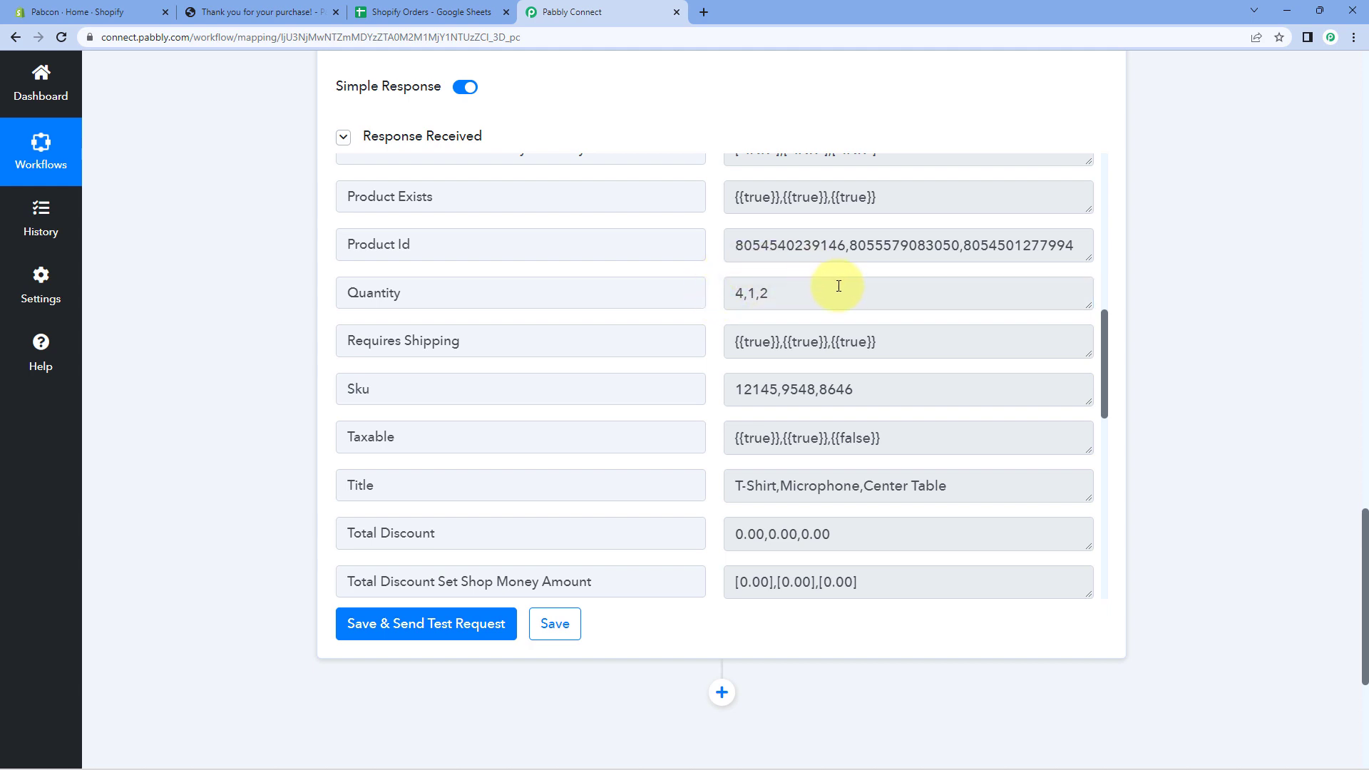
{"action": "scroll", "coordinate": [838, 286], "scroll_direction": "up", "scroll_amount": 3}
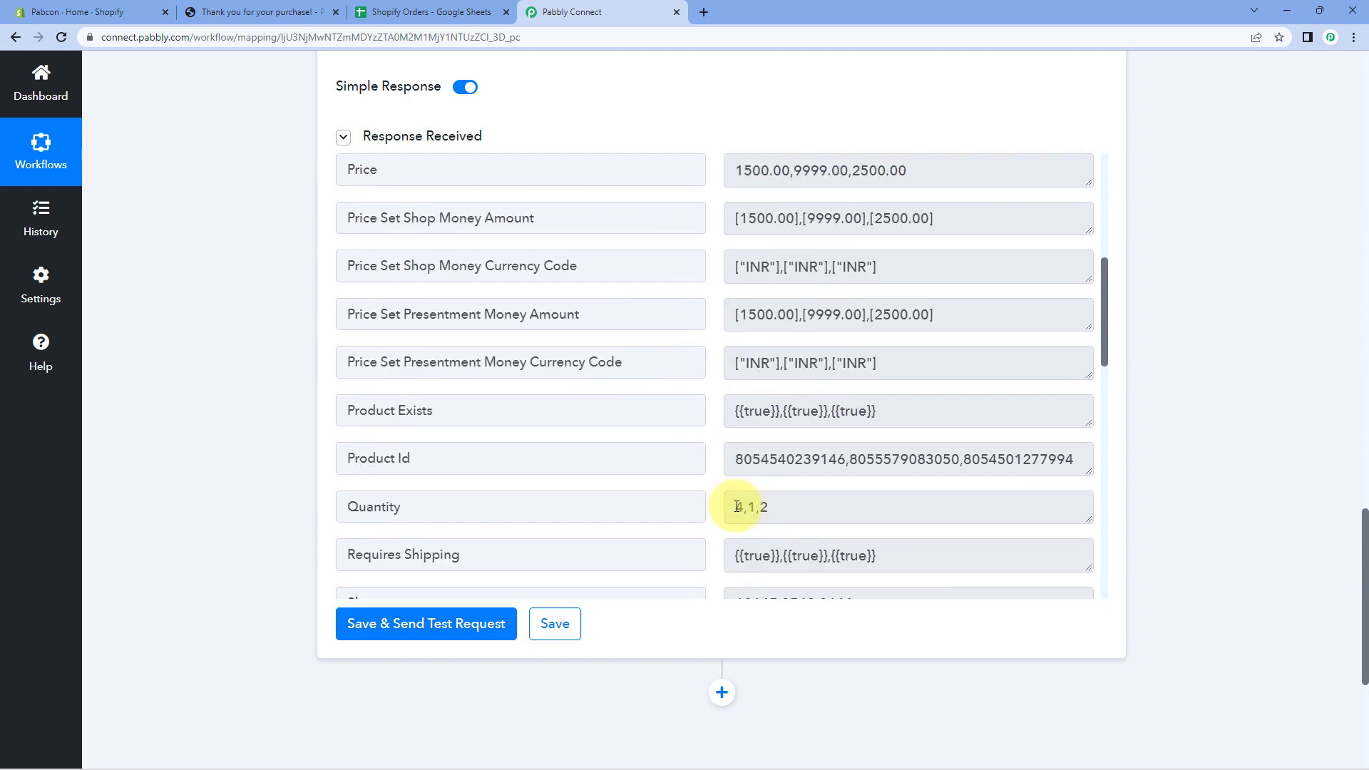
{"action": "left_click_drag", "start_coordinate": [738, 507], "coordinate": [745, 507]}
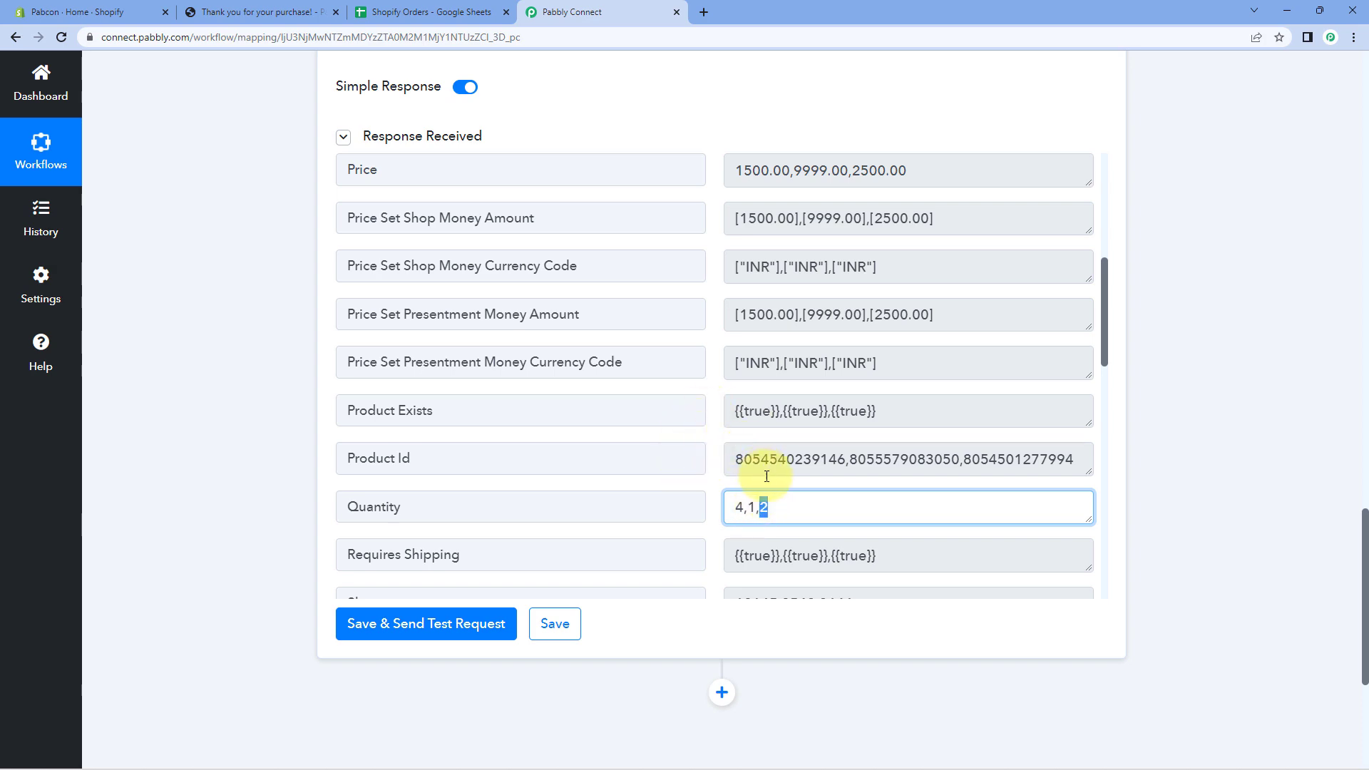
Recheck the item name, price and quantity lists, then collapse the Line Itemizer step.
{"action": "scroll", "coordinate": [713, 464], "scroll_direction": "down", "scroll_amount": 5}
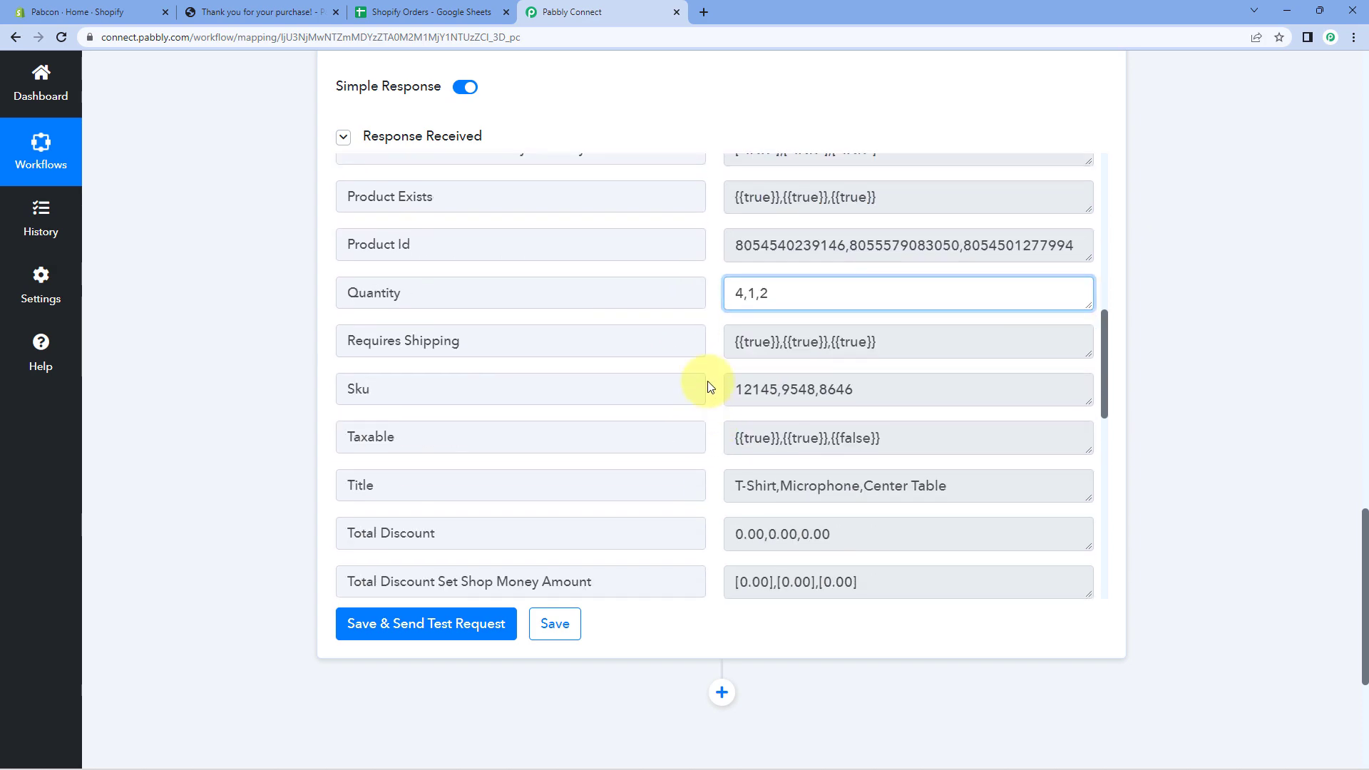
{"action": "scroll", "coordinate": [710, 388], "scroll_direction": "down", "scroll_amount": 7}
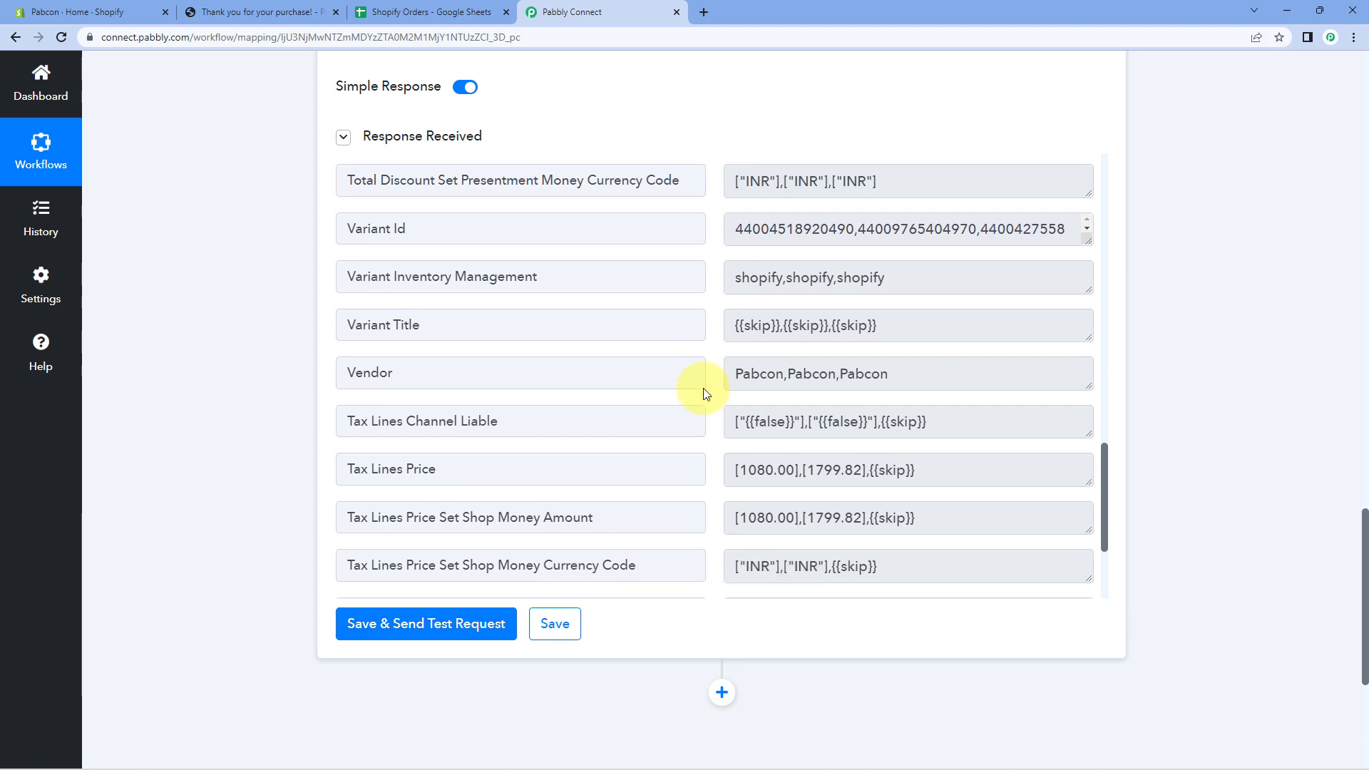
{"action": "scroll", "coordinate": [703, 390], "scroll_direction": "up", "scroll_amount": 10}
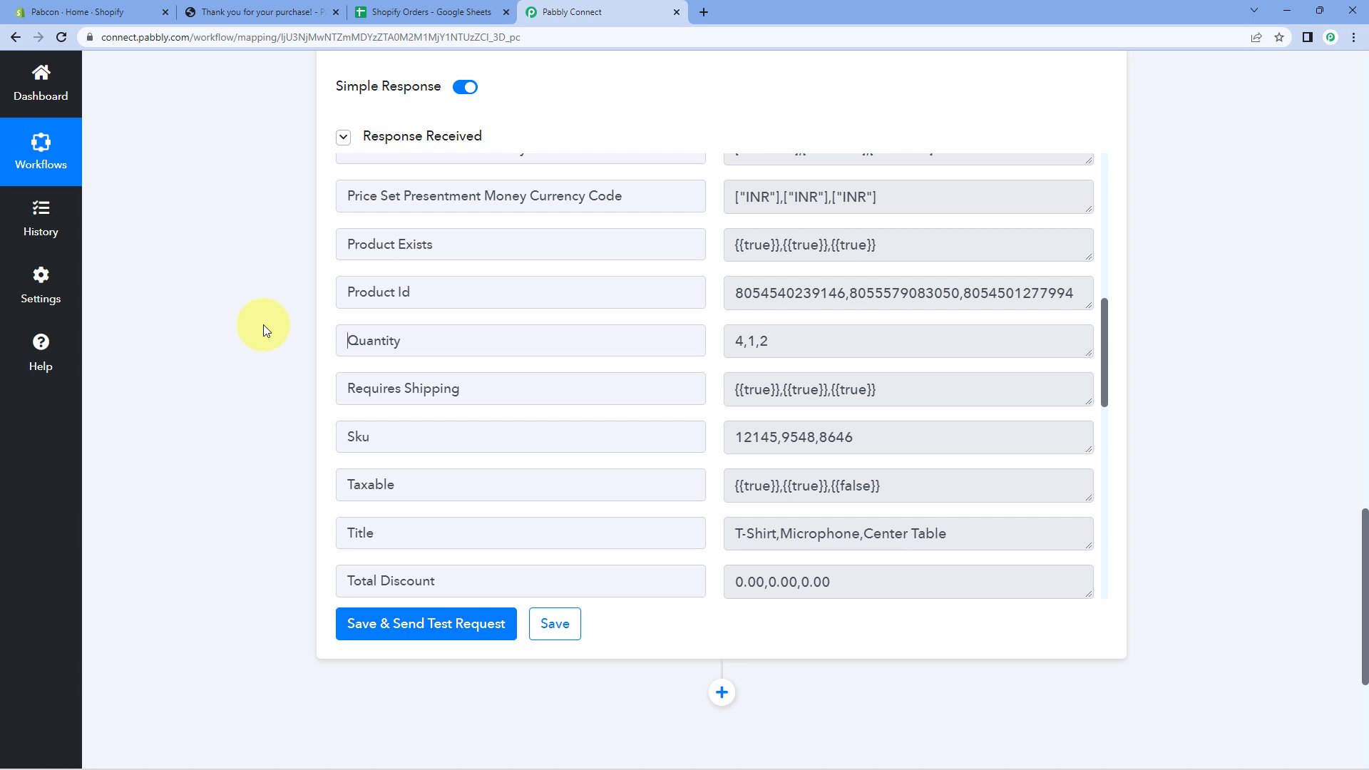
{"action": "scroll", "coordinate": [742, 319], "scroll_direction": "up", "scroll_amount": 5}
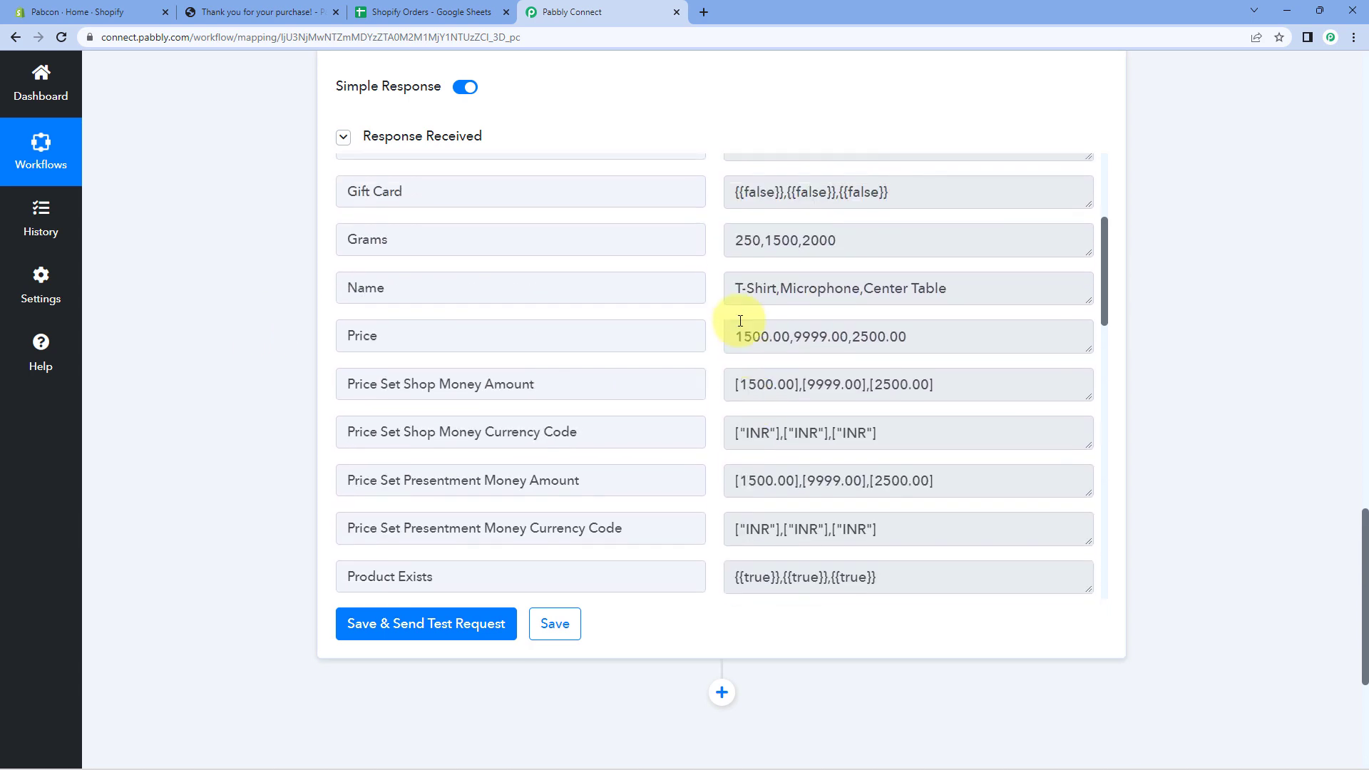
{"action": "scroll", "coordinate": [740, 321], "scroll_direction": "up", "scroll_amount": 1}
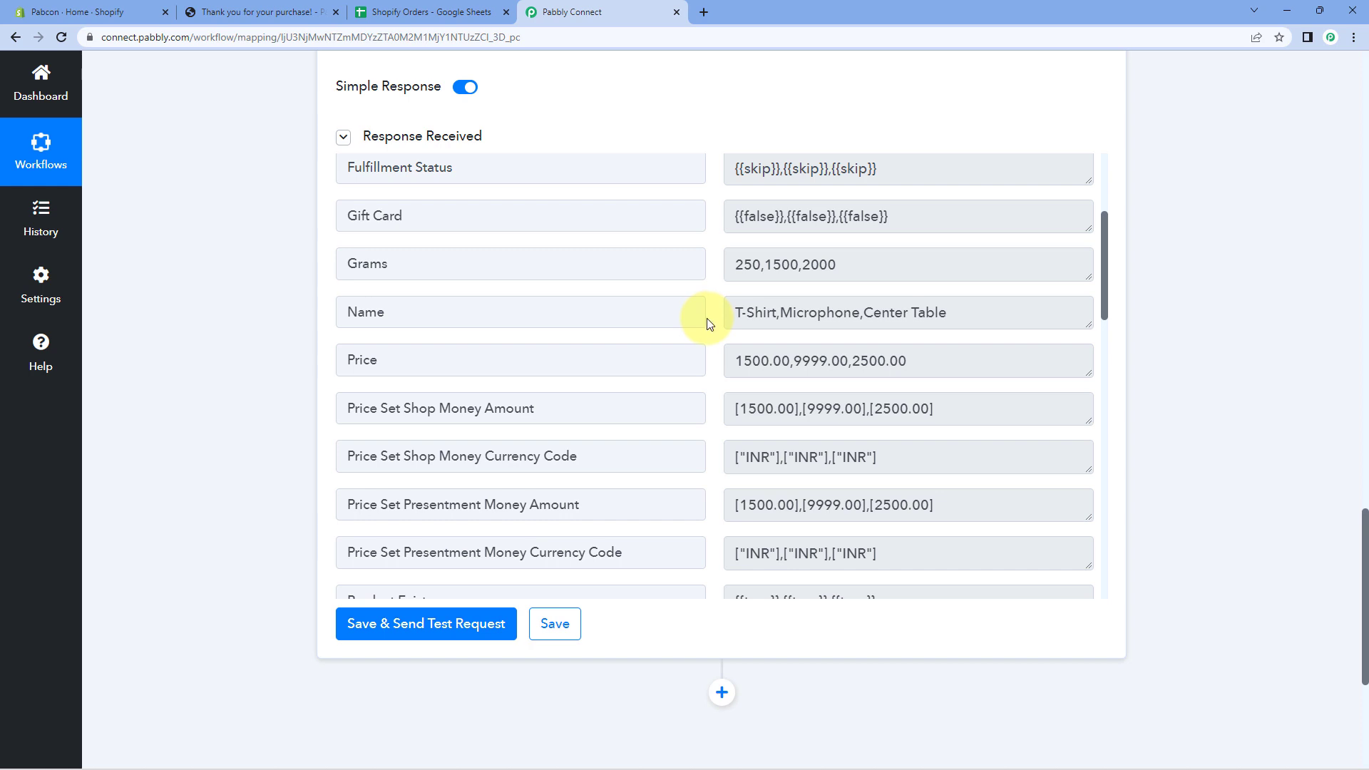
{"action": "scroll", "coordinate": [742, 317], "scroll_direction": "up", "scroll_amount": 1}
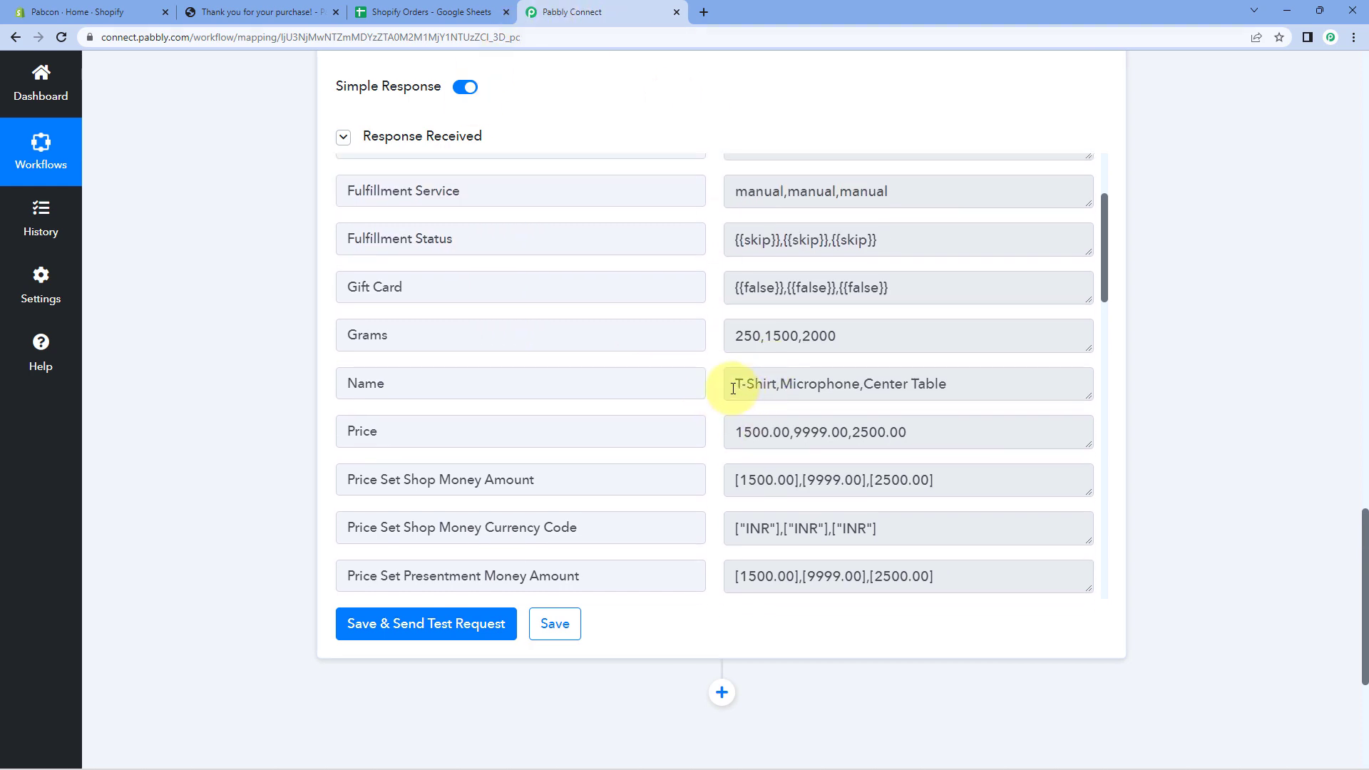
{"action": "left_click_drag", "start_coordinate": [733, 389], "coordinate": [970, 390]}
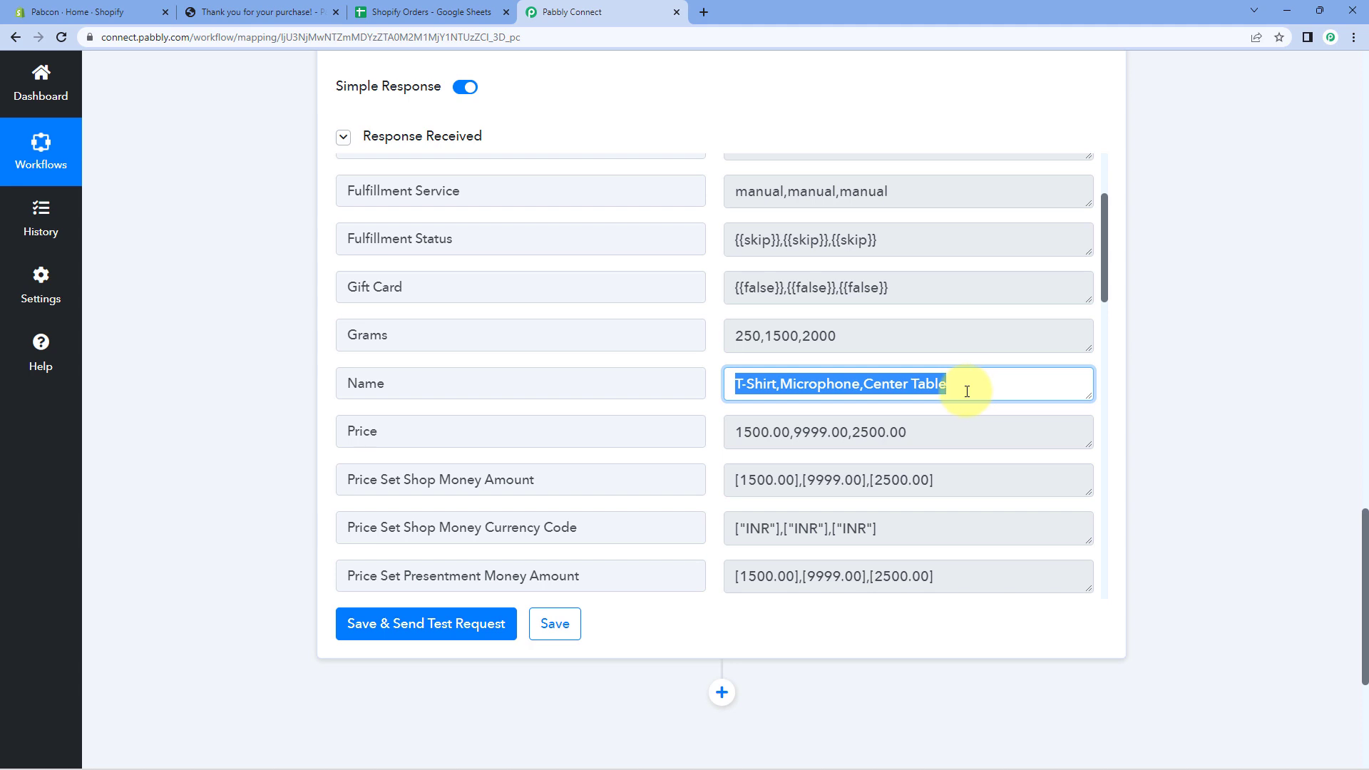
{"action": "left_click_drag", "start_coordinate": [733, 431], "coordinate": [972, 431]}
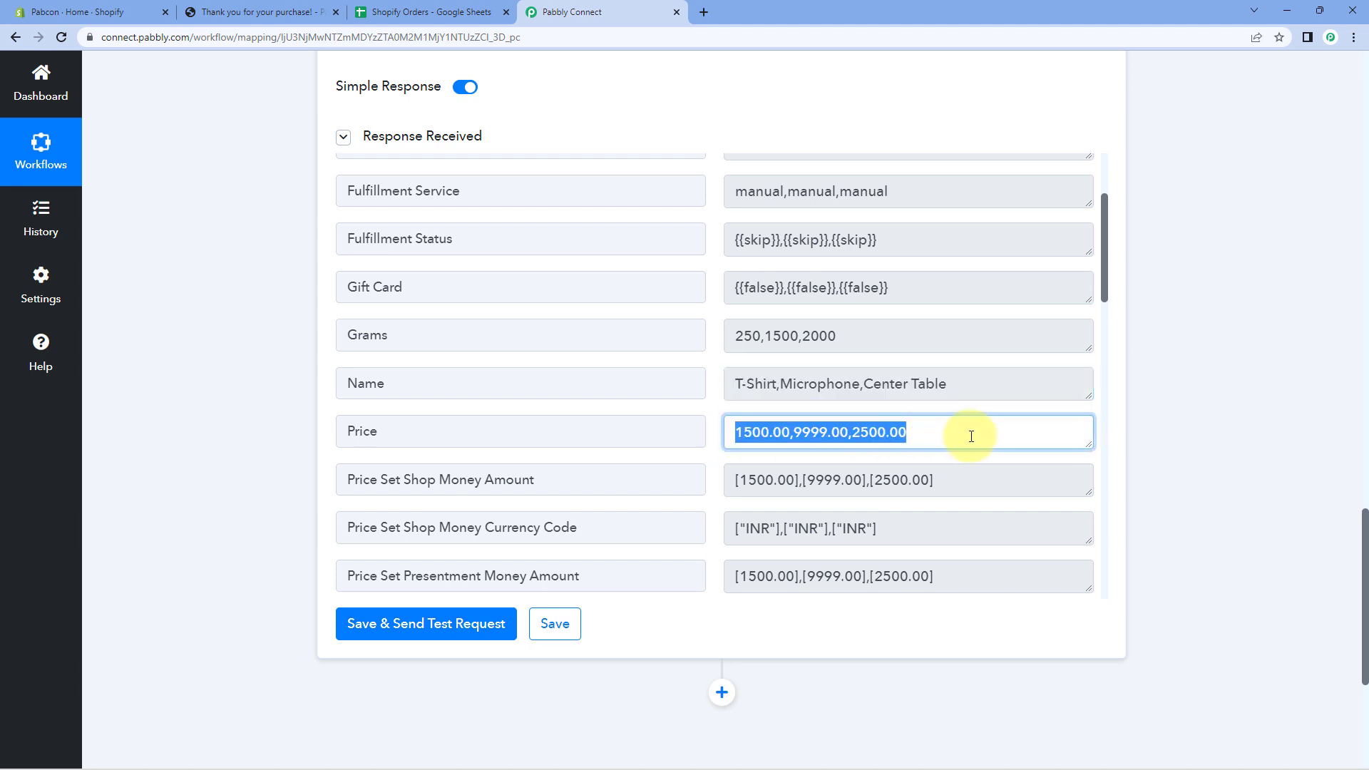
{"action": "left_click_drag", "start_coordinate": [897, 340], "coordinate": [712, 349]}
{"action": "scroll", "coordinate": [733, 378], "scroll_direction": "down", "scroll_amount": 4}
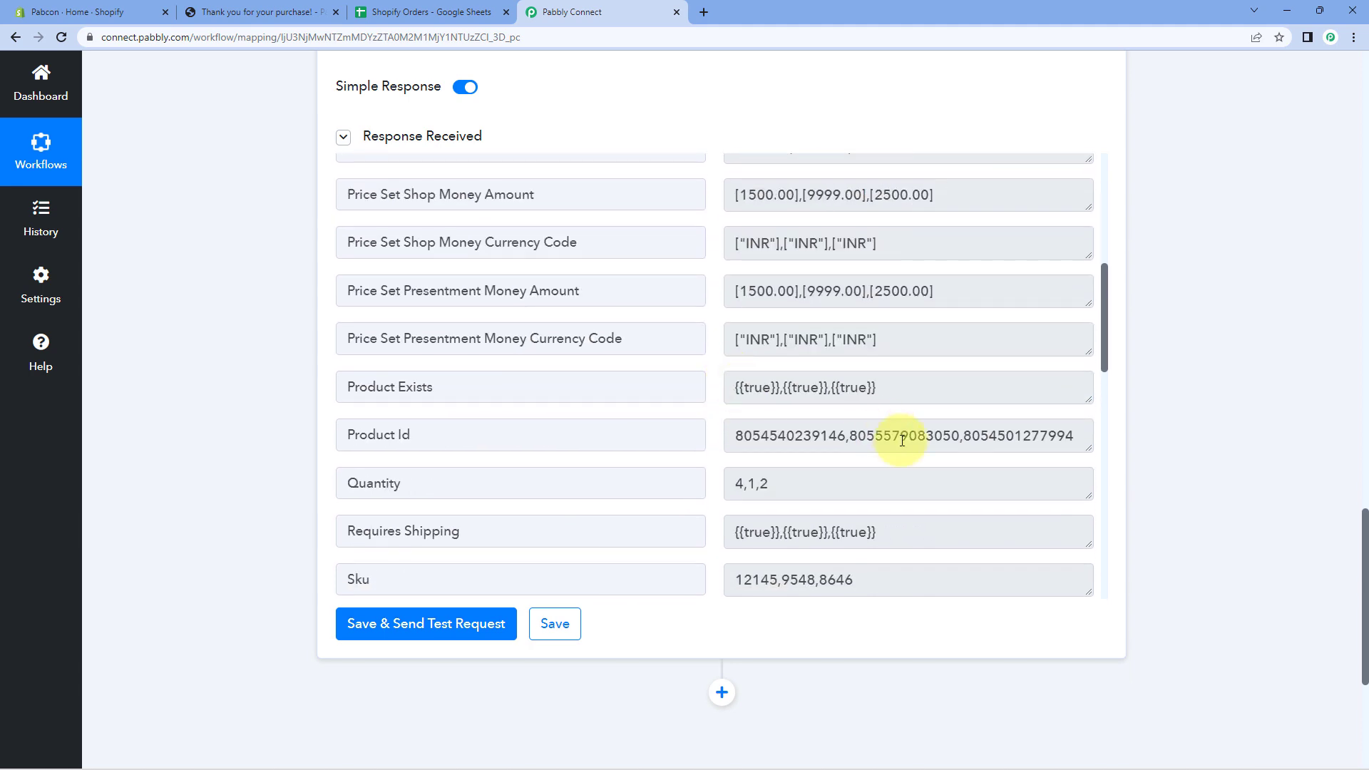
{"action": "left_click_drag", "start_coordinate": [873, 482], "coordinate": [741, 478]}
{"action": "left_click", "coordinate": [708, 437]}
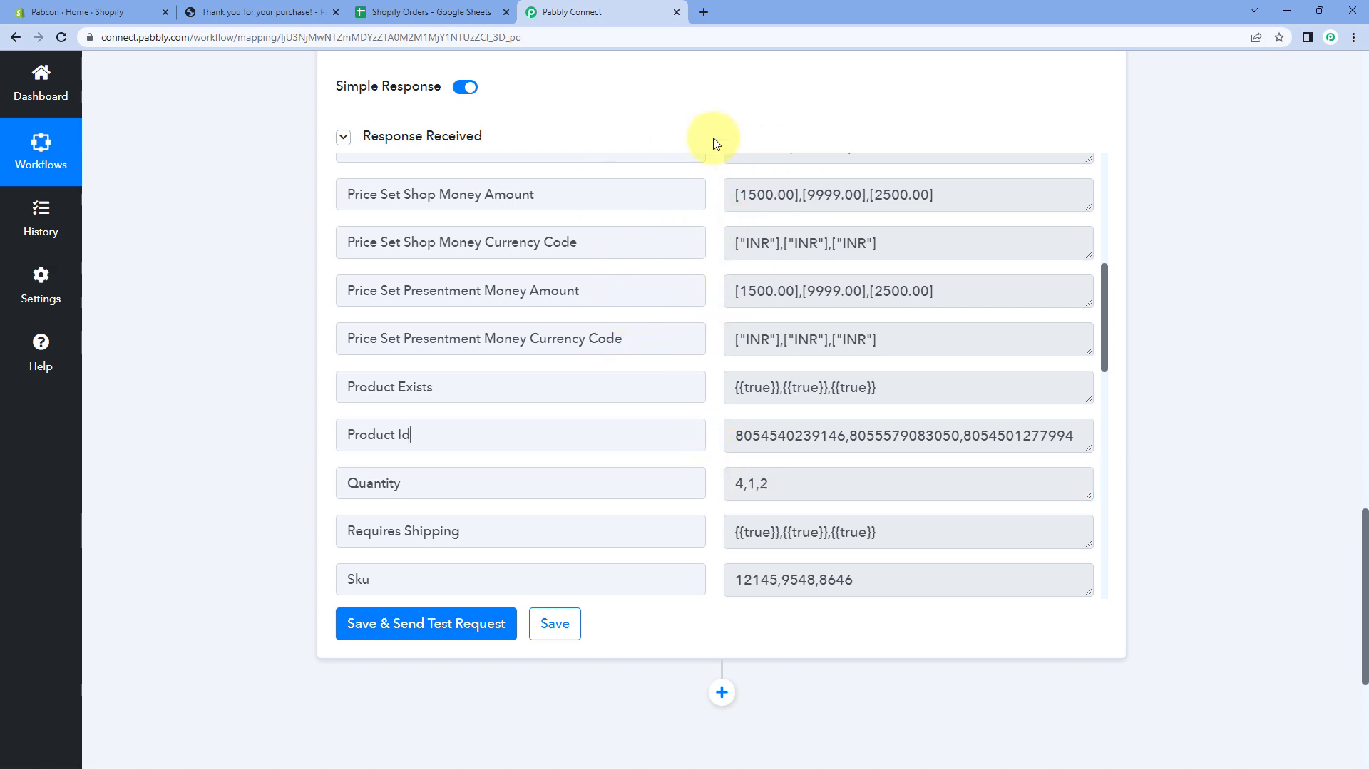
{"action": "scroll", "coordinate": [702, 144], "scroll_direction": "up", "scroll_amount": 1}
{"action": "scroll", "coordinate": [702, 144], "scroll_direction": "up", "scroll_amount": 8}
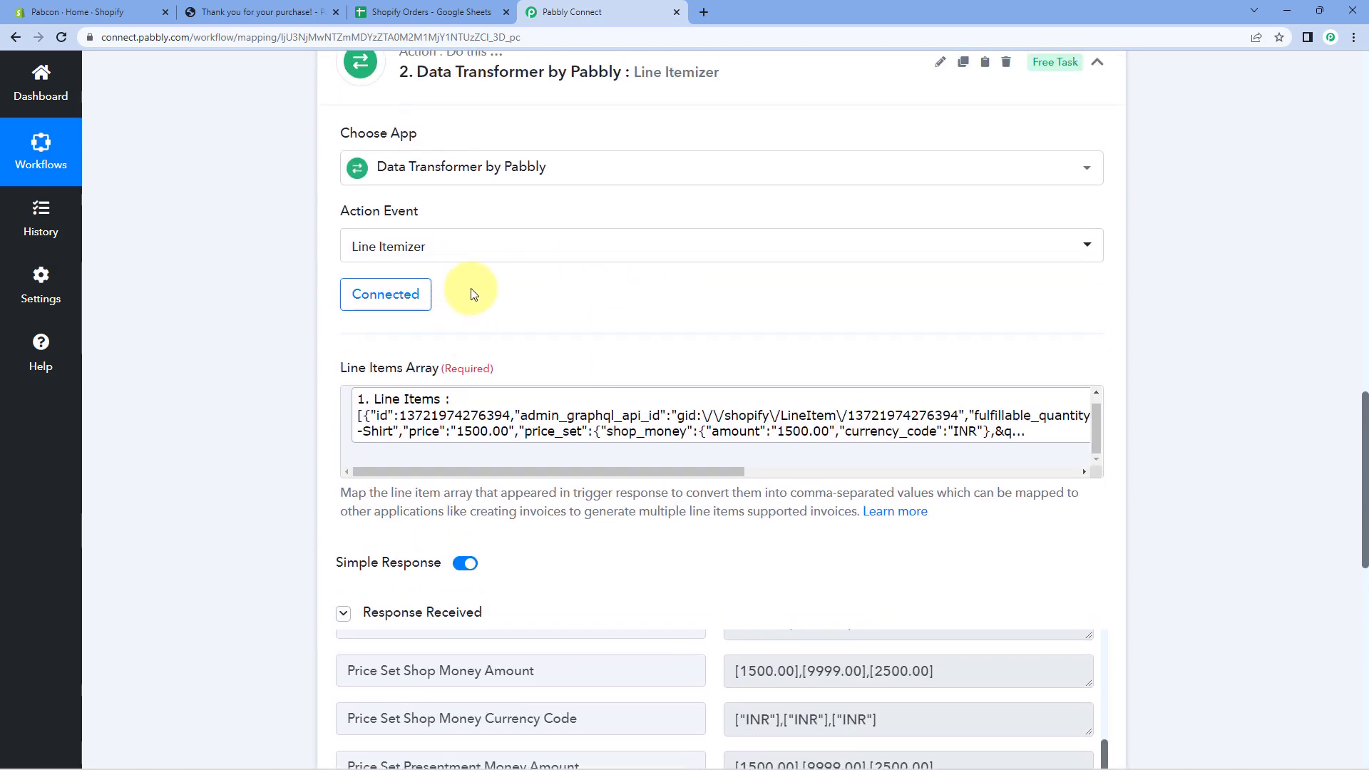
{"action": "left_click", "coordinate": [439, 121]}
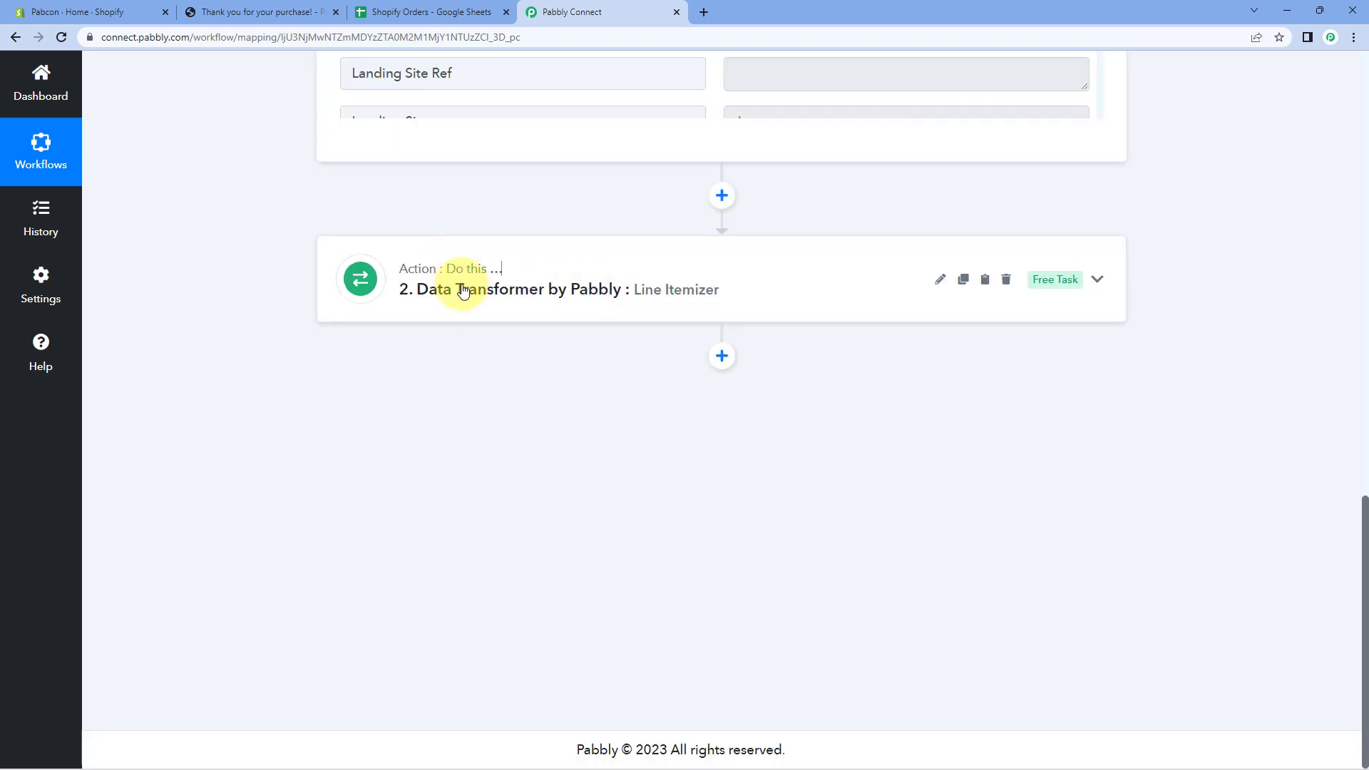
Add a Google Sheets action after the Line Itemizer using the Add New Row event.
{"action": "mouse_move", "coordinate": [453, 282]}
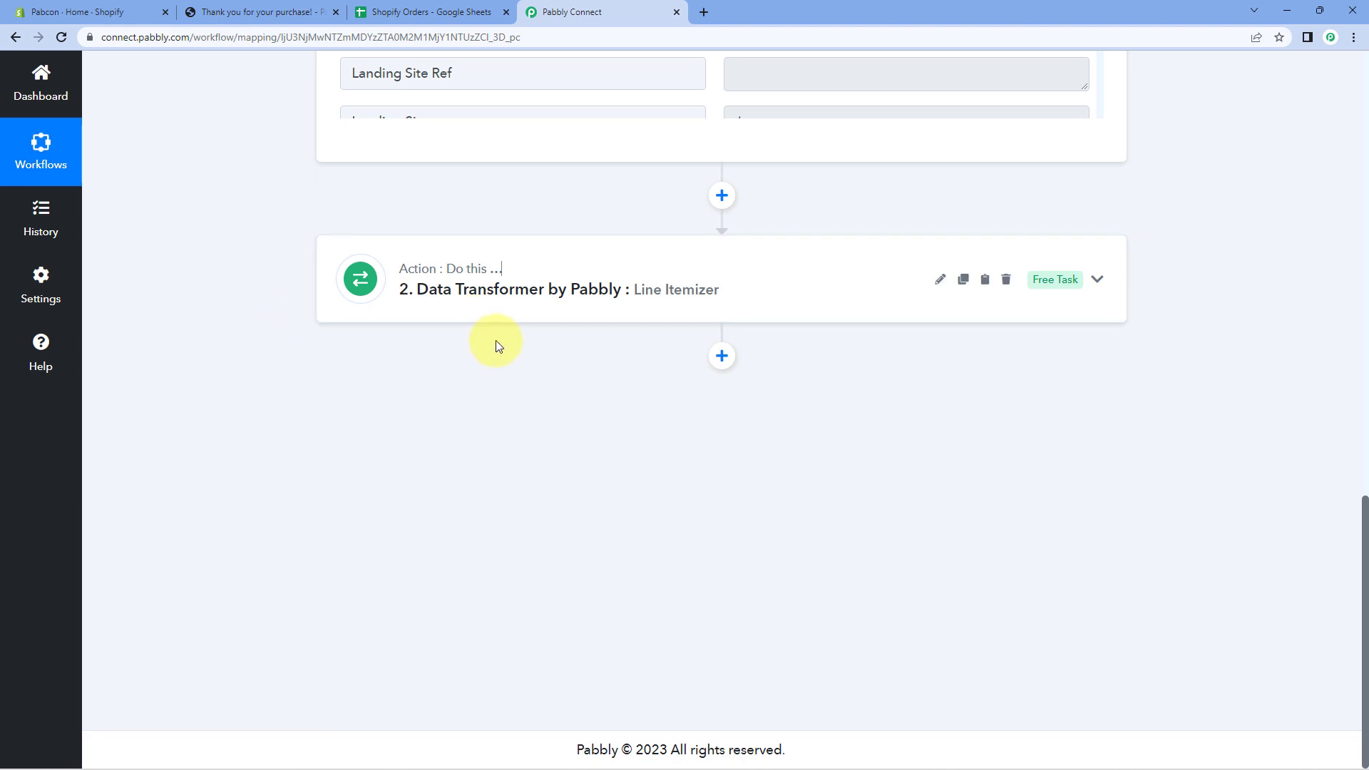
{"action": "left_click", "coordinate": [724, 358]}
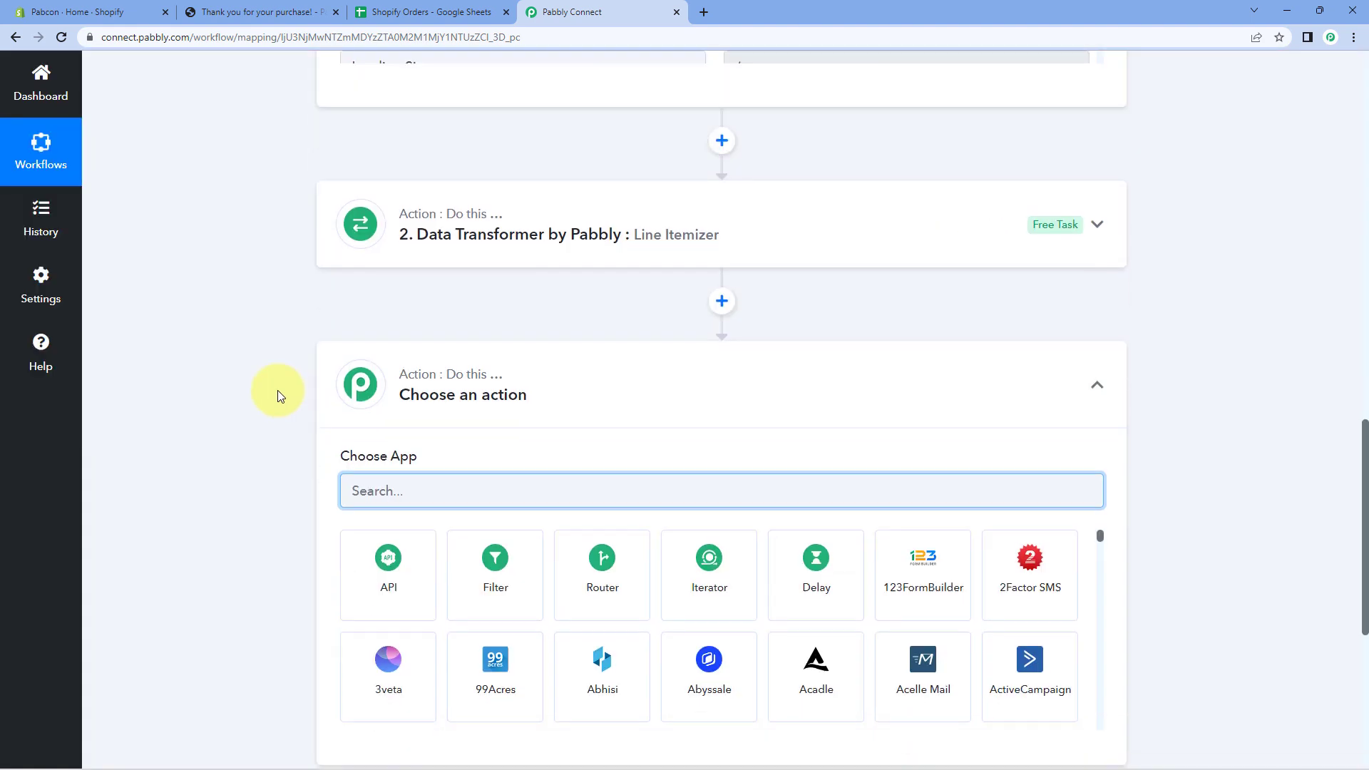
{"action": "type", "text": "Google Sheets"}
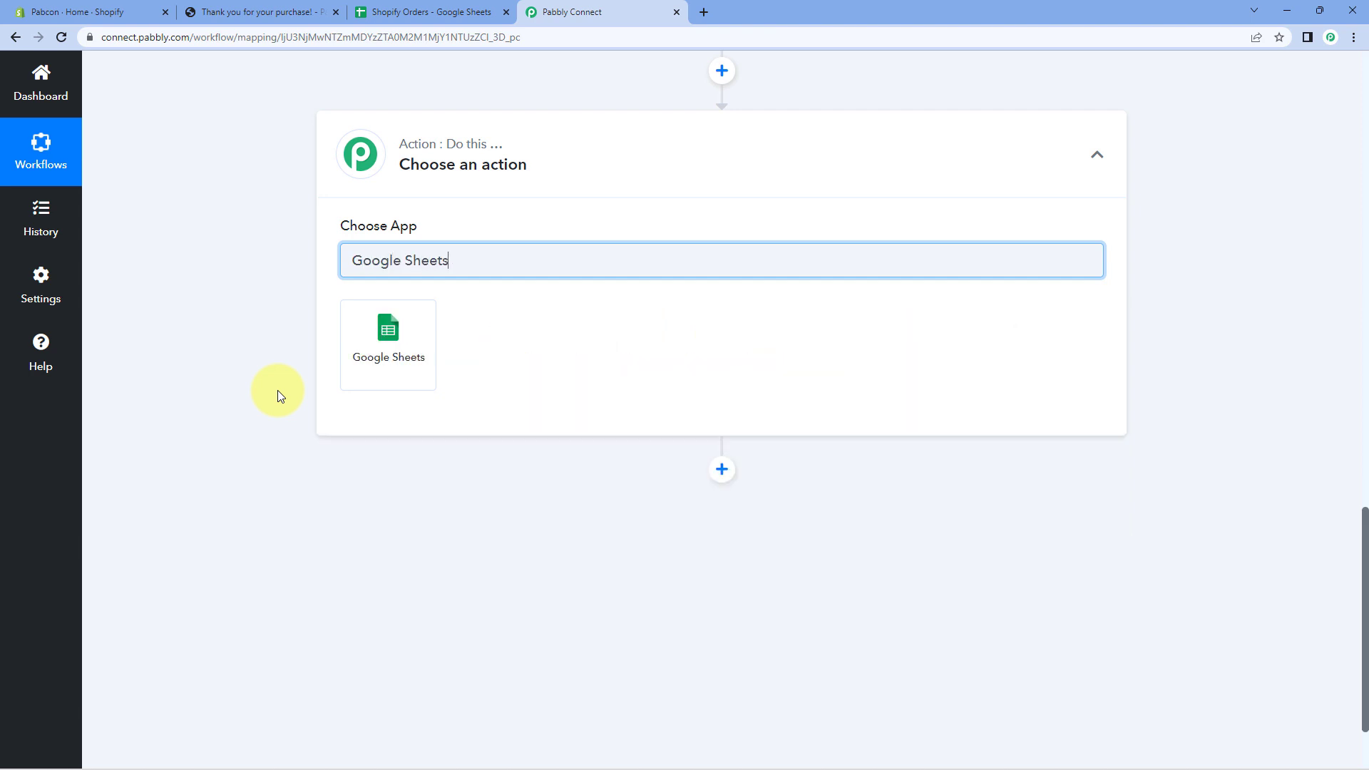
{"action": "left_click", "coordinate": [431, 340]}
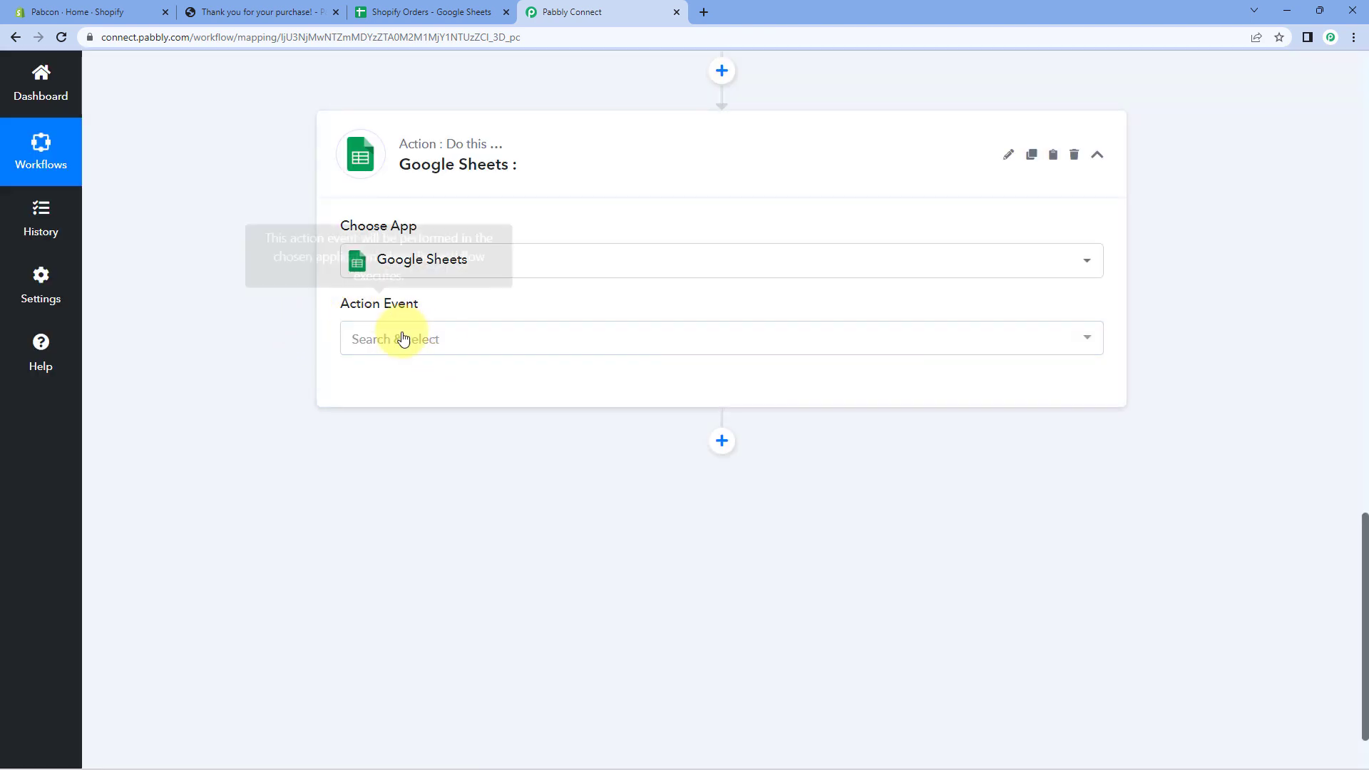
{"action": "left_click", "coordinate": [470, 350]}
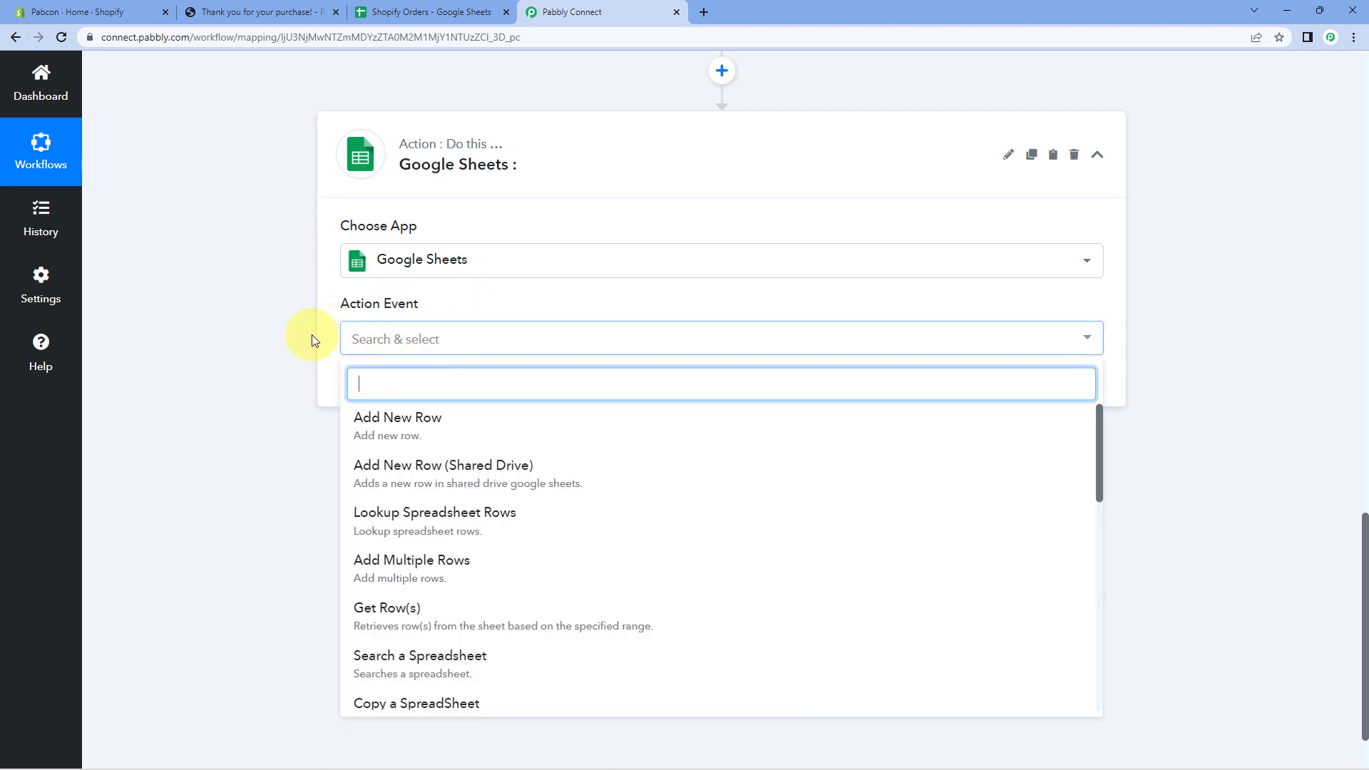
{"action": "scroll", "coordinate": [297, 367], "scroll_direction": "down", "scroll_amount": 1}
{"action": "left_click", "coordinate": [448, 347]}
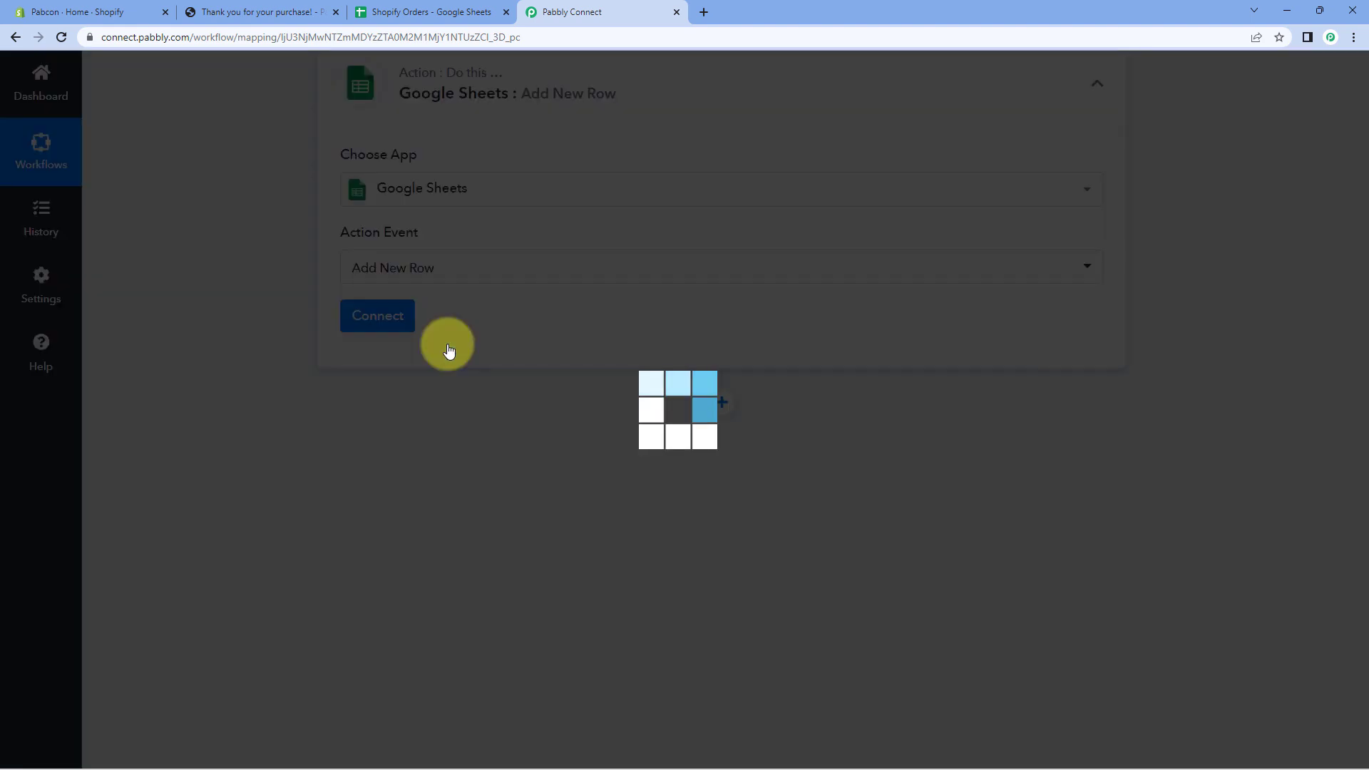
{"action": "left_click", "coordinate": [405, 319]}
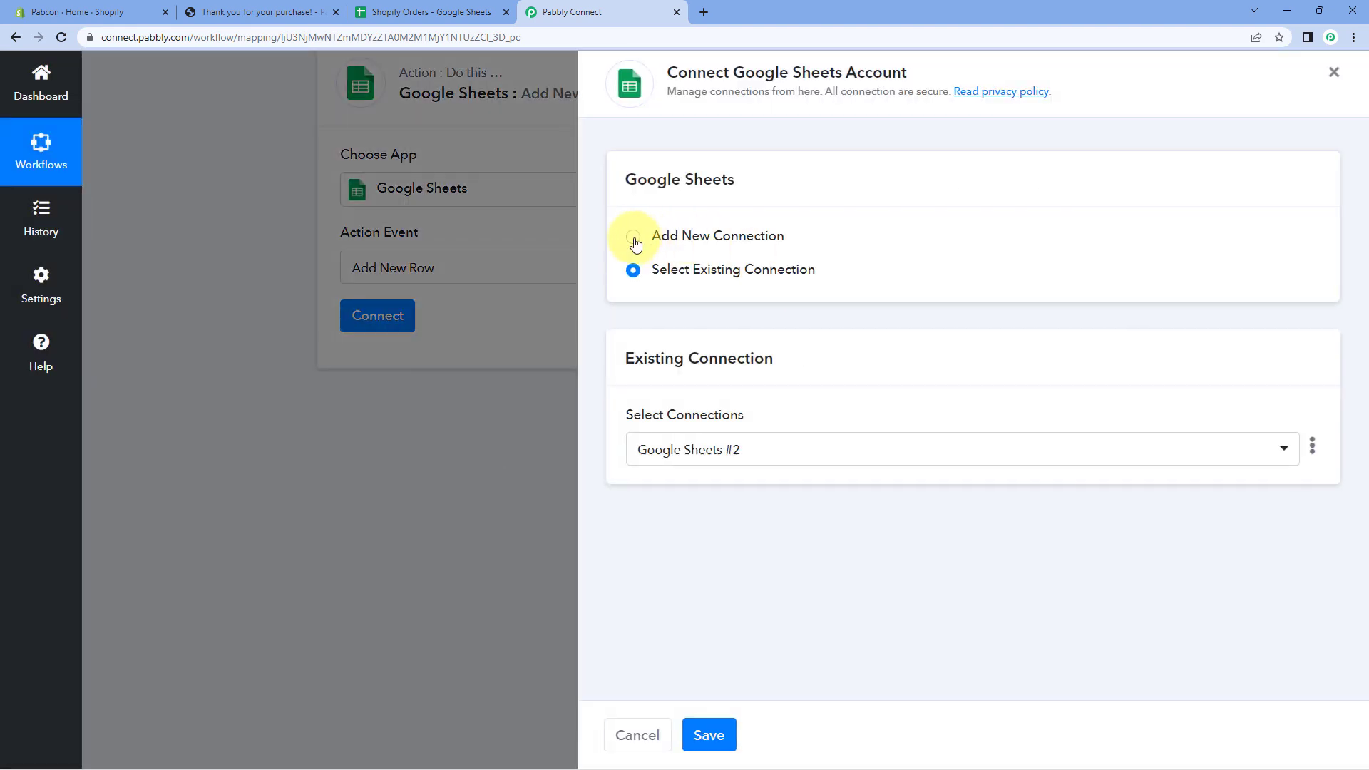
Connect a new Google account and choose the Shopify Orders spreadsheet, Sheet1.
{"action": "left_click", "coordinate": [634, 239]}
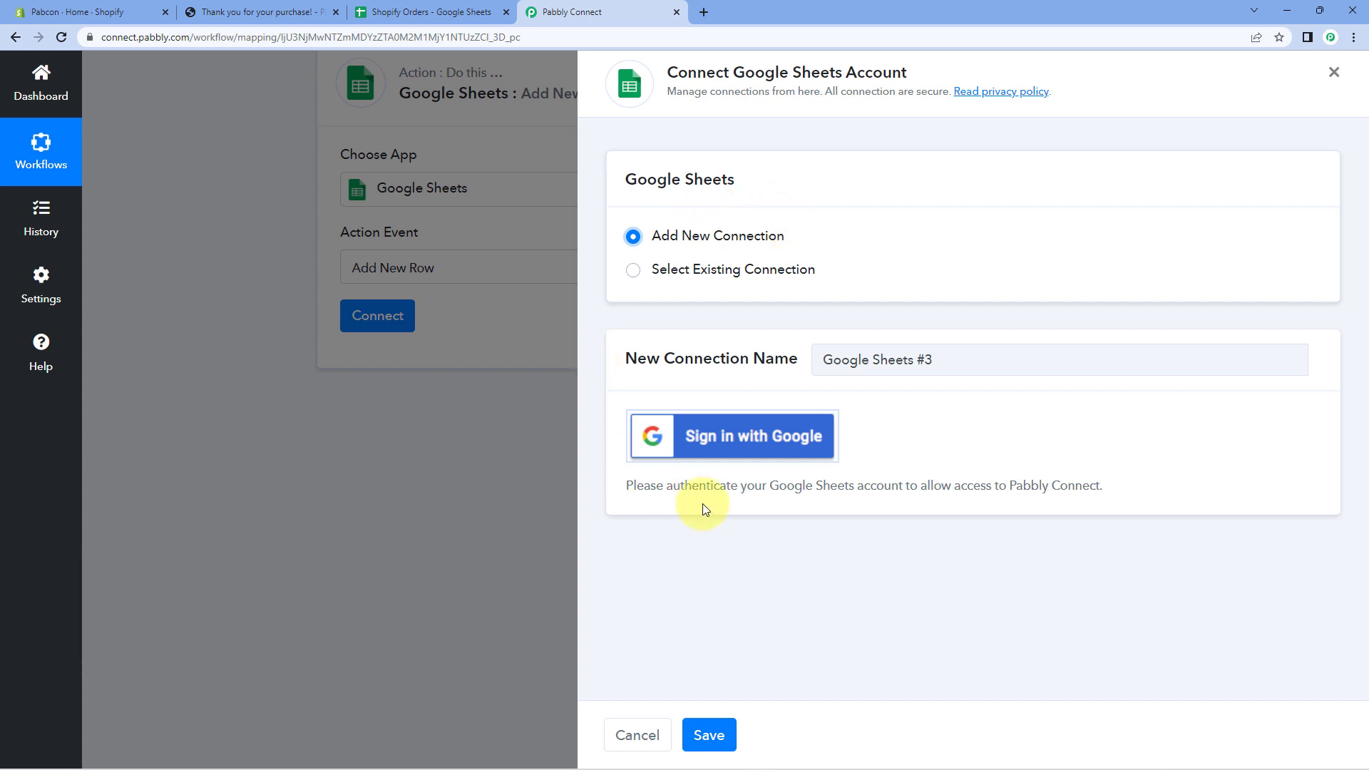
{"action": "left_click", "coordinate": [689, 448]}
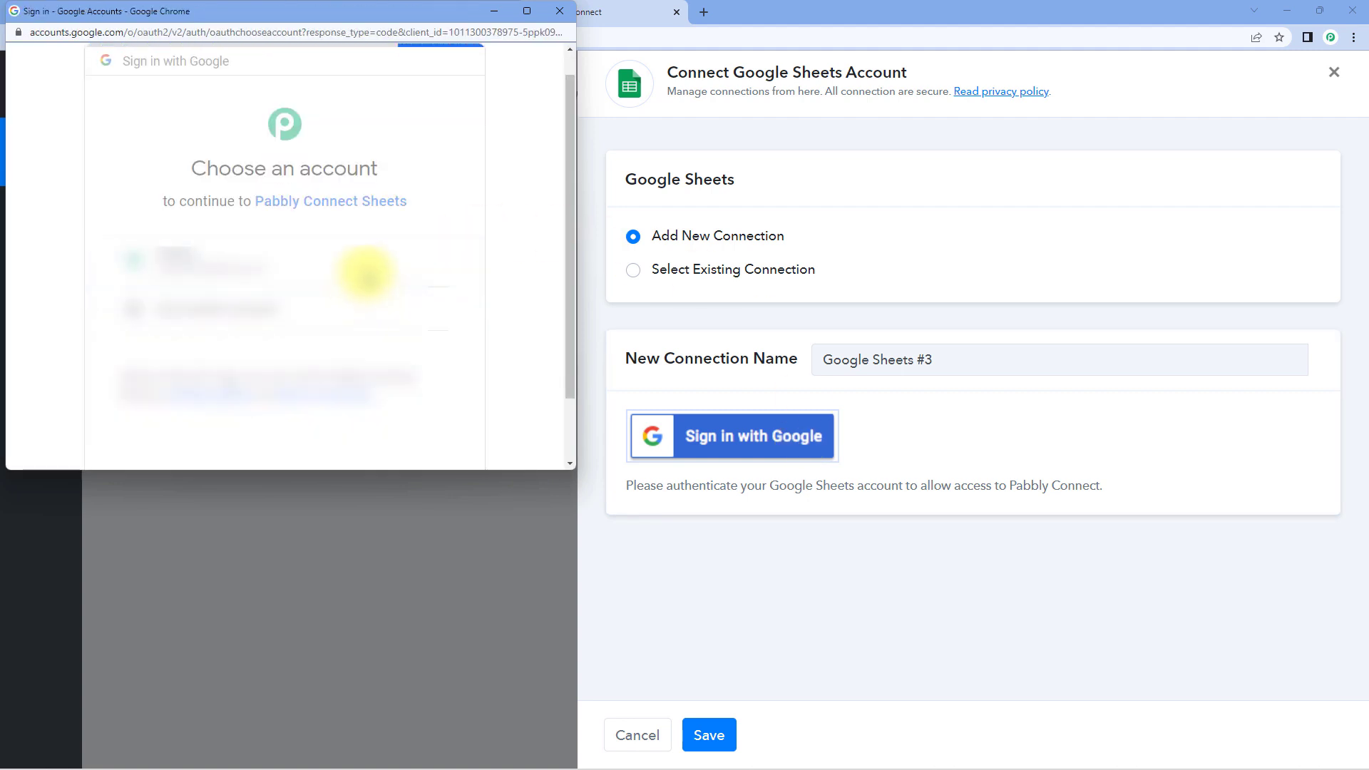
{"action": "scroll", "coordinate": [366, 278], "scroll_direction": "down", "scroll_amount": 3}
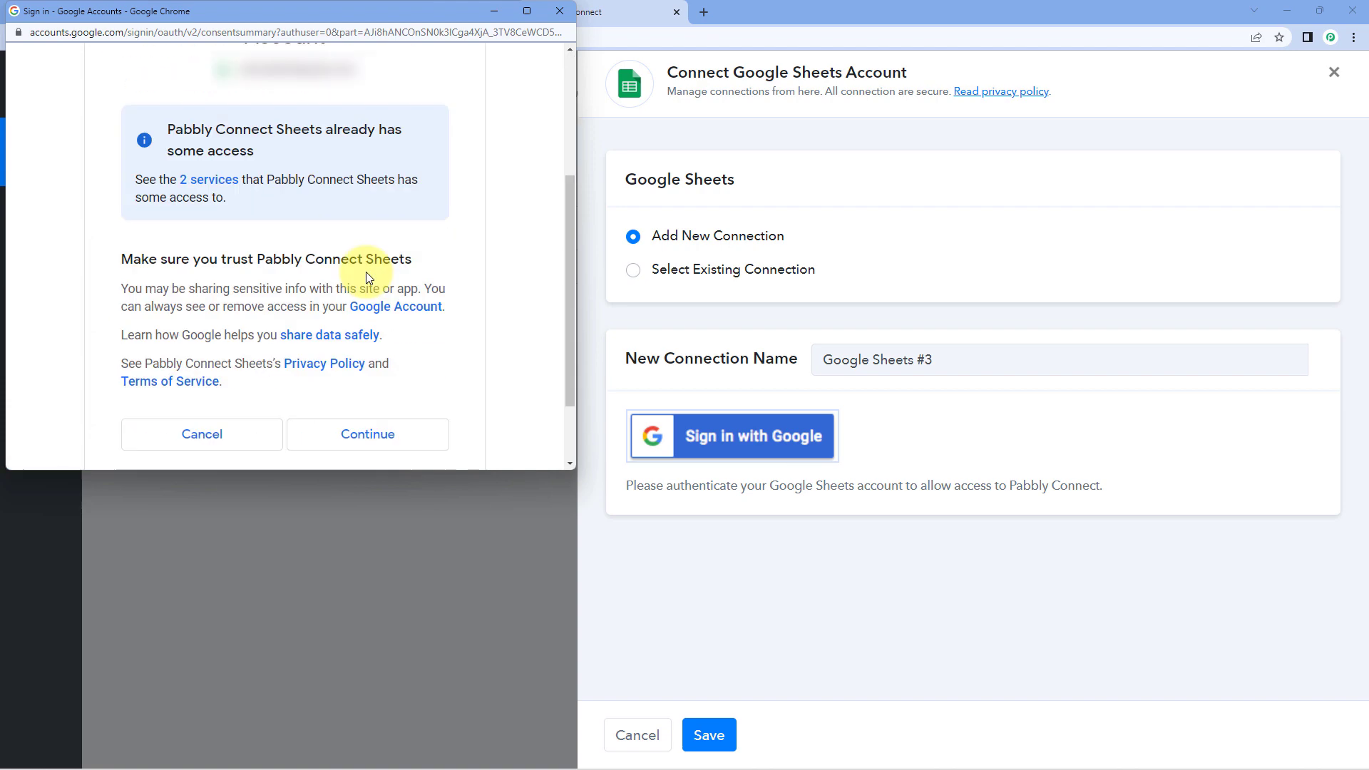
{"action": "scroll", "coordinate": [366, 278], "scroll_direction": "down", "scroll_amount": 2}
{"action": "left_click", "coordinate": [406, 338]}
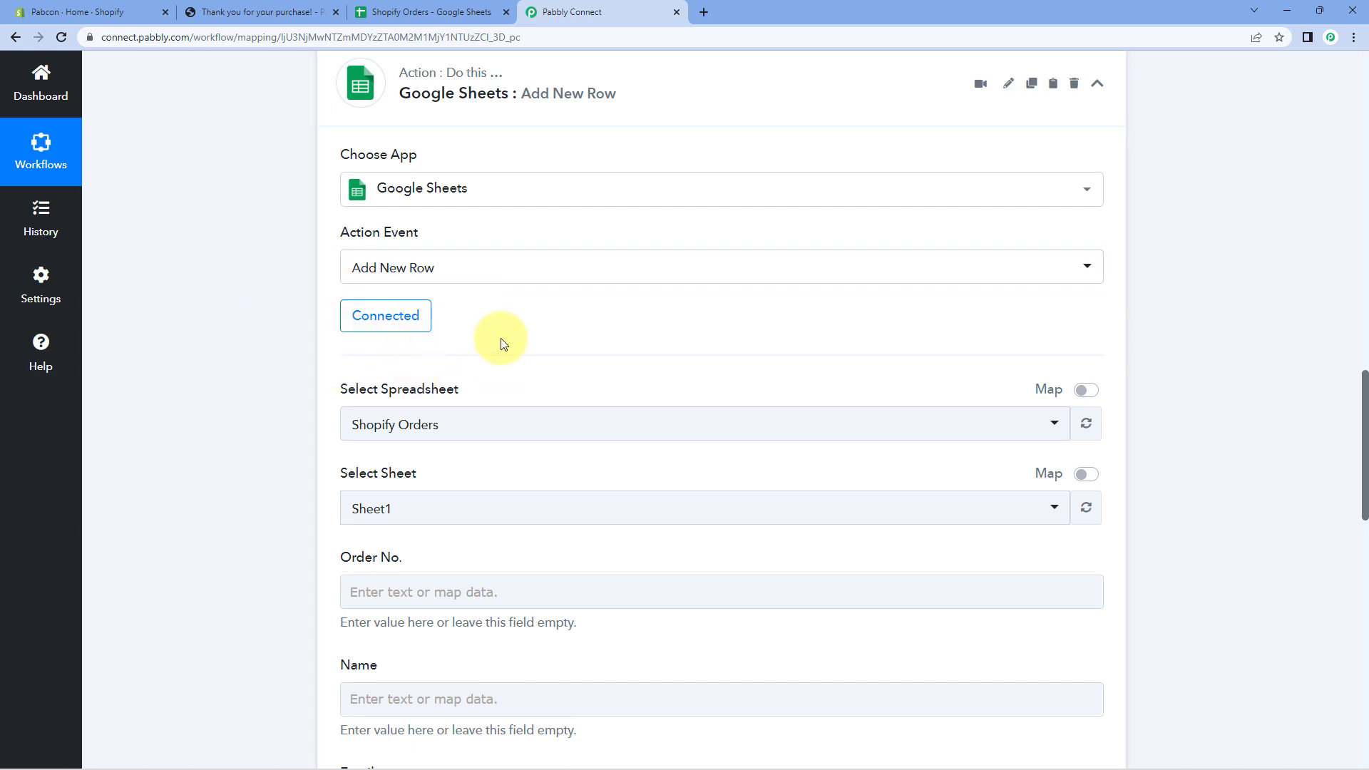
{"action": "scroll", "coordinate": [464, 328], "scroll_direction": "down", "scroll_amount": 3}
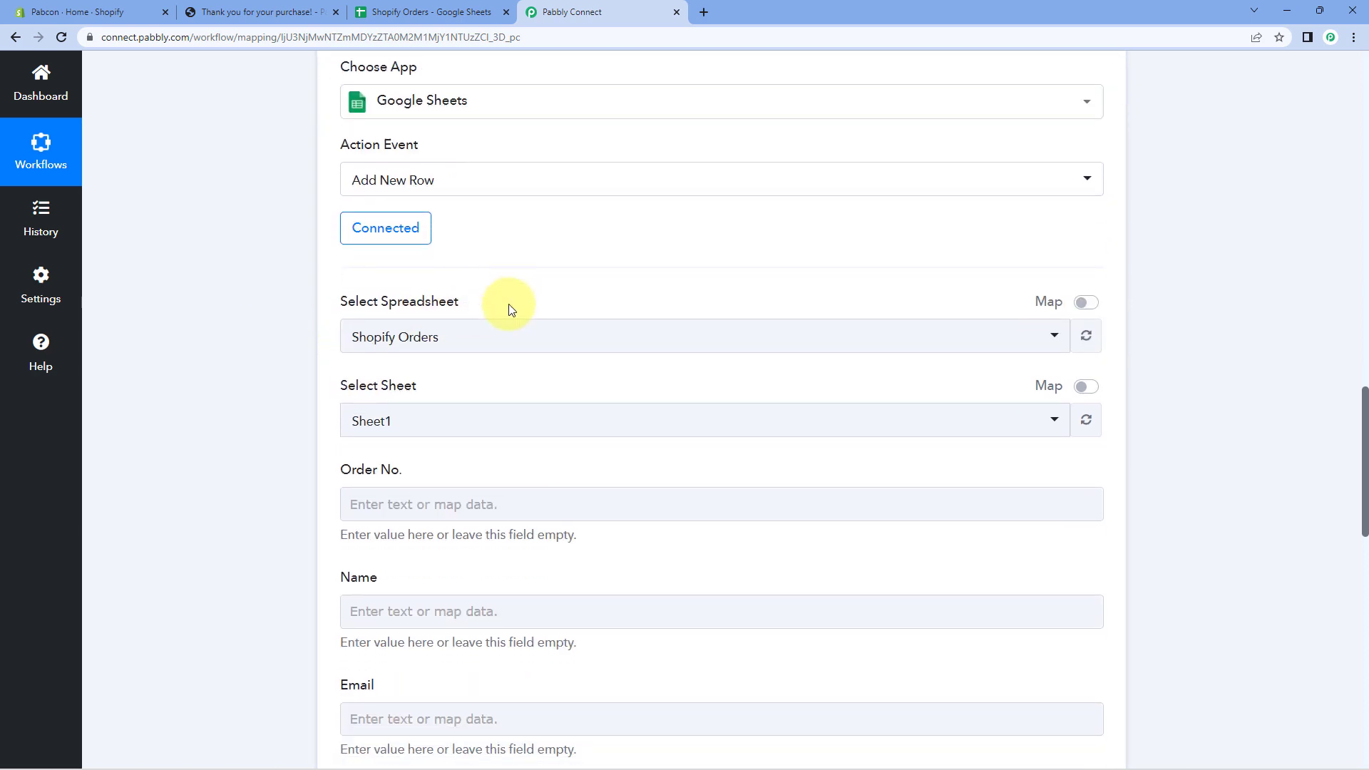
{"action": "left_click", "coordinate": [559, 211]}
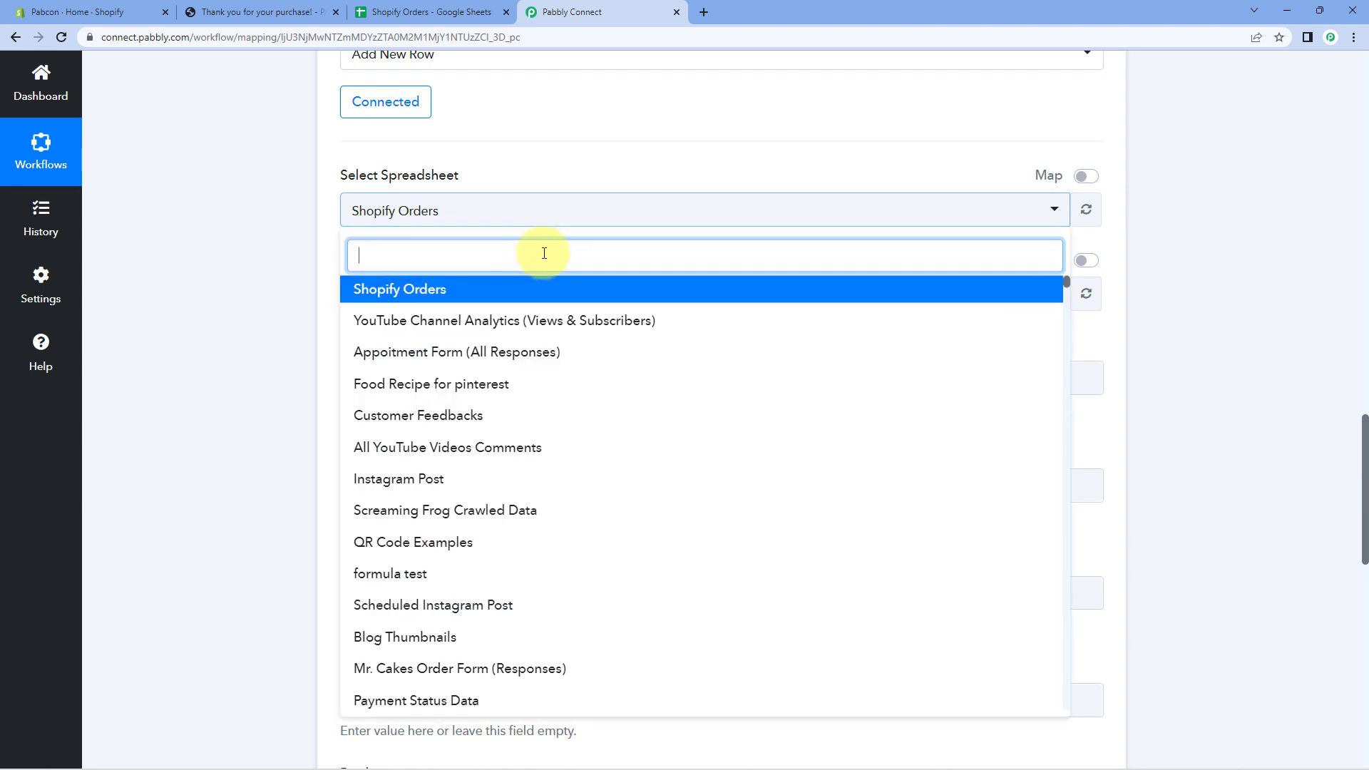
{"action": "scroll", "coordinate": [652, 376], "scroll_direction": "down", "scroll_amount": 6}
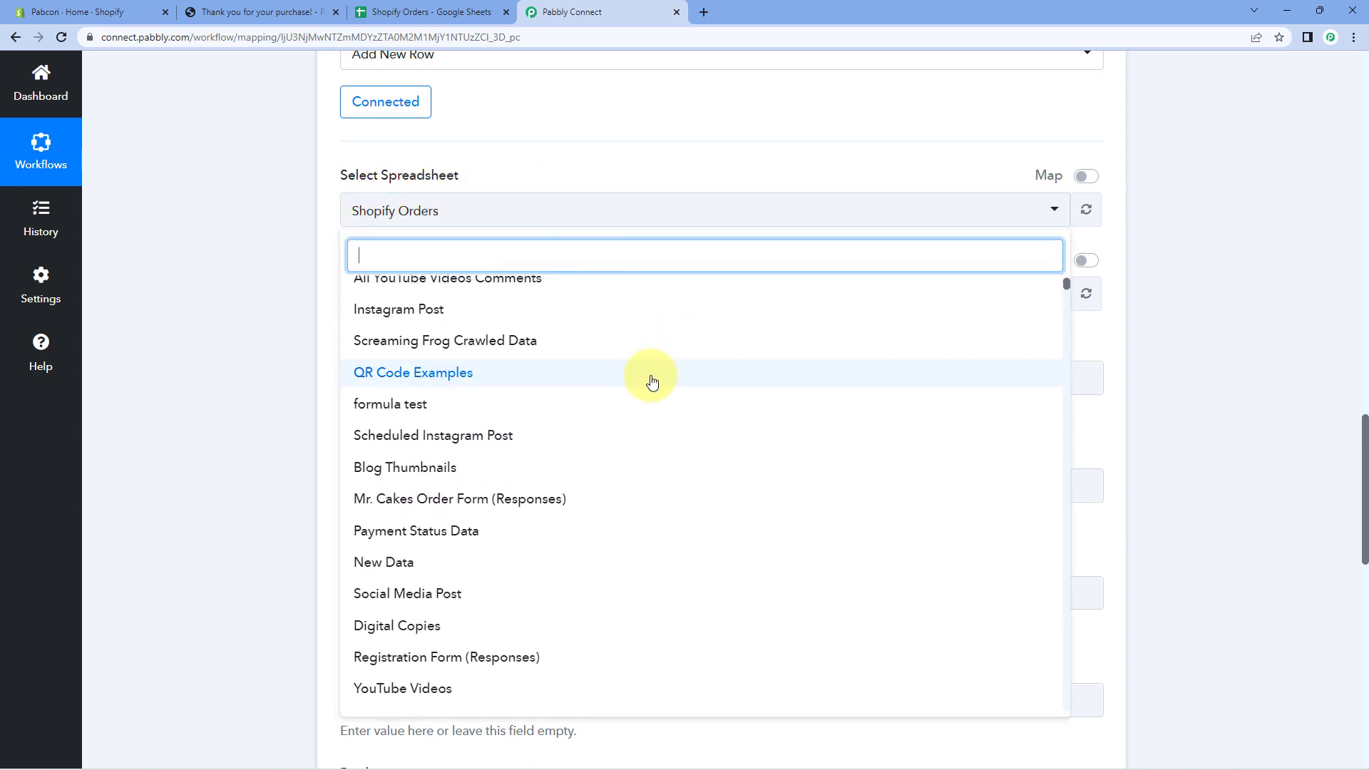
{"action": "scroll", "coordinate": [592, 396], "scroll_direction": "down", "scroll_amount": 2}
{"action": "scroll", "coordinate": [603, 396], "scroll_direction": "up", "scroll_amount": 8}
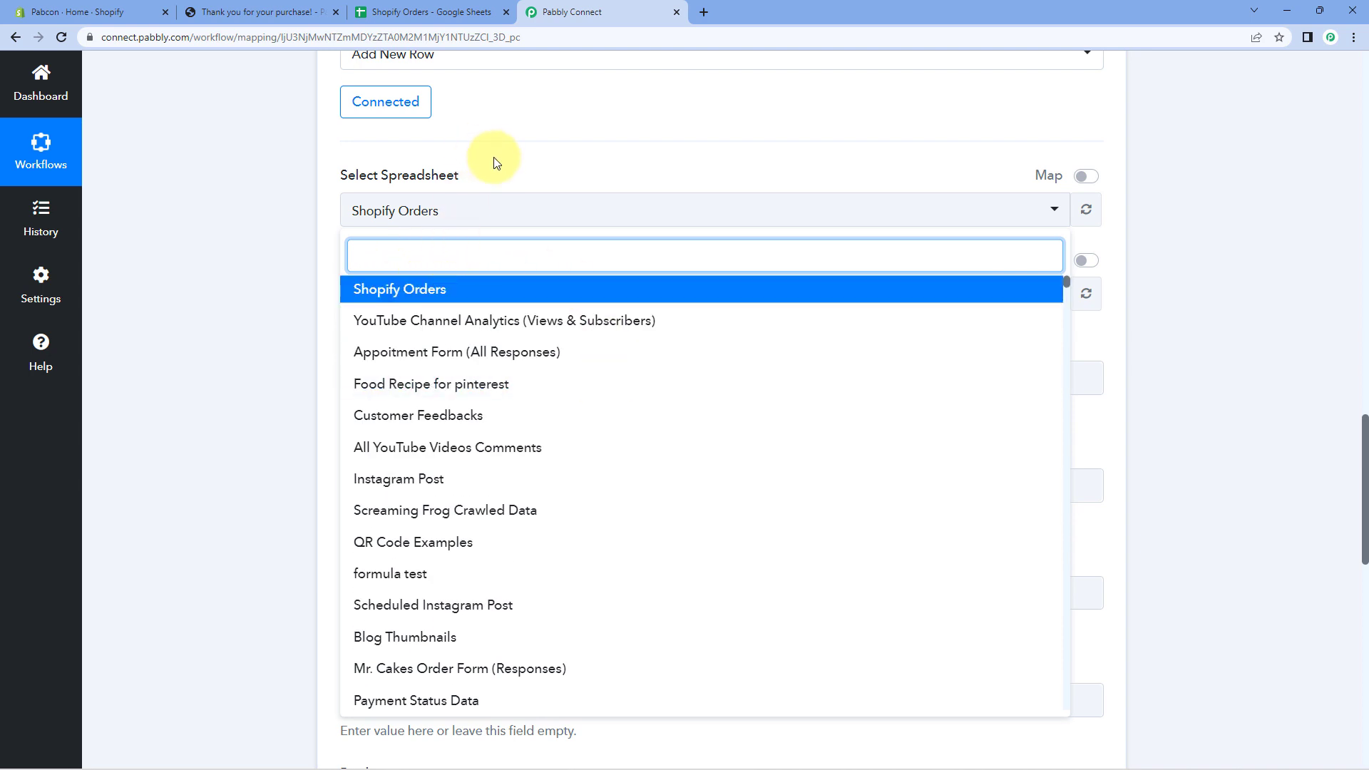
Inspect the Order No., Name and Email headers and their empty first row.
{"action": "left_click", "coordinate": [420, 13]}
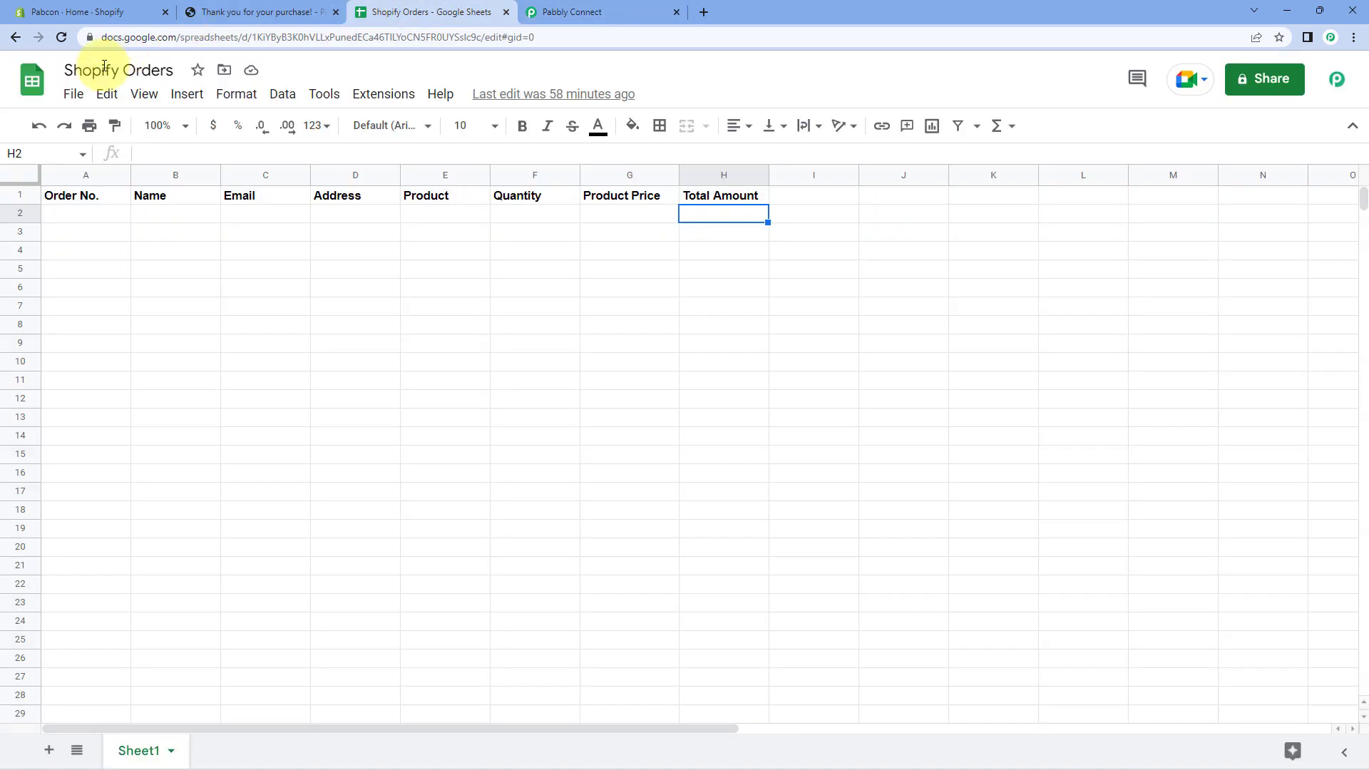
{"action": "left_click", "coordinate": [104, 222]}
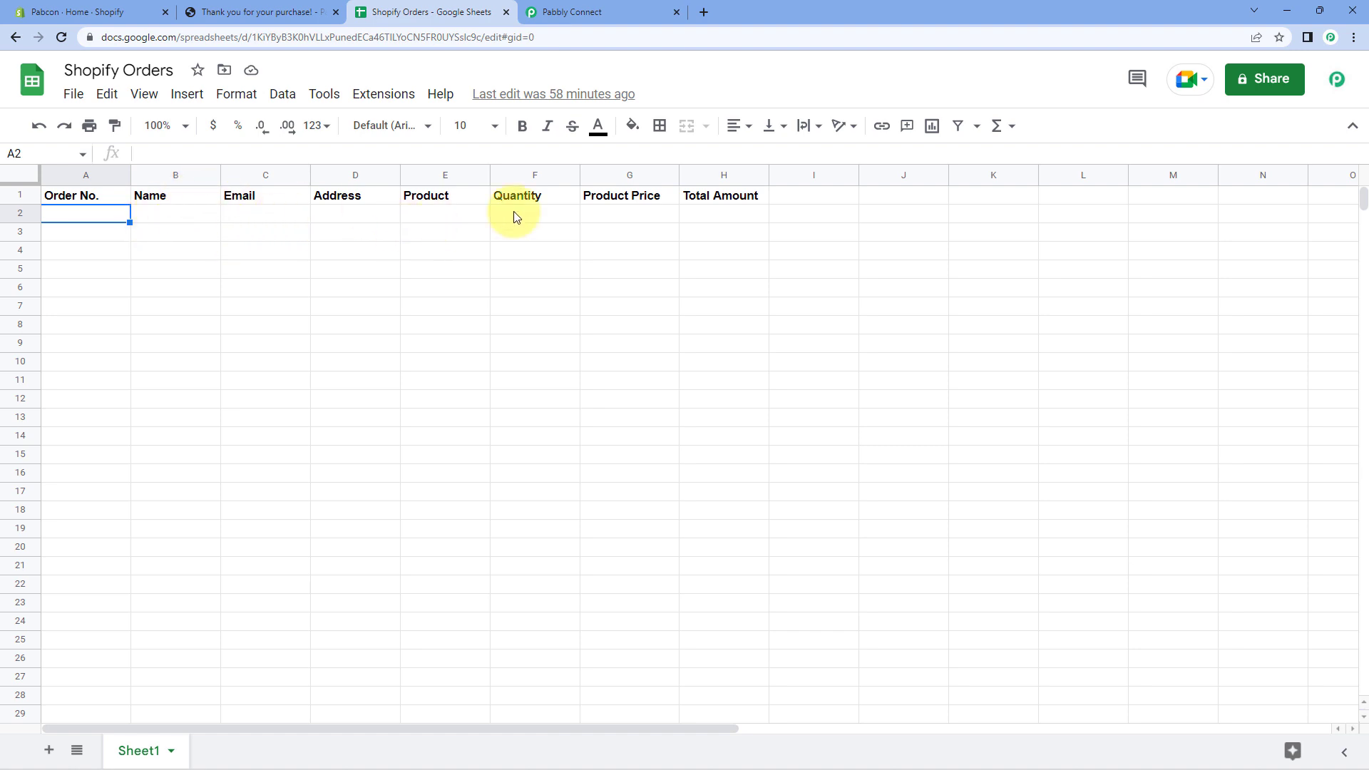
{"action": "left_click", "coordinate": [102, 199]}
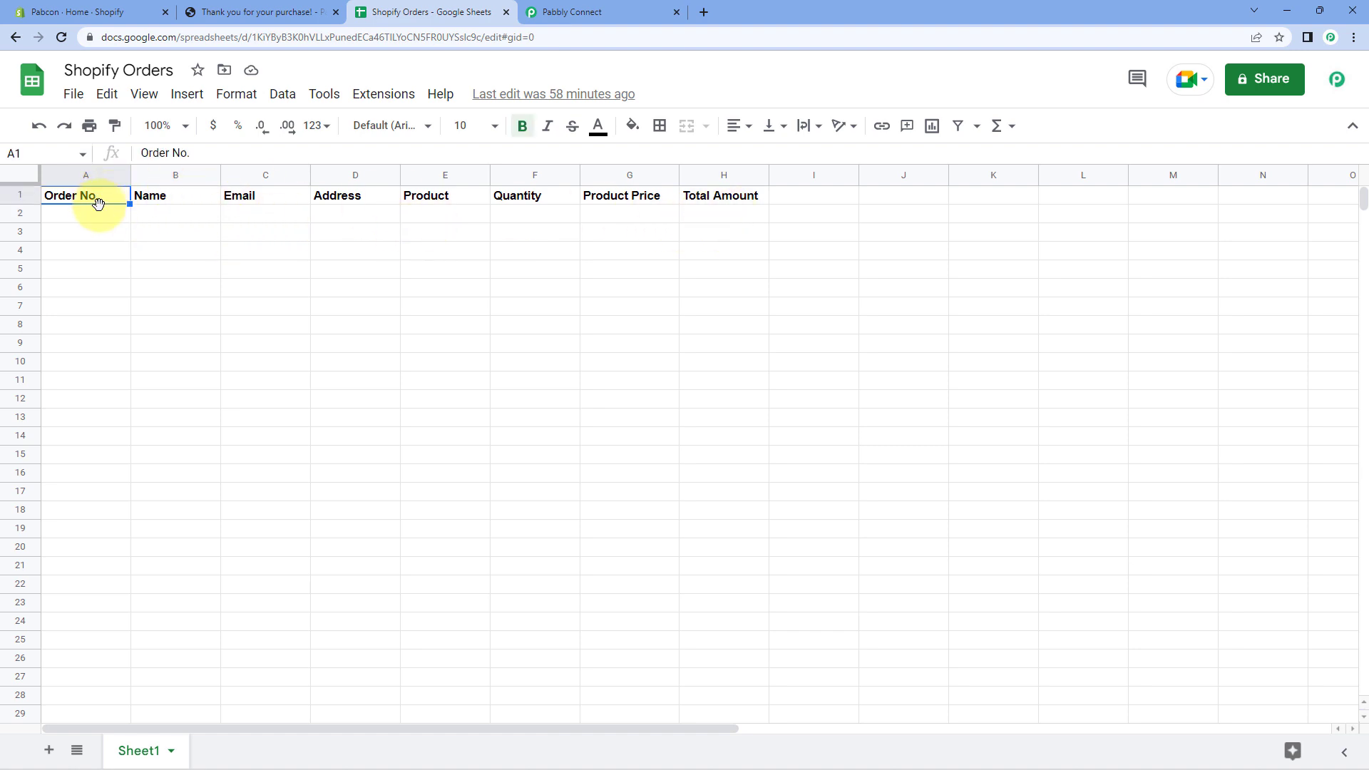
{"action": "left_click", "coordinate": [98, 217]}
{"action": "left_click", "coordinate": [196, 201]}
{"action": "left_click", "coordinate": [193, 214]}
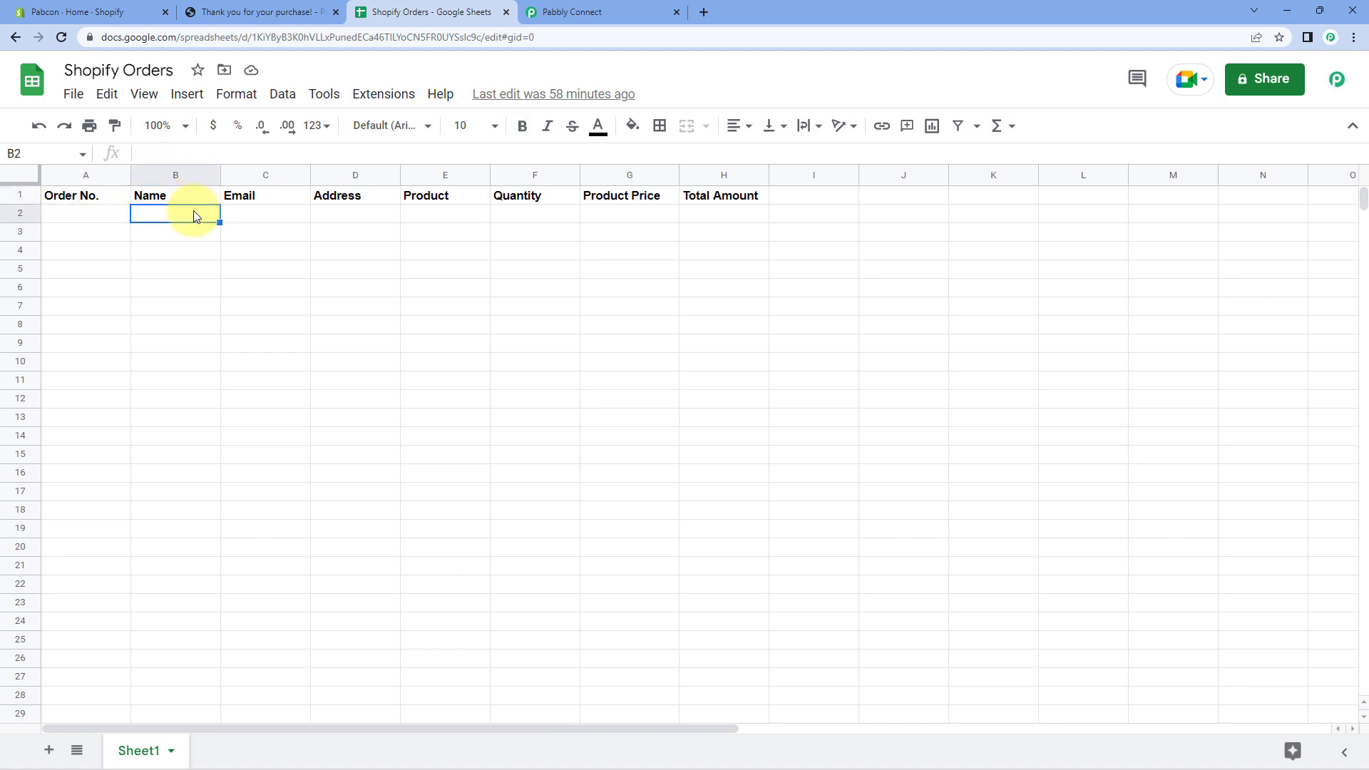
{"action": "left_click", "coordinate": [274, 215]}
Review the Address, Product, Quantity, Product Price and Total Amount columns, then return to Pabbly.
{"action": "left_click", "coordinate": [340, 218]}
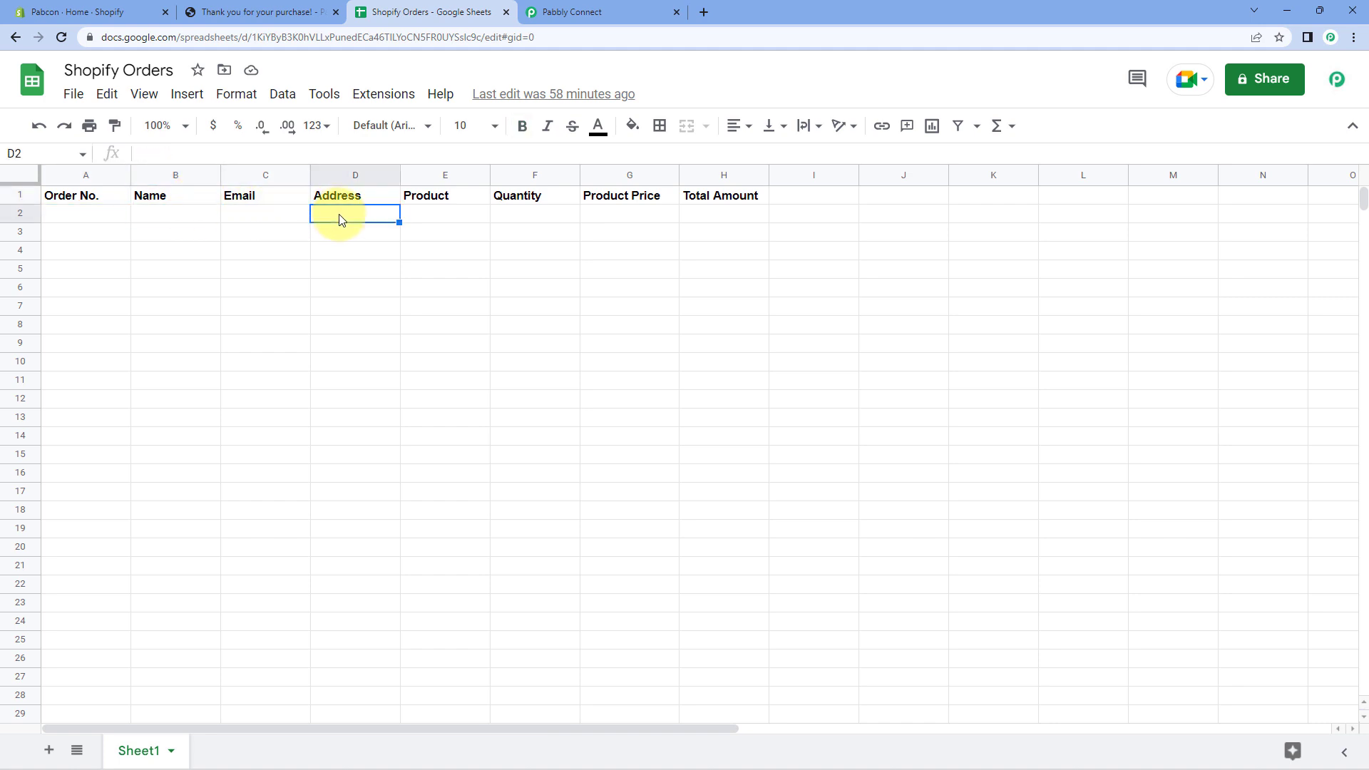
{"action": "left_click", "coordinate": [453, 217]}
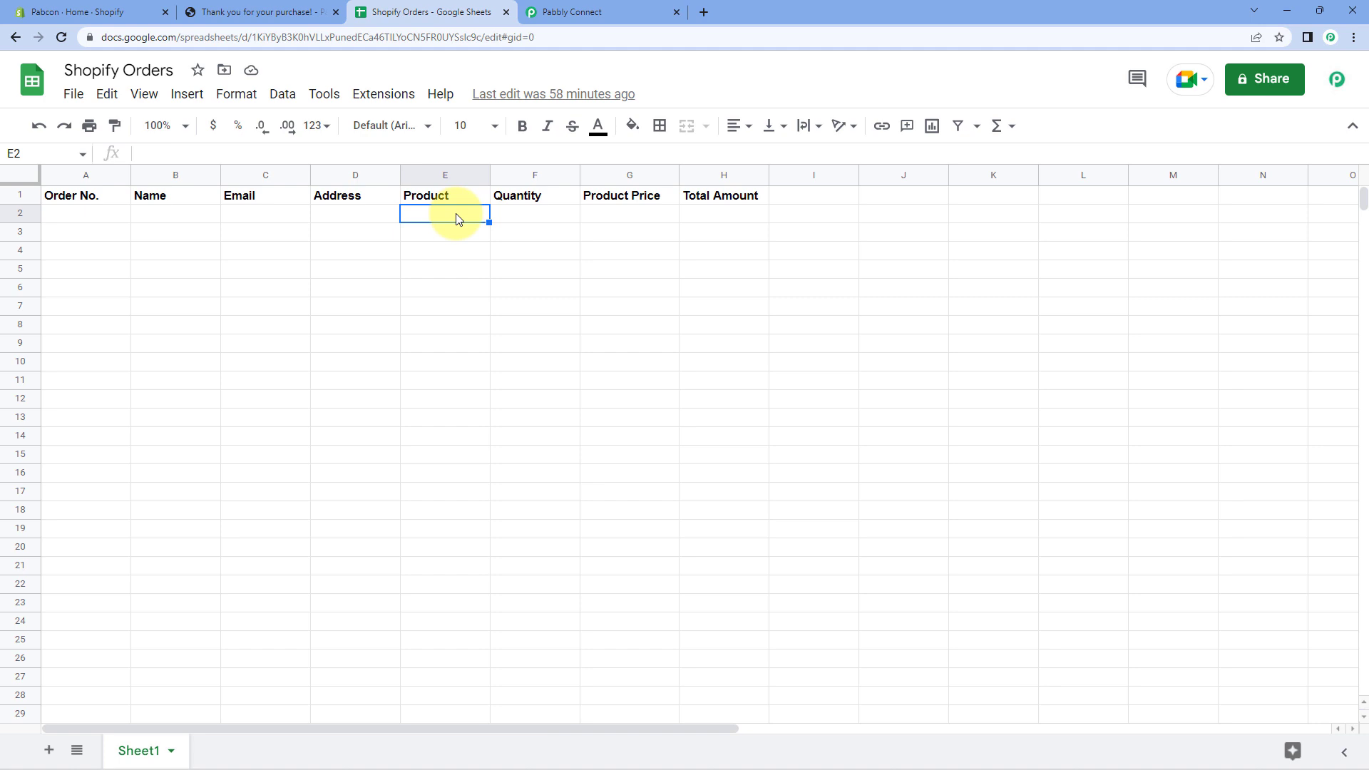
{"action": "left_click", "coordinate": [521, 219]}
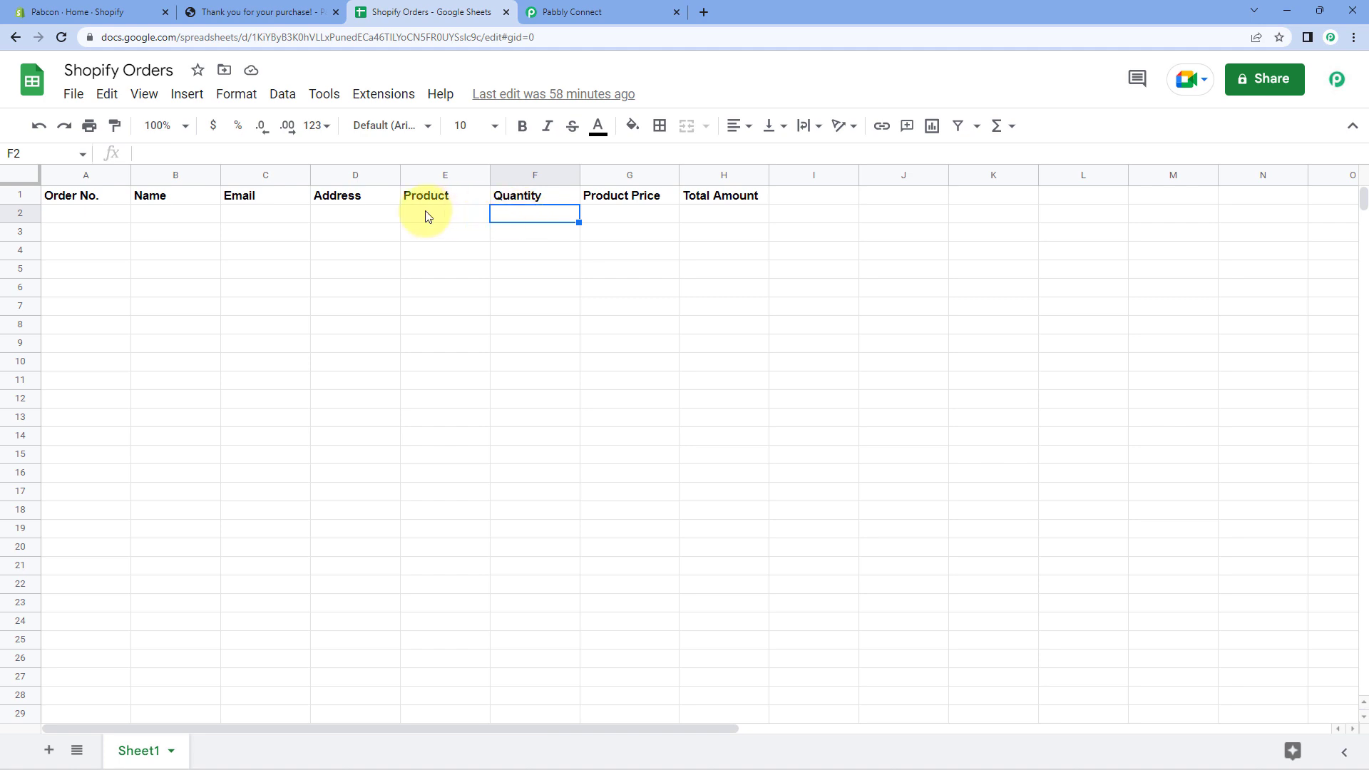
{"action": "left_click", "coordinate": [643, 215]}
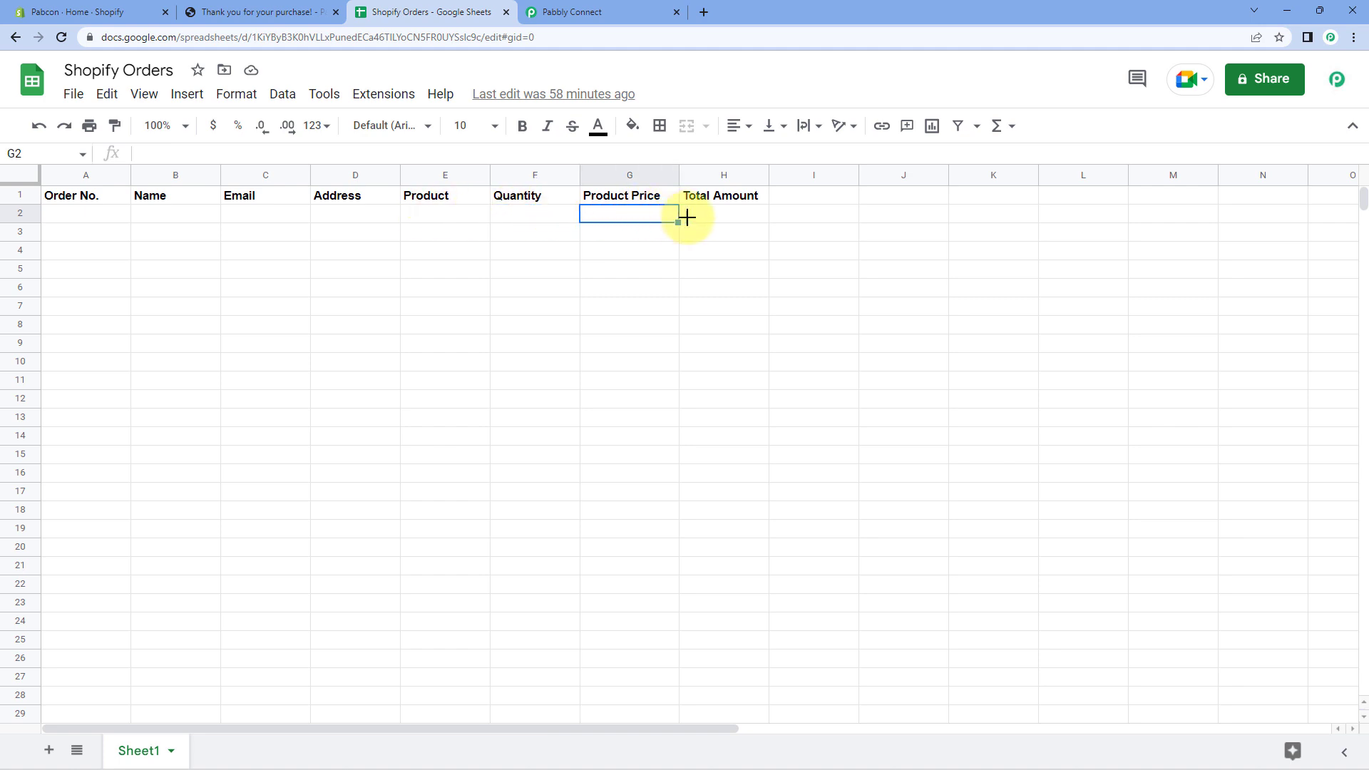
{"action": "left_click", "coordinate": [719, 220]}
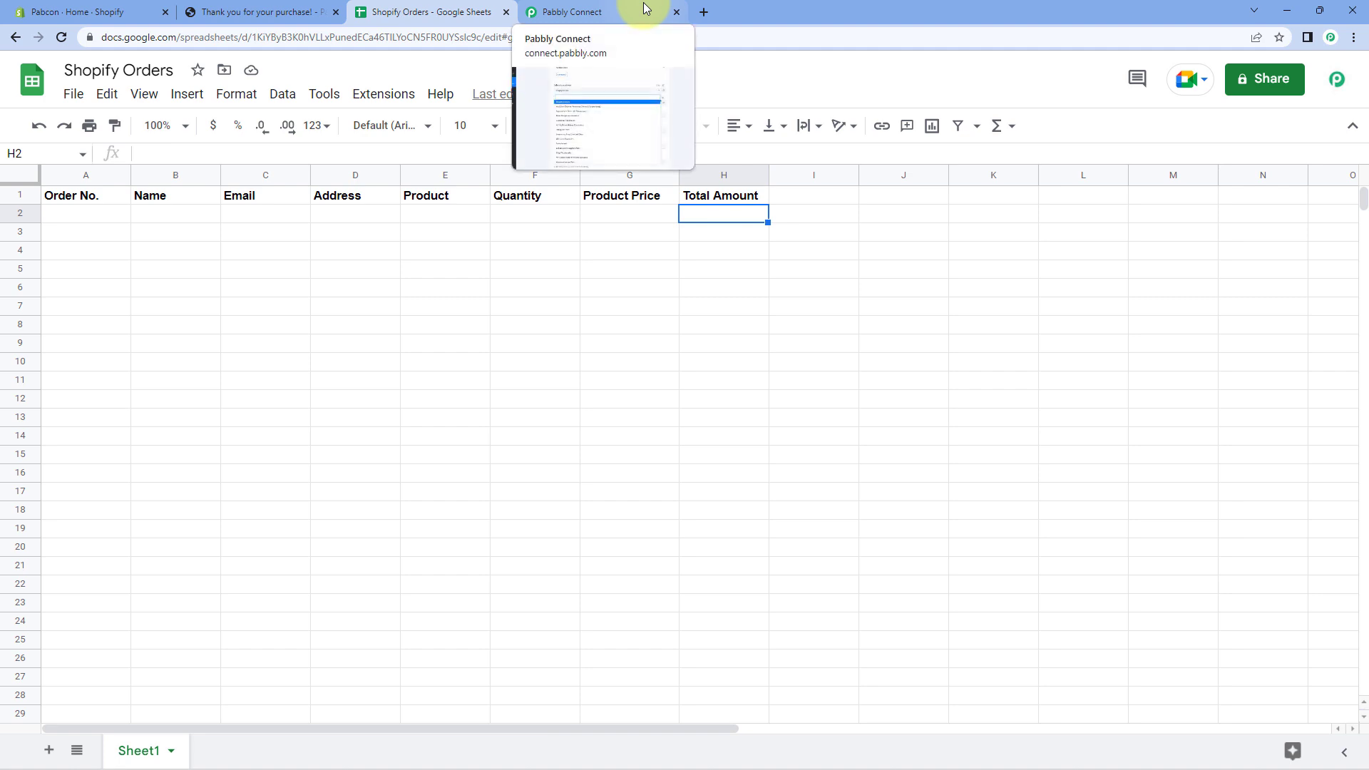
{"action": "left_click", "coordinate": [77, 219]}
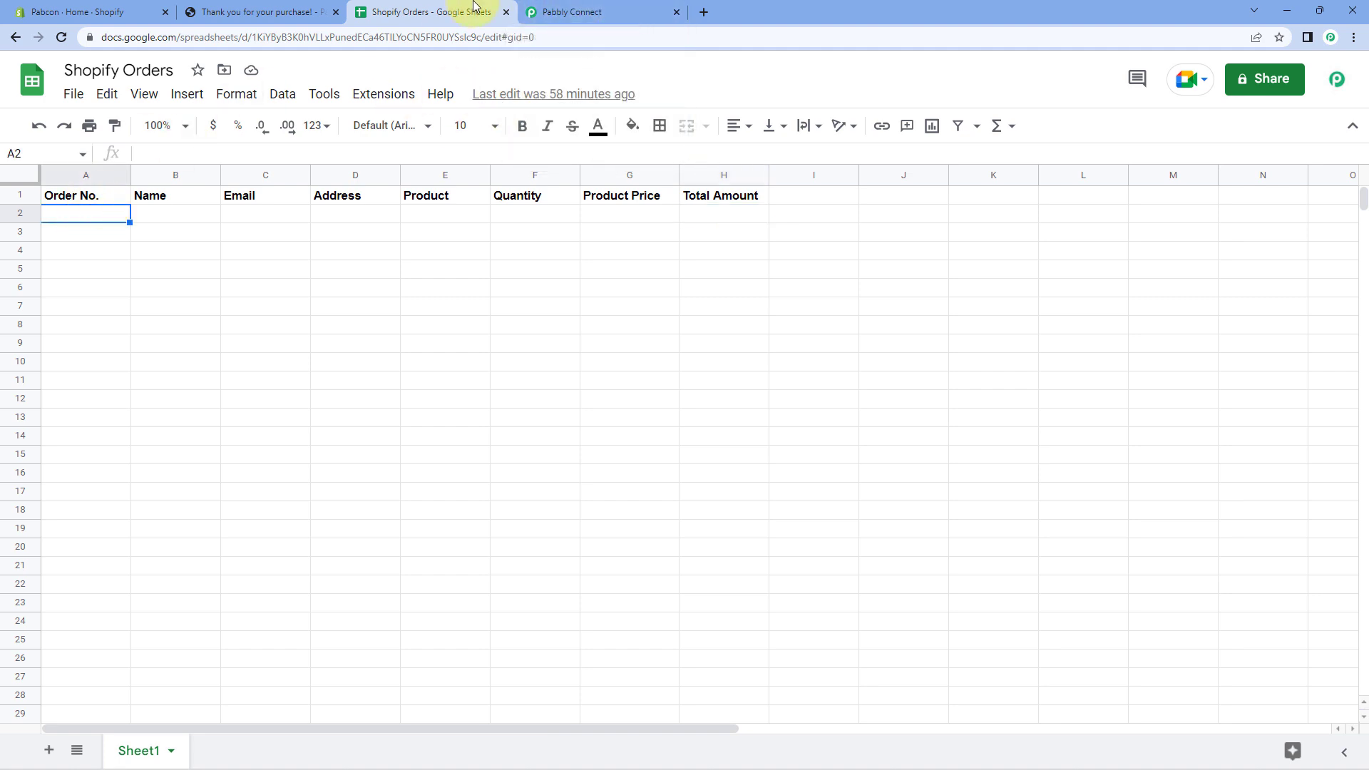
{"action": "left_click", "coordinate": [563, 12]}
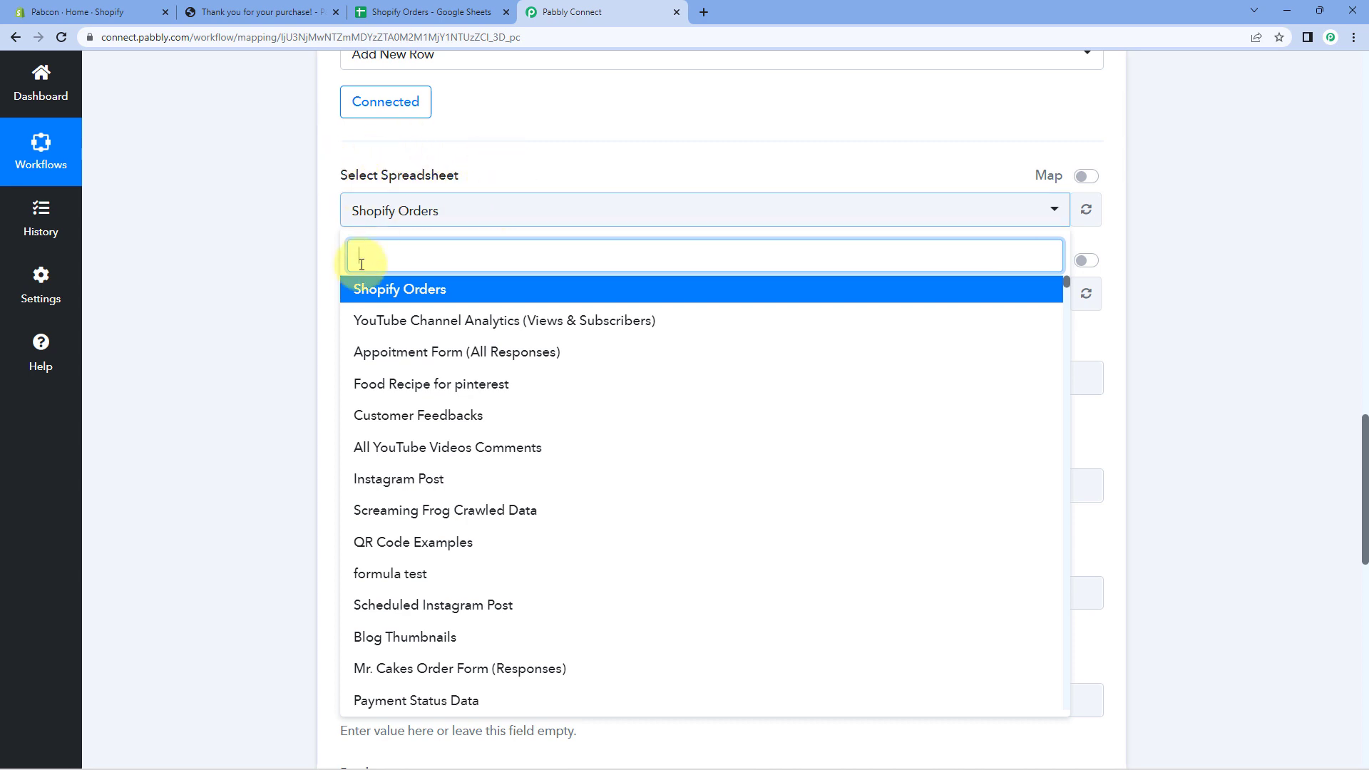
Keep Shopify Orders as the target spreadsheet and check it in Google Sheets.
{"action": "left_click", "coordinate": [428, 290]}
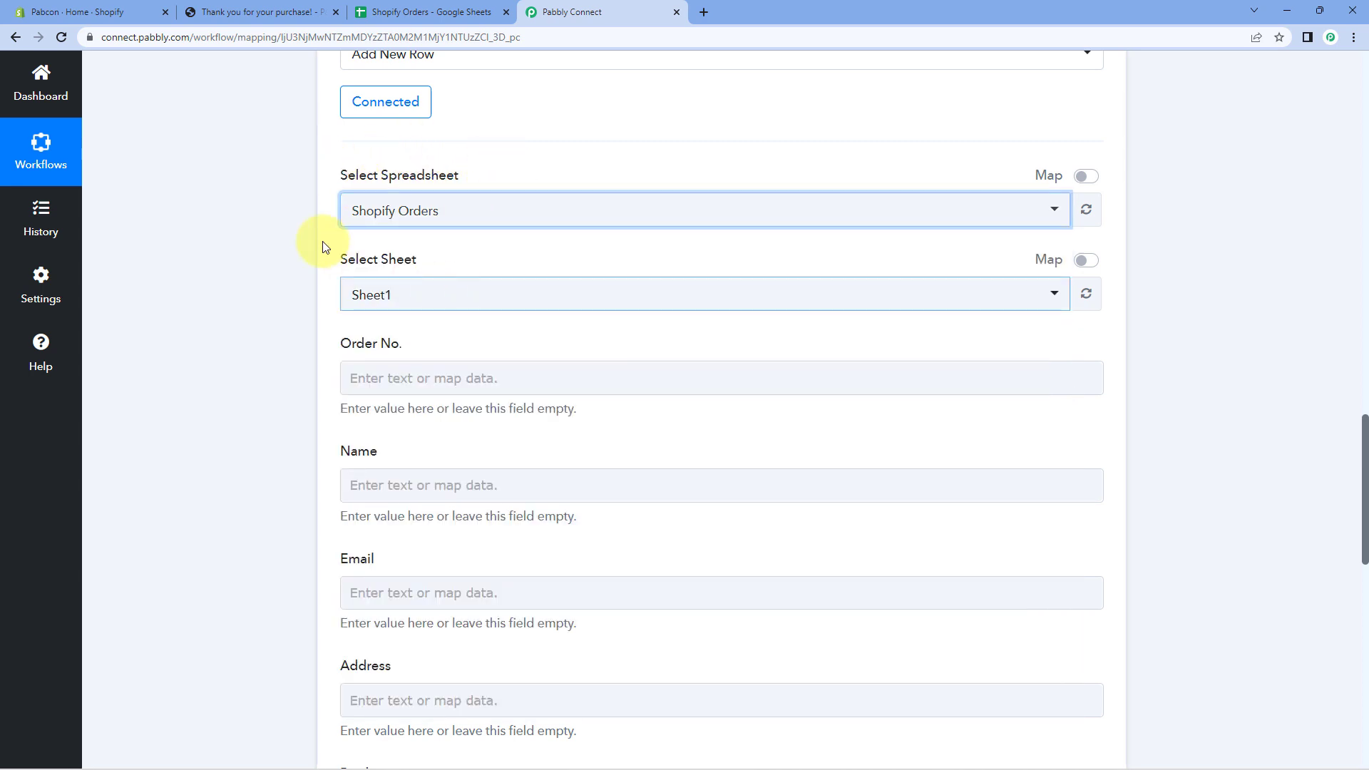
{"action": "left_click", "coordinate": [321, 204]}
{"action": "scroll", "coordinate": [304, 190], "scroll_direction": "down", "scroll_amount": 1}
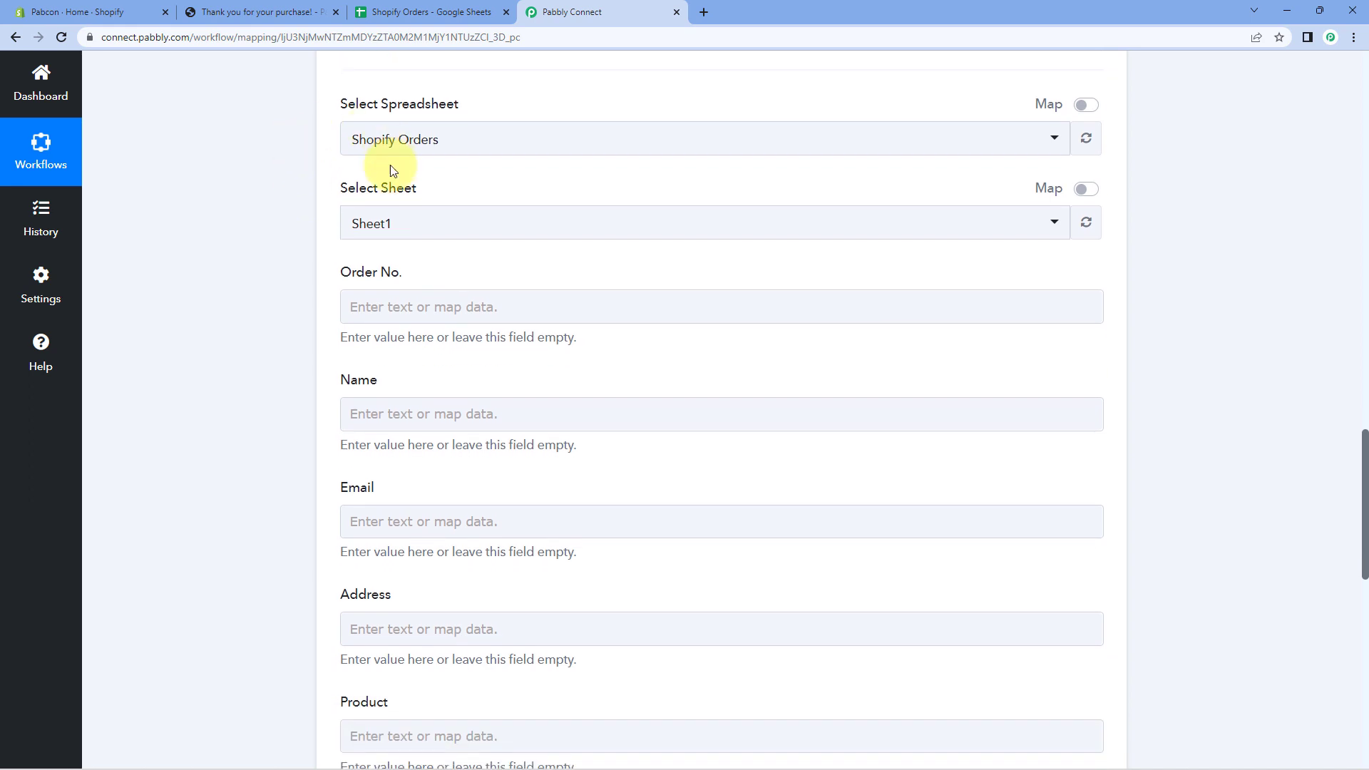
{"action": "left_click", "coordinate": [428, 12]}
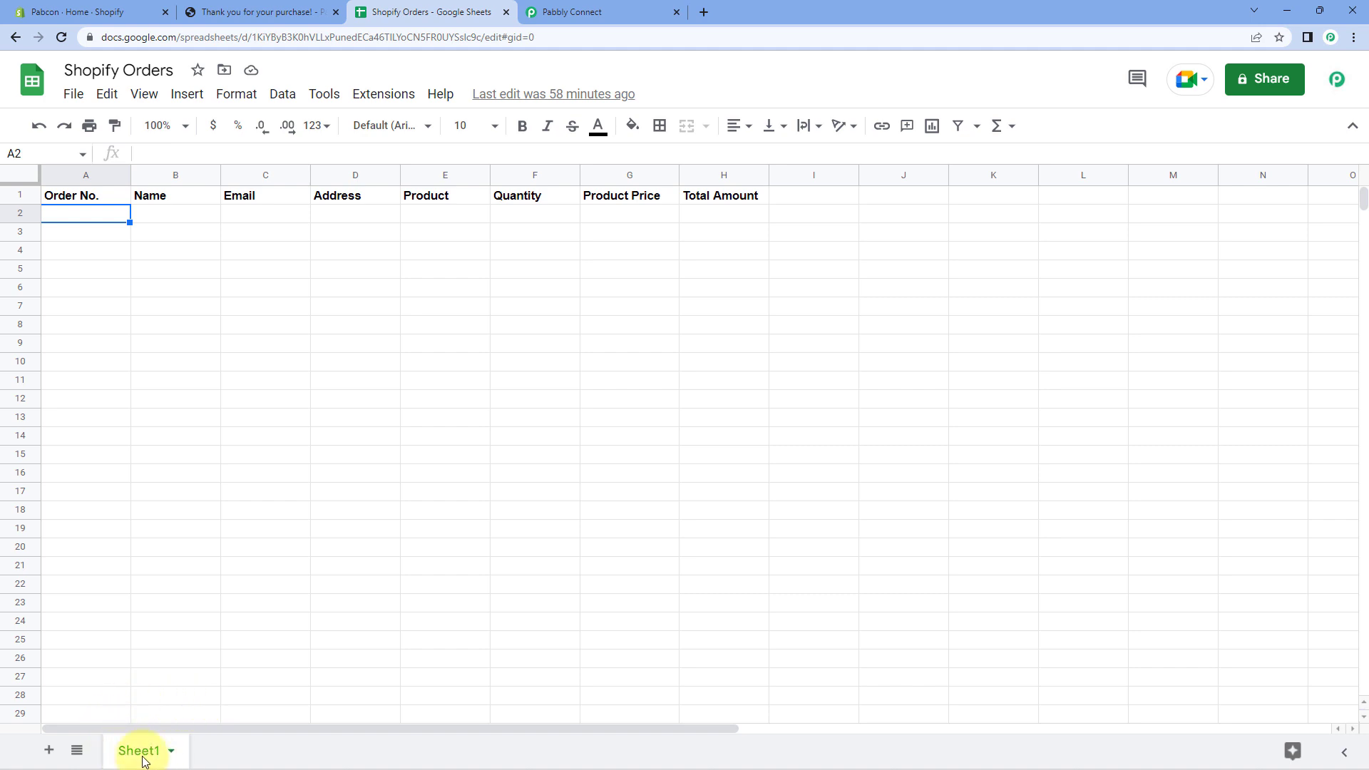
{"action": "left_click", "coordinate": [581, 12]}
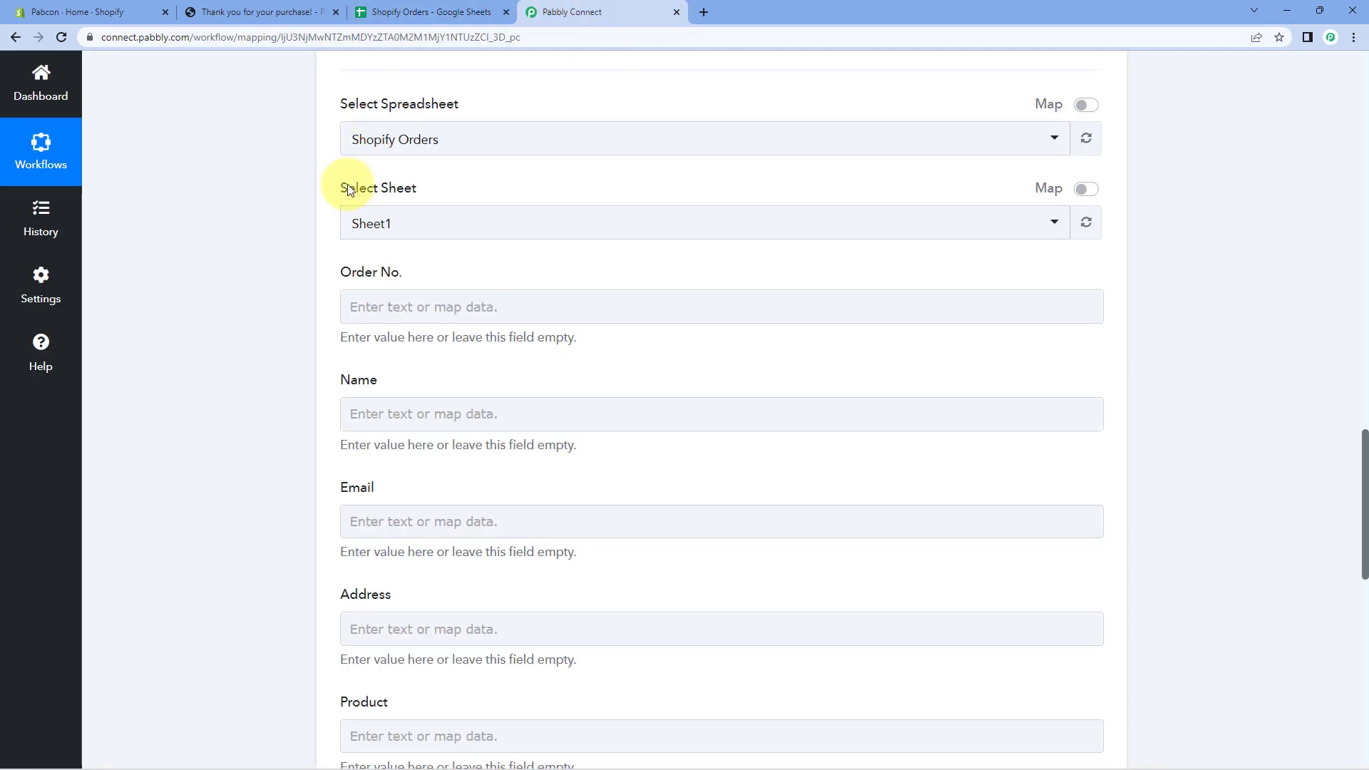
Choose Sheet1 and review its eight column fields against the sheet's headings.
{"action": "left_click", "coordinate": [437, 229]}
{"action": "left_click", "coordinate": [404, 305]}
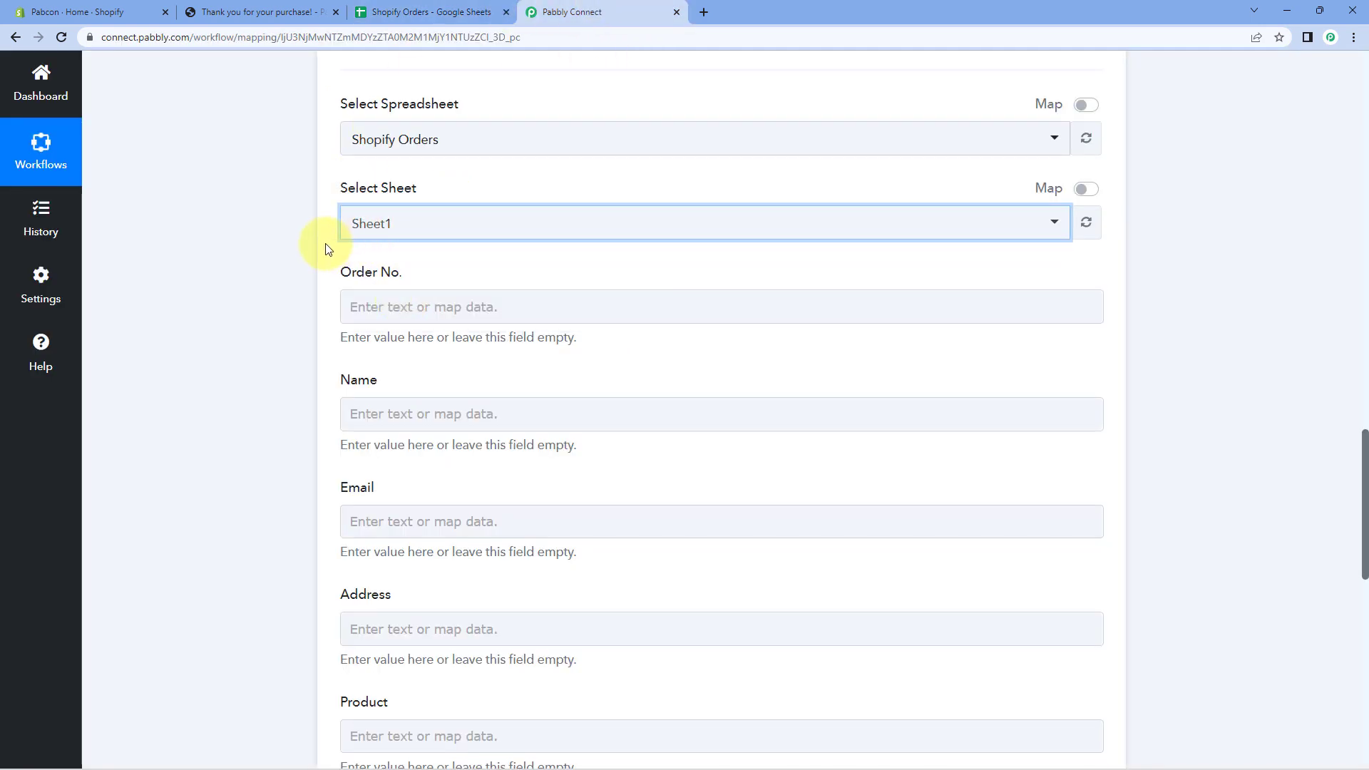
{"action": "scroll", "coordinate": [323, 246], "scroll_direction": "down", "scroll_amount": 1}
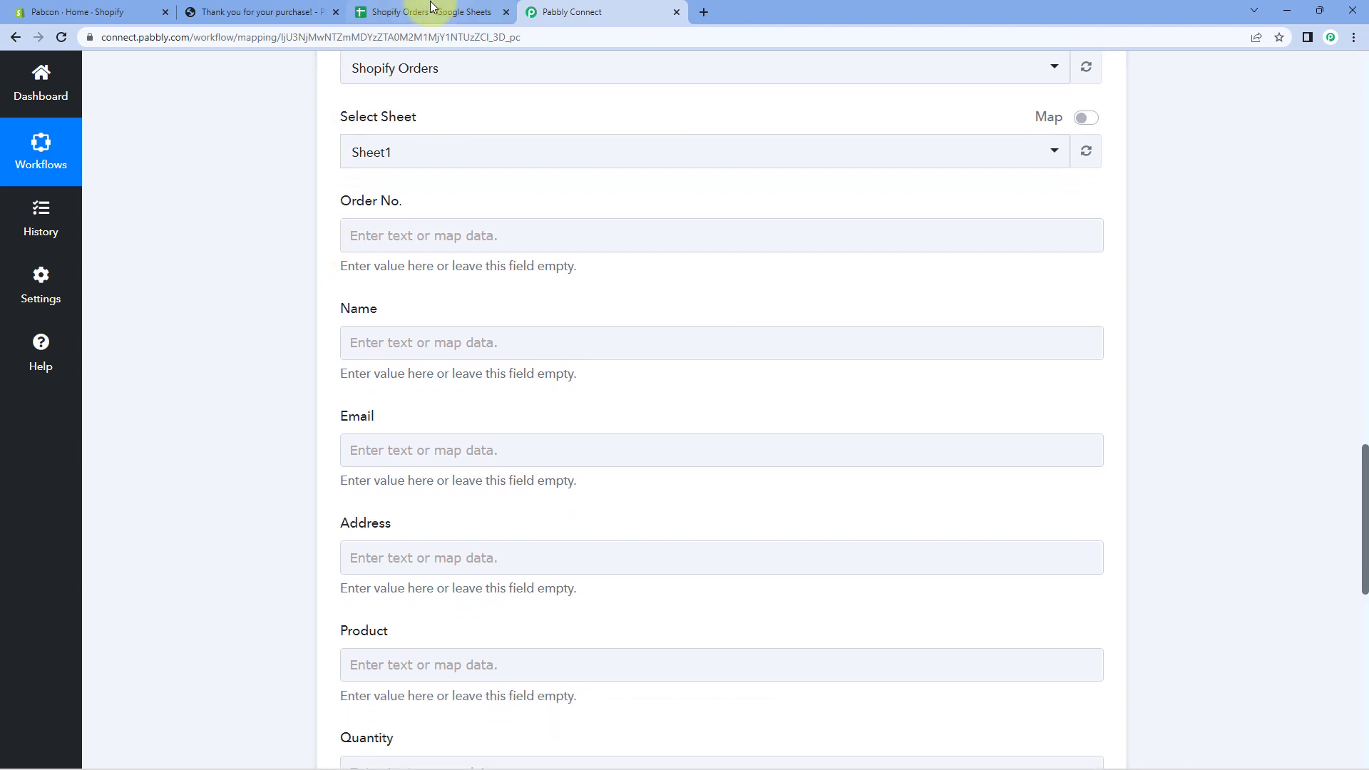
{"action": "left_click", "coordinate": [432, 11]}
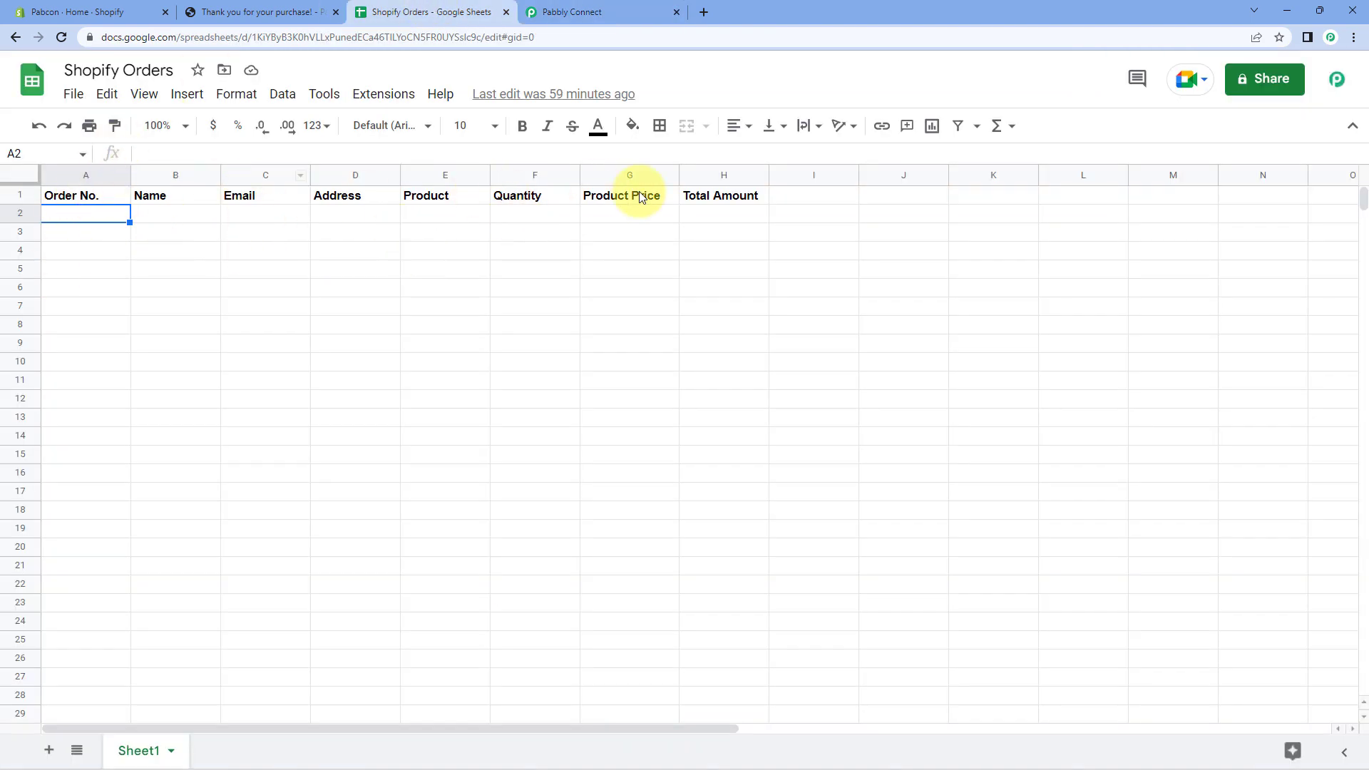
{"action": "left_click", "coordinate": [648, 8]}
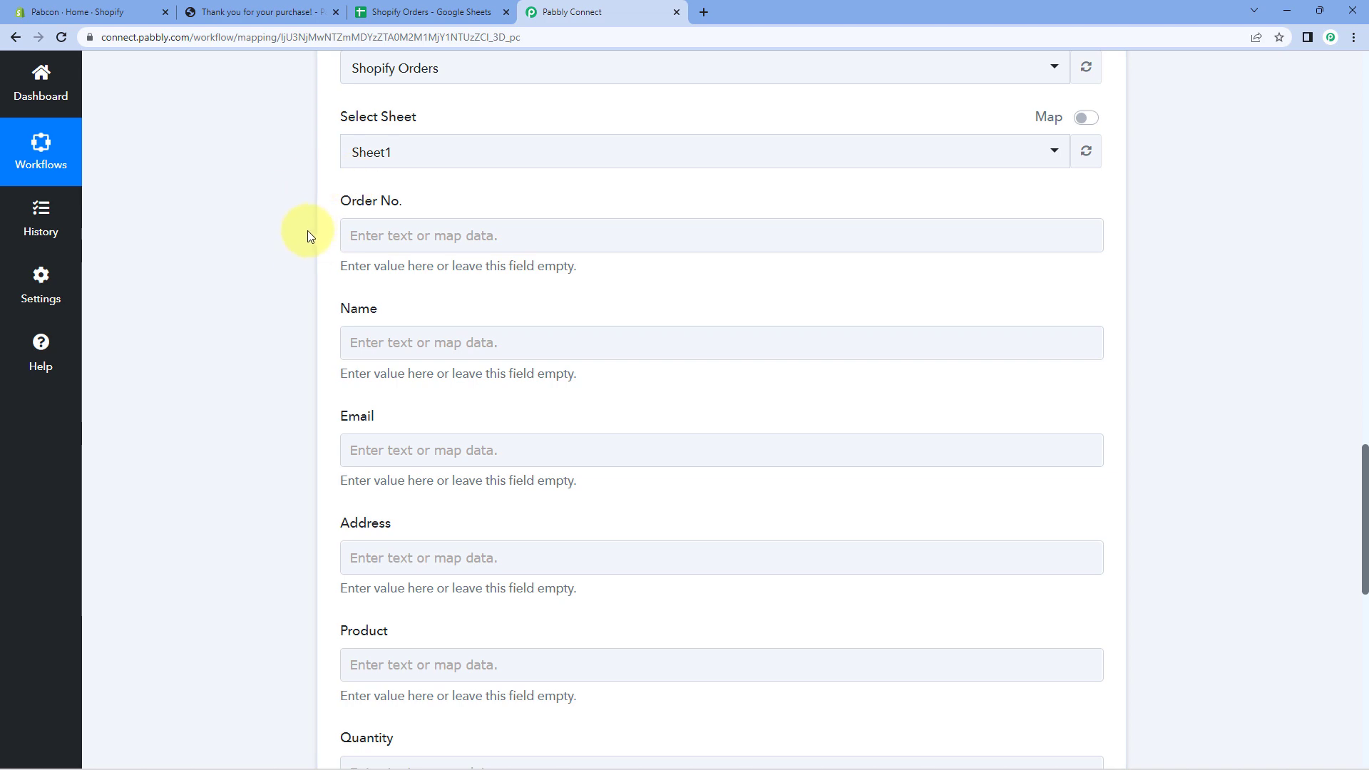
{"action": "scroll", "coordinate": [306, 229], "scroll_direction": "down", "scroll_amount": 3}
{"action": "scroll", "coordinate": [306, 297], "scroll_direction": "down", "scroll_amount": 4}
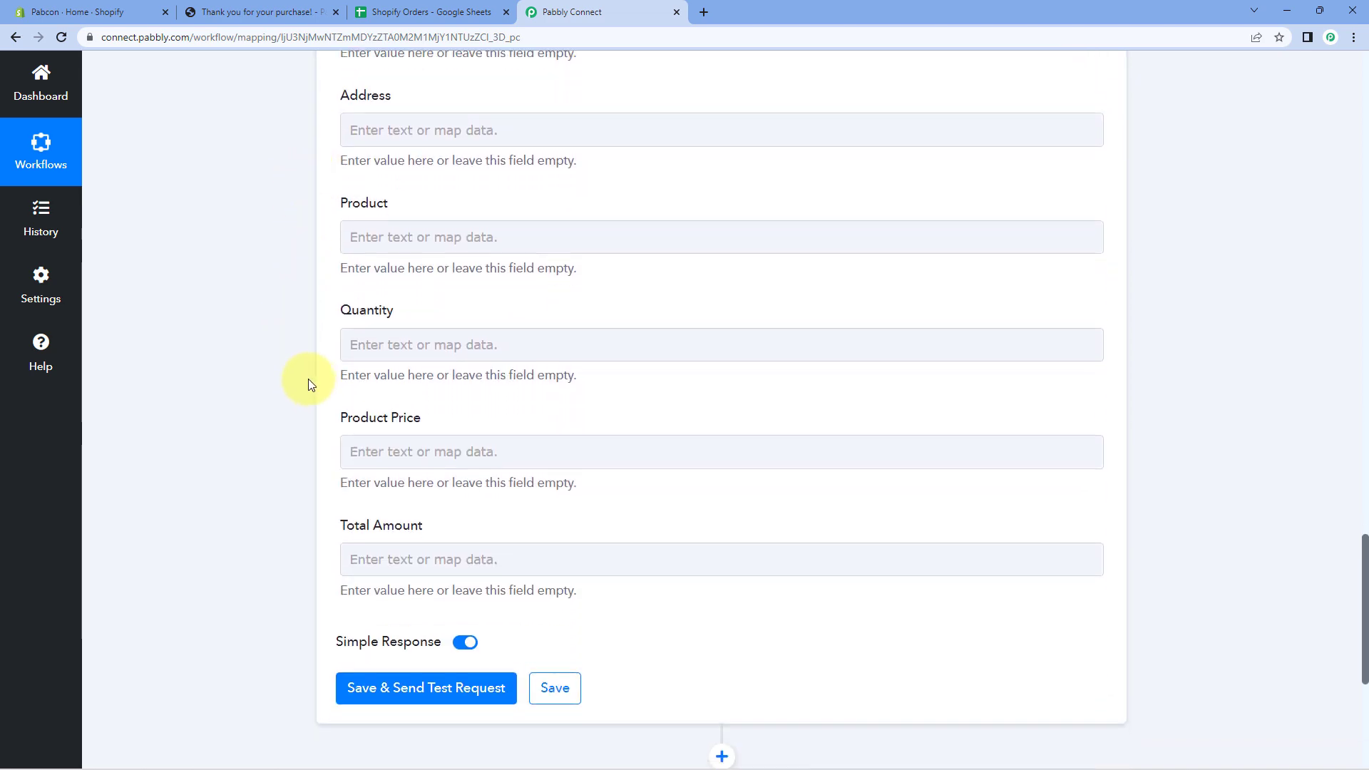
{"action": "scroll", "coordinate": [309, 330], "scroll_direction": "up", "scroll_amount": 6}
{"action": "scroll", "coordinate": [300, 271], "scroll_direction": "up", "scroll_amount": 1}
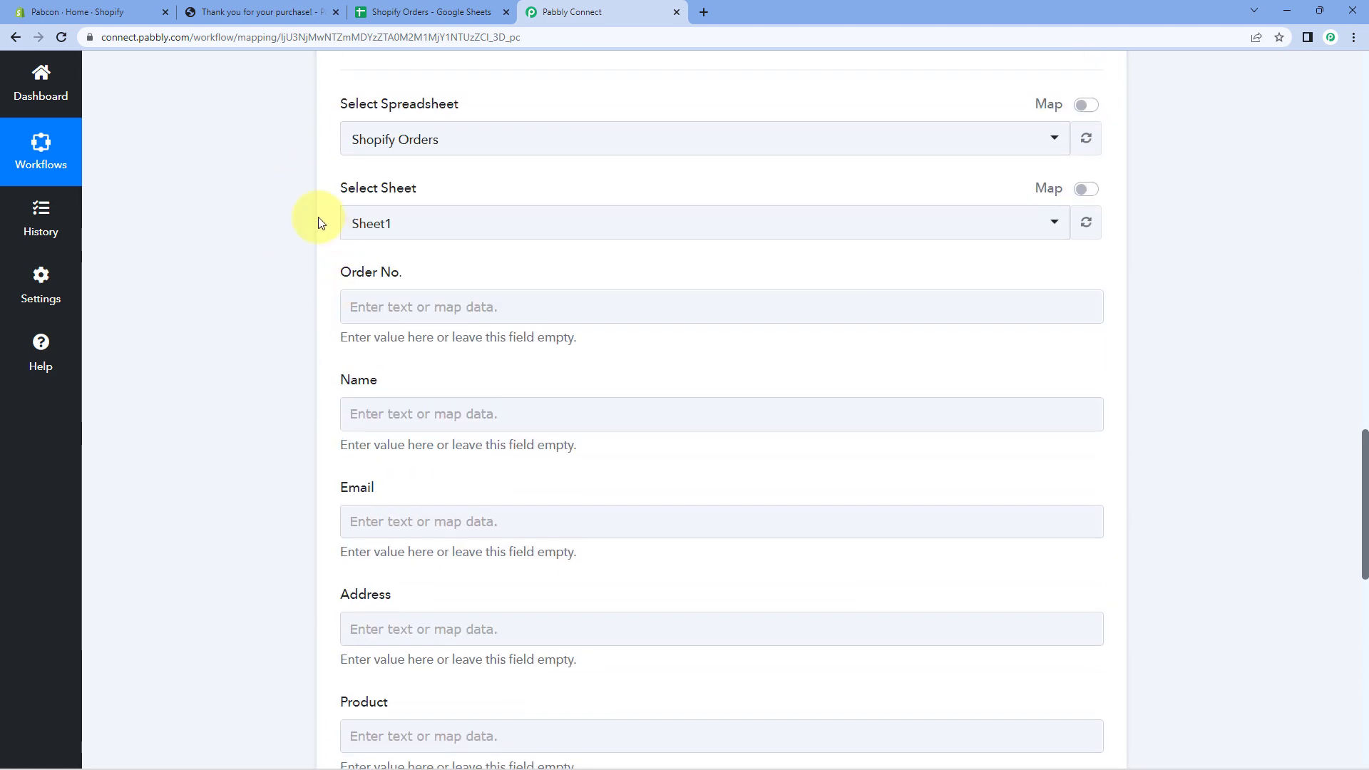
{"action": "scroll", "coordinate": [311, 257], "scroll_direction": "up", "scroll_amount": 8}
{"action": "scroll", "coordinate": [303, 278], "scroll_direction": "up", "scroll_amount": 7}
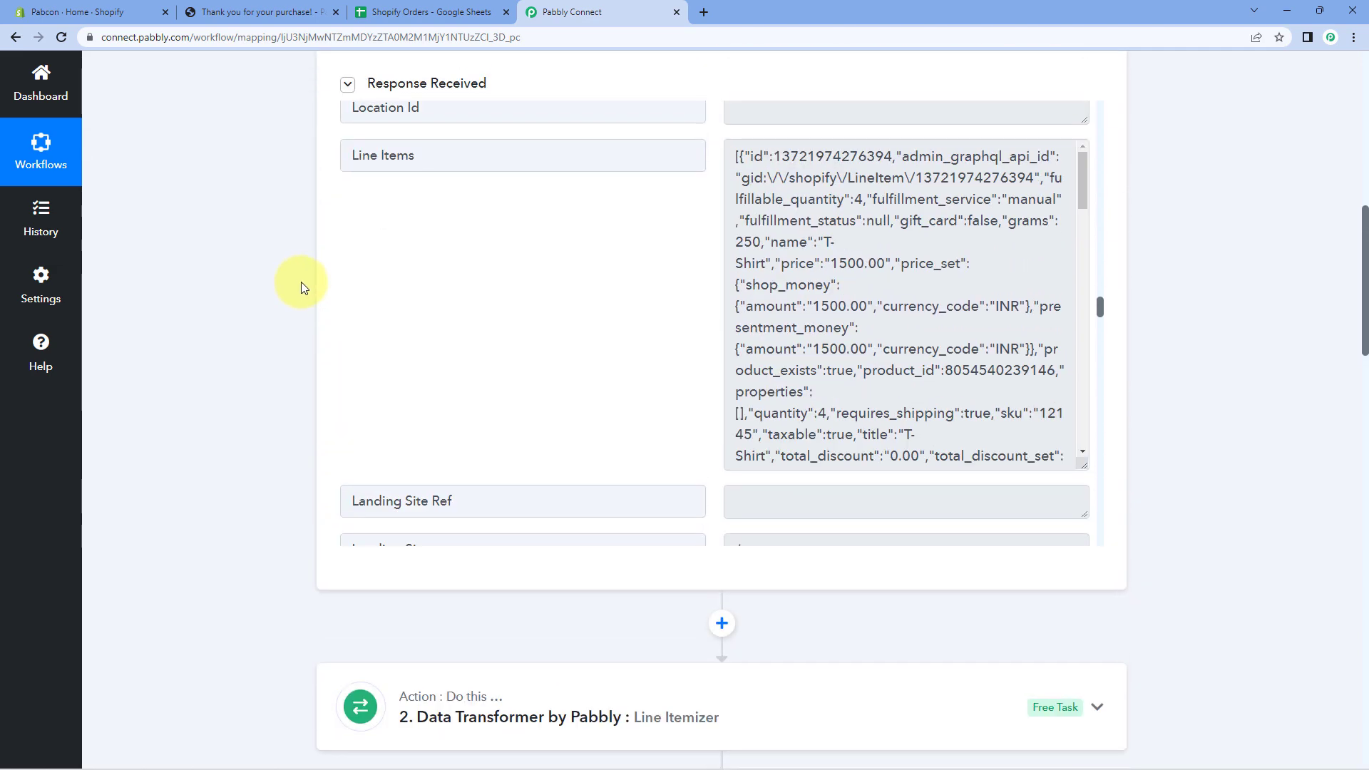
{"action": "scroll", "coordinate": [685, 268], "scroll_direction": "up", "scroll_amount": 1}
{"action": "scroll", "coordinate": [685, 263], "scroll_direction": "up", "scroll_amount": 2}
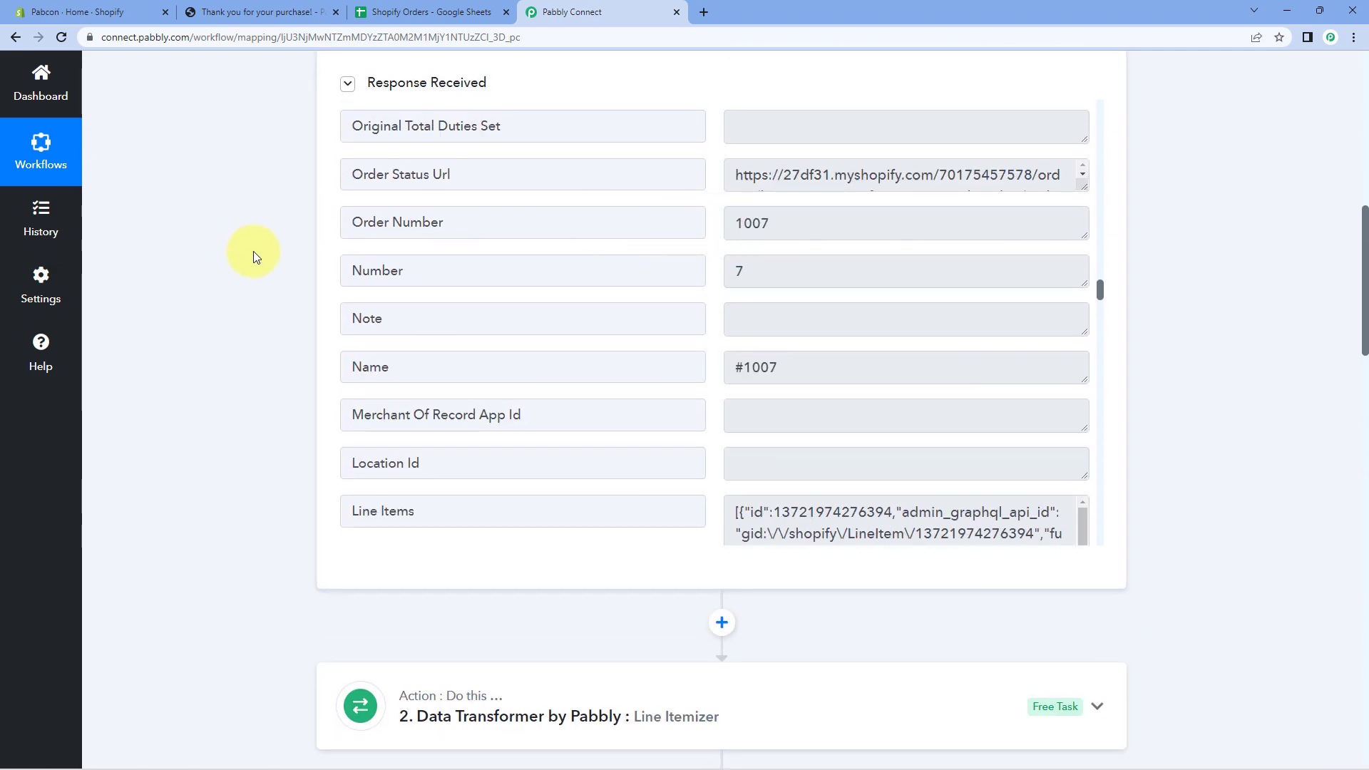
{"action": "scroll", "coordinate": [257, 250], "scroll_direction": "down", "scroll_amount": 7}
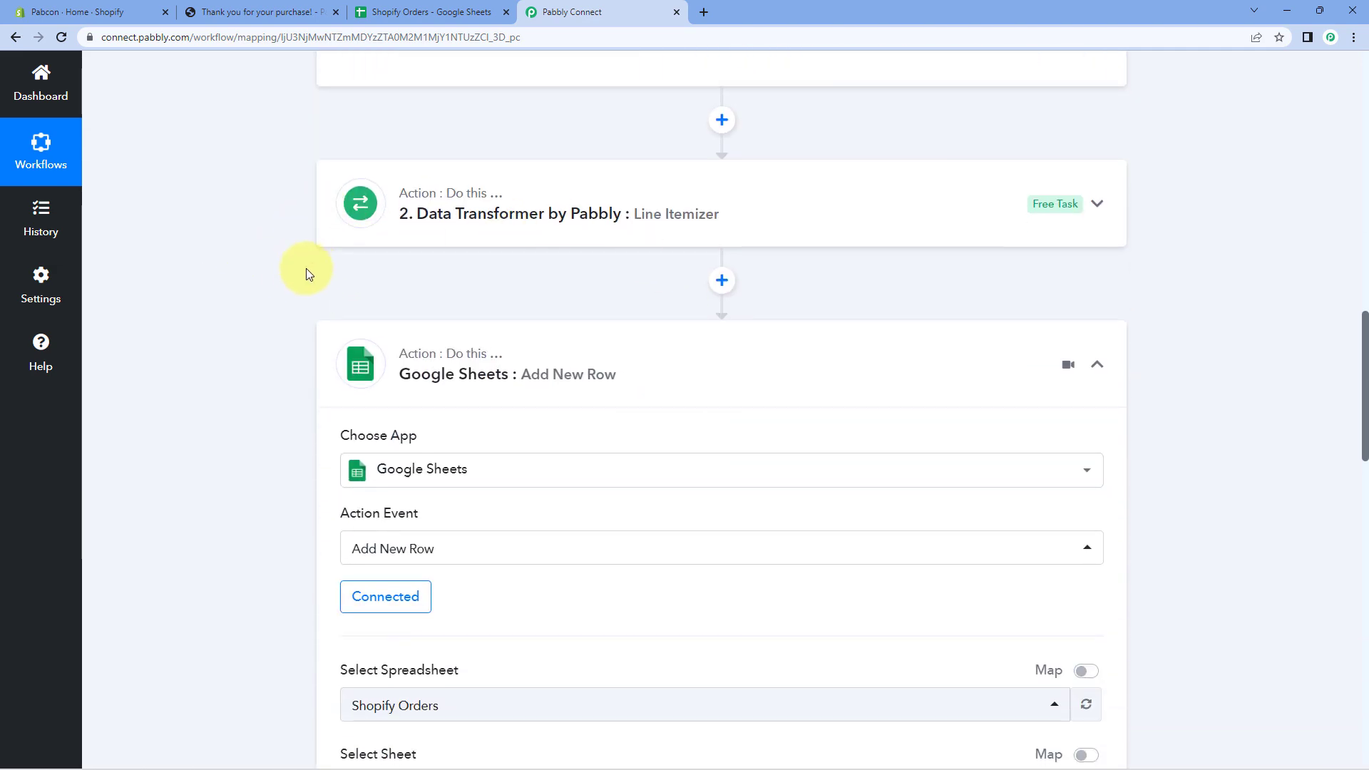
{"action": "scroll", "coordinate": [303, 260], "scroll_direction": "down", "scroll_amount": 6}
{"action": "scroll", "coordinate": [280, 272], "scroll_direction": "down", "scroll_amount": 3}
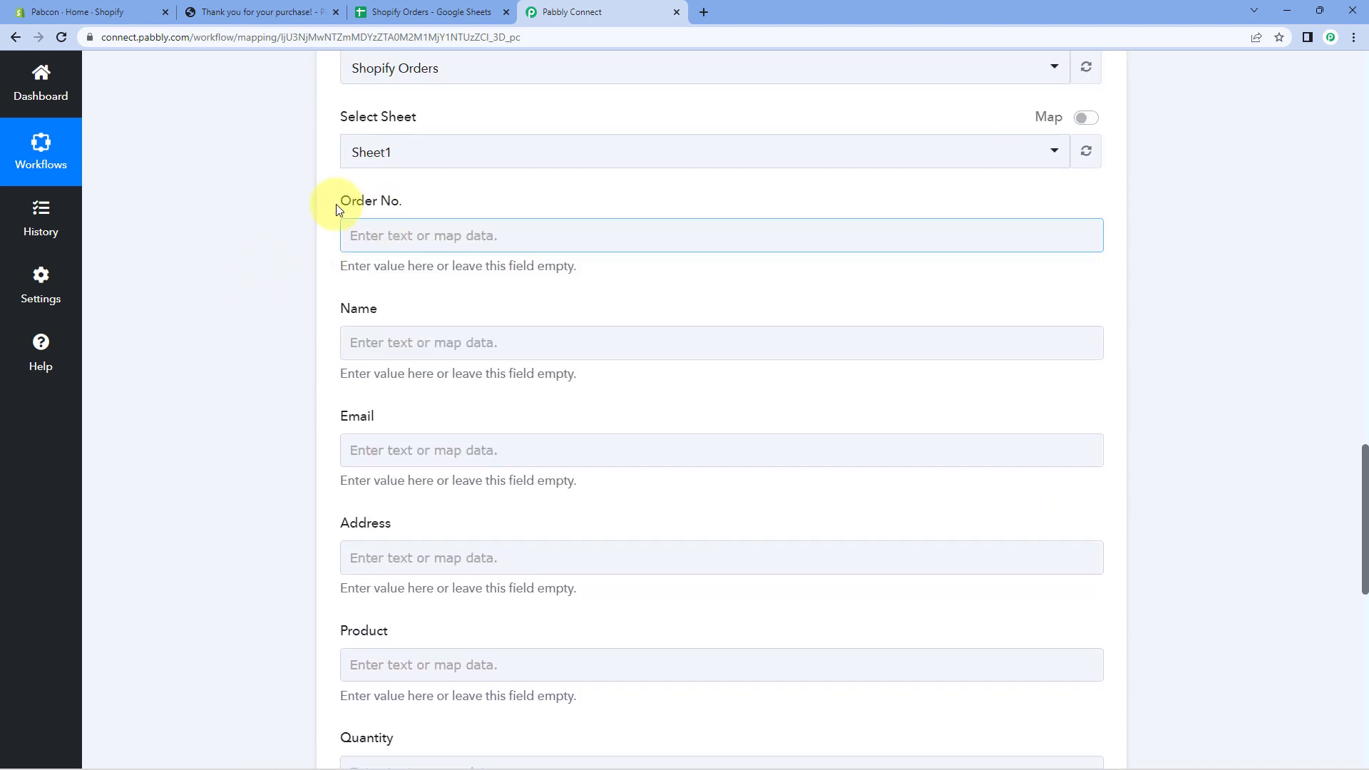
Map the Shopify Order Number (1007) into the Order No. column.
{"action": "left_click", "coordinate": [378, 233]}
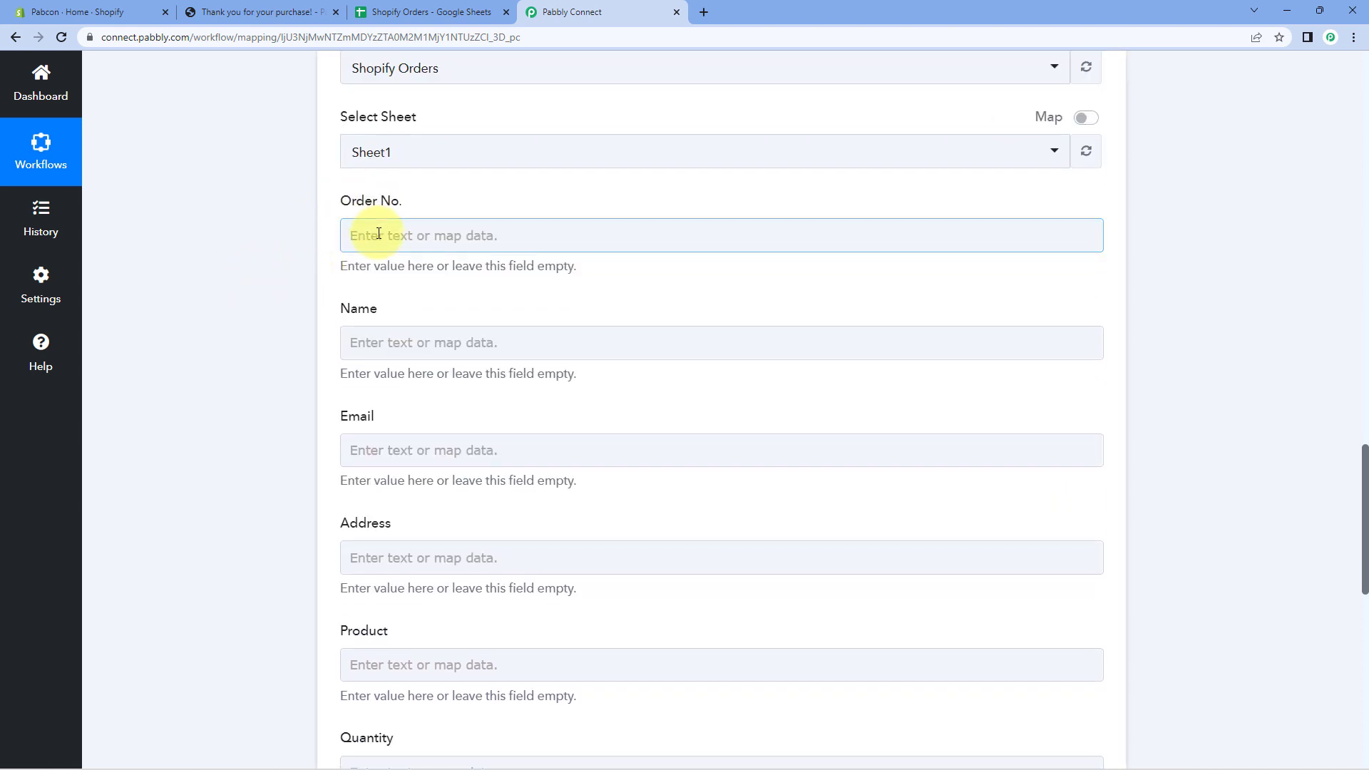
{"action": "left_click", "coordinate": [425, 236]}
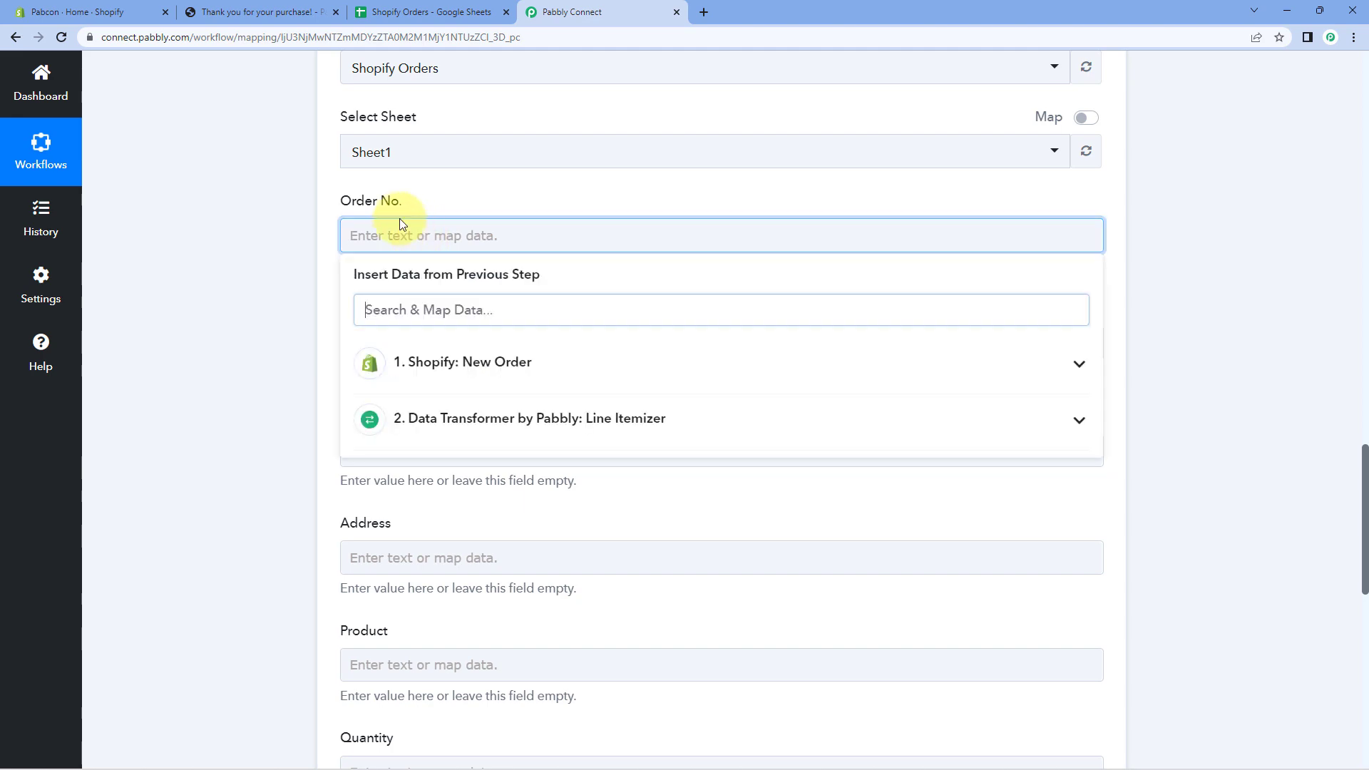
{"action": "left_click", "coordinate": [397, 362]}
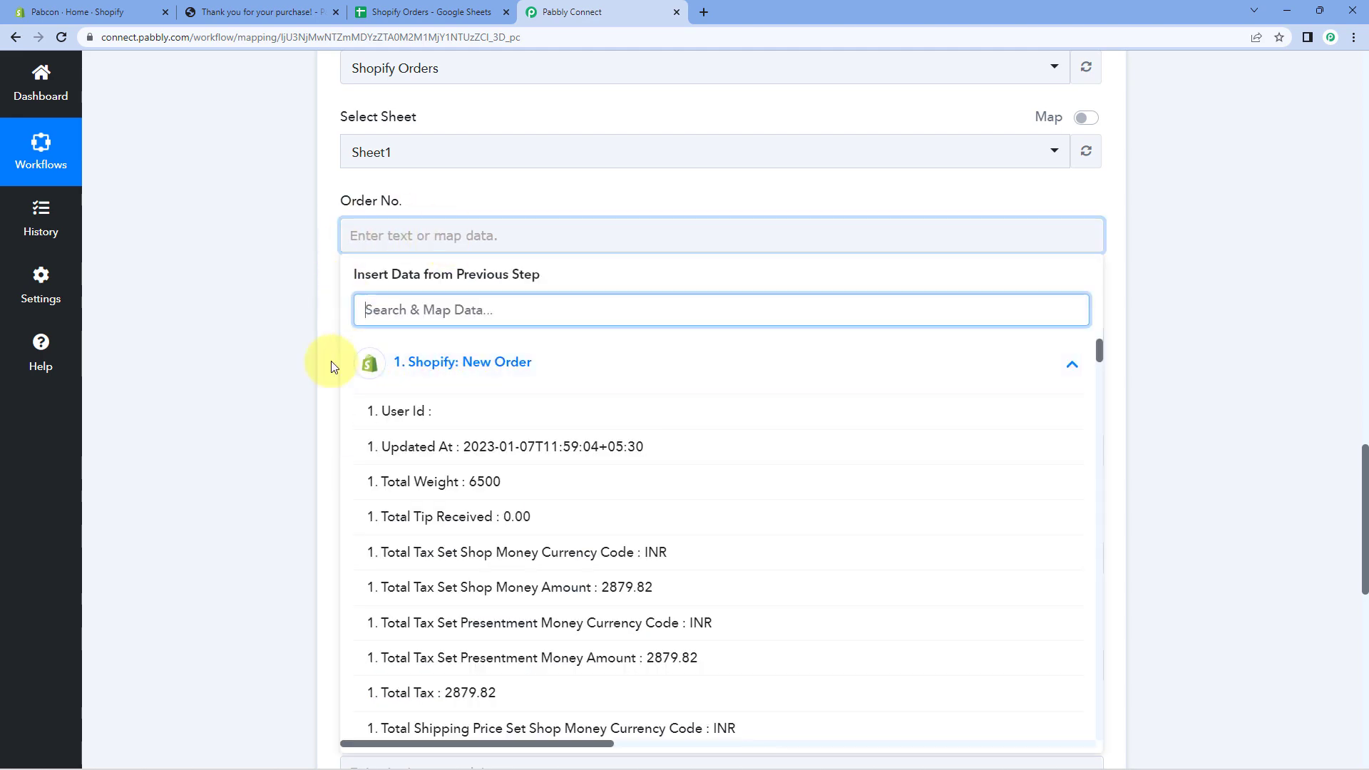
{"action": "scroll", "coordinate": [314, 364], "scroll_direction": "down", "scroll_amount": 2}
{"action": "scroll", "coordinate": [385, 367], "scroll_direction": "down", "scroll_amount": 5}
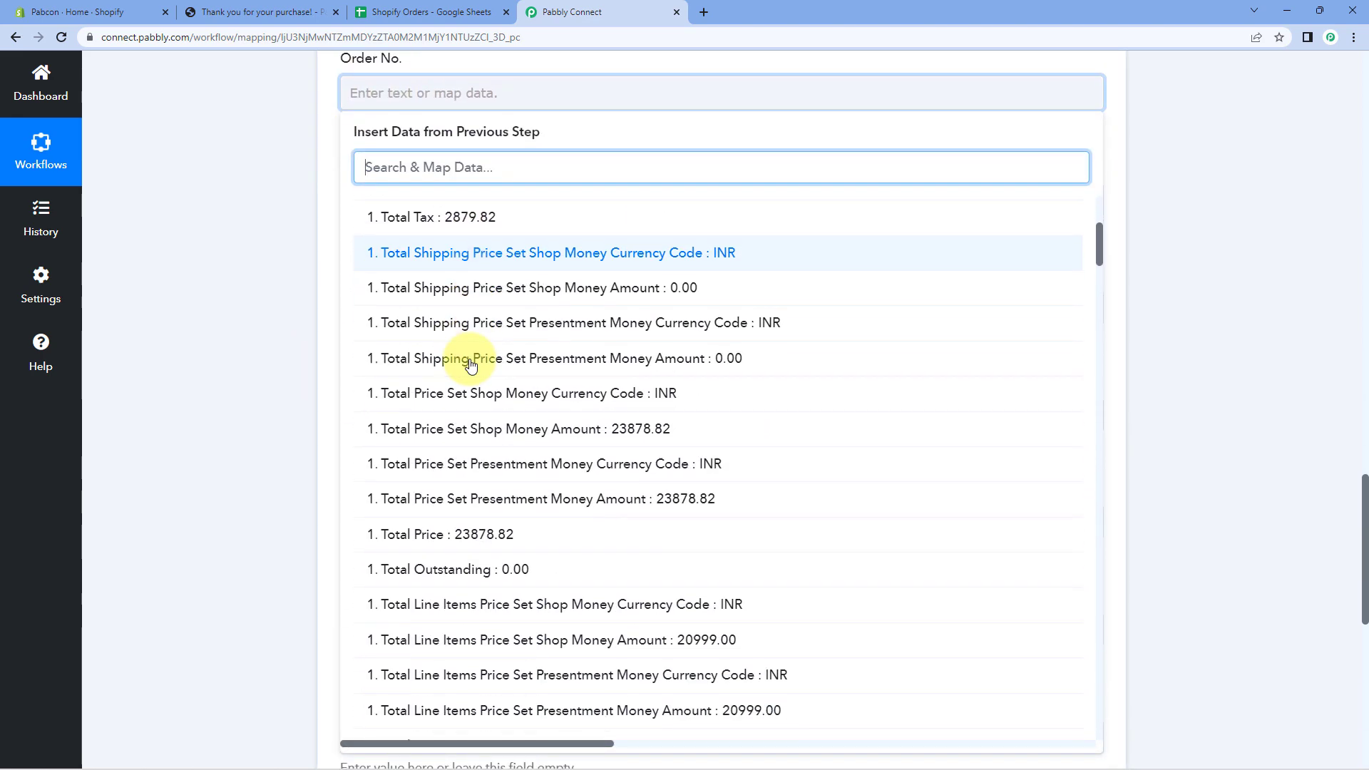
{"action": "scroll", "coordinate": [471, 365], "scroll_direction": "down", "scroll_amount": 6}
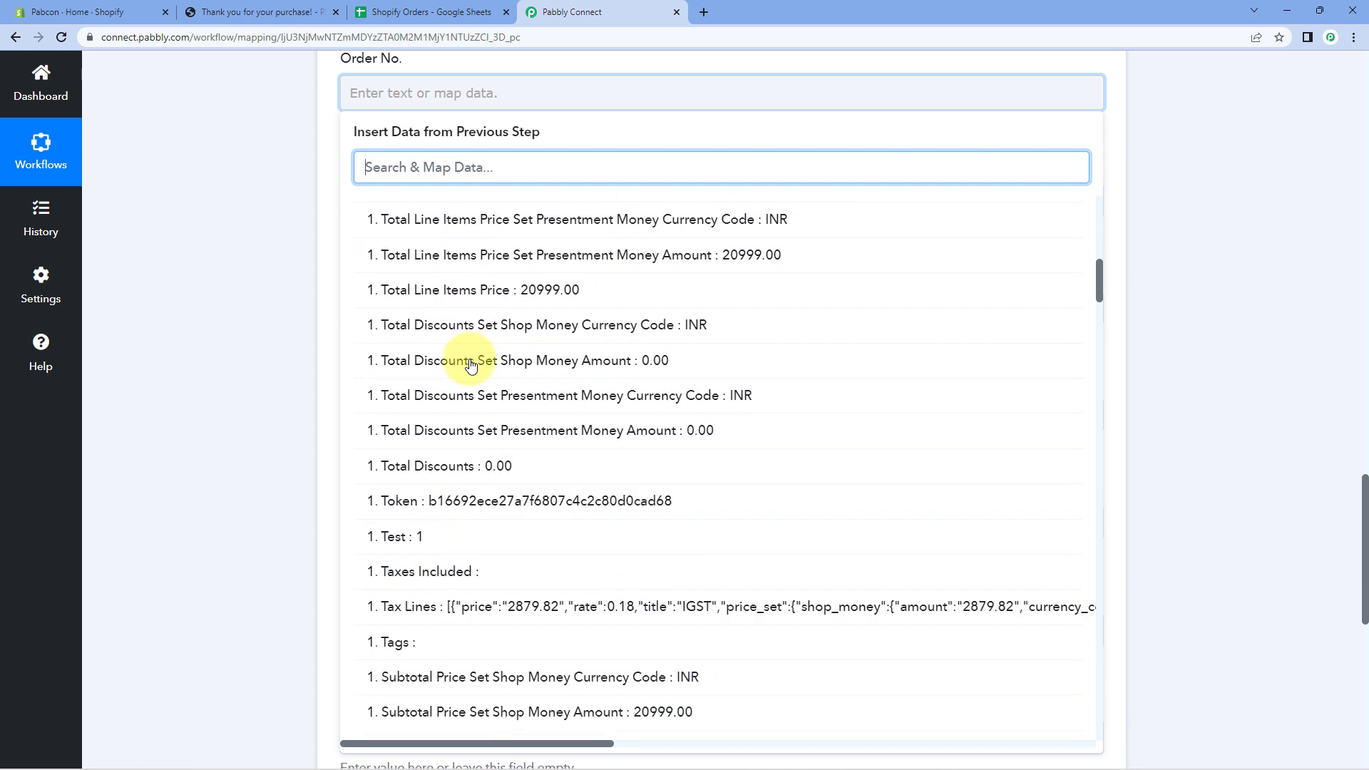
{"action": "scroll", "coordinate": [471, 365], "scroll_direction": "down", "scroll_amount": 7}
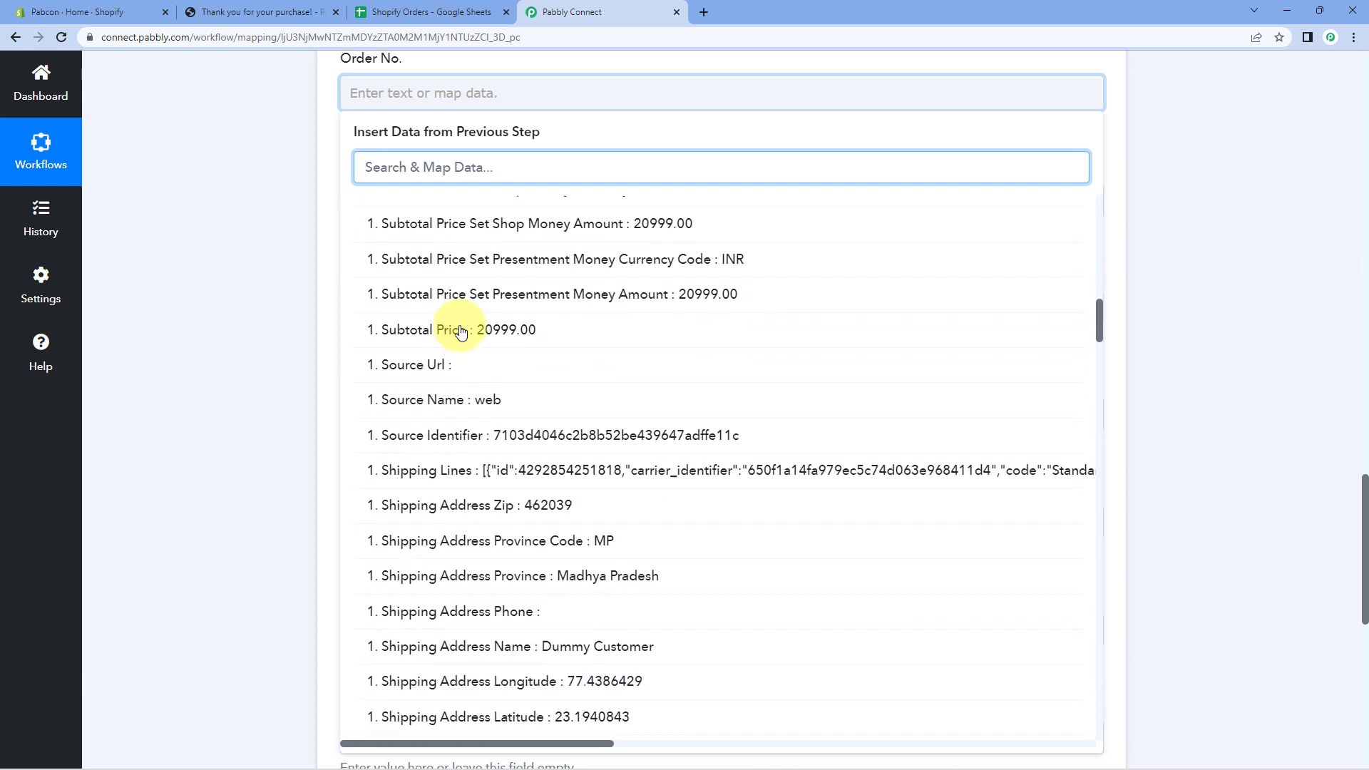
{"action": "scroll", "coordinate": [389, 317], "scroll_direction": "down", "scroll_amount": 3}
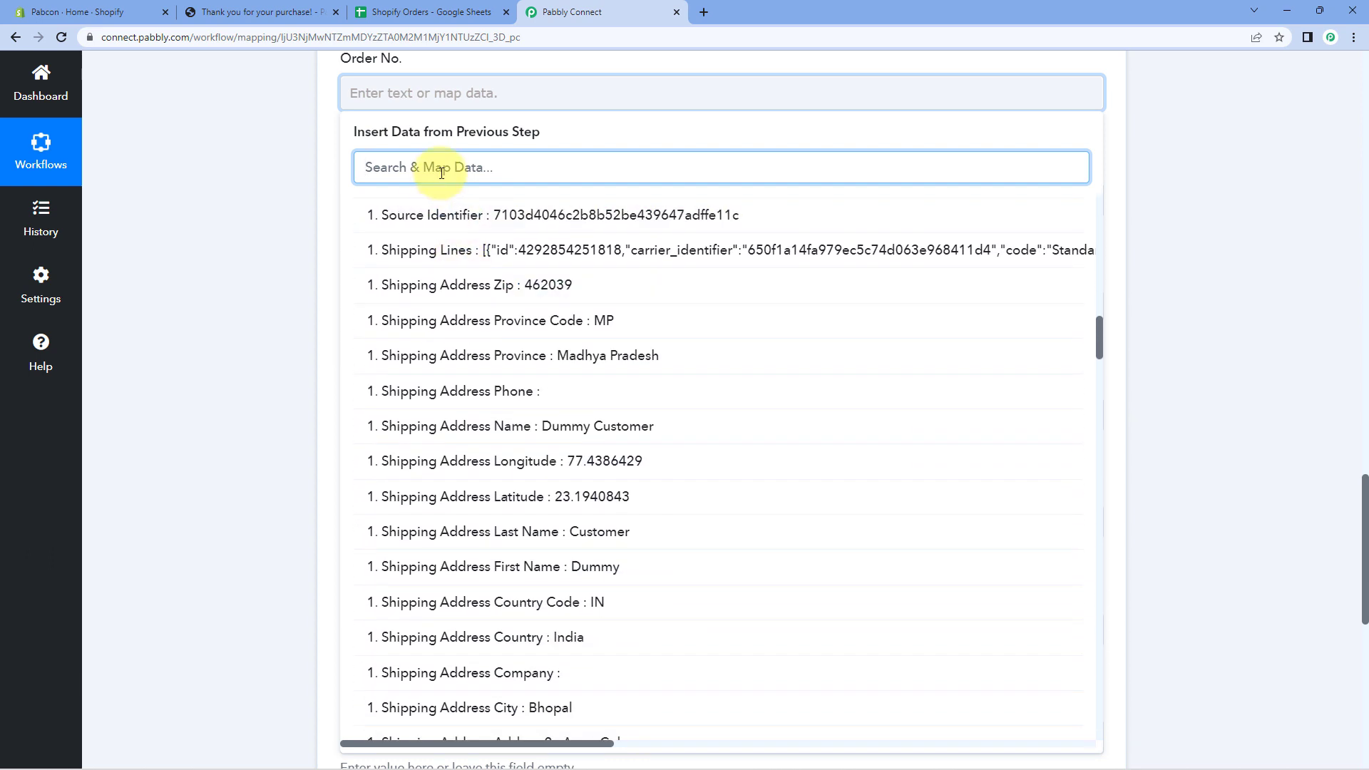
{"action": "type", "text": "Ord"}
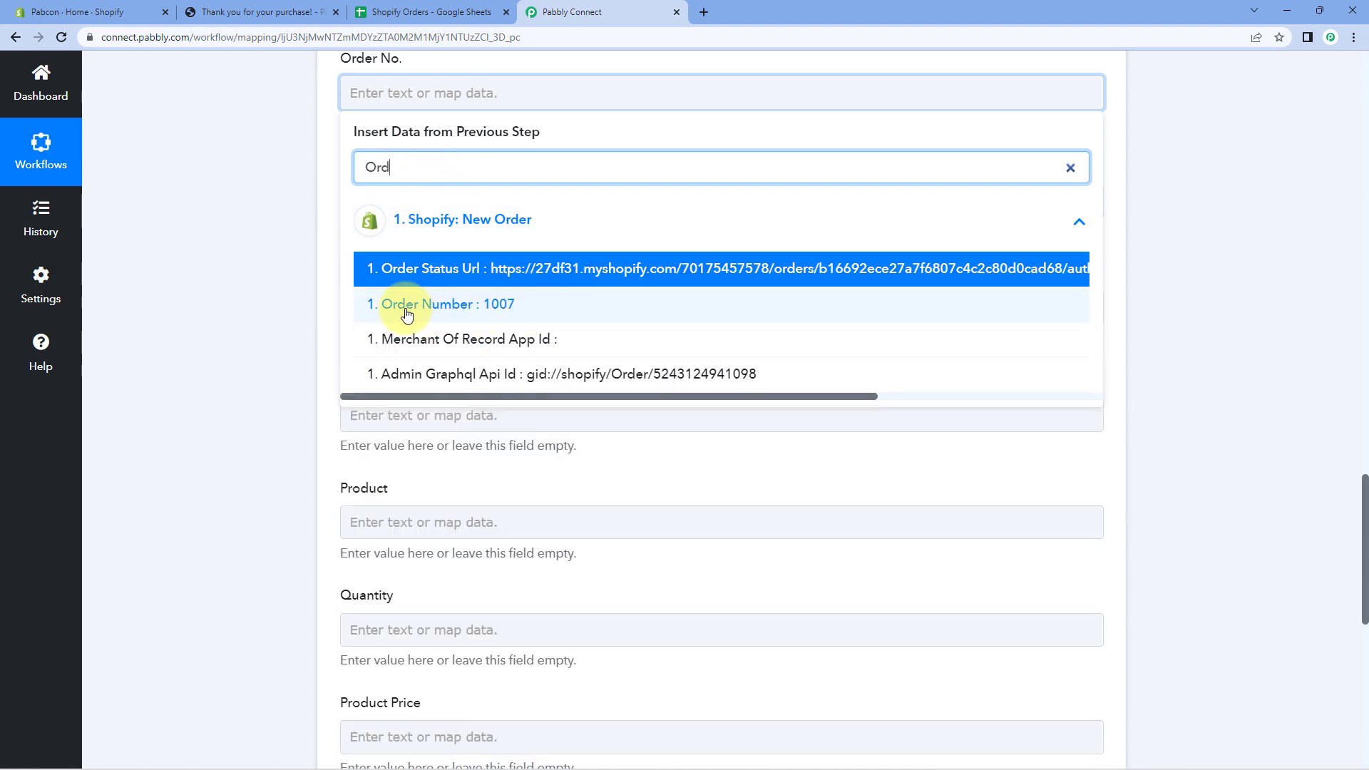
{"action": "left_click", "coordinate": [429, 314]}
Bring up the Shopify order confirmation page for order #1007.
{"action": "left_click", "coordinate": [244, 256]}
{"action": "scroll", "coordinate": [383, 169], "scroll_direction": "up", "scroll_amount": 1}
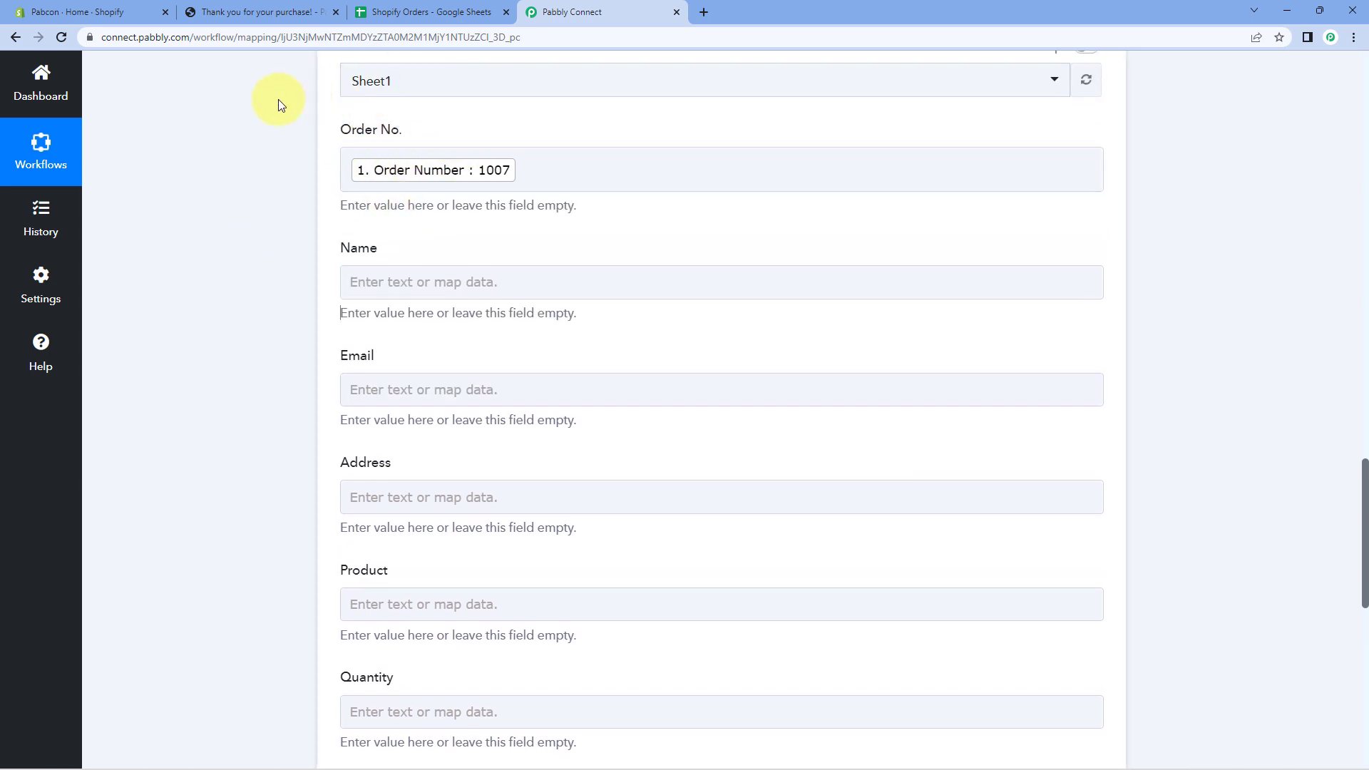
{"action": "left_click", "coordinate": [258, 13]}
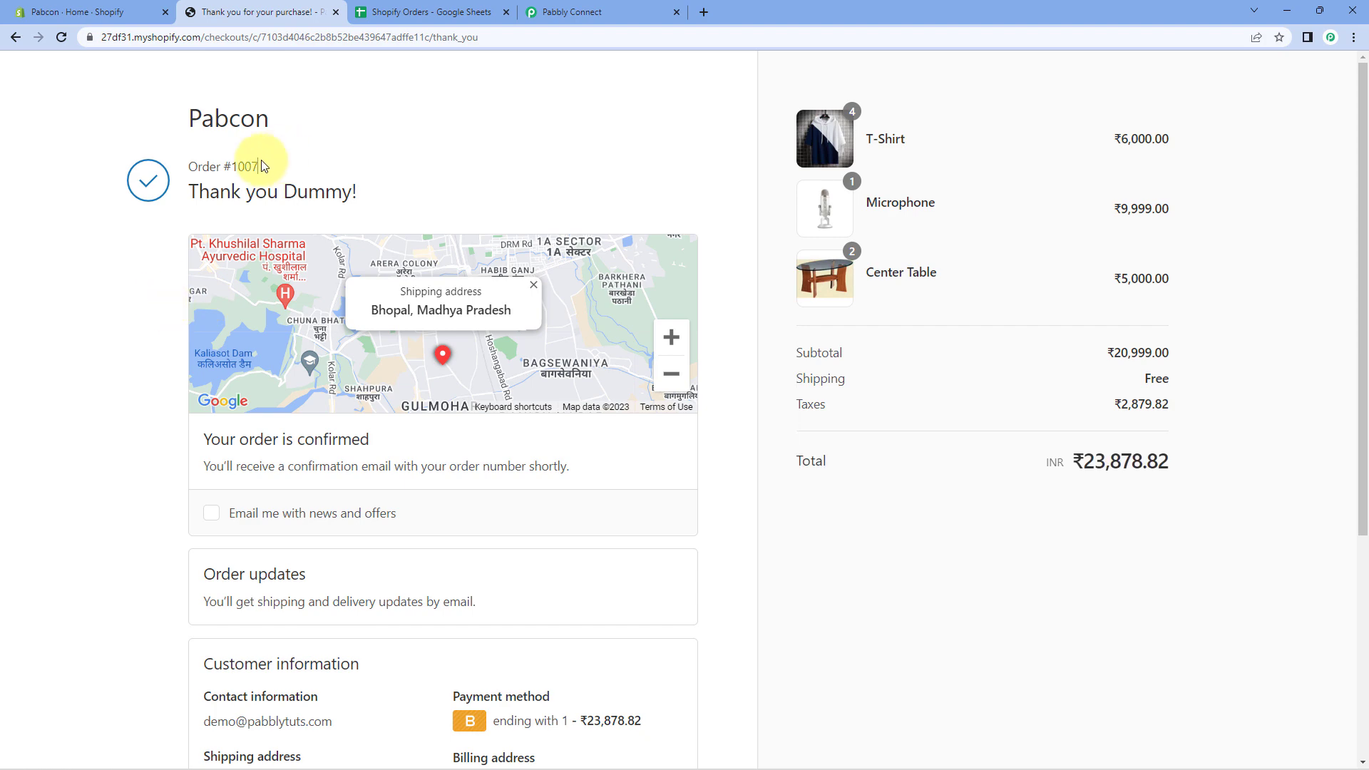
Check the still-empty Shopify Orders sheet, then return to the workflow's Name field.
{"action": "left_click", "coordinate": [460, 12]}
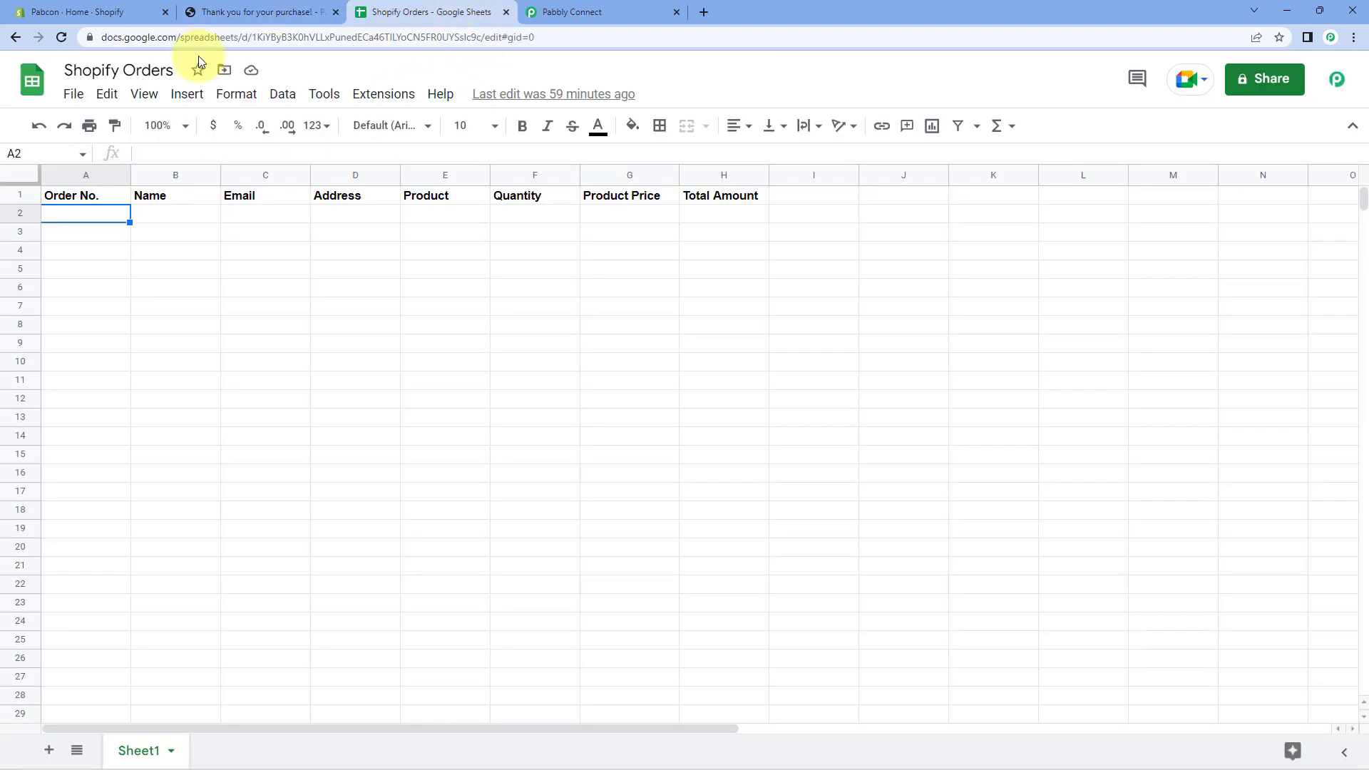
{"action": "left_click", "coordinate": [561, 12]}
{"action": "left_click", "coordinate": [385, 280]}
{"action": "scroll", "coordinate": [306, 285], "scroll_direction": "down", "scroll_amount": 1}
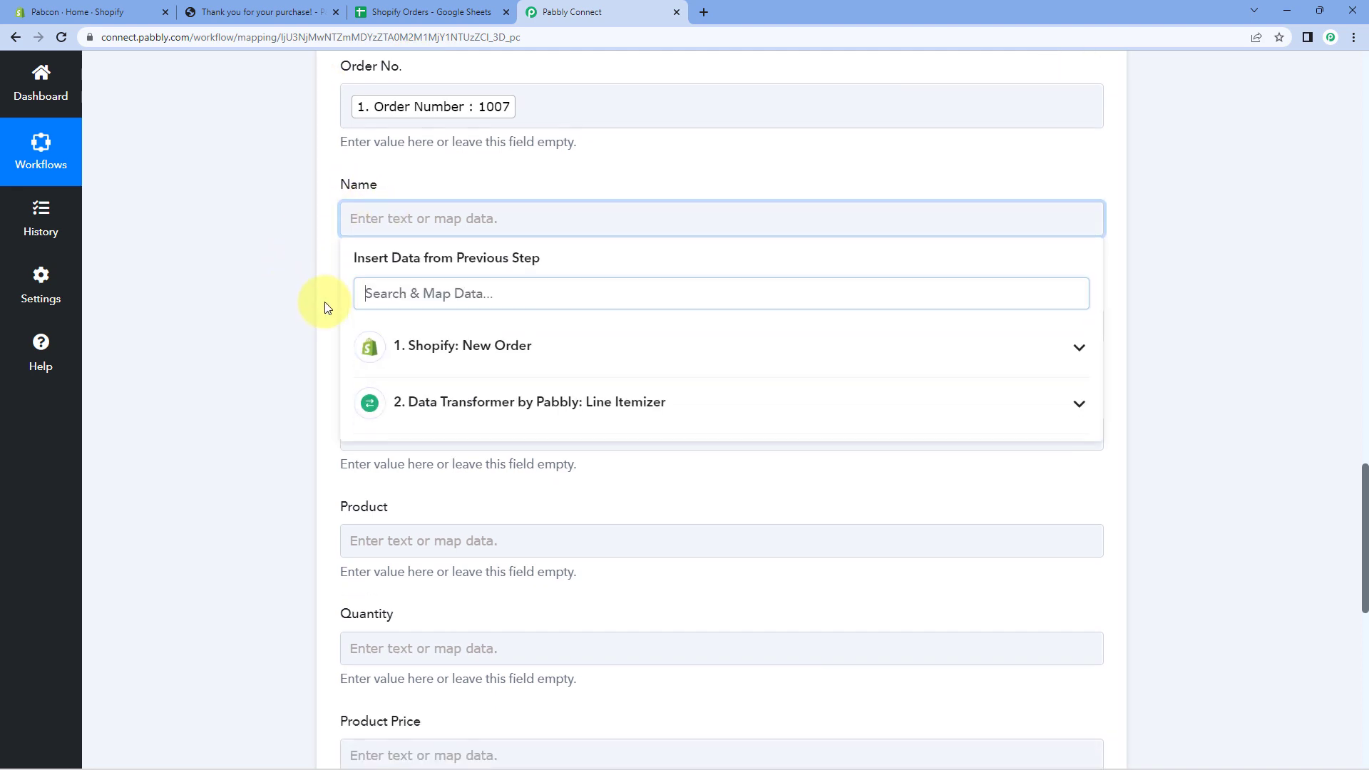
Map the Shopify shipping address name into the Name column.
{"action": "left_click", "coordinate": [498, 339]}
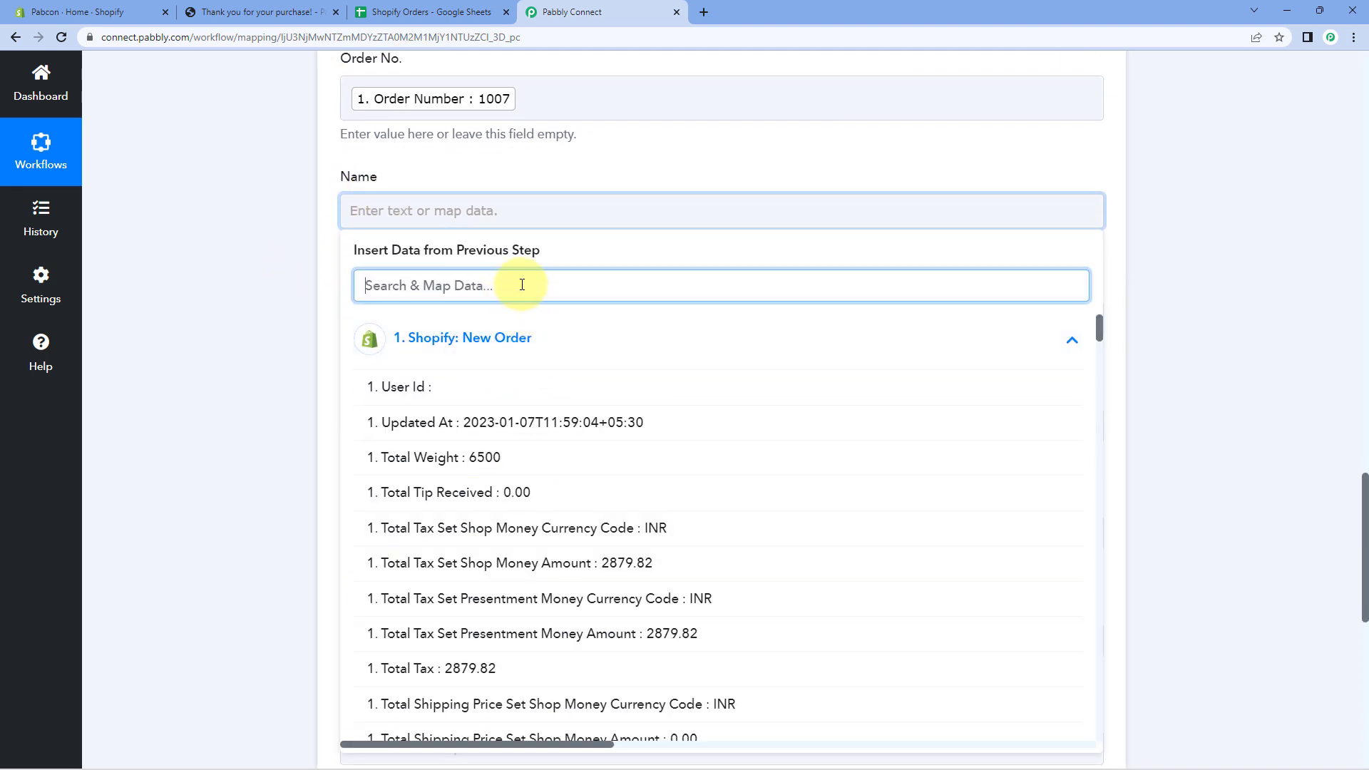
{"action": "type", "text": "Name"}
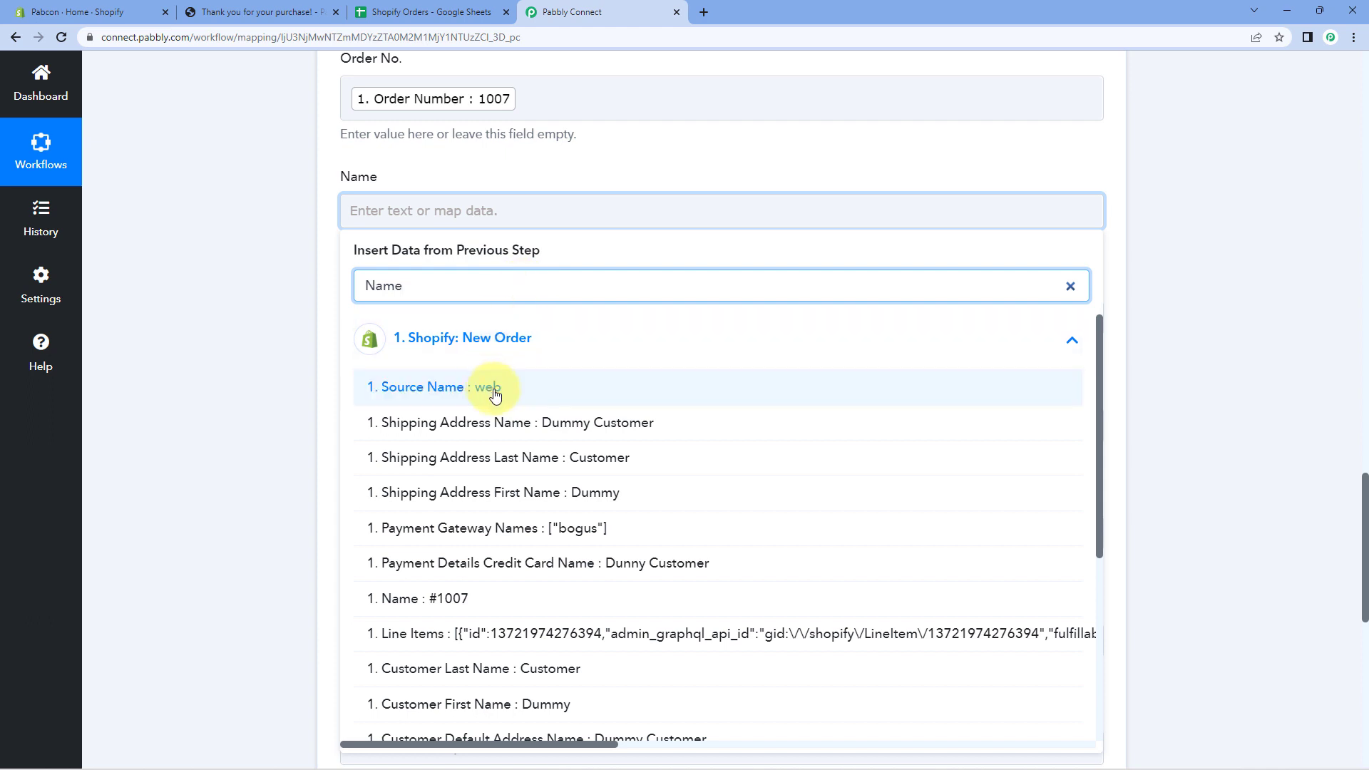
{"action": "left_click", "coordinate": [523, 423]}
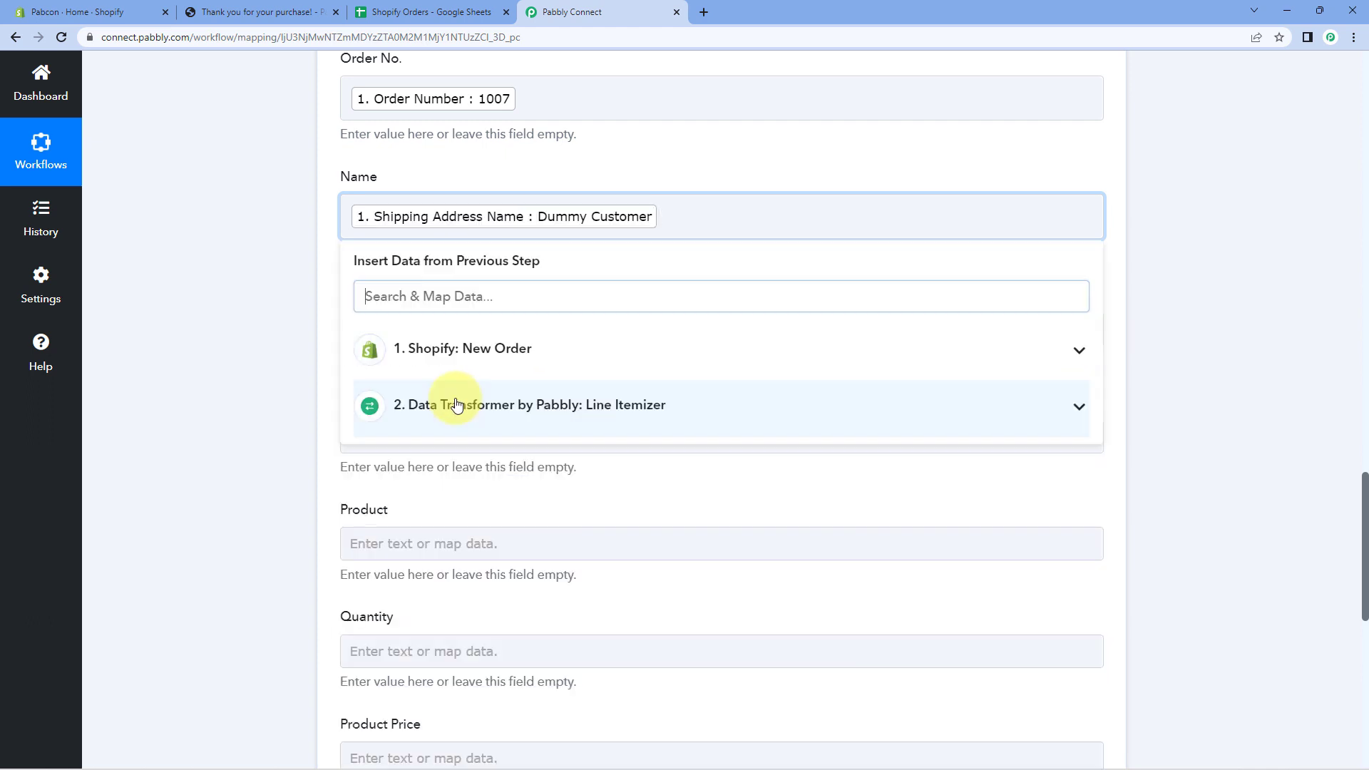
{"action": "left_click", "coordinate": [317, 319]}
{"action": "scroll", "coordinate": [316, 318], "scroll_direction": "down", "scroll_amount": 2}
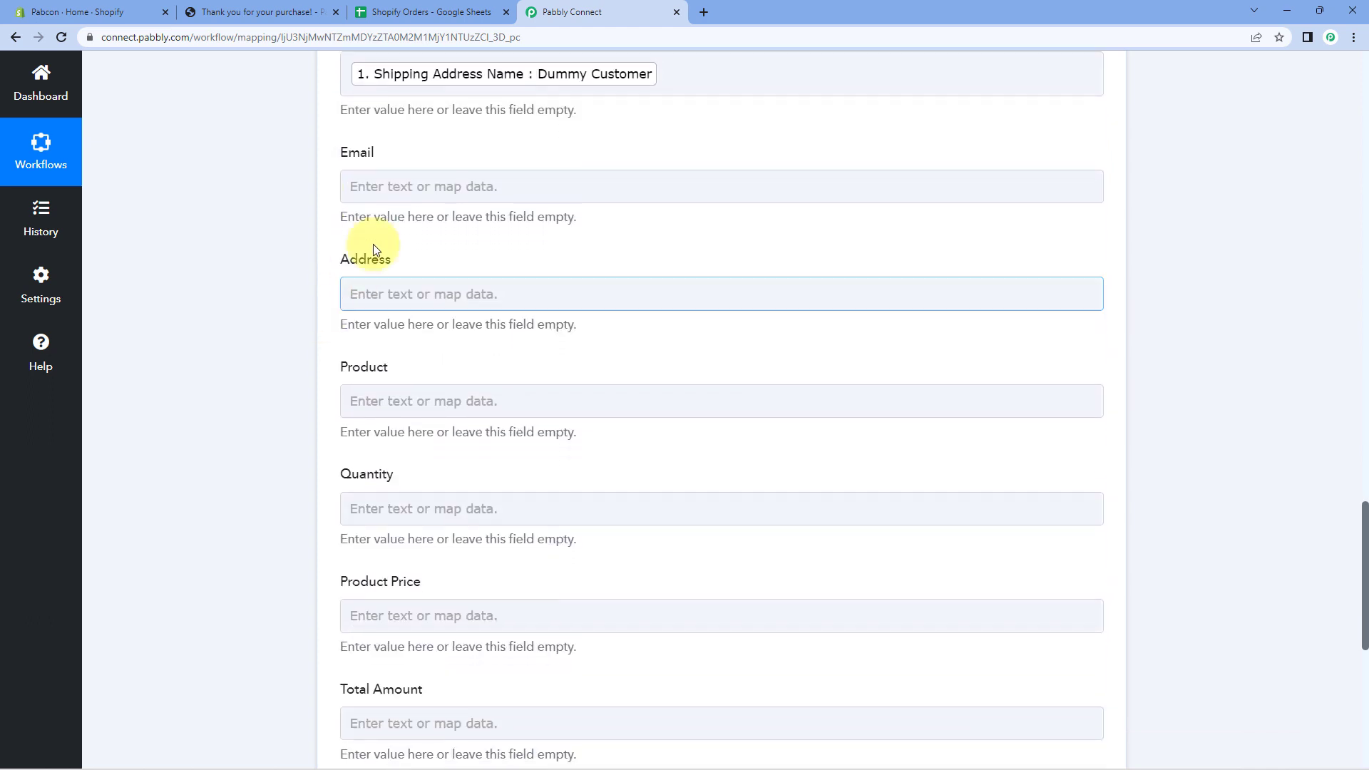
Map the Shopify order's Email into the Email column.
{"action": "left_click", "coordinate": [397, 181]}
{"action": "left_click", "coordinate": [442, 313]}
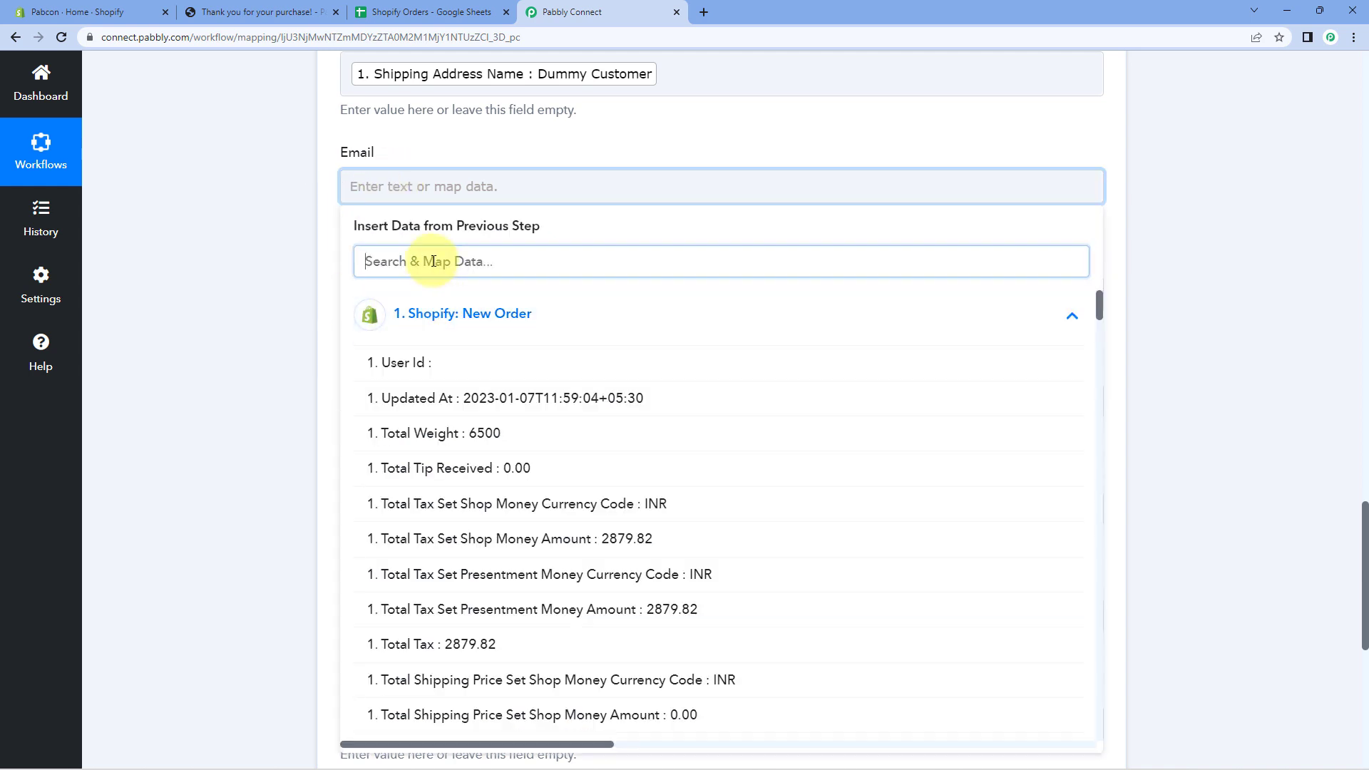
{"action": "type", "text": "Emai"}
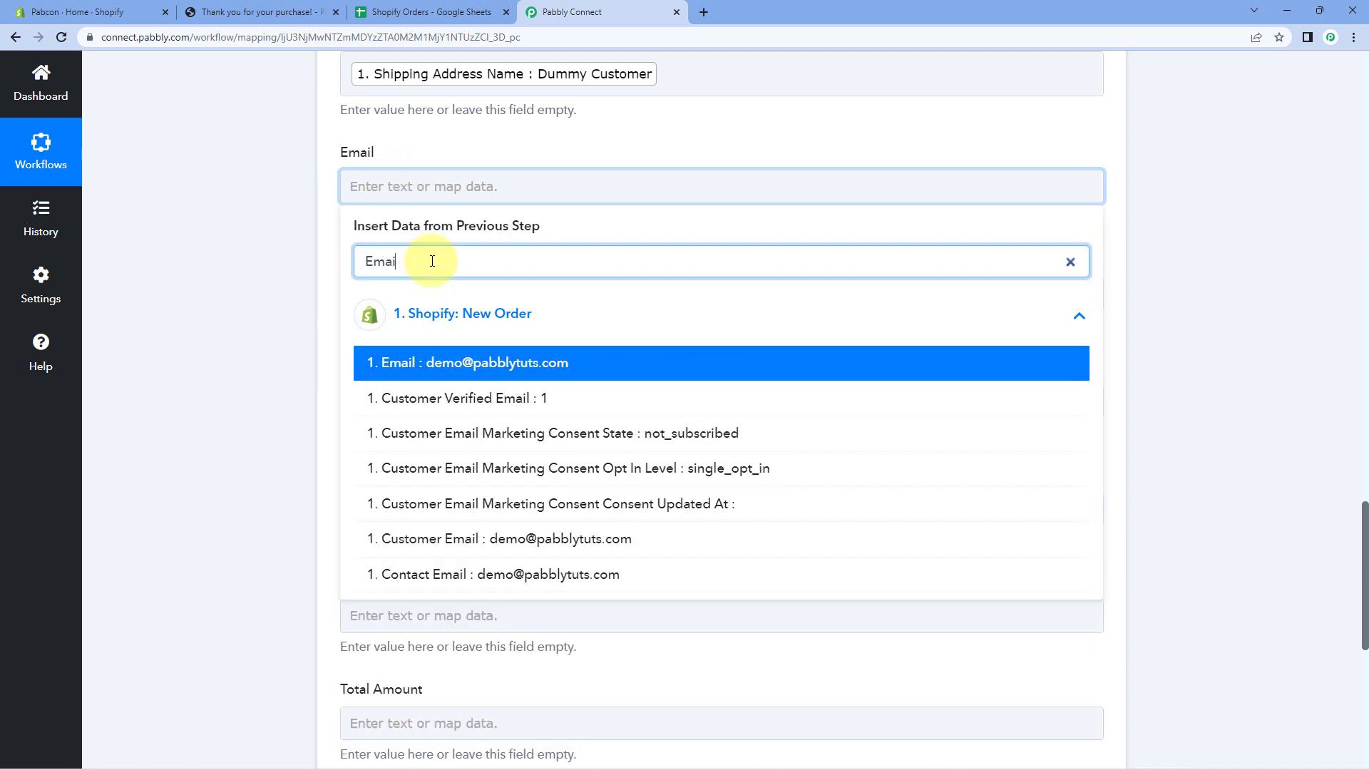
{"action": "left_click", "coordinate": [443, 360]}
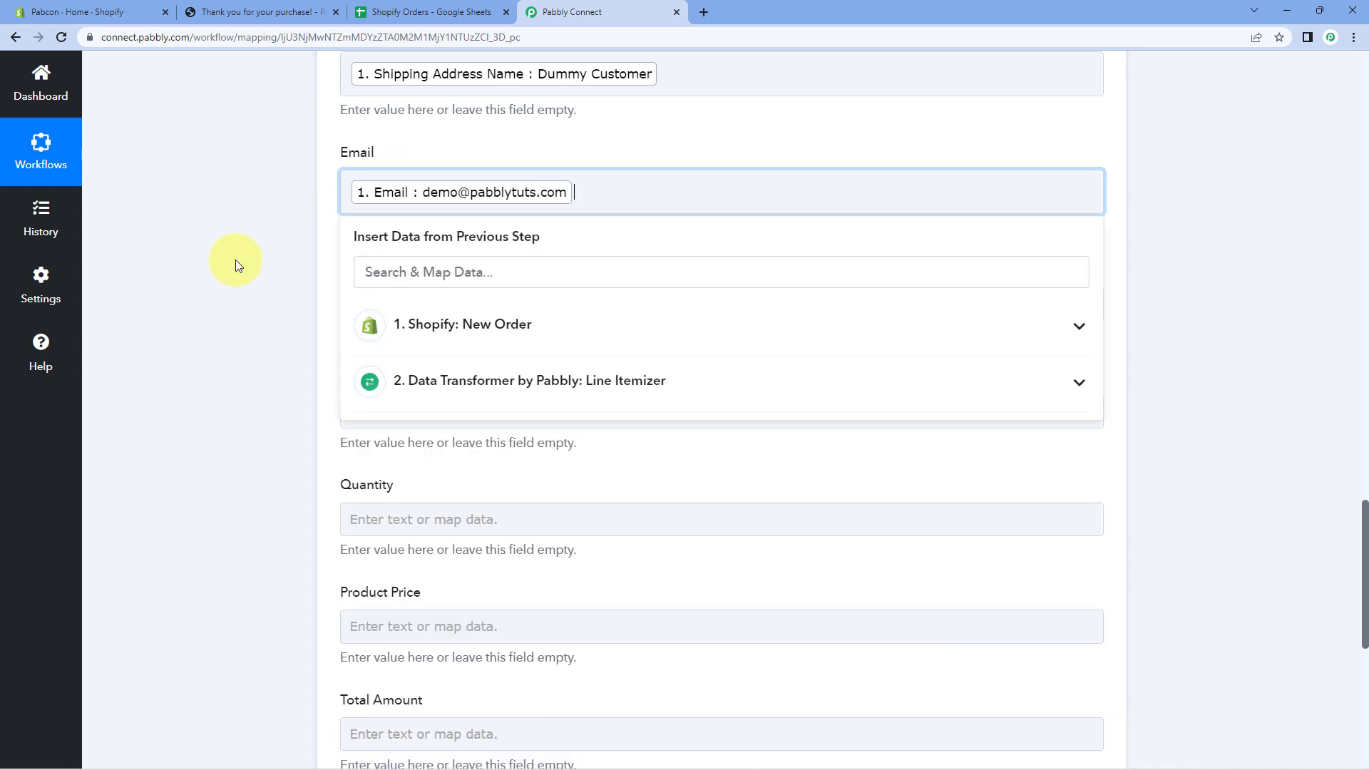
{"action": "left_click", "coordinate": [237, 263]}
{"action": "scroll", "coordinate": [240, 267], "scroll_direction": "down", "scroll_amount": 1}
{"action": "left_click", "coordinate": [391, 235]}
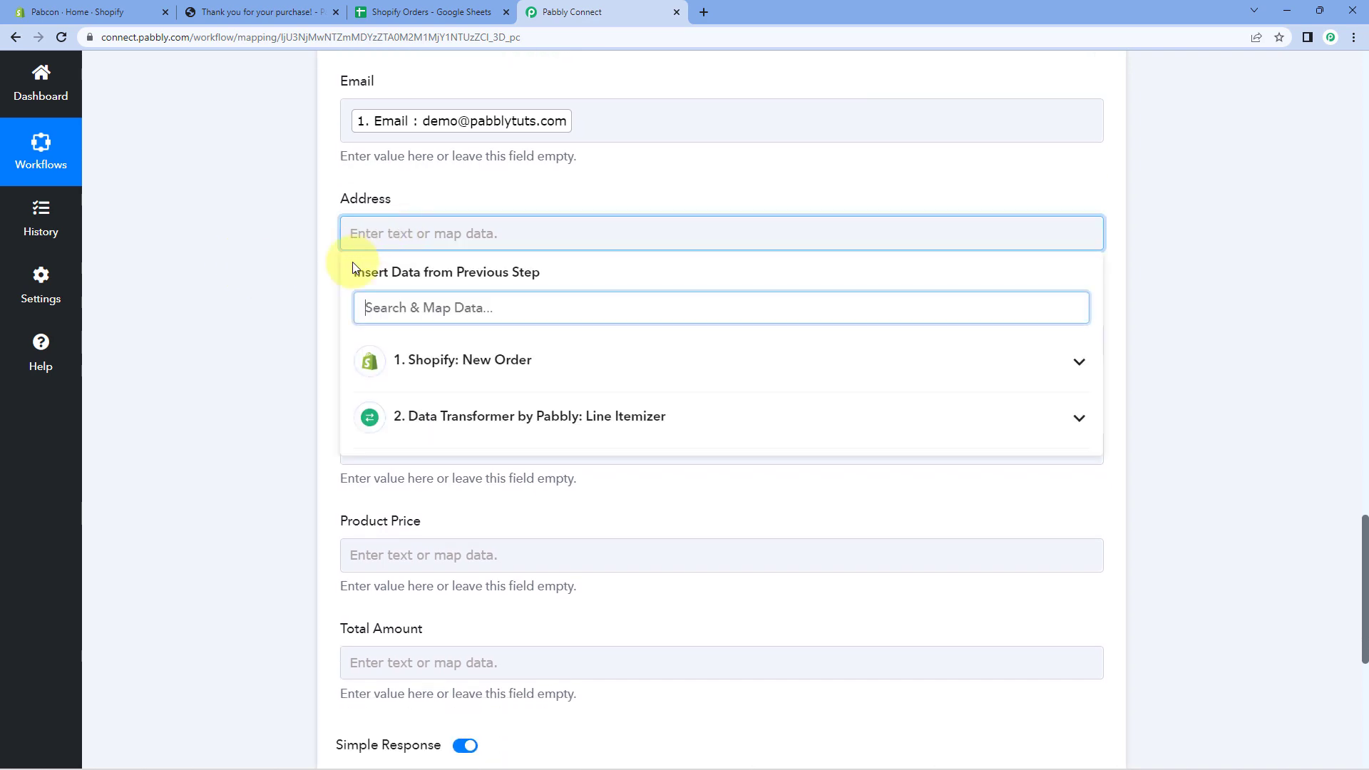
Insert shipping Address1, a comma, and Address2 into the Address field.
{"action": "left_click", "coordinate": [430, 364]}
{"action": "scroll", "coordinate": [563, 299], "scroll_direction": "down", "scroll_amount": 8}
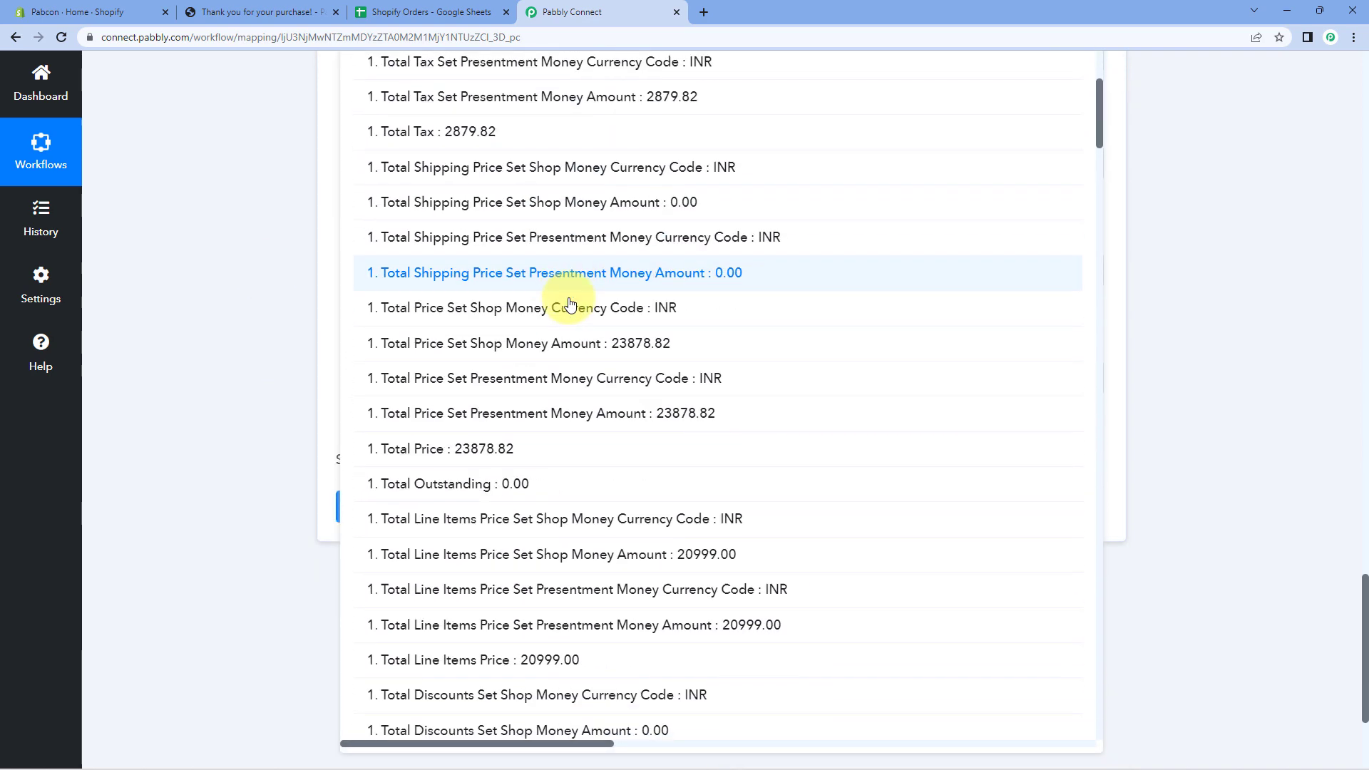
{"action": "scroll", "coordinate": [609, 294], "scroll_direction": "down", "scroll_amount": 8}
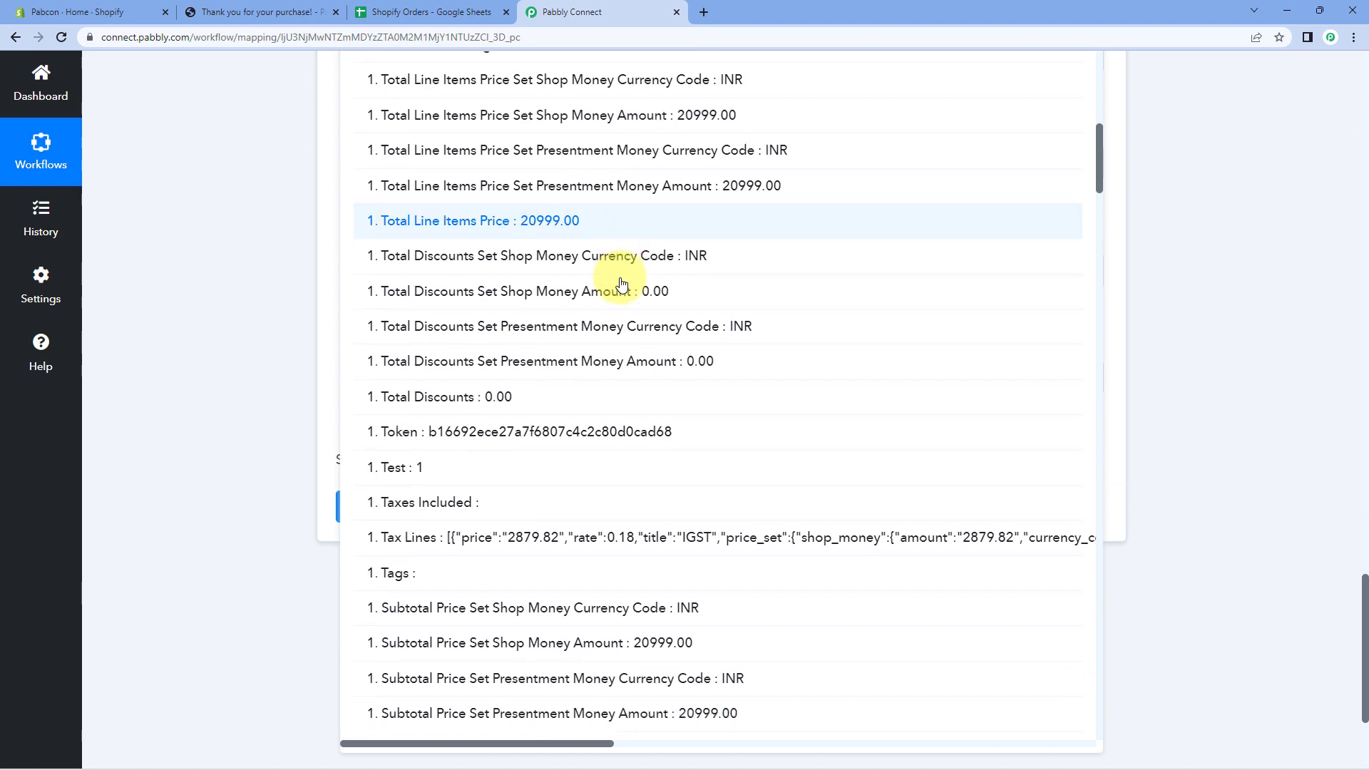
{"action": "scroll", "coordinate": [622, 289], "scroll_direction": "down", "scroll_amount": 8}
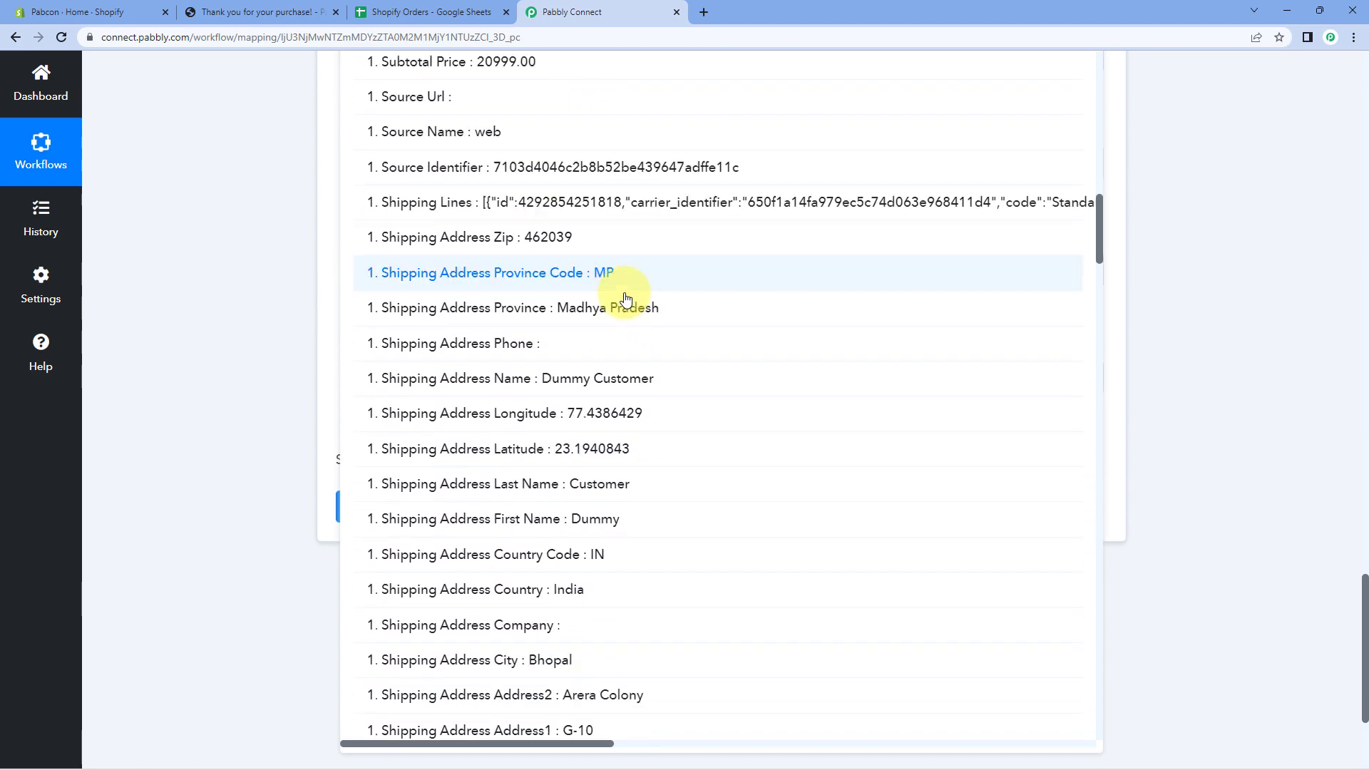
{"action": "scroll", "coordinate": [629, 305], "scroll_direction": "down", "scroll_amount": 4}
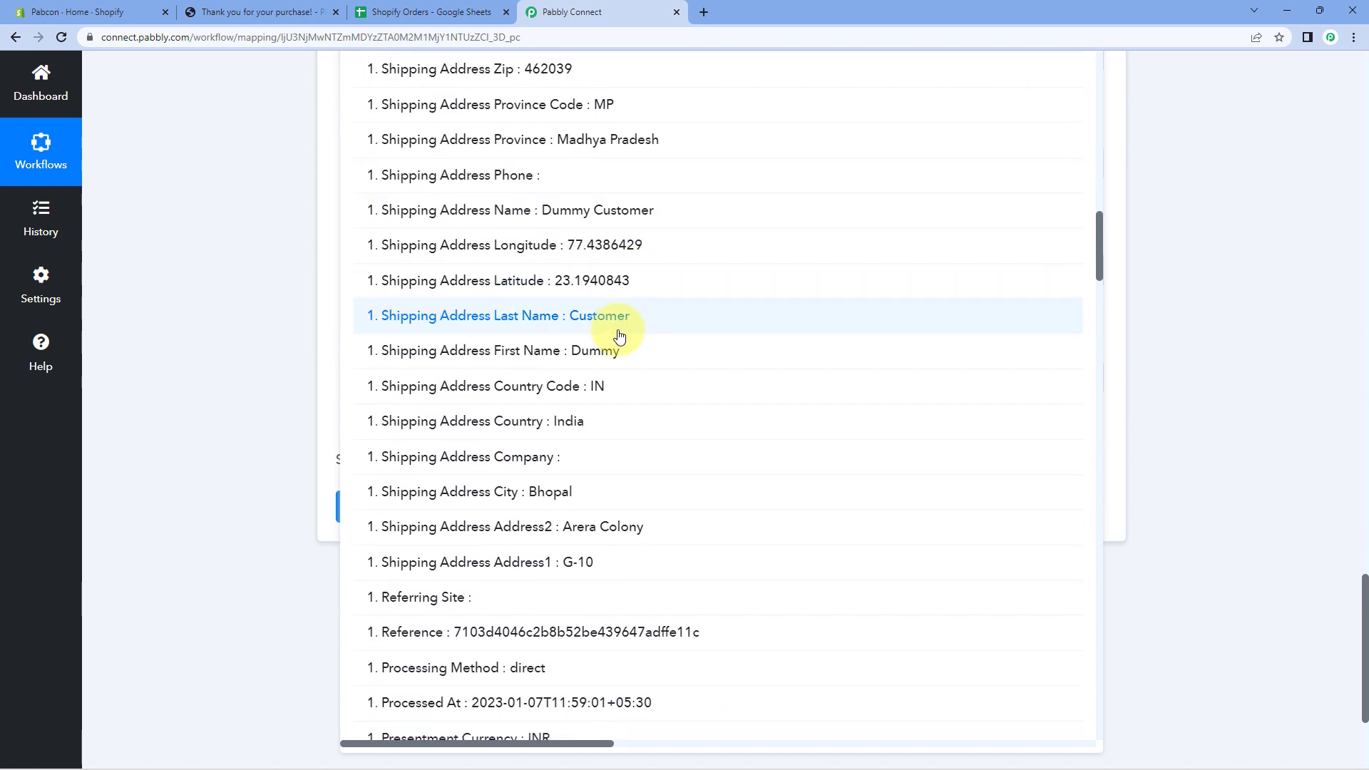
{"action": "left_click", "coordinate": [580, 421]}
{"action": "type", "text": ","}
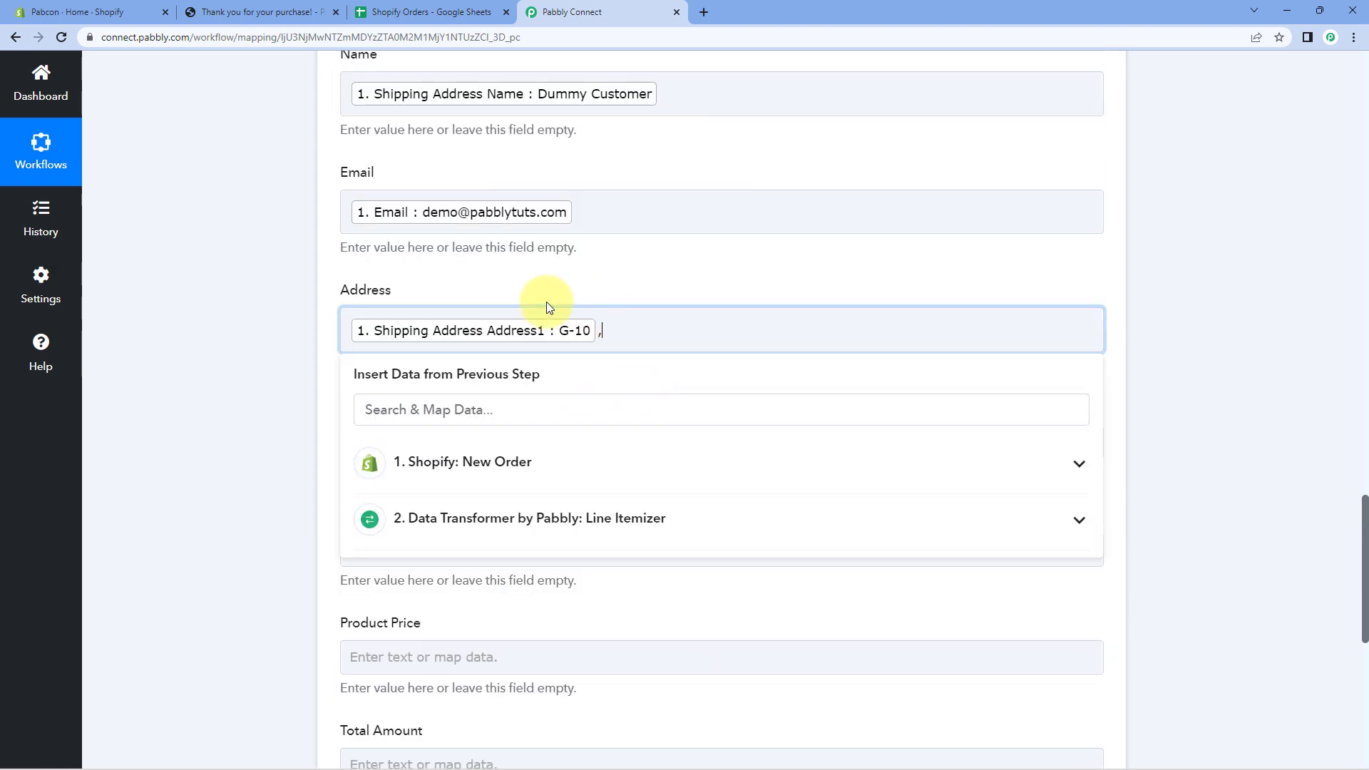
{"action": "left_click", "coordinate": [496, 471]}
{"action": "scroll", "coordinate": [495, 480], "scroll_direction": "down", "scroll_amount": 8}
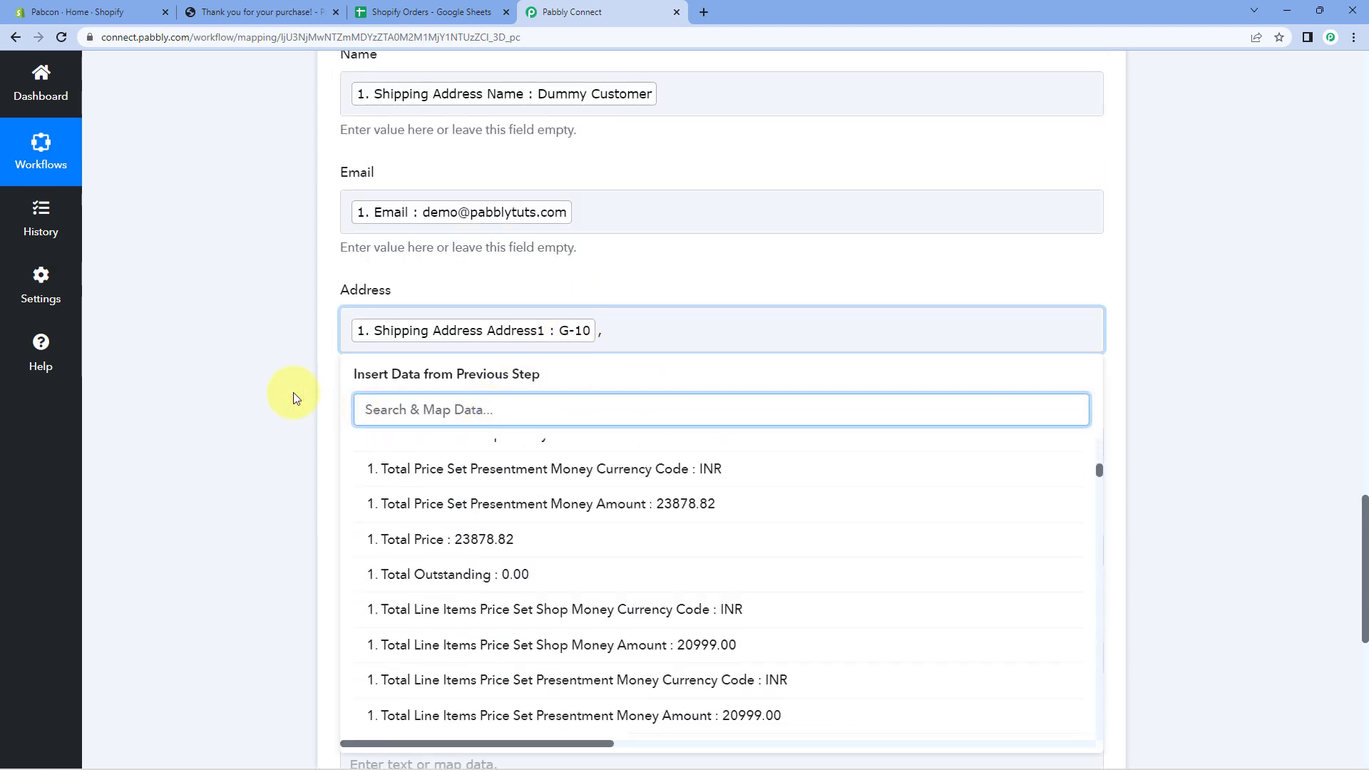
{"action": "scroll", "coordinate": [293, 397], "scroll_direction": "down", "scroll_amount": 3}
{"action": "scroll", "coordinate": [606, 378], "scroll_direction": "down", "scroll_amount": 9}
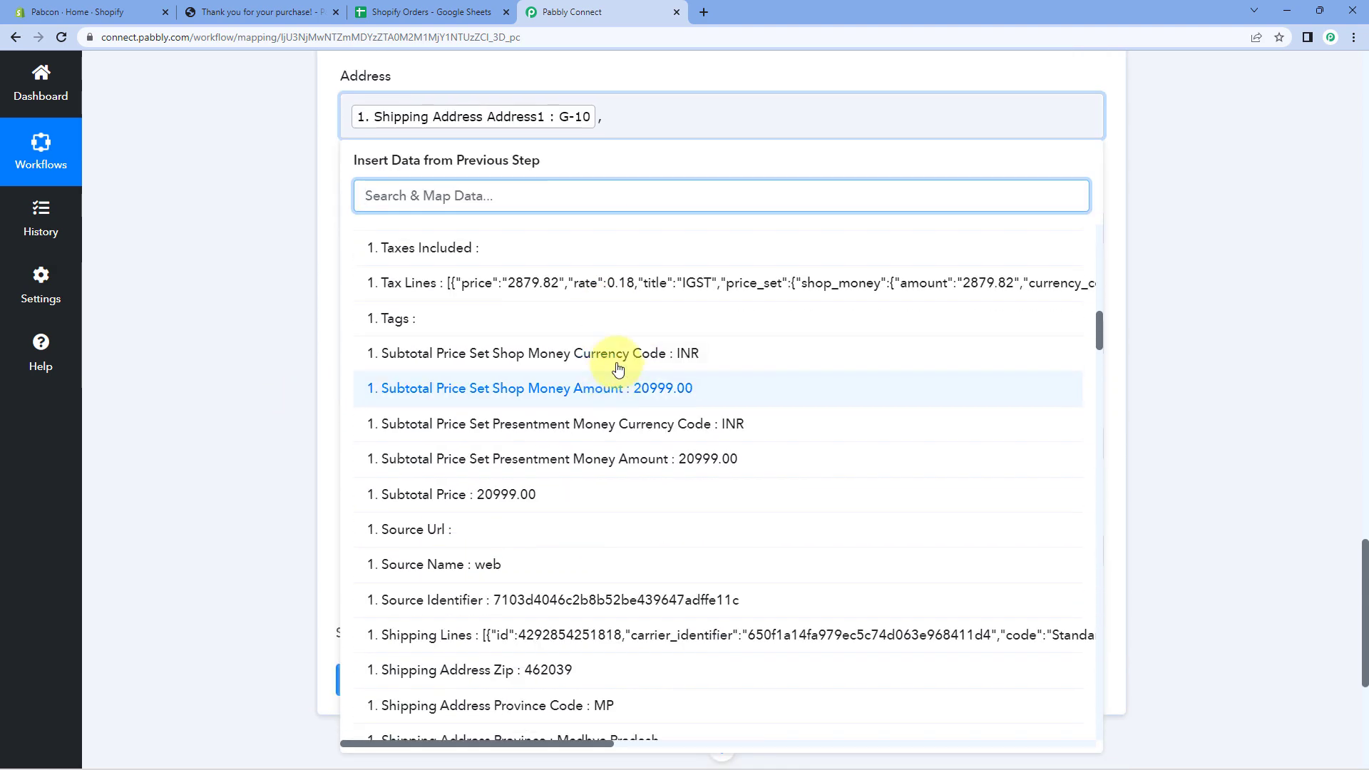
{"action": "scroll", "coordinate": [579, 368], "scroll_direction": "down", "scroll_amount": 5}
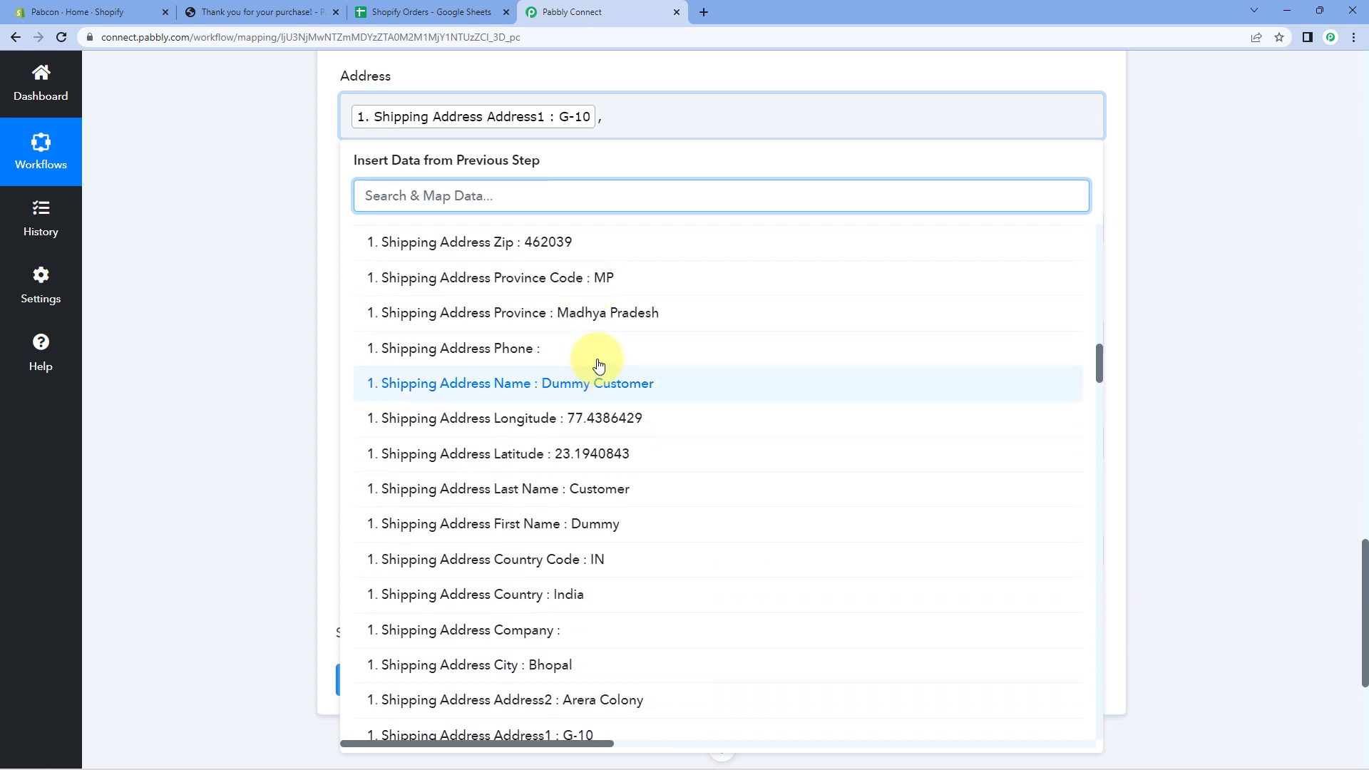
{"action": "scroll", "coordinate": [584, 414], "scroll_direction": "down", "scroll_amount": 4}
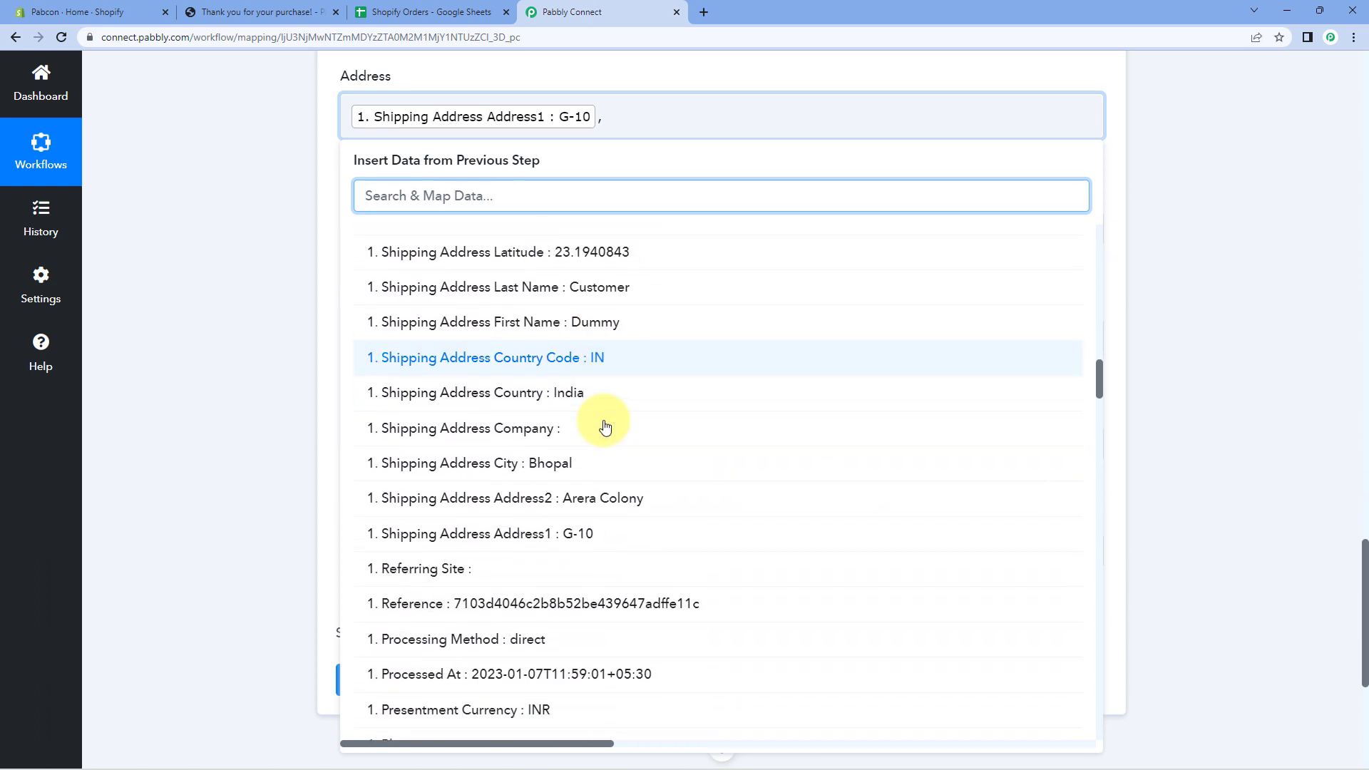
{"action": "left_click", "coordinate": [581, 421]}
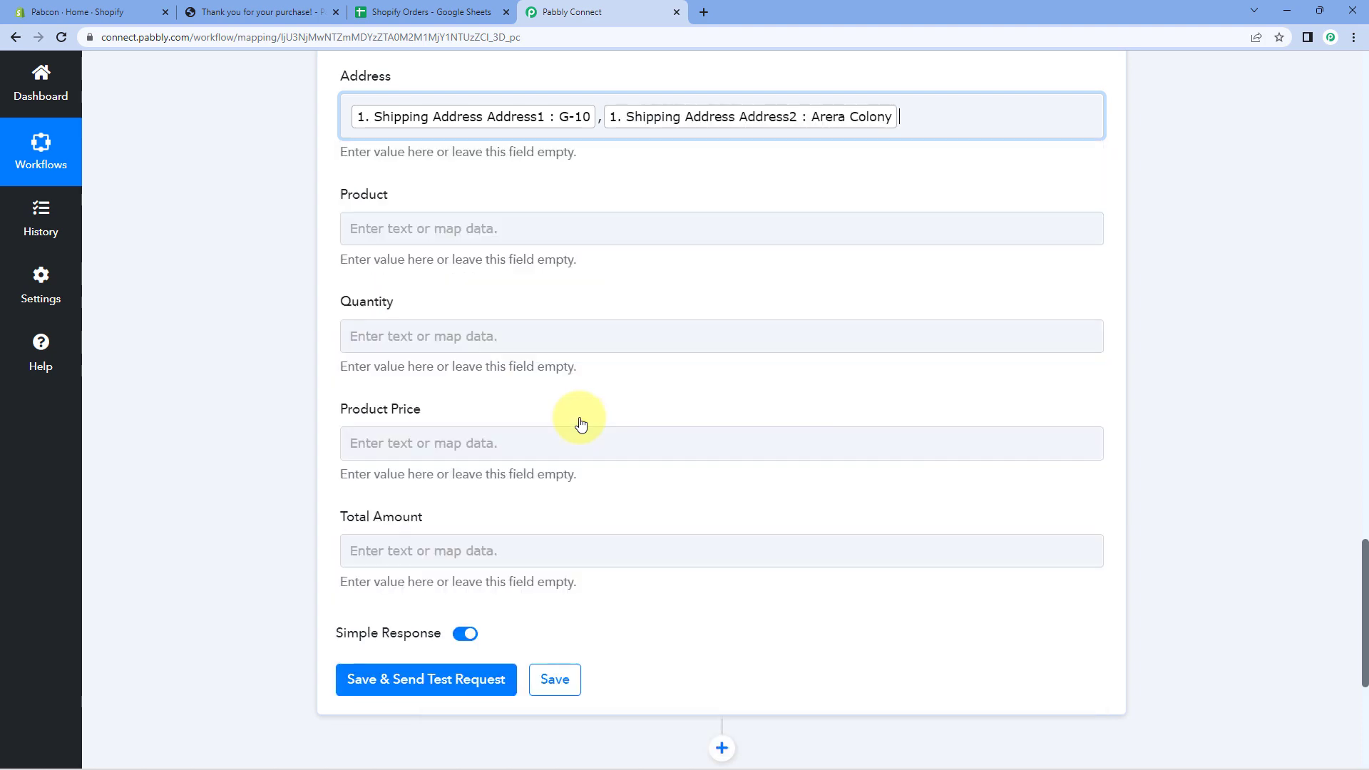
Append shipping city Bhopal, province Madhya Pradesh, a dash and zip 462039 to Address.
{"action": "left_click", "coordinate": [539, 270]}
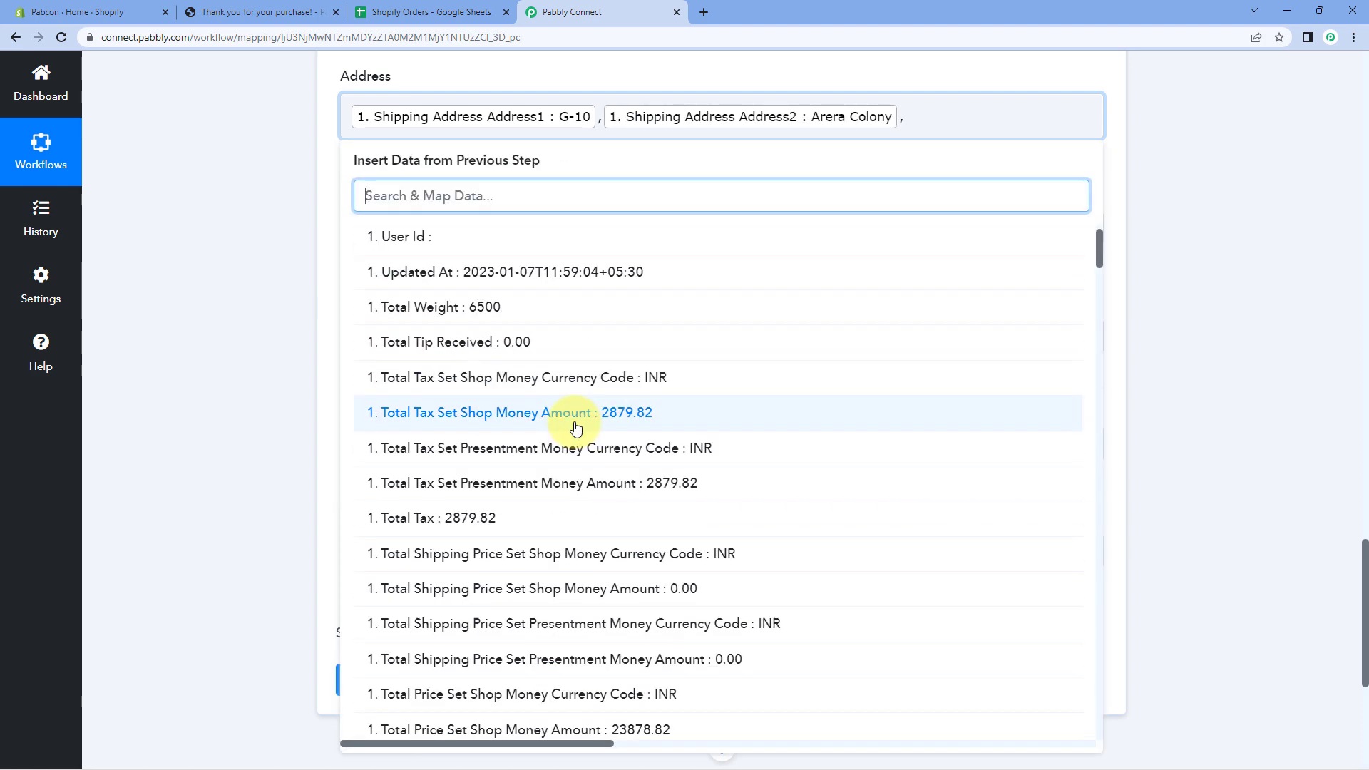
{"action": "scroll", "coordinate": [578, 425], "scroll_direction": "down", "scroll_amount": 10}
{"action": "scroll", "coordinate": [591, 406], "scroll_direction": "down", "scroll_amount": 5}
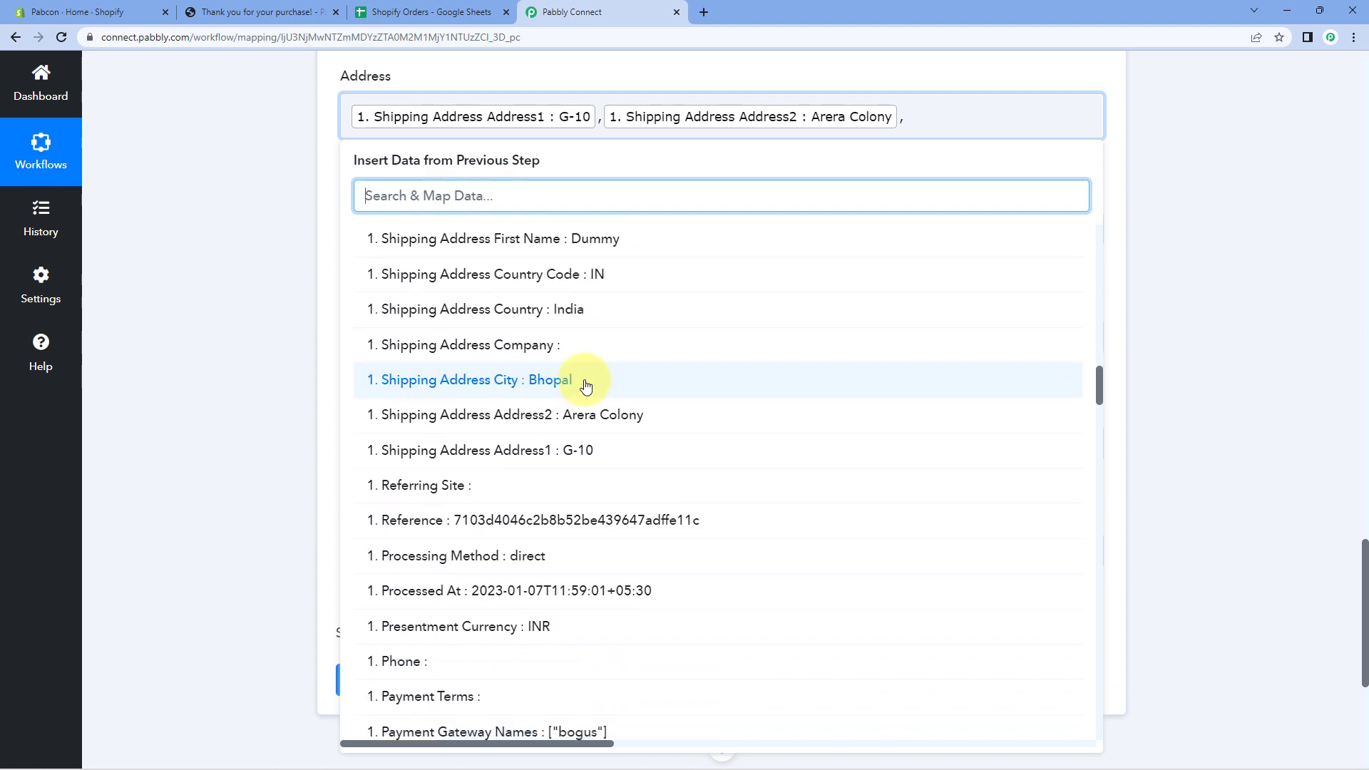
{"action": "left_click", "coordinate": [586, 386]}
{"action": "left_click", "coordinate": [568, 286]}
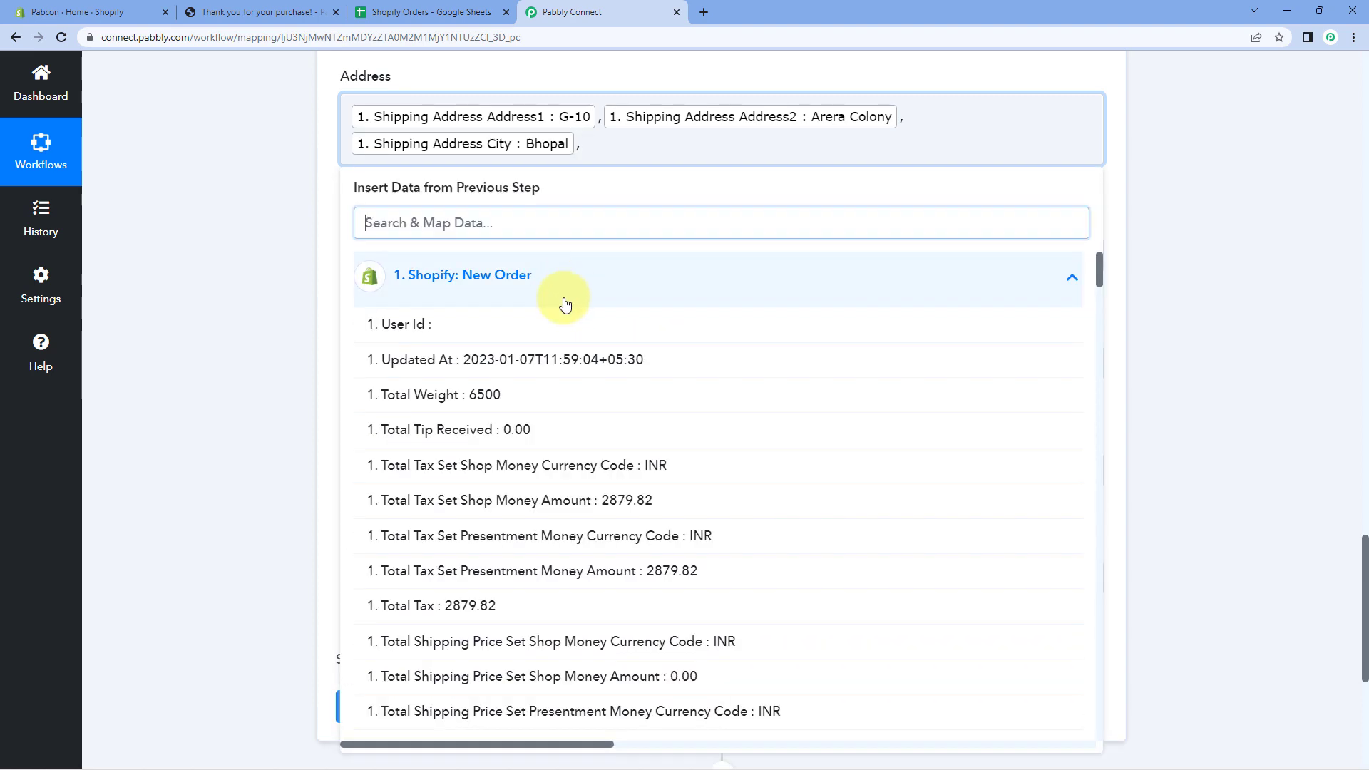
{"action": "scroll", "coordinate": [577, 396], "scroll_direction": "down", "scroll_amount": 12}
{"action": "scroll", "coordinate": [580, 403], "scroll_direction": "down", "scroll_amount": 9}
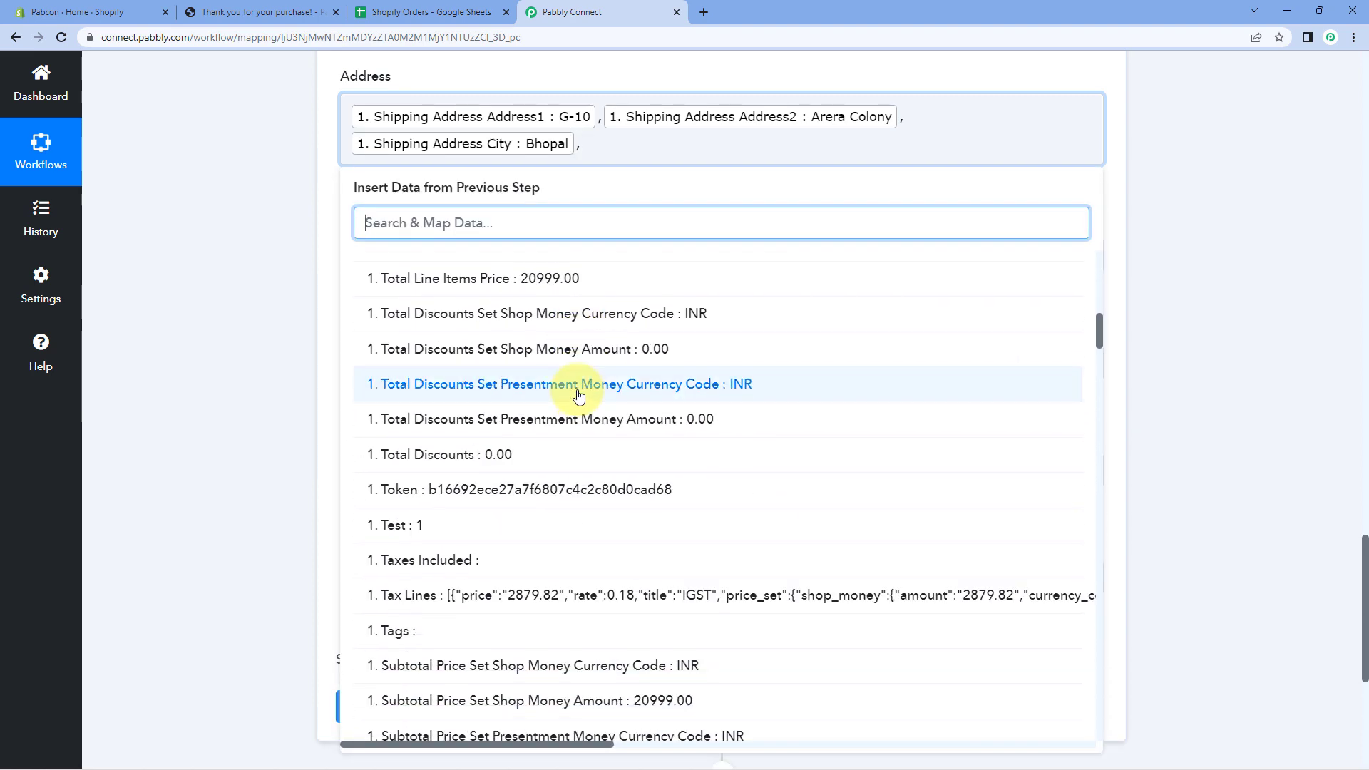
{"action": "scroll", "coordinate": [578, 399], "scroll_direction": "down", "scroll_amount": 2}
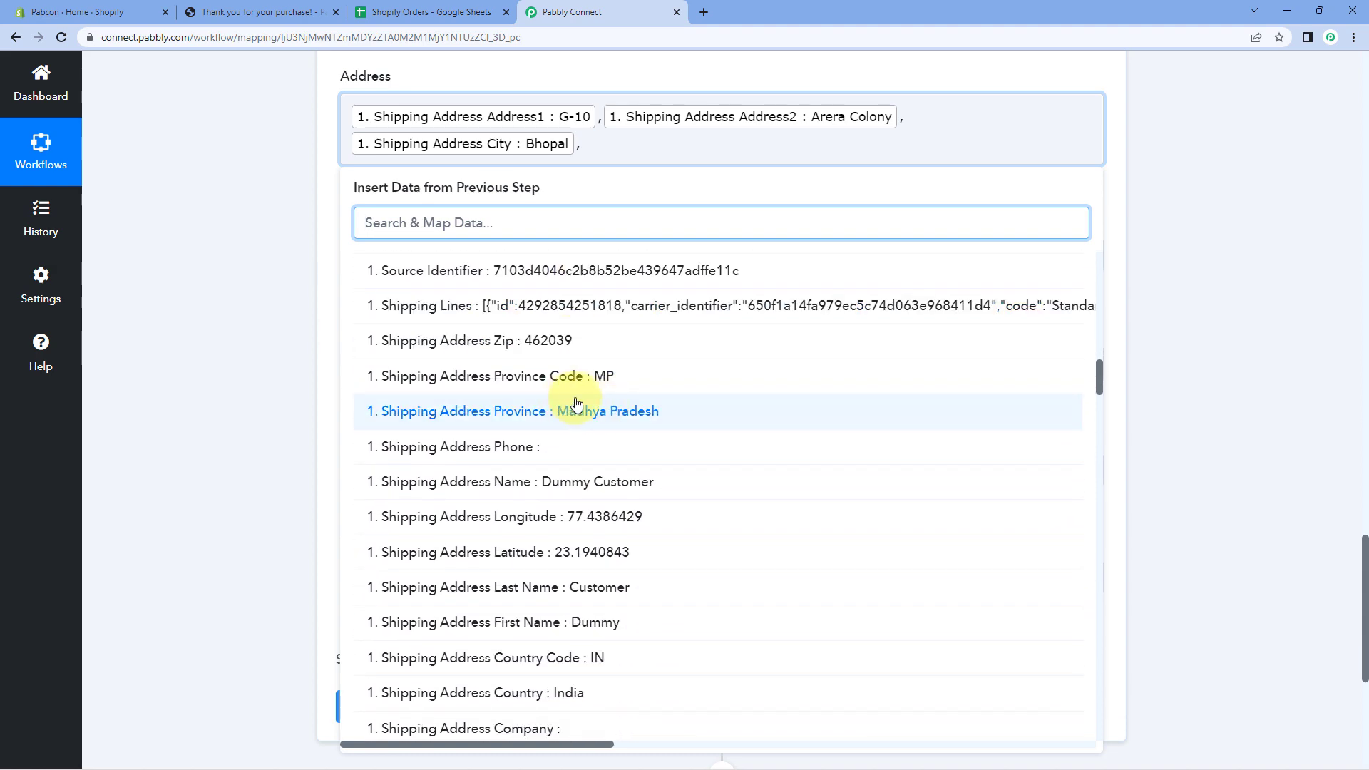
{"action": "left_click", "coordinate": [599, 413]}
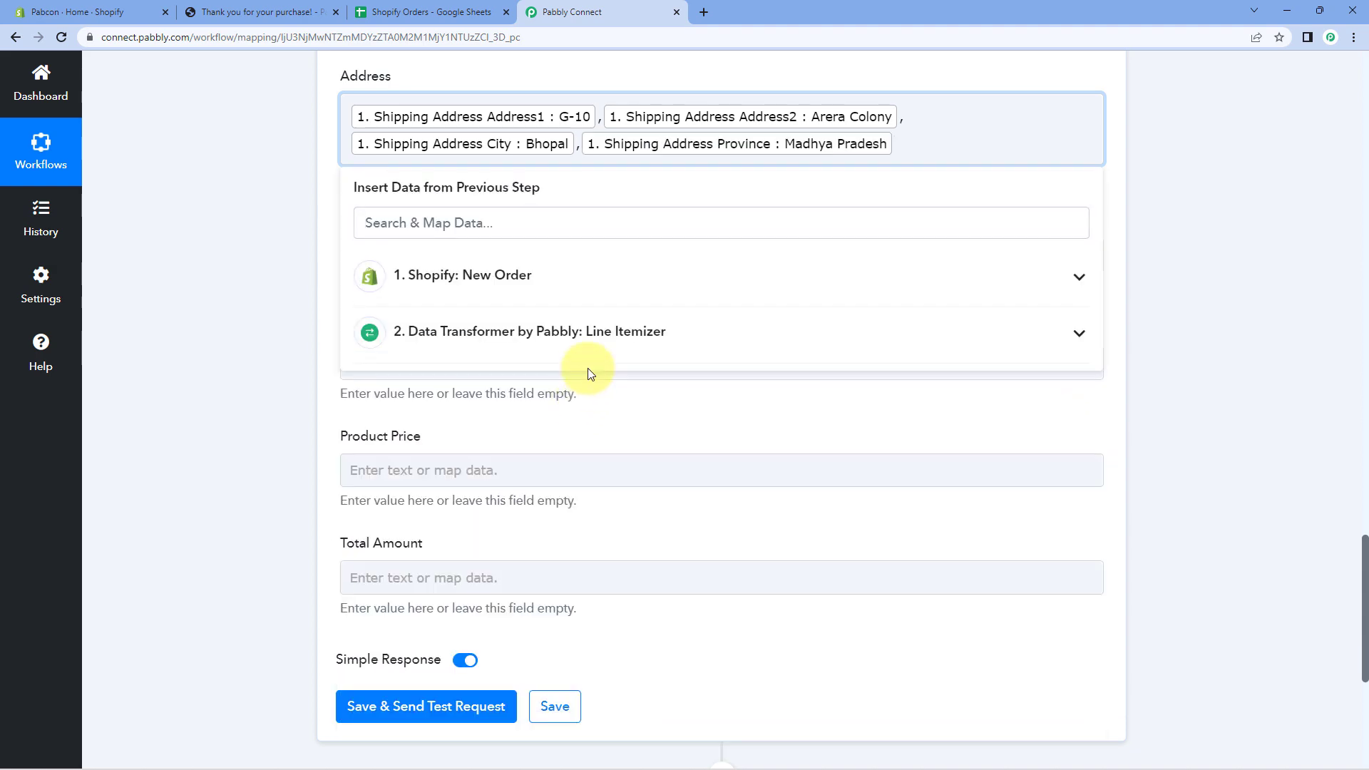
{"action": "type", "text": "-"}
{"action": "scroll", "coordinate": [578, 425], "scroll_direction": "down", "scroll_amount": 12}
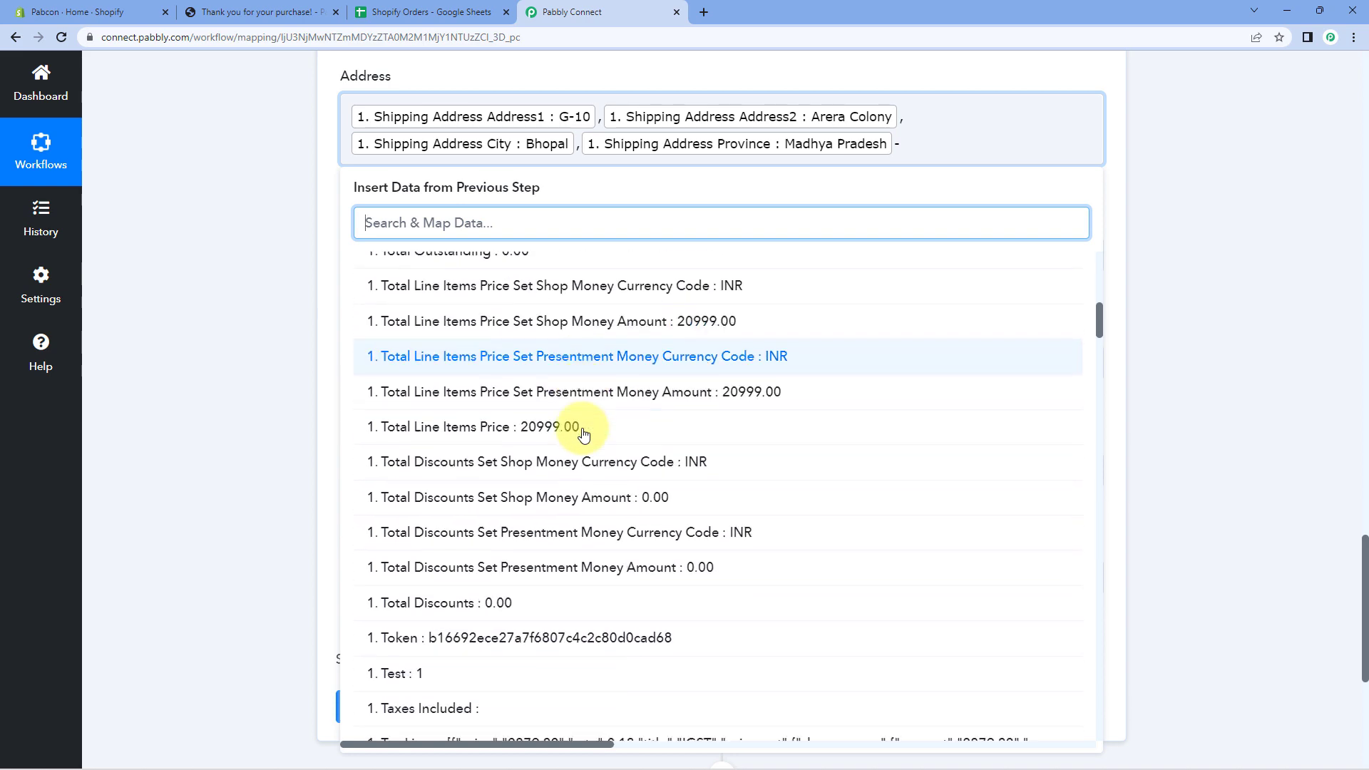
{"action": "scroll", "coordinate": [583, 434], "scroll_direction": "down", "scroll_amount": 10}
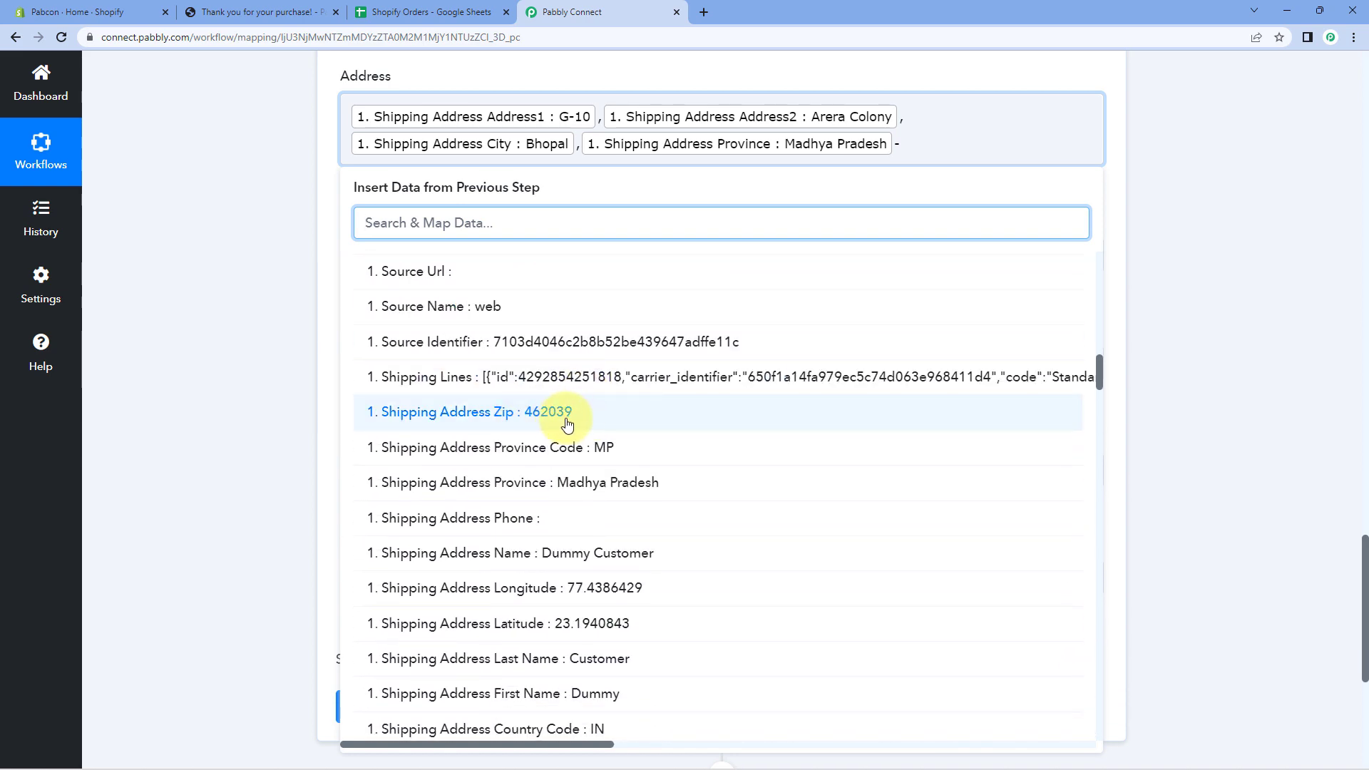
{"action": "left_click", "coordinate": [567, 422]}
{"action": "left_click", "coordinate": [256, 278]}
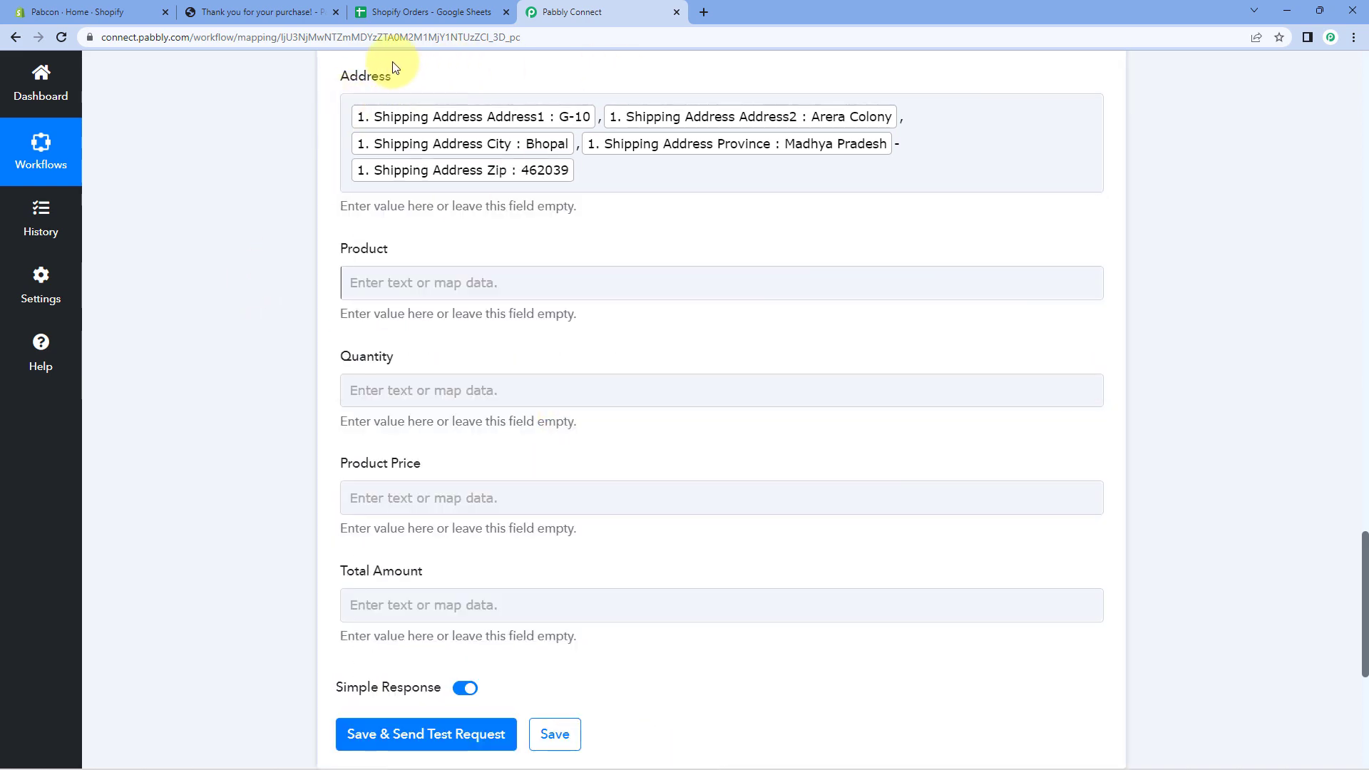
{"action": "left_click", "coordinate": [398, 132]}
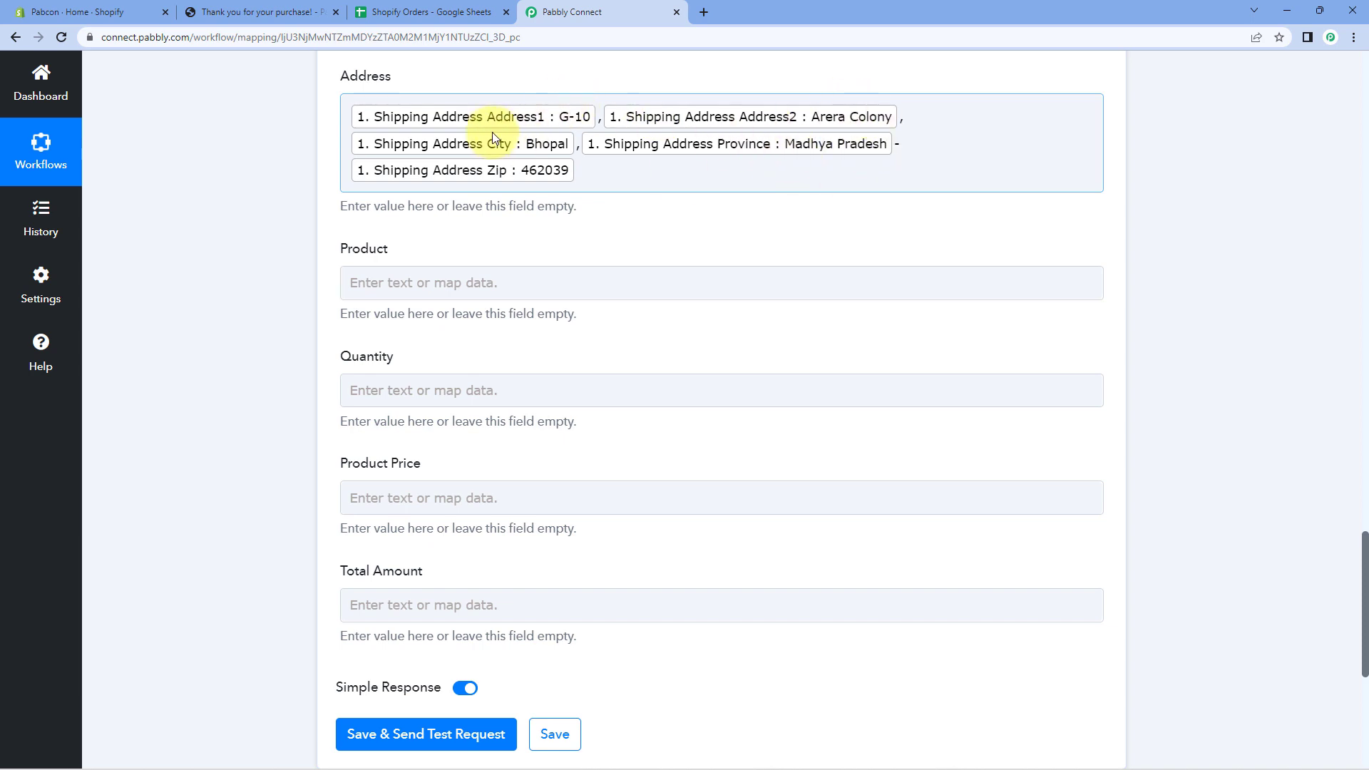
{"action": "left_click", "coordinate": [260, 148]}
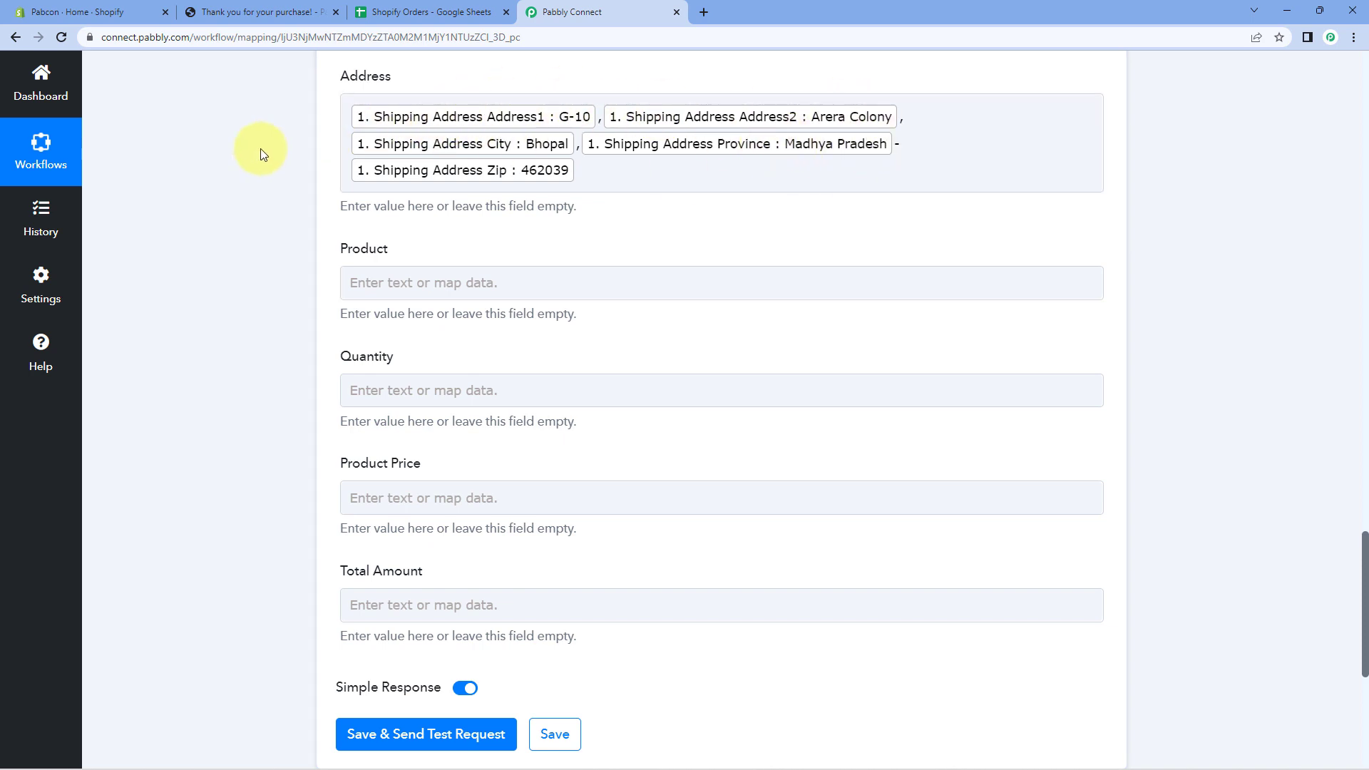
{"action": "scroll", "coordinate": [259, 148], "scroll_direction": "down", "scroll_amount": 1}
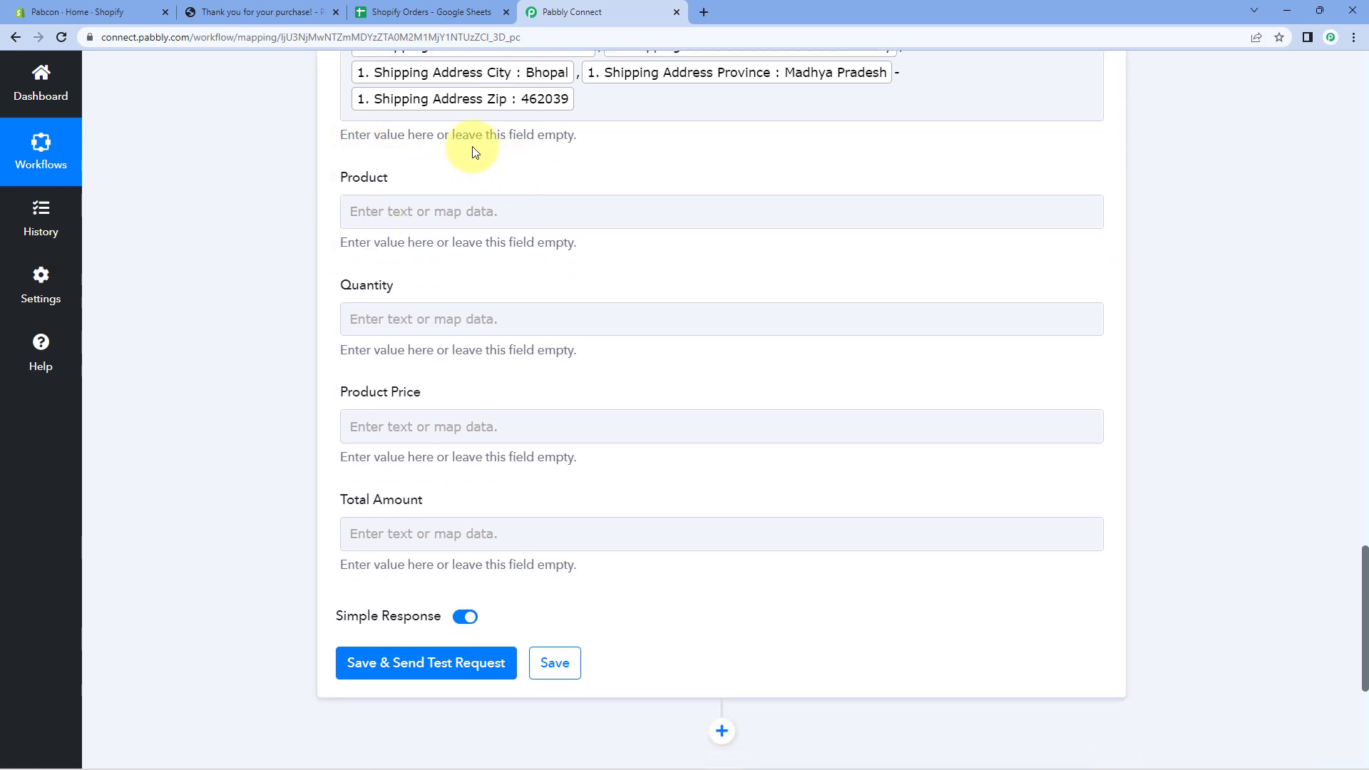
{"action": "scroll", "coordinate": [642, 202], "scroll_direction": "up", "scroll_amount": 15}
{"action": "scroll", "coordinate": [738, 239], "scroll_direction": "up", "scroll_amount": 5}
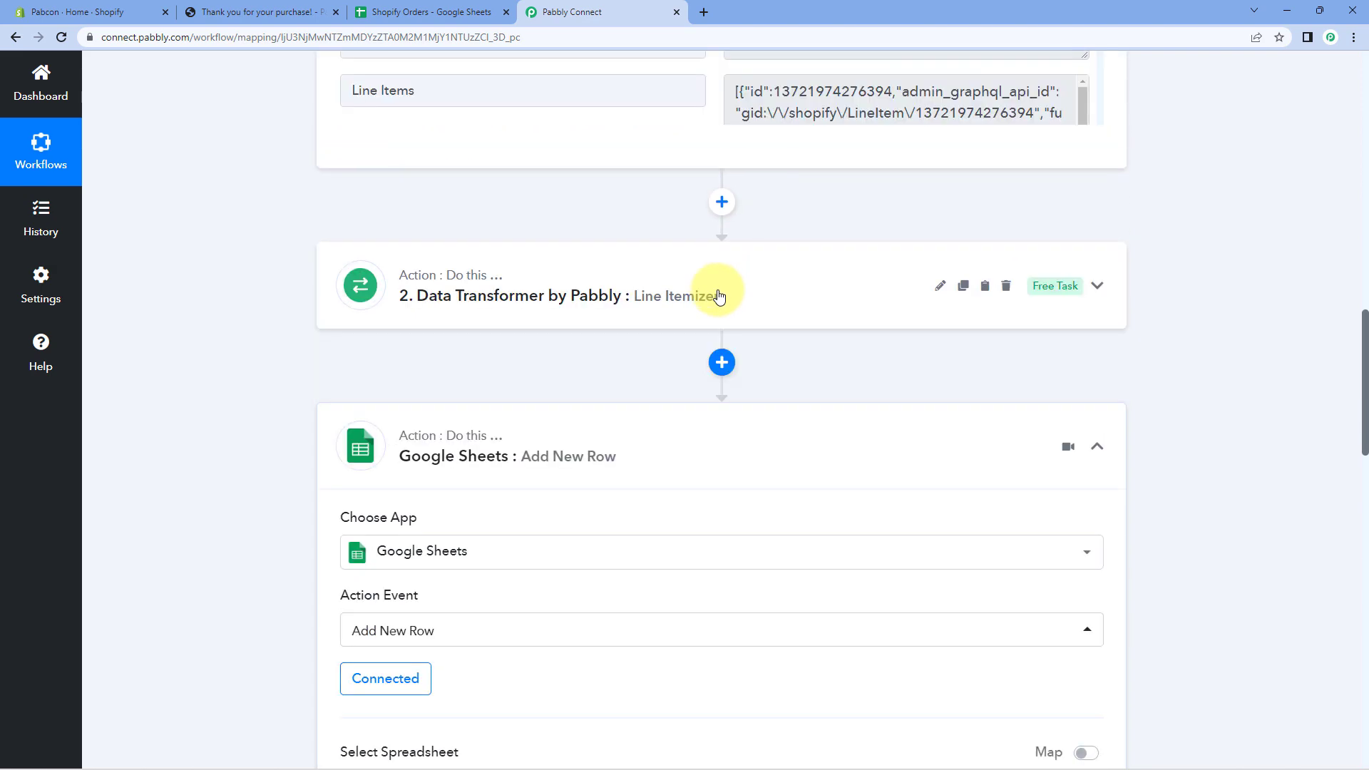
Inspect the Line Itemizer's product names, then scroll down to the empty Product field.
{"action": "left_click", "coordinate": [764, 300]}
{"action": "scroll", "coordinate": [251, 284], "scroll_direction": "down", "scroll_amount": 8}
{"action": "scroll", "coordinate": [292, 272], "scroll_direction": "down", "scroll_amount": 5}
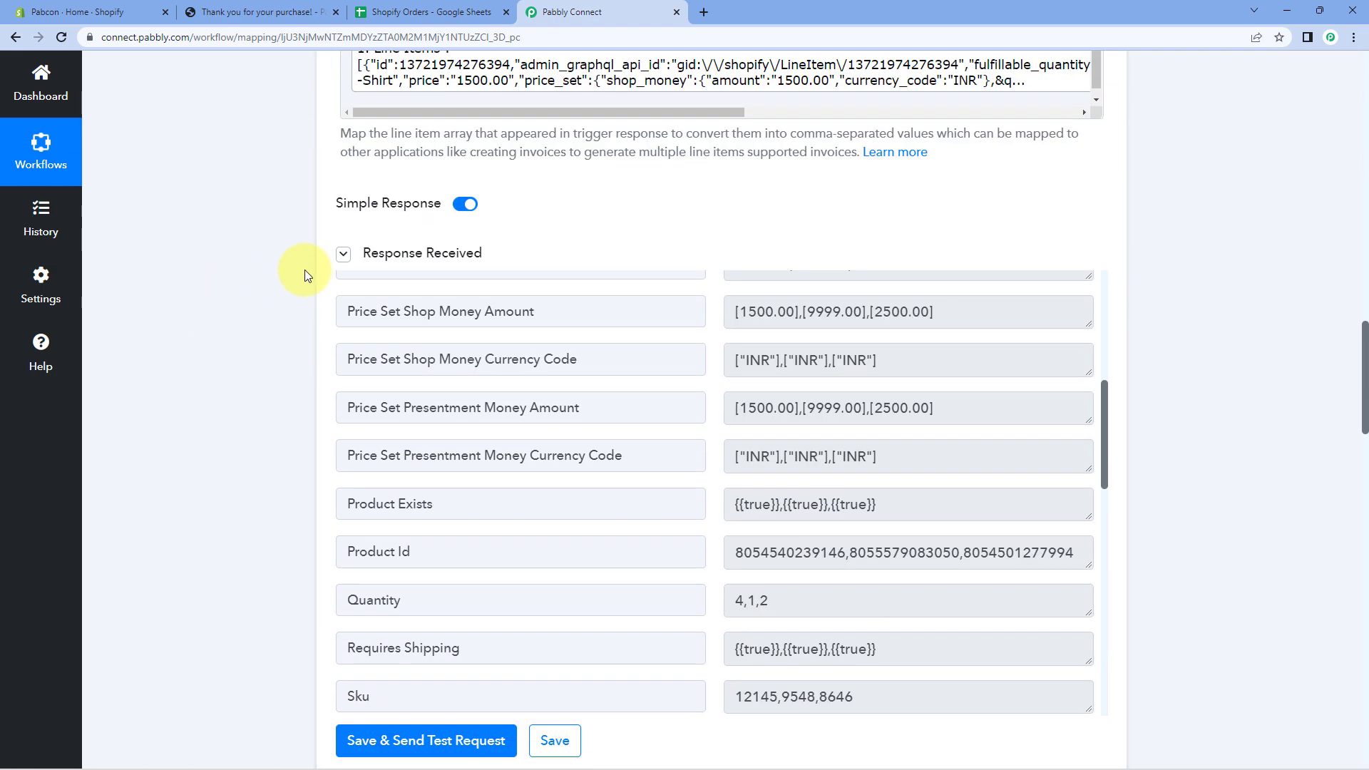
{"action": "scroll", "coordinate": [699, 284], "scroll_direction": "up", "scroll_amount": 3}
{"action": "scroll", "coordinate": [703, 285], "scroll_direction": "up", "scroll_amount": 2}
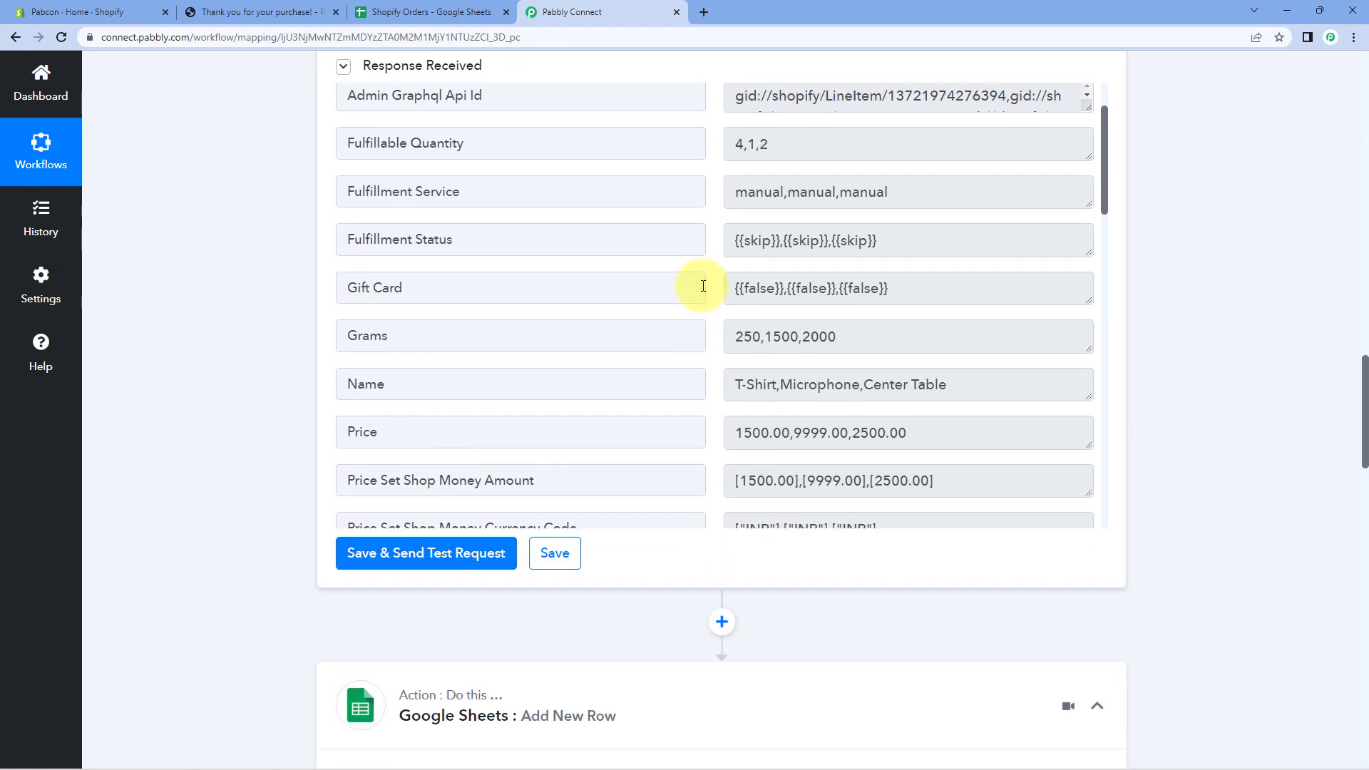
{"action": "left_click", "coordinate": [674, 389]}
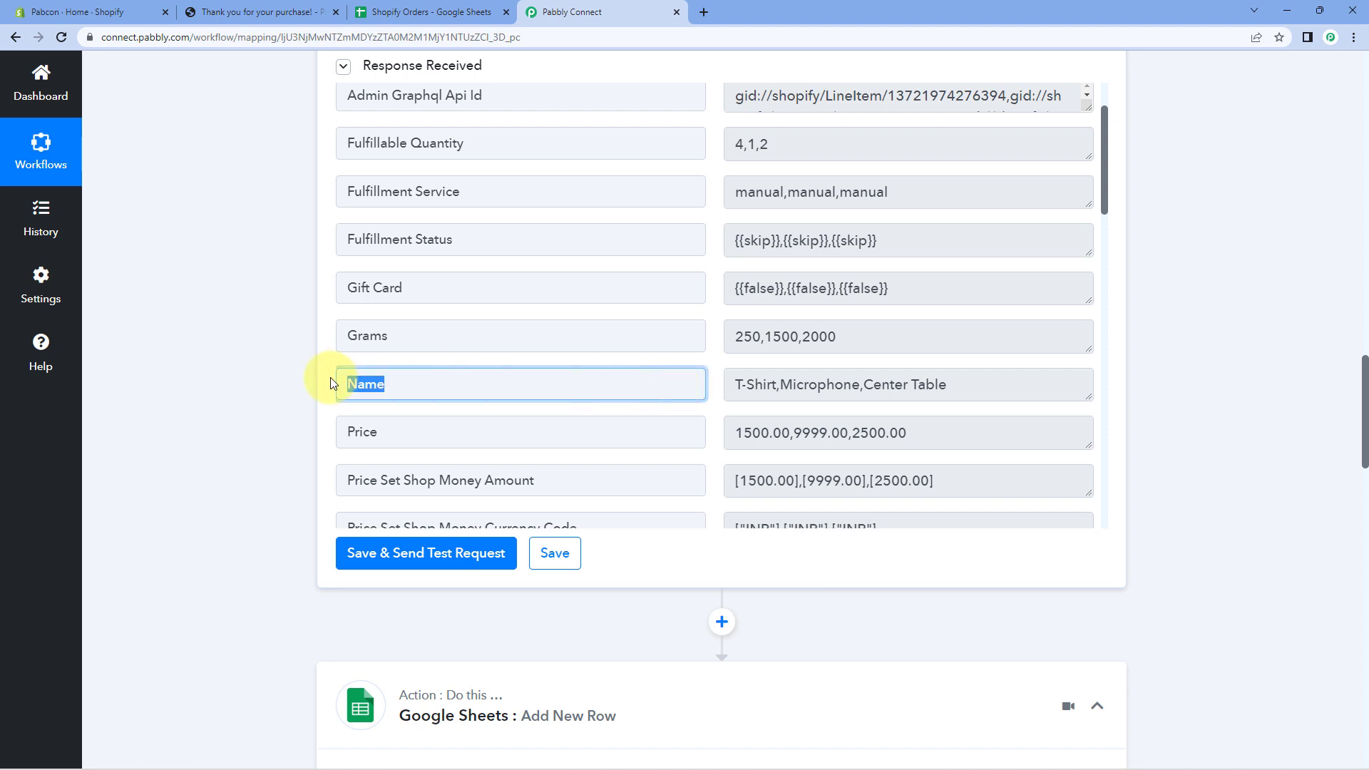
{"action": "left_click_drag", "start_coordinate": [729, 384], "coordinate": [972, 387]}
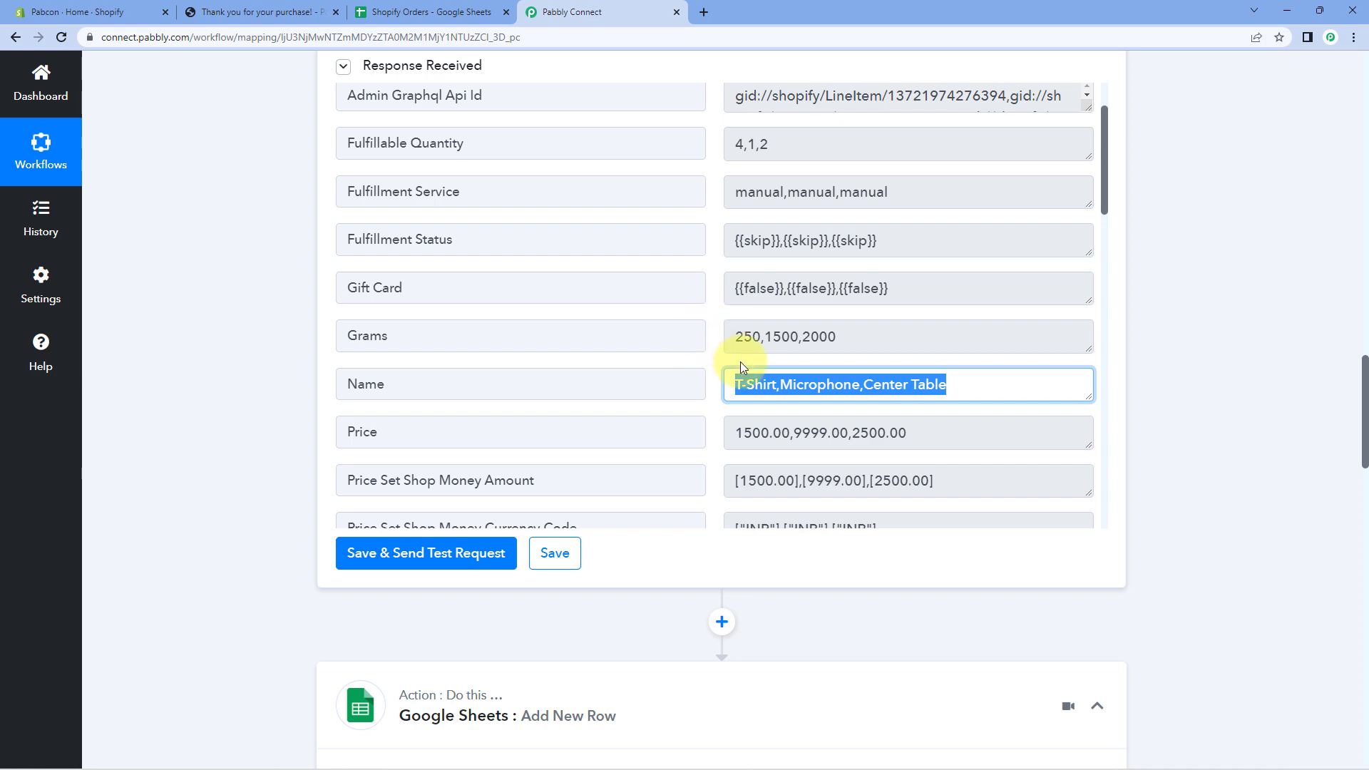
{"action": "scroll", "coordinate": [1148, 360], "scroll_direction": "down", "scroll_amount": 12}
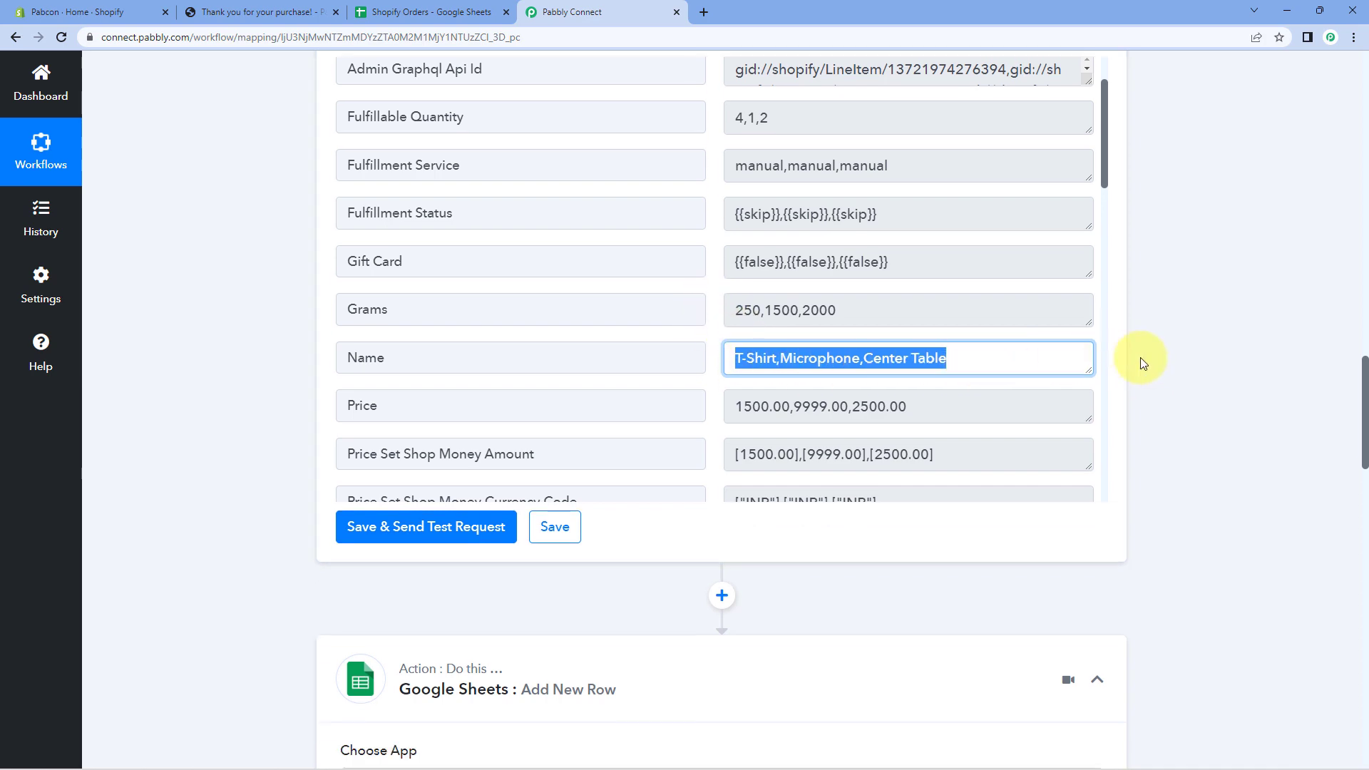
{"action": "scroll", "coordinate": [1148, 355], "scroll_direction": "down", "scroll_amount": 10}
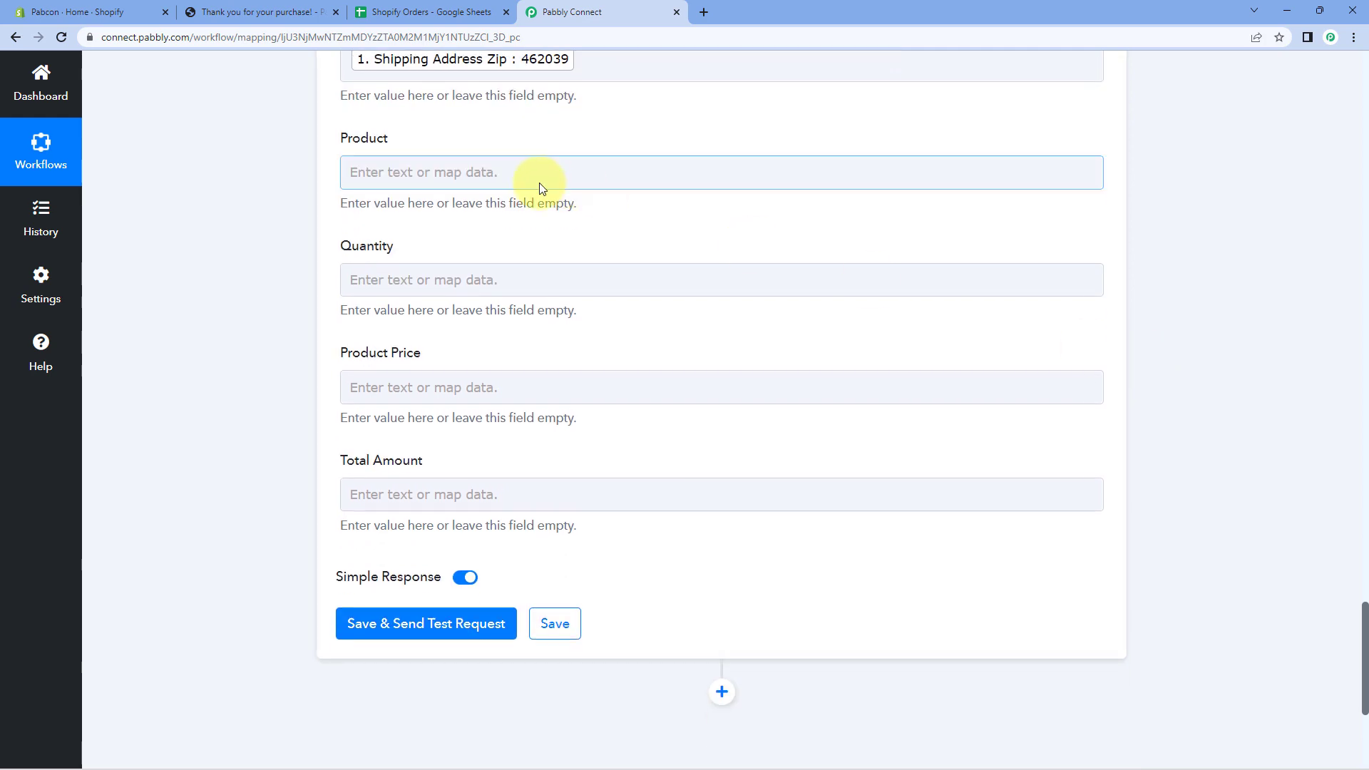
Map the Line Itemizer Name into the Product column.
{"action": "left_click", "coordinate": [395, 171]}
{"action": "scroll", "coordinate": [305, 190], "scroll_direction": "down", "scroll_amount": 1}
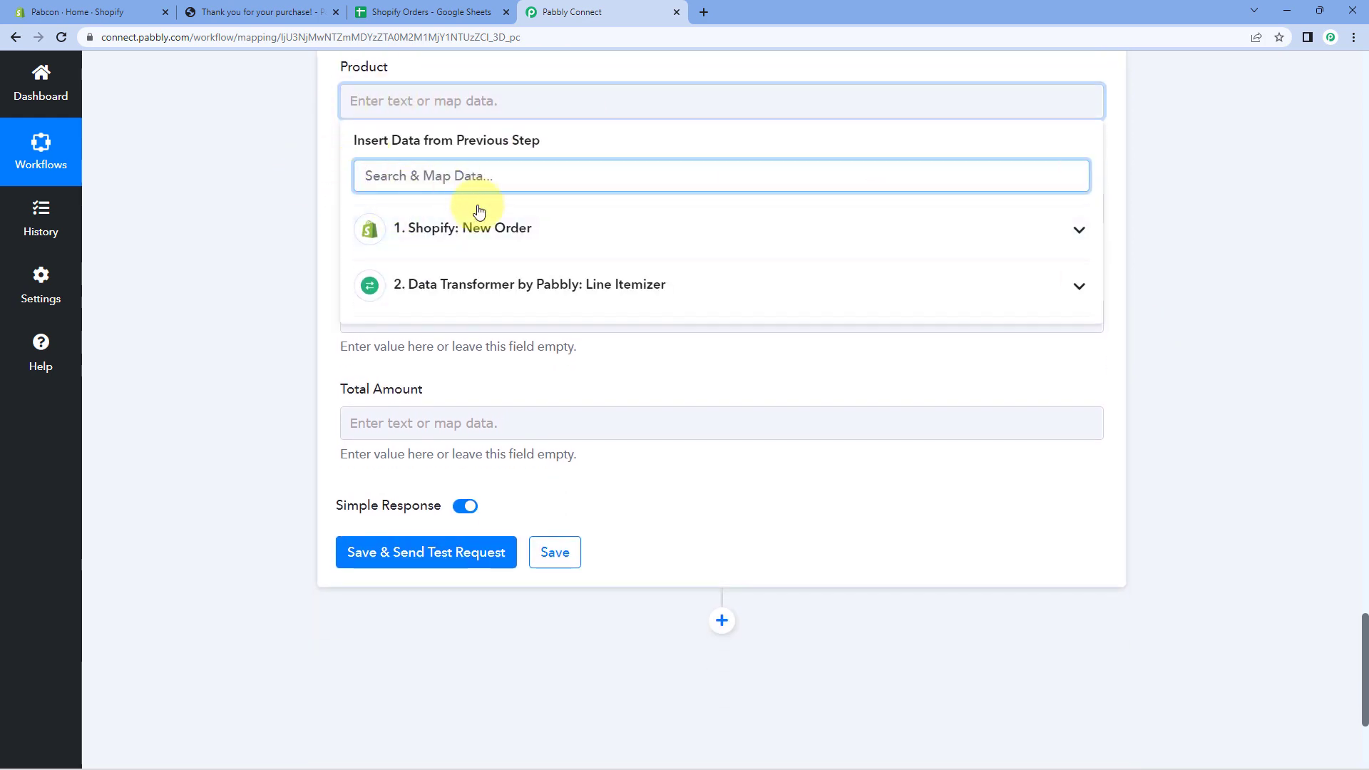
{"action": "left_click", "coordinate": [519, 284]}
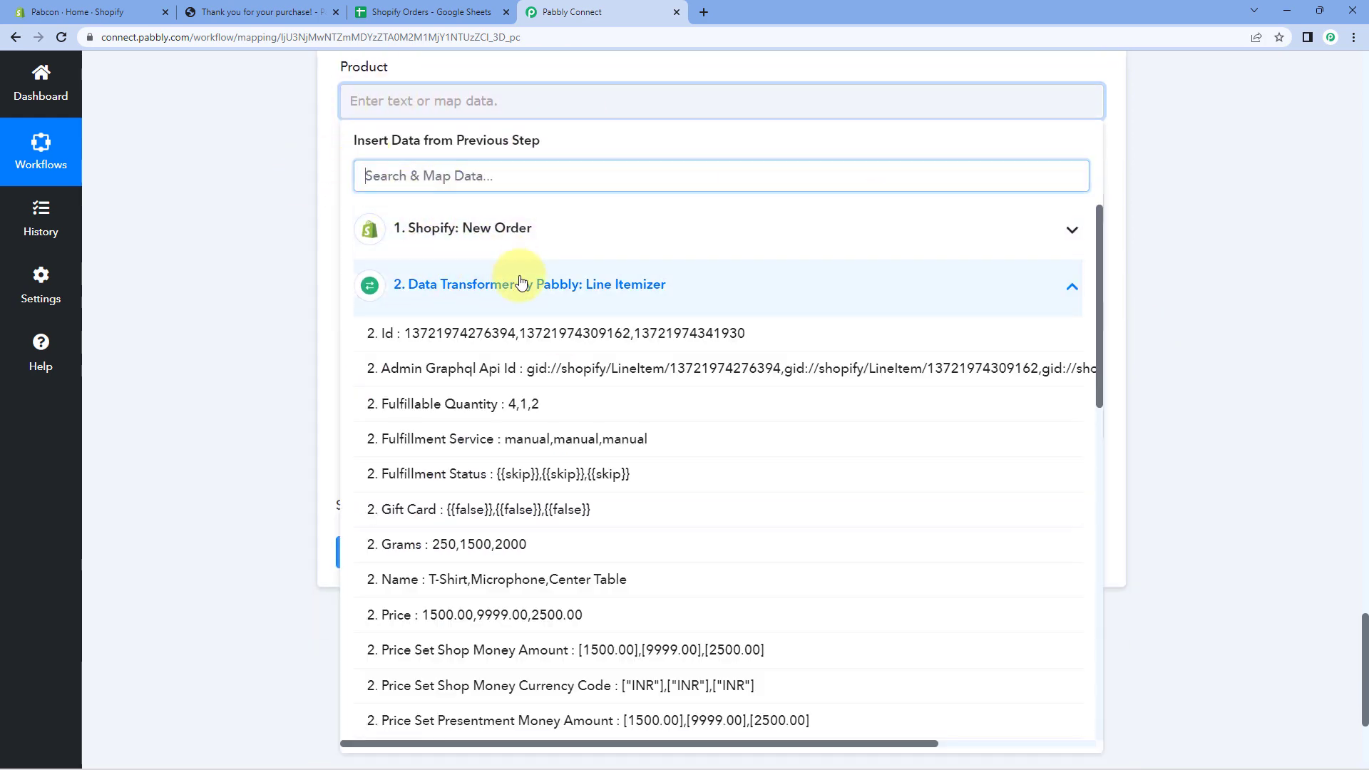
{"action": "left_click", "coordinate": [495, 579]}
{"action": "left_click", "coordinate": [229, 303]}
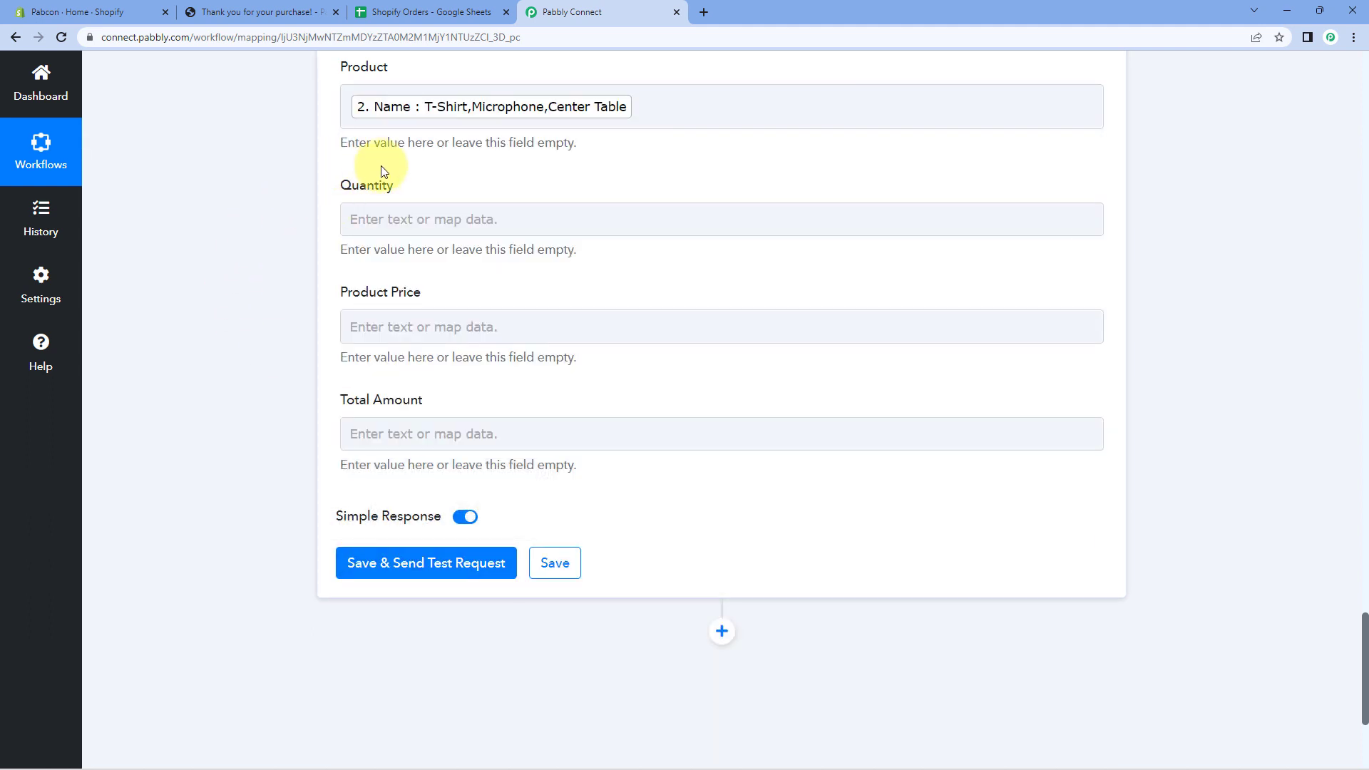
Map the Line Itemizer Quantity into the Quantity column.
{"action": "left_click", "coordinate": [409, 220]}
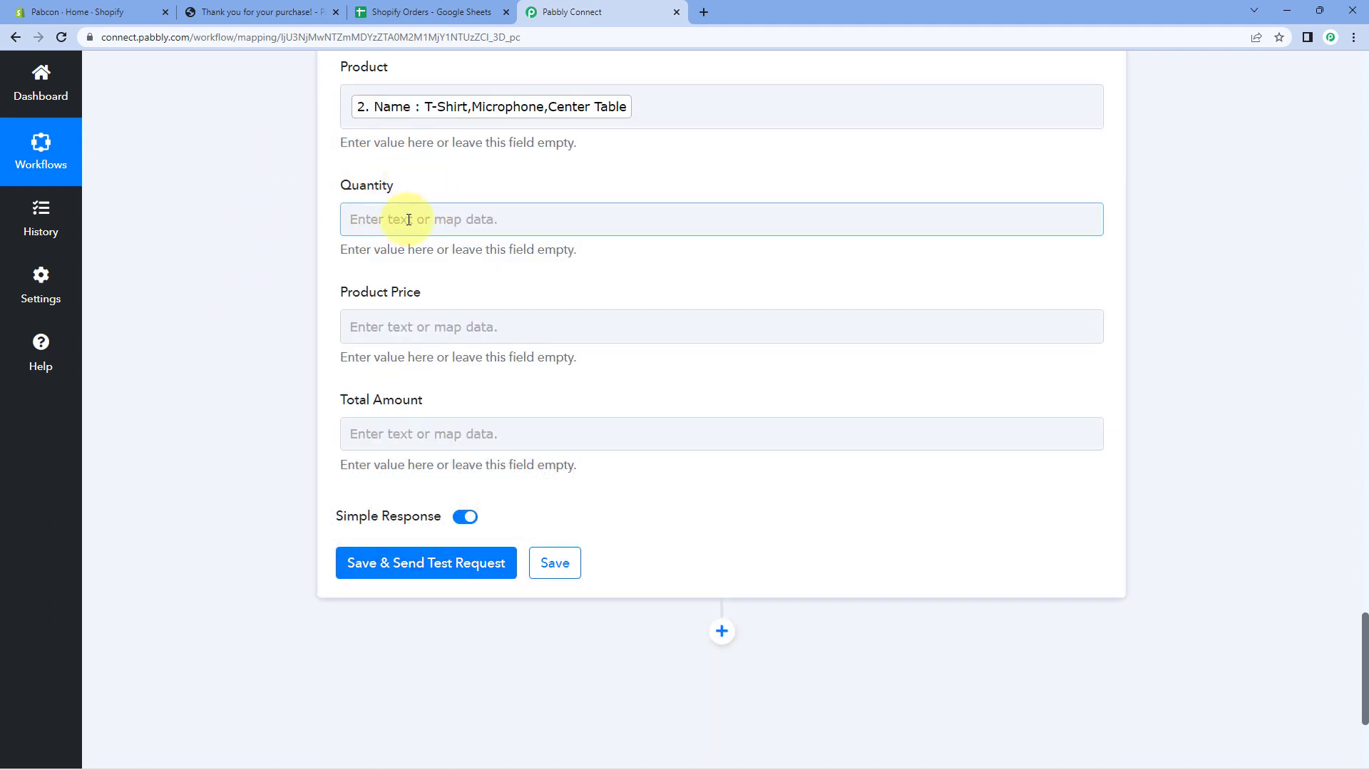
{"action": "left_click", "coordinate": [409, 220]}
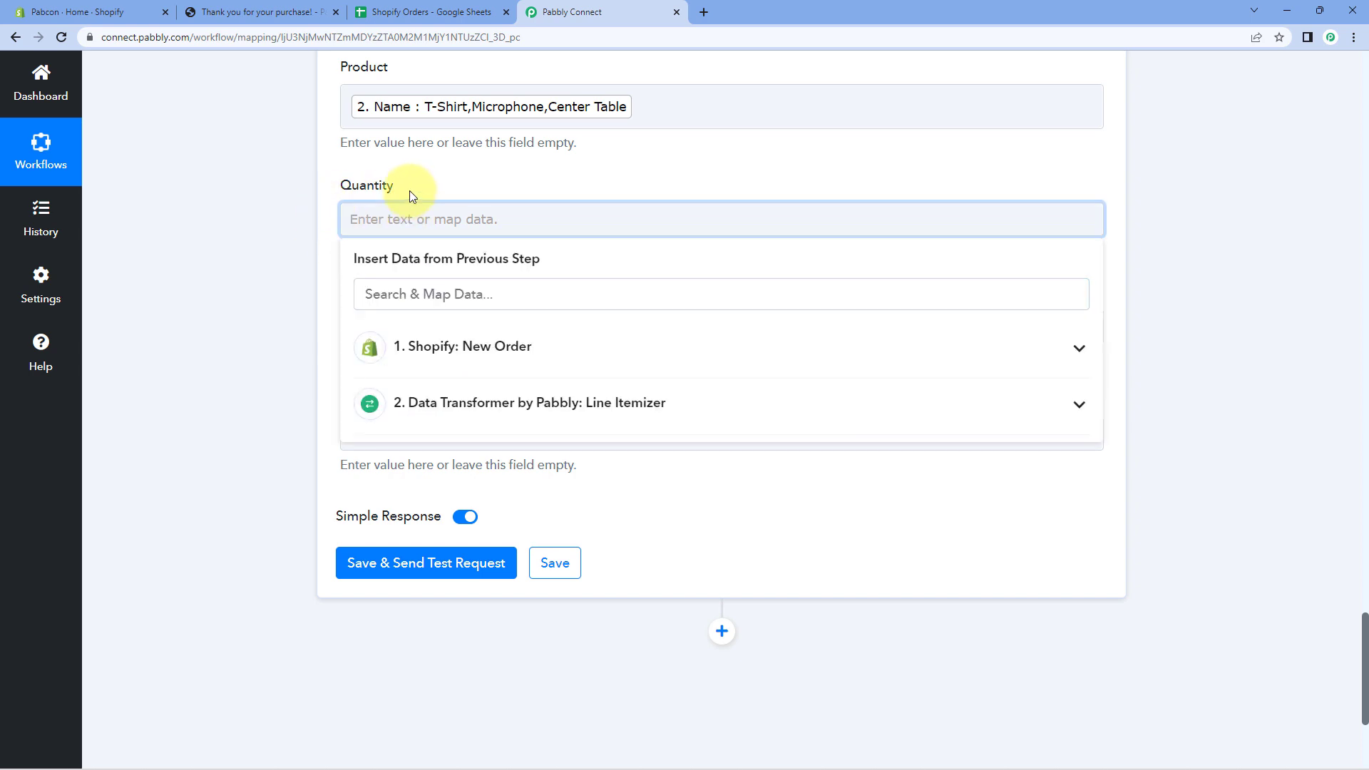
{"action": "left_click", "coordinate": [526, 401]}
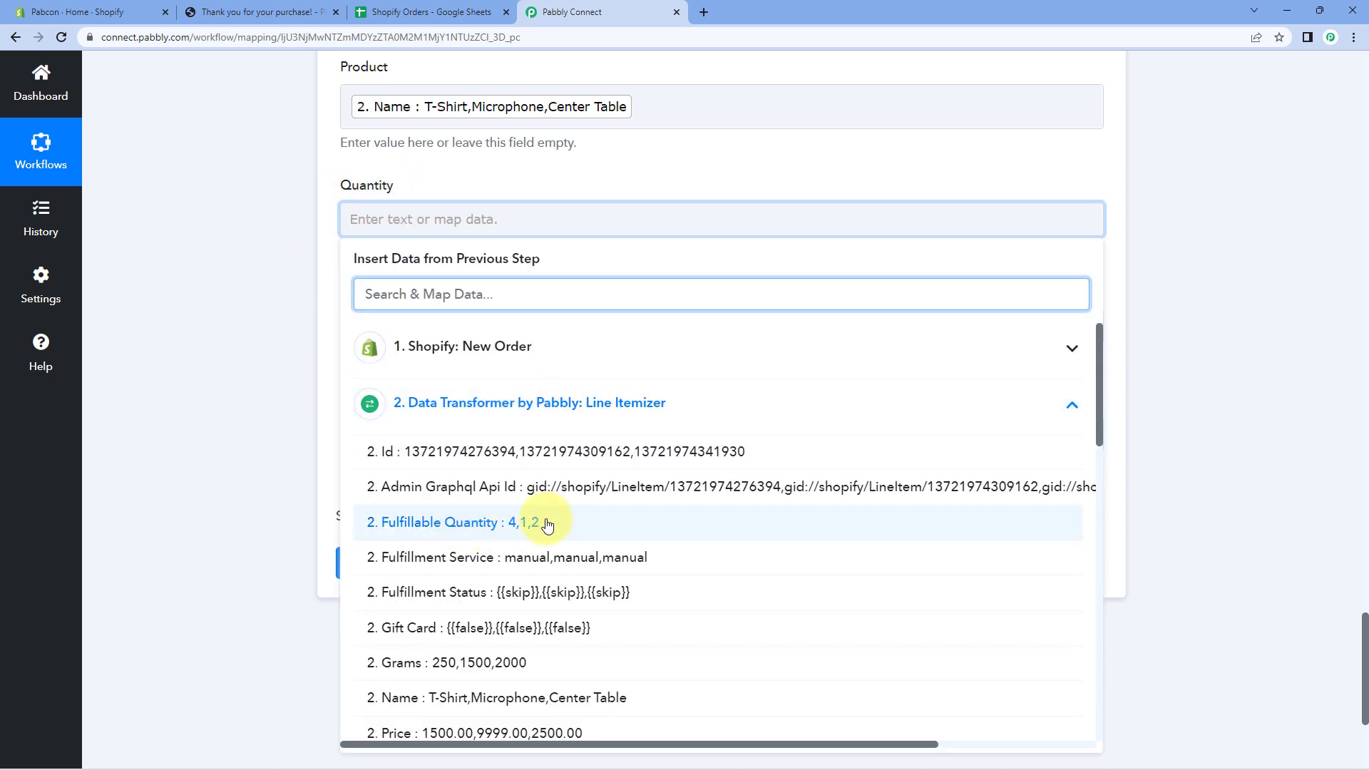
{"action": "scroll", "coordinate": [538, 522], "scroll_direction": "down", "scroll_amount": 3}
{"action": "scroll", "coordinate": [538, 522], "scroll_direction": "down", "scroll_amount": 4}
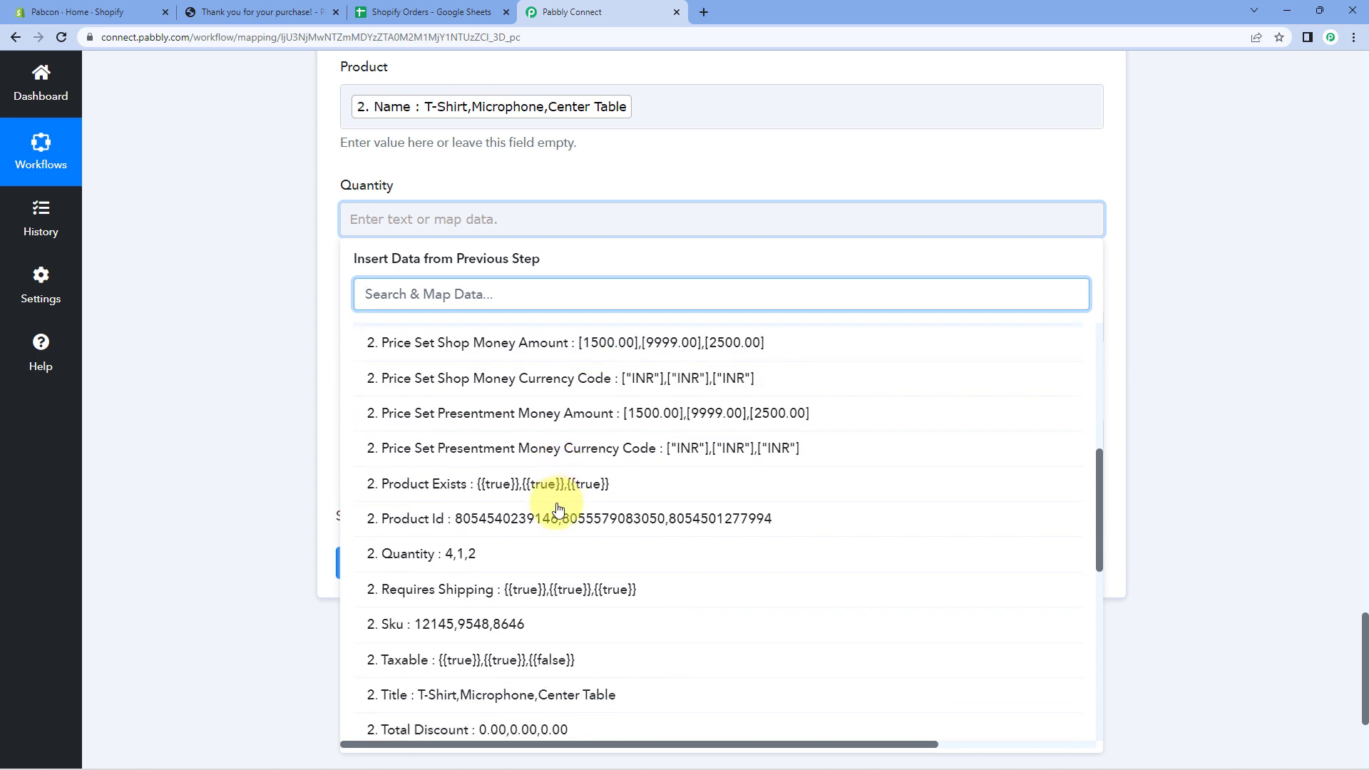
{"action": "left_click", "coordinate": [475, 488]}
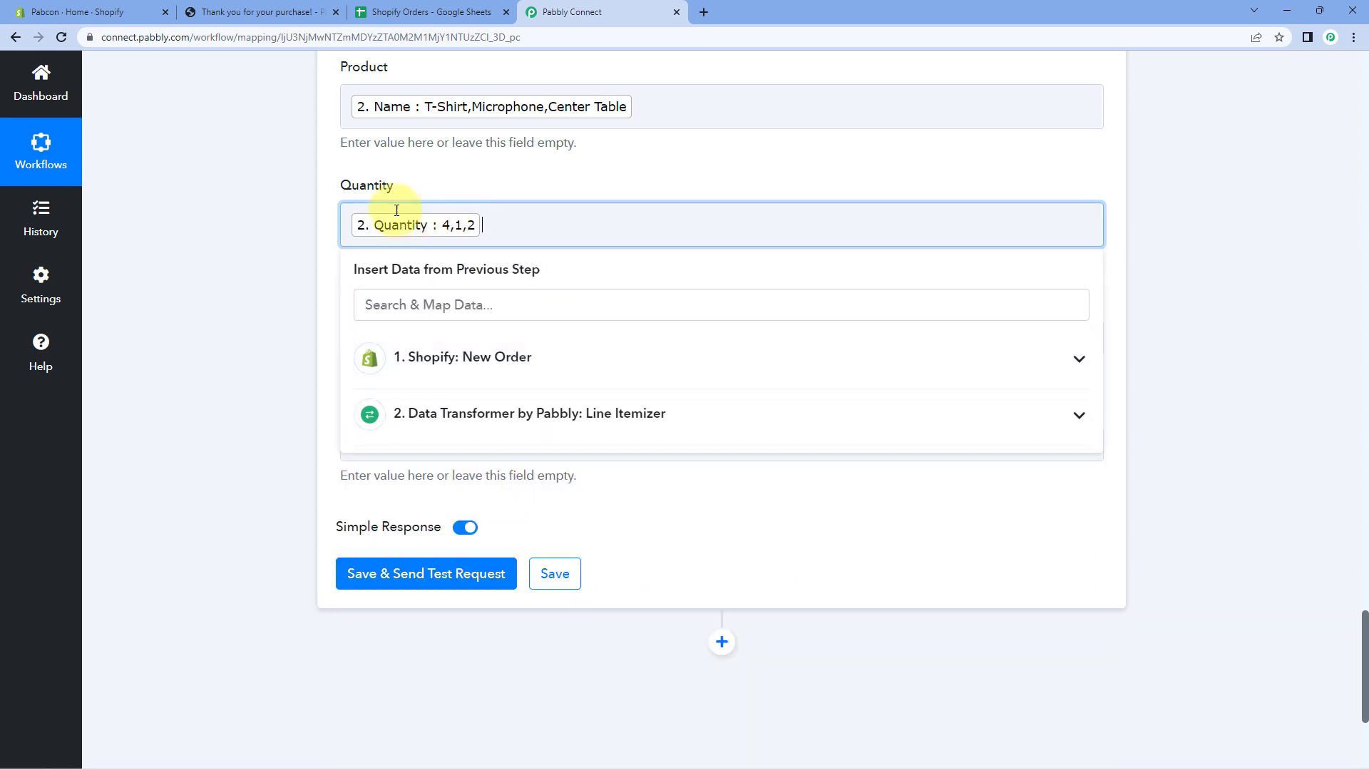
{"action": "left_click", "coordinate": [546, 137]}
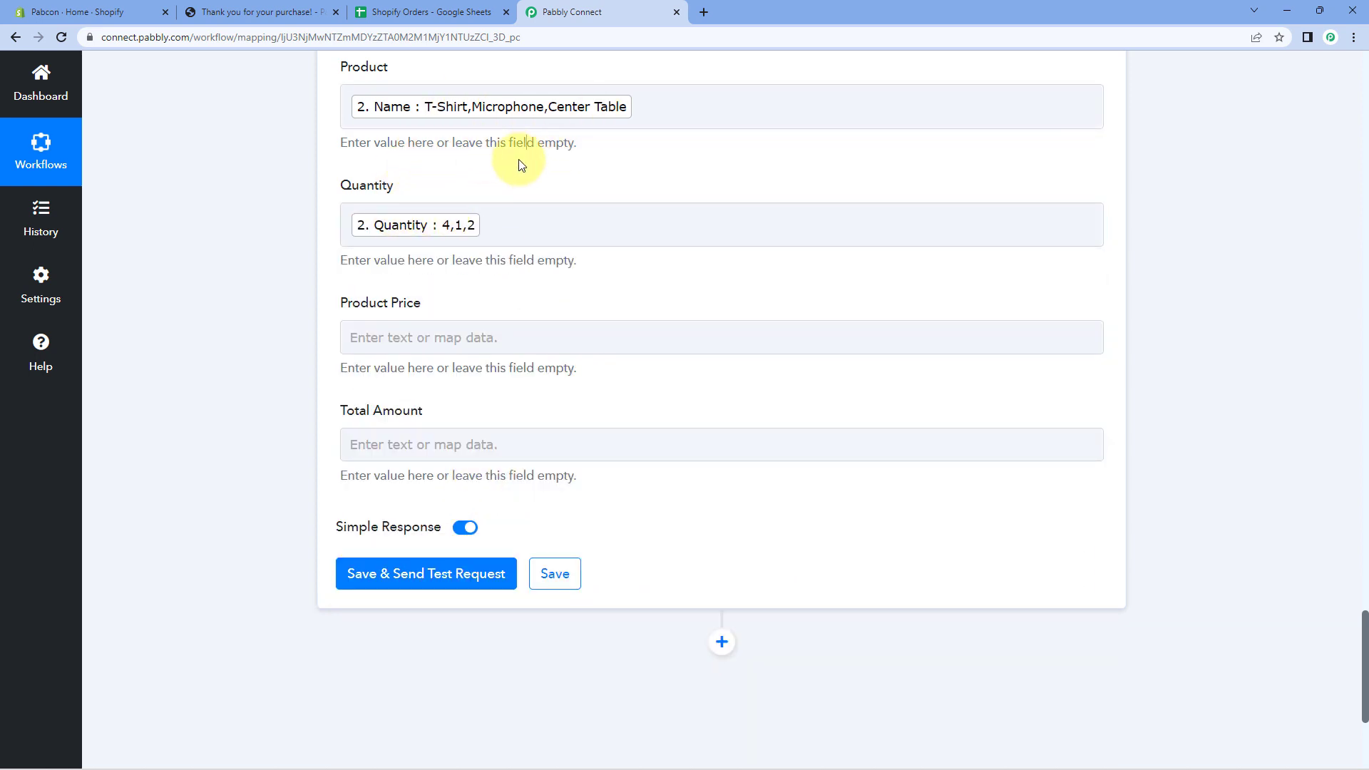
Map the Line Itemizer Price into the Product Price column.
{"action": "scroll", "coordinate": [333, 246], "scroll_direction": "down", "scroll_amount": 1}
{"action": "left_click", "coordinate": [428, 266]}
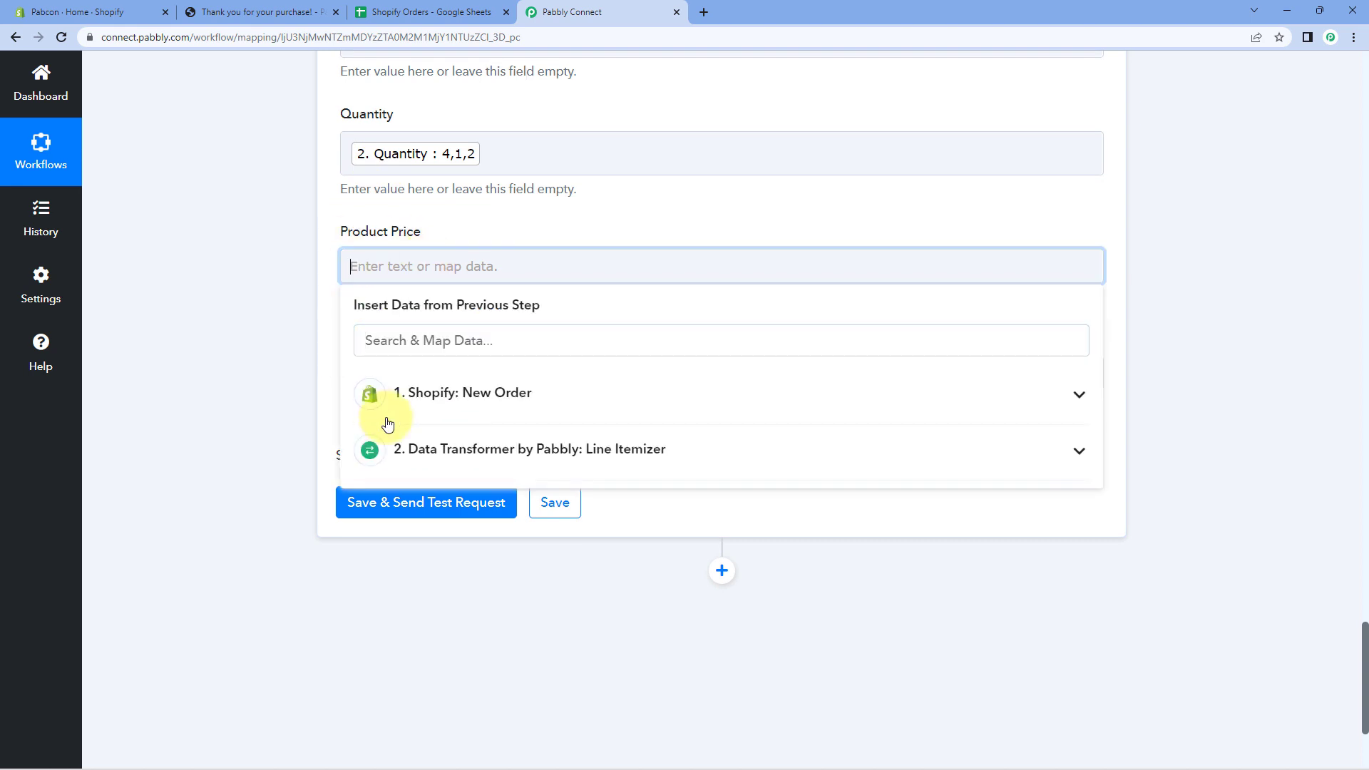
{"action": "left_click", "coordinate": [472, 456]}
{"action": "scroll", "coordinate": [499, 514], "scroll_direction": "down", "scroll_amount": 4}
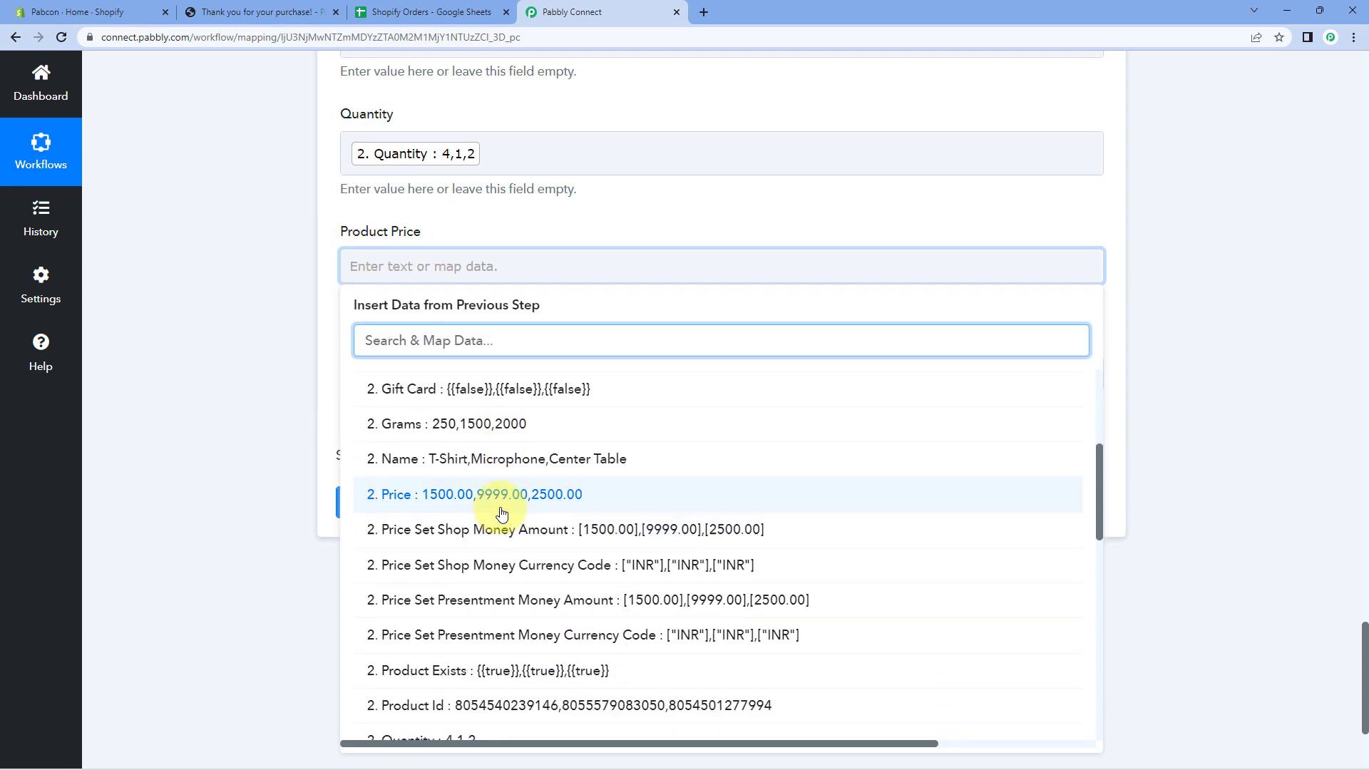
{"action": "left_click", "coordinate": [568, 502]}
{"action": "left_click", "coordinate": [300, 312]}
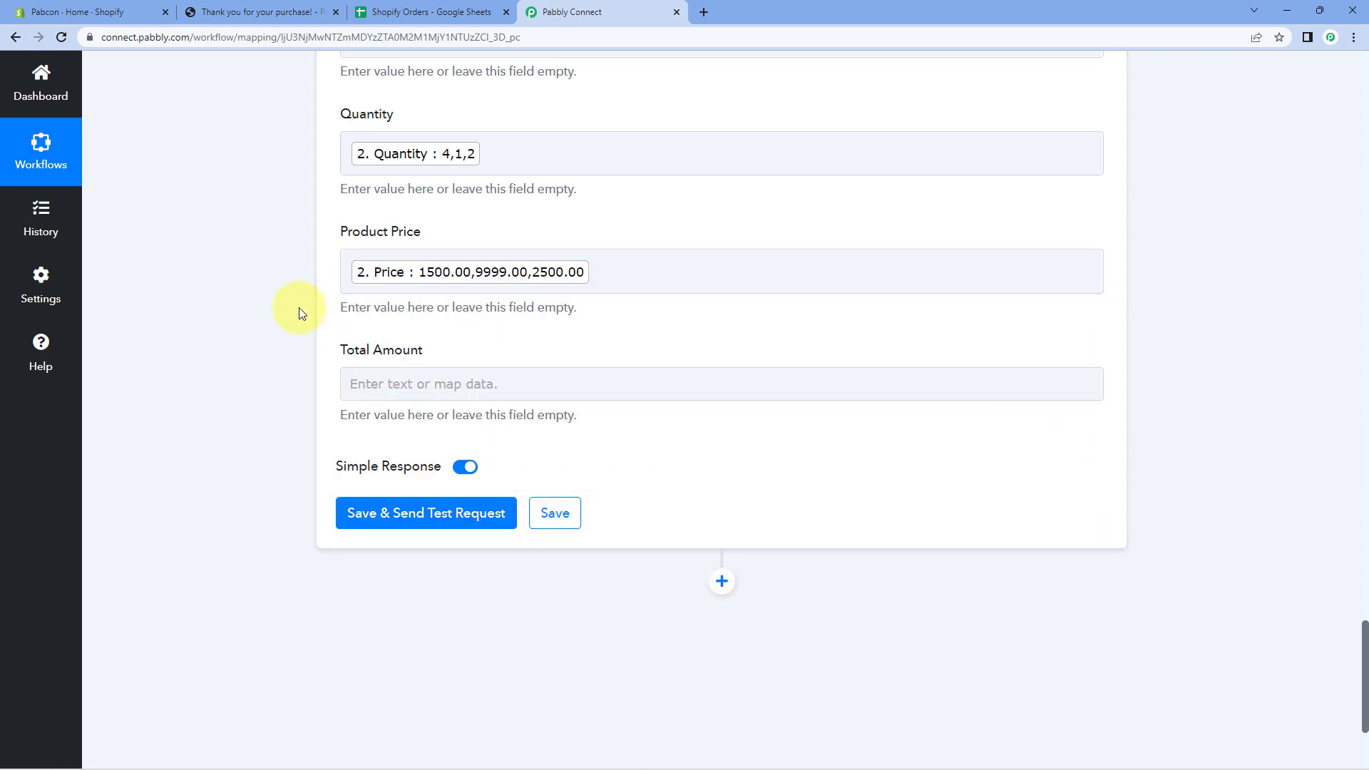
{"action": "scroll", "coordinate": [300, 313], "scroll_direction": "down", "scroll_amount": 1}
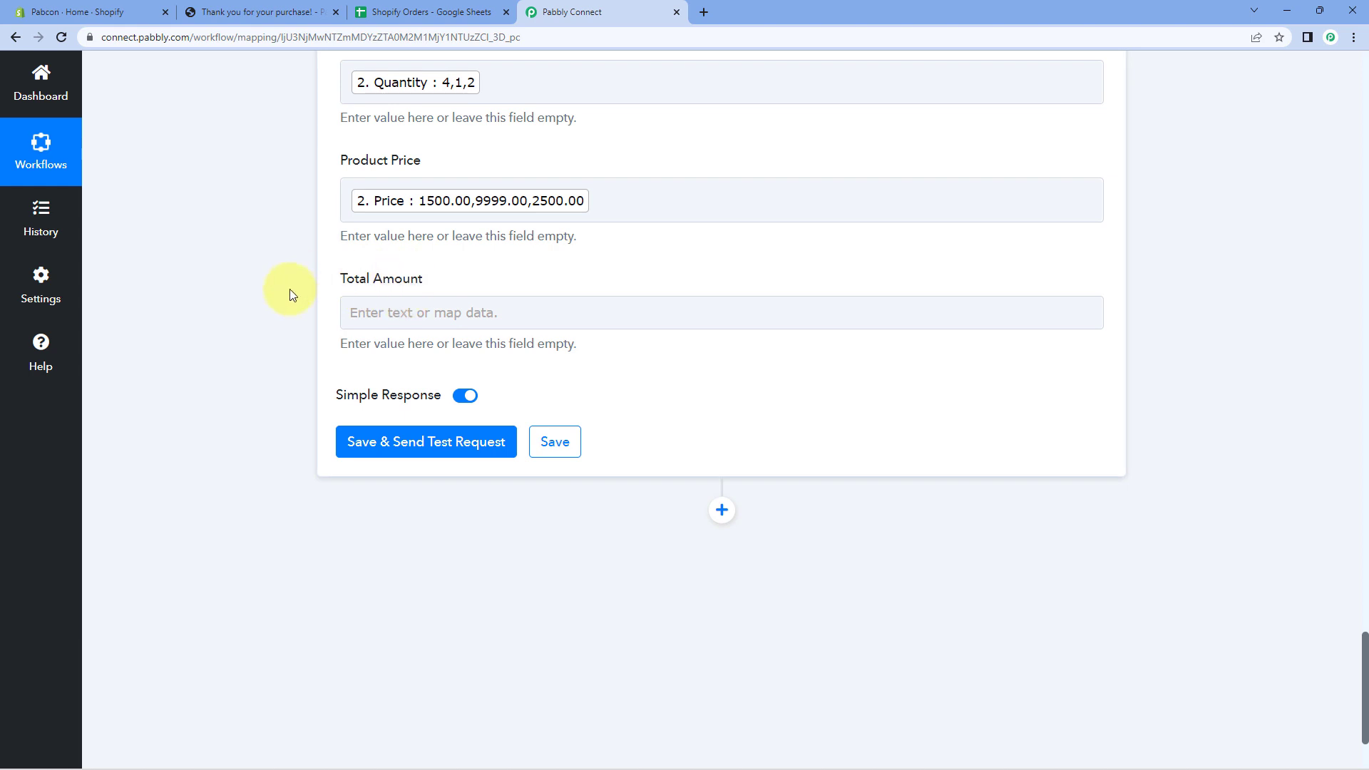
{"action": "left_click", "coordinate": [385, 314]}
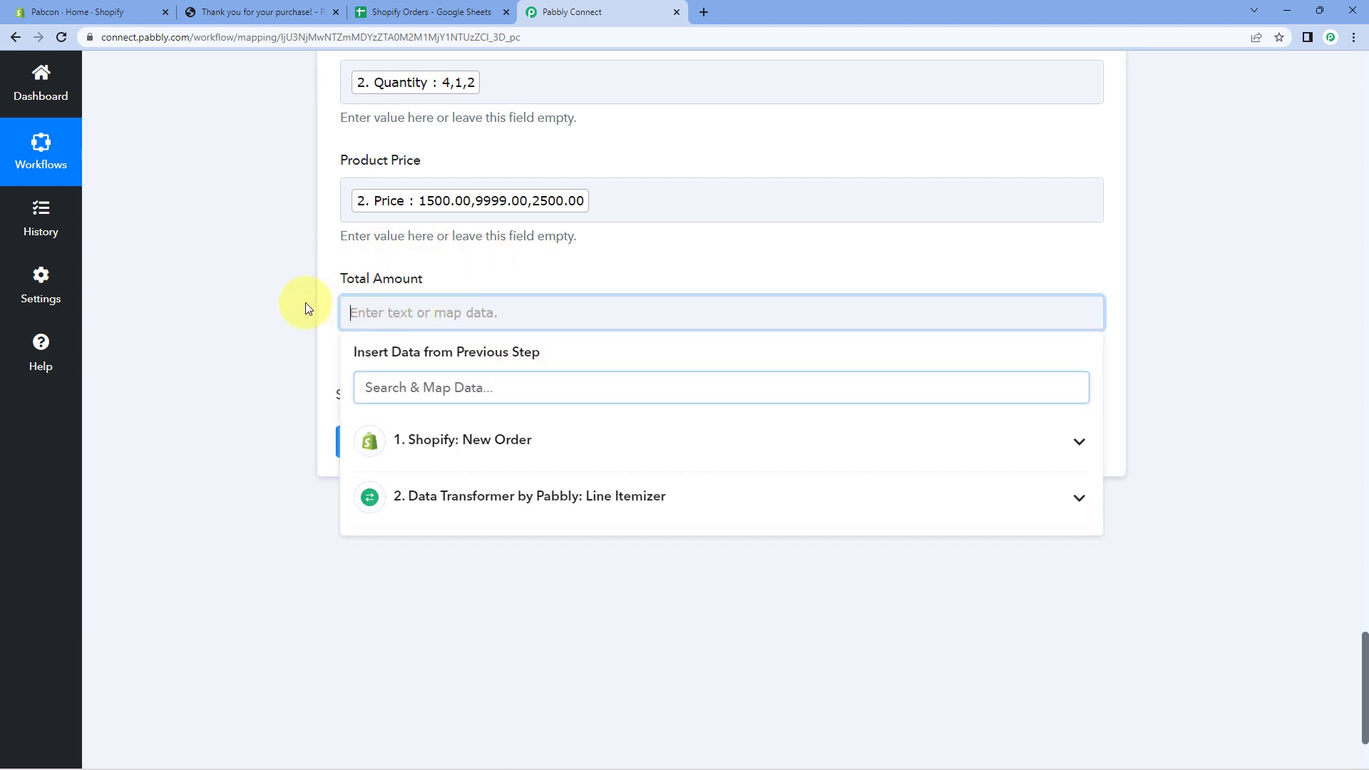
Map the Shopify order's Total Price (23878.82) into the Total Amount column.
{"action": "scroll", "coordinate": [282, 294], "scroll_direction": "down", "scroll_amount": 2}
{"action": "left_click", "coordinate": [571, 303]}
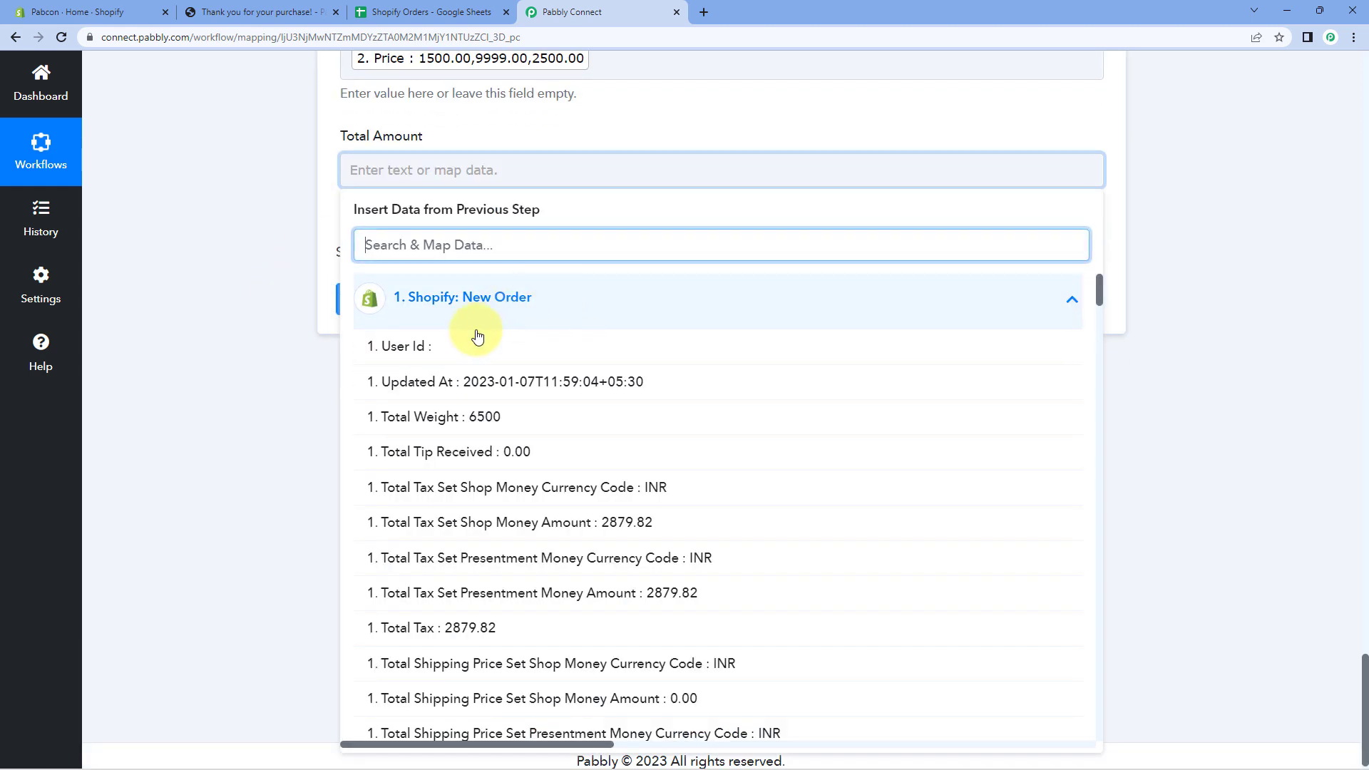
{"action": "scroll", "coordinate": [602, 385], "scroll_direction": "down", "scroll_amount": 3}
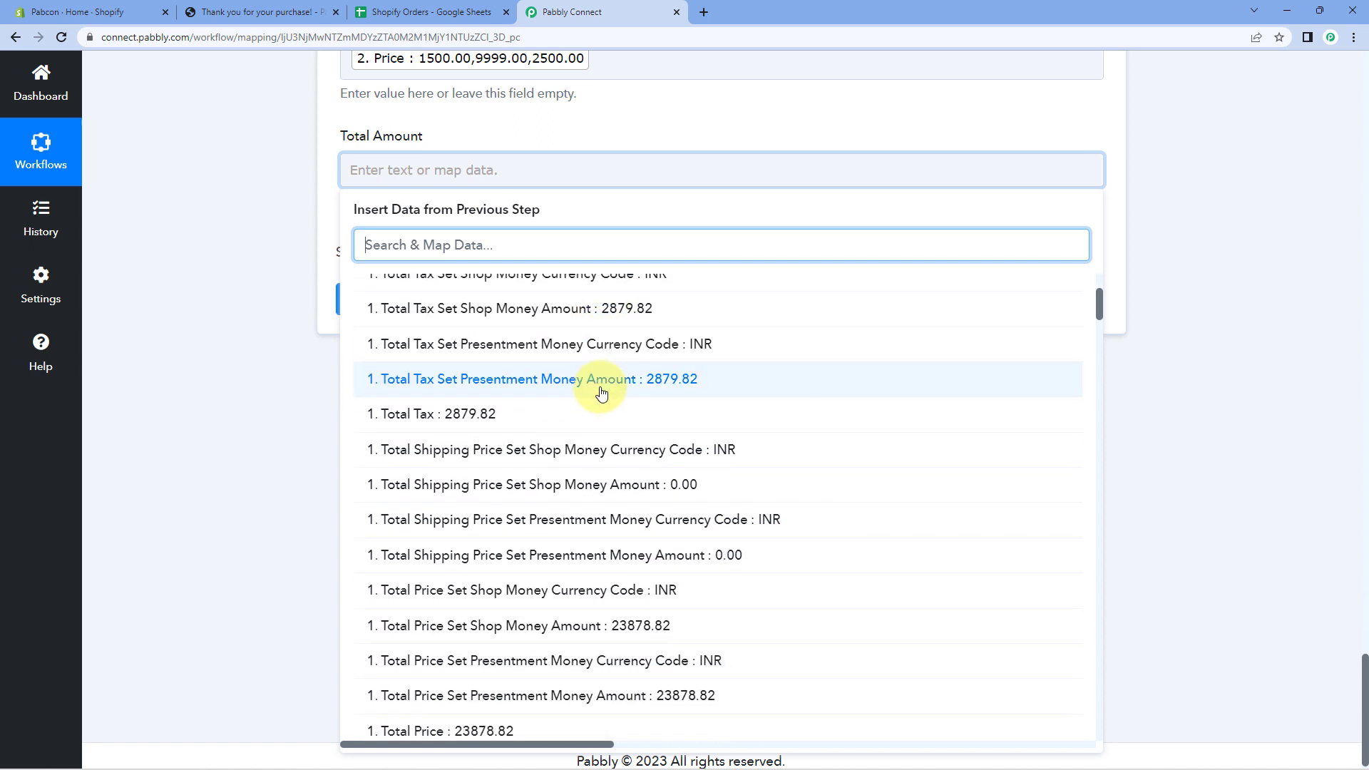
{"action": "scroll", "coordinate": [602, 393], "scroll_direction": "down", "scroll_amount": 5}
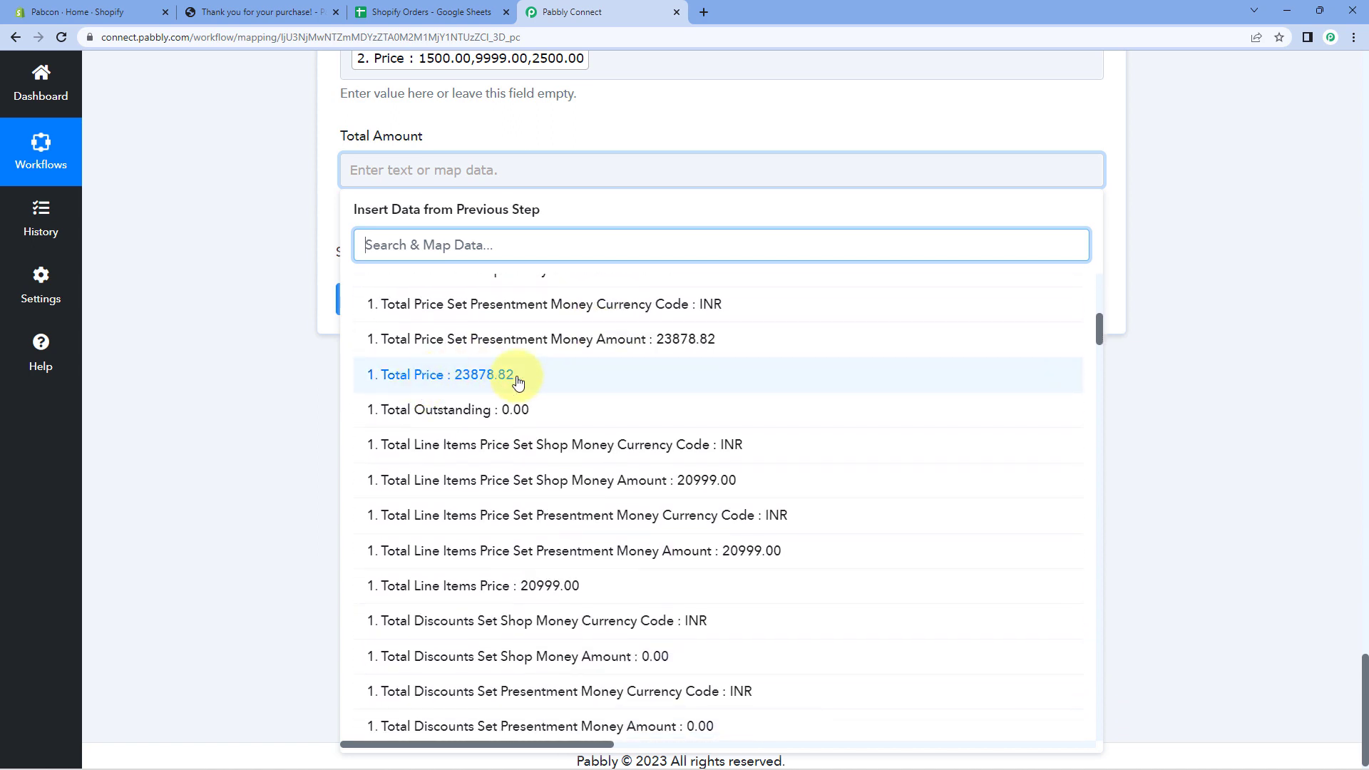
{"action": "left_click", "coordinate": [433, 383]}
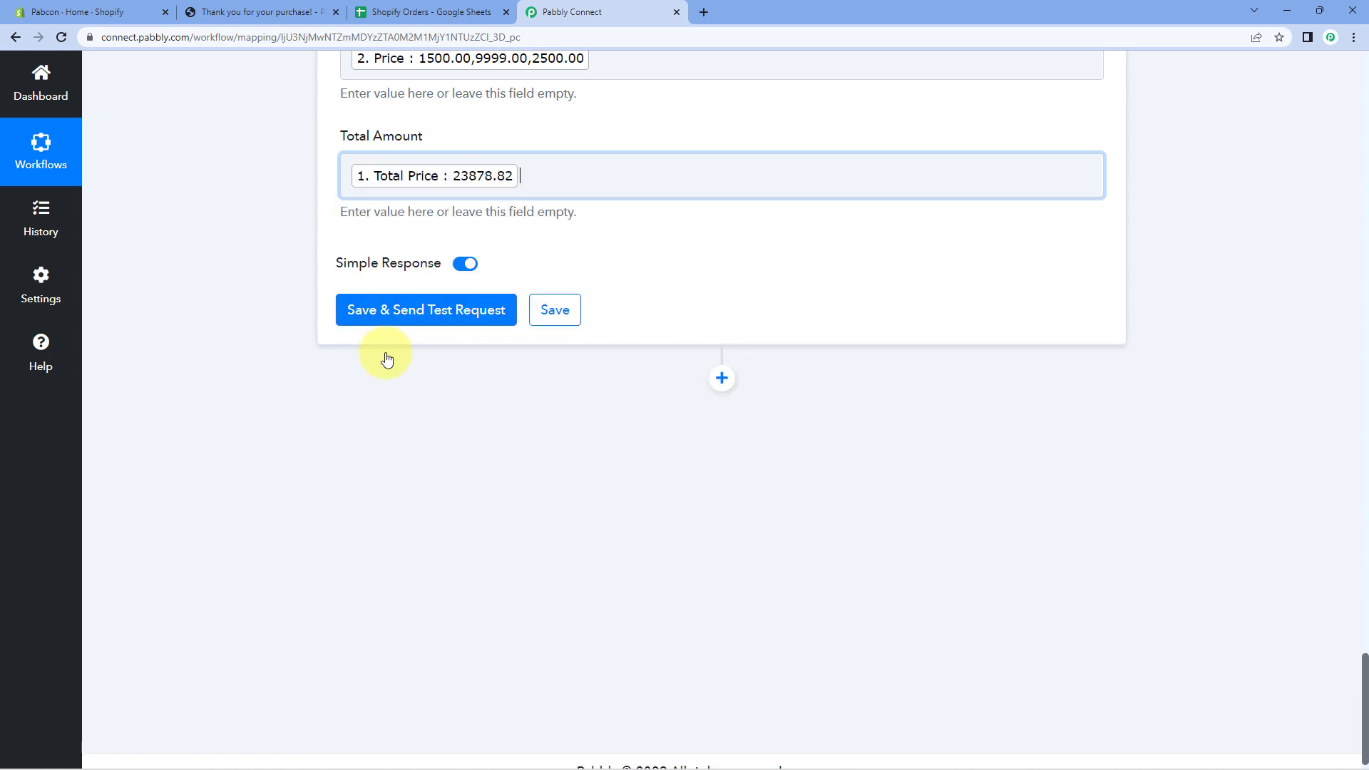
{"action": "left_click", "coordinate": [289, 207]}
{"action": "scroll", "coordinate": [286, 207], "scroll_direction": "up", "scroll_amount": 2}
{"action": "scroll", "coordinate": [286, 214], "scroll_direction": "up", "scroll_amount": 9}
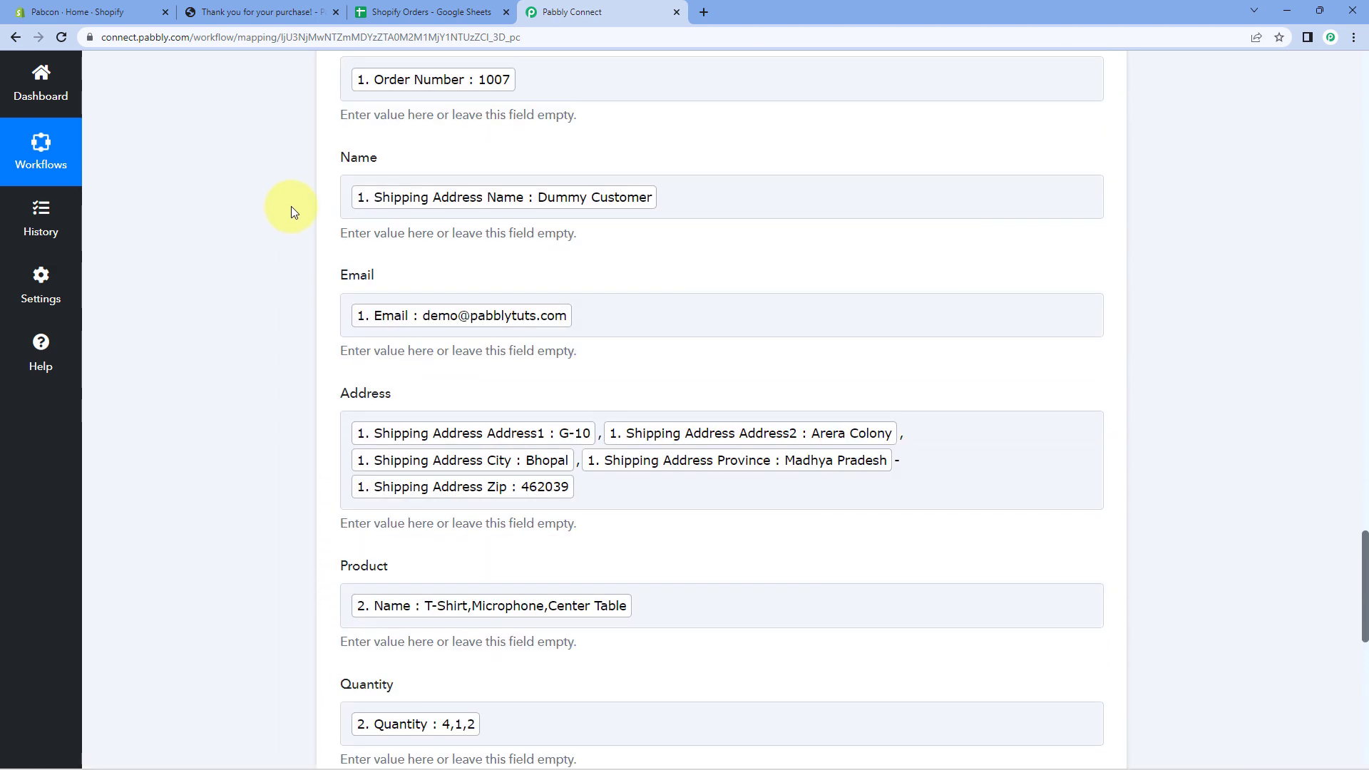
Compare the field mappings with the Shopify Orders sheet's column headers.
{"action": "left_click", "coordinate": [371, 12]}
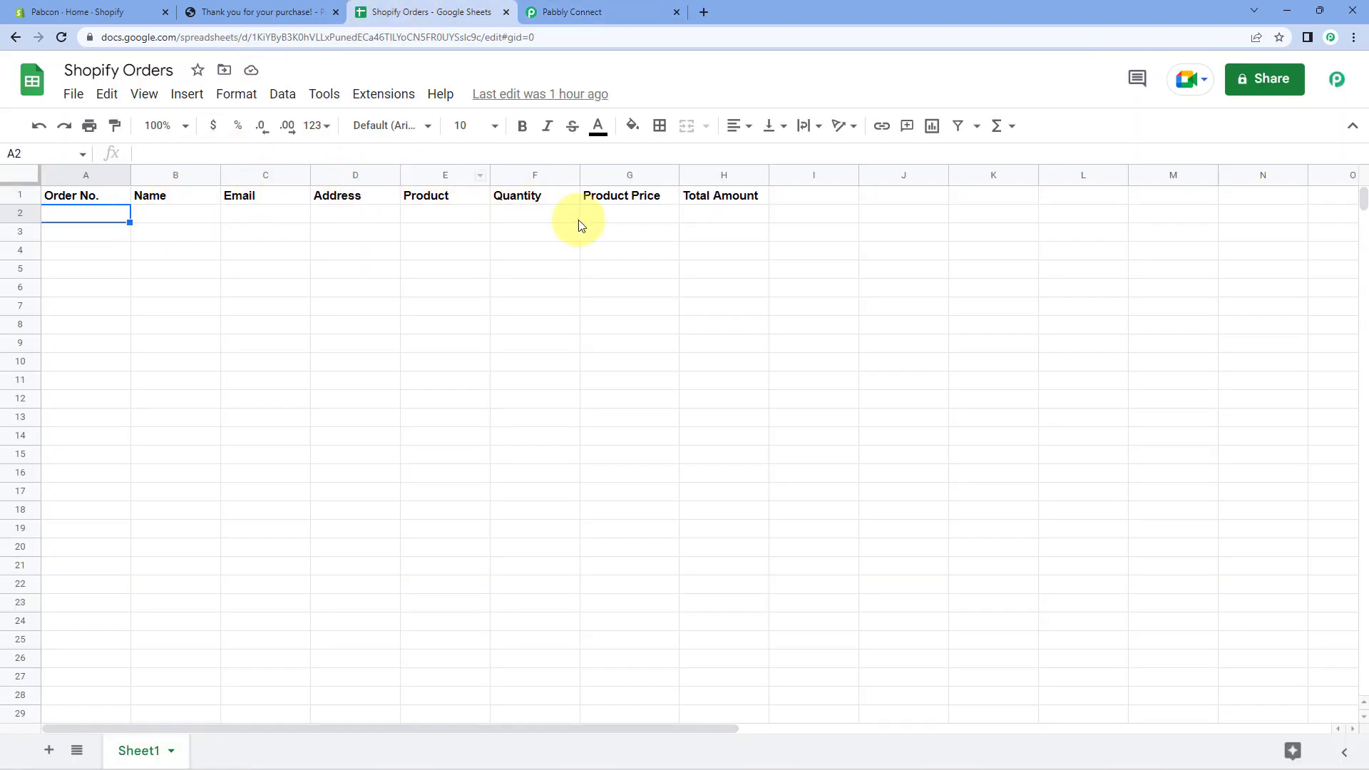
{"action": "left_click", "coordinate": [619, 5]}
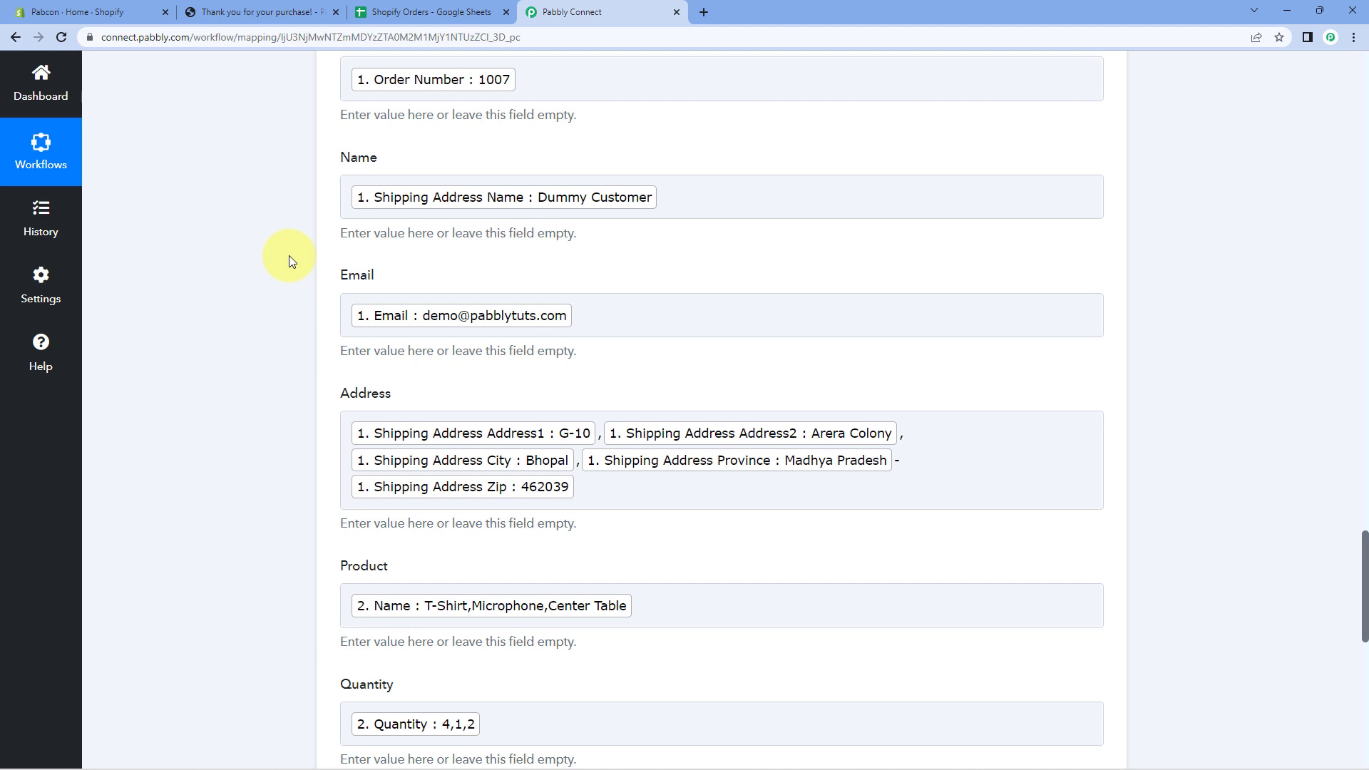
{"action": "left_click", "coordinate": [419, 7]}
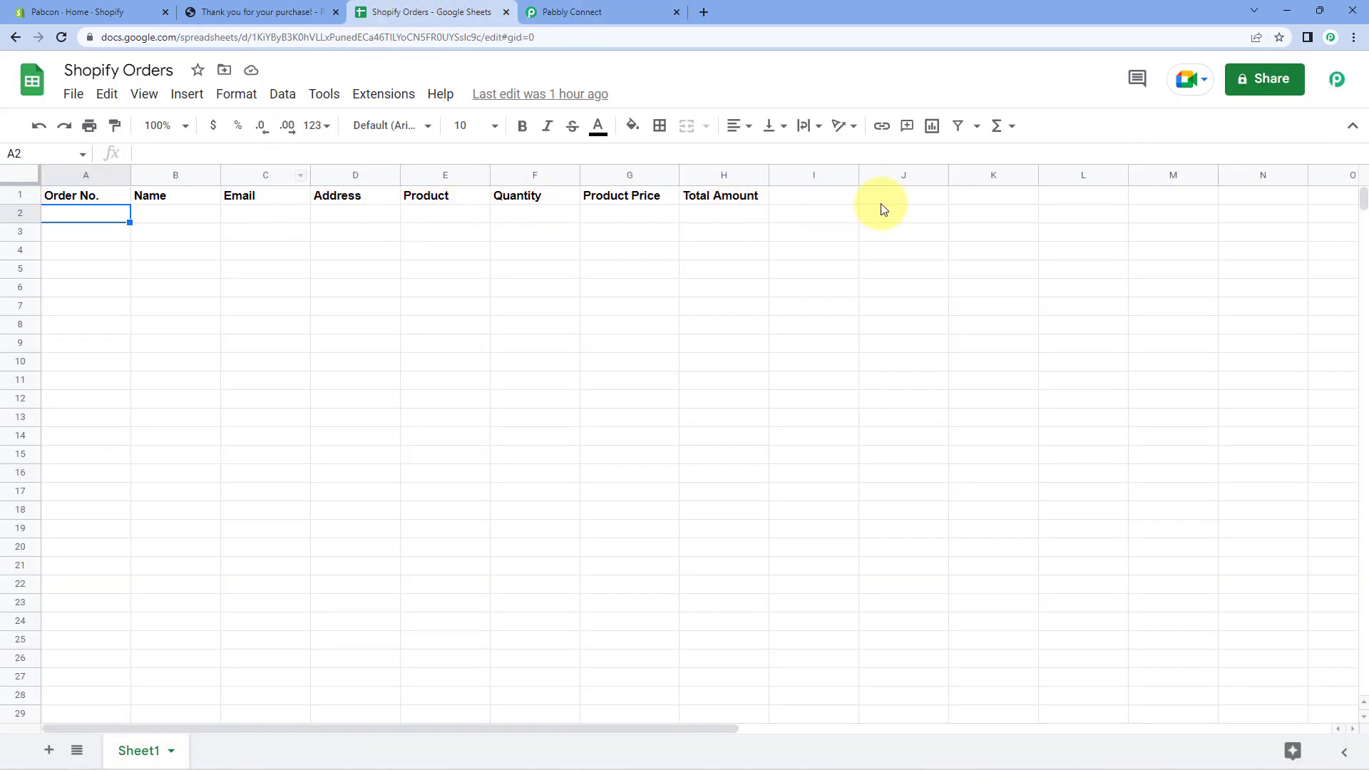
{"action": "left_click", "coordinate": [649, 6]}
Save the Add New Row step and send its test request to Google Sheets.
{"action": "scroll", "coordinate": [297, 201], "scroll_direction": "down", "scroll_amount": 4}
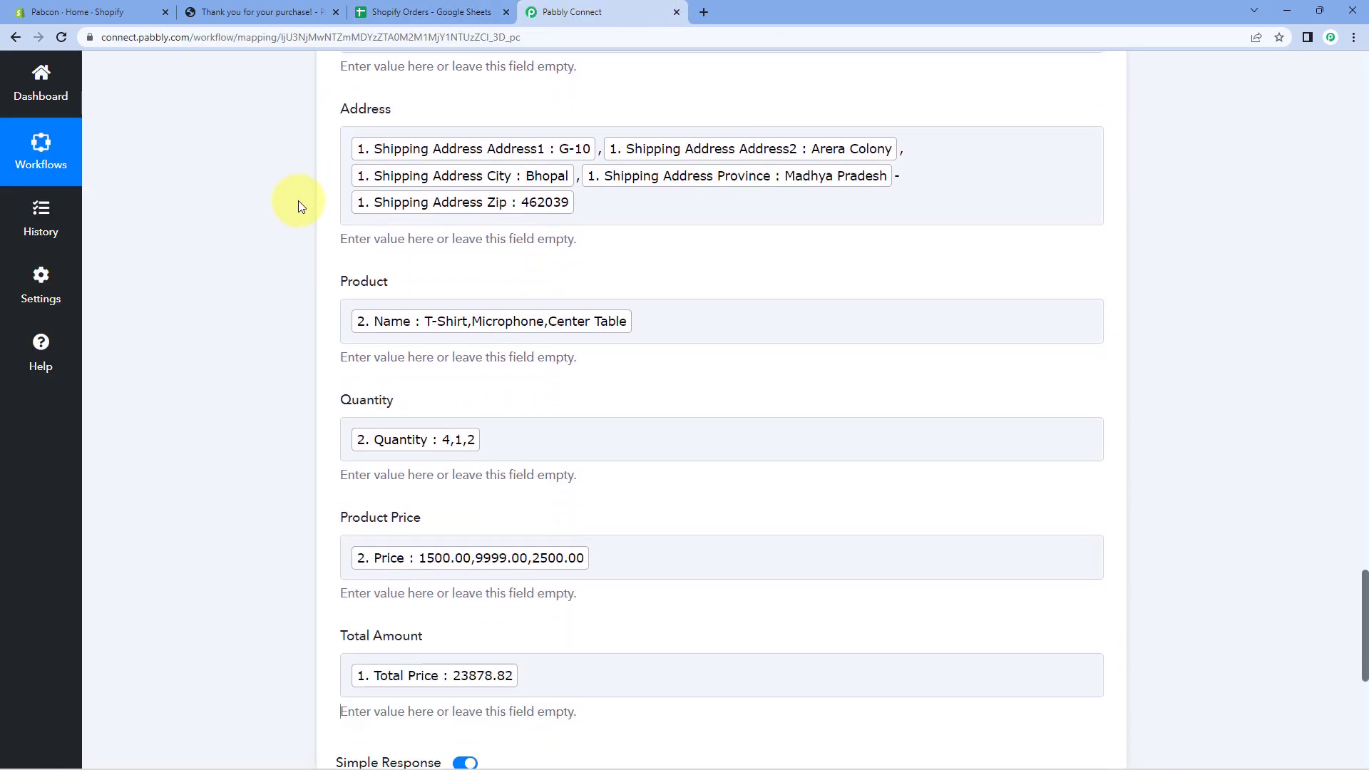
{"action": "scroll", "coordinate": [299, 203], "scroll_direction": "down", "scroll_amount": 7}
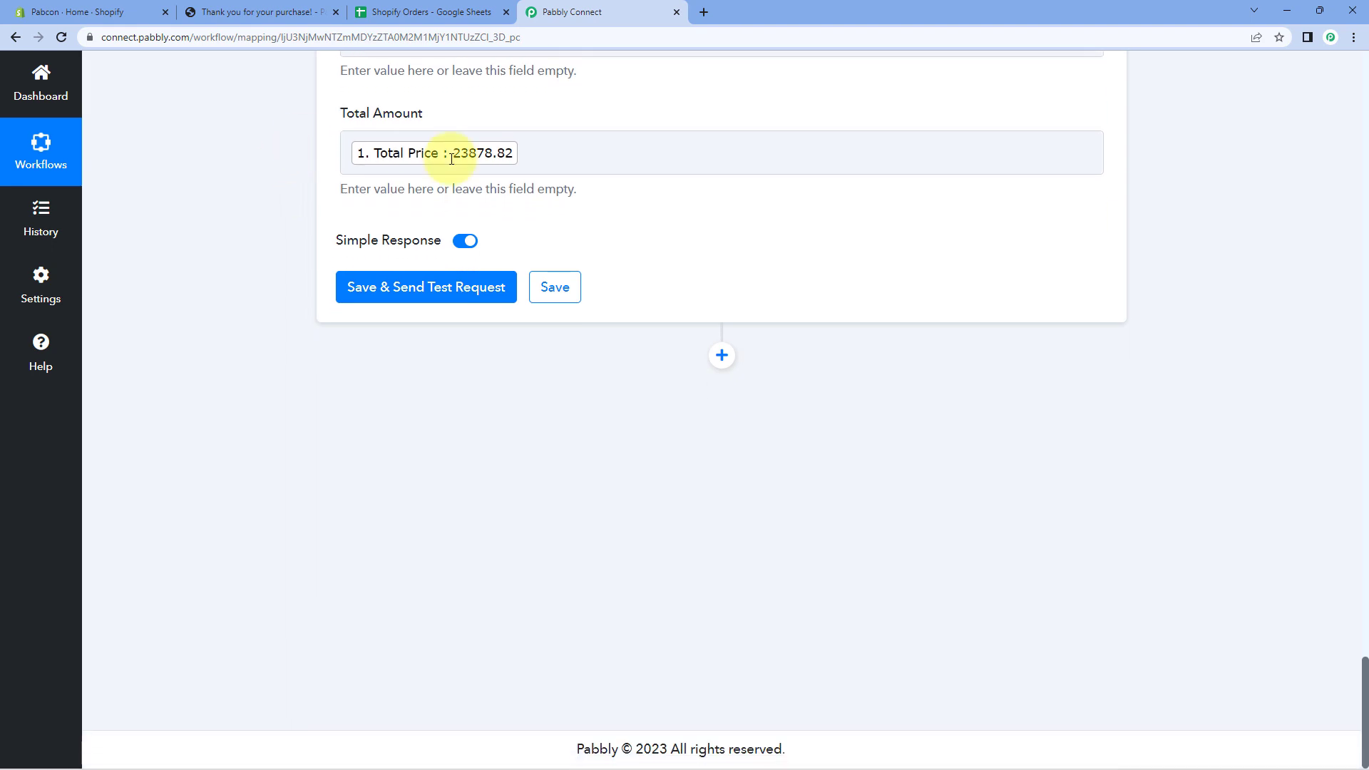
{"action": "left_click", "coordinate": [429, 291]}
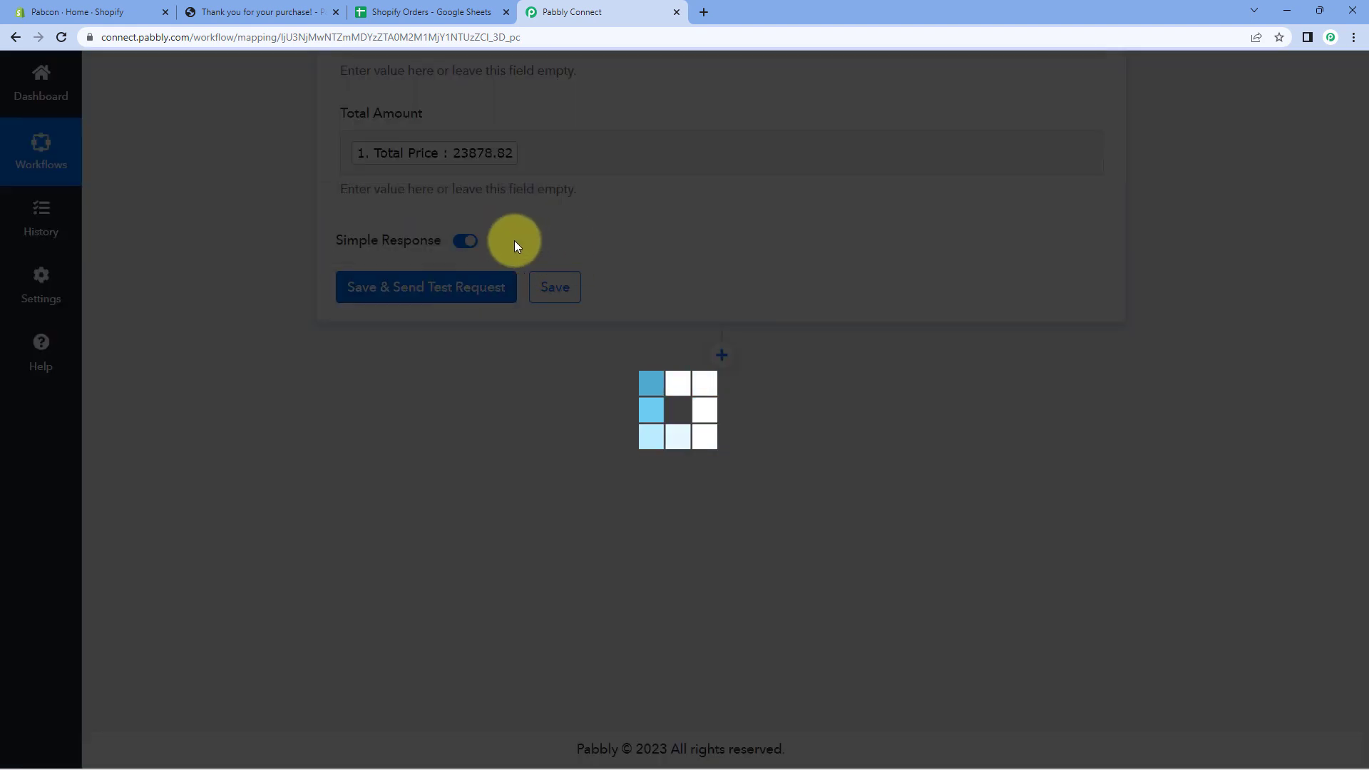
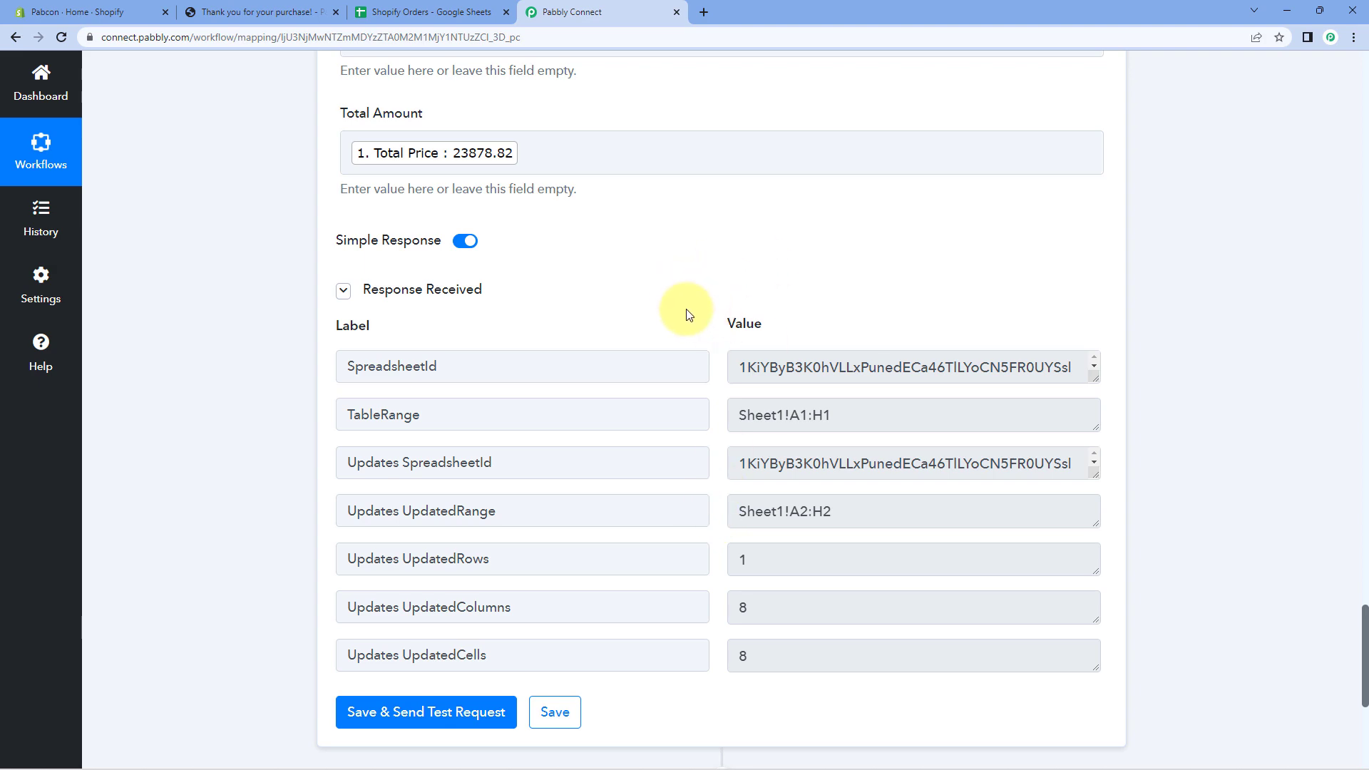
Collapse the Data Transformer (Line Itemizer) step and the Shopify trigger step in the workflow.
{"action": "scroll", "coordinate": [674, 342], "scroll_direction": "up", "scroll_amount": 8}
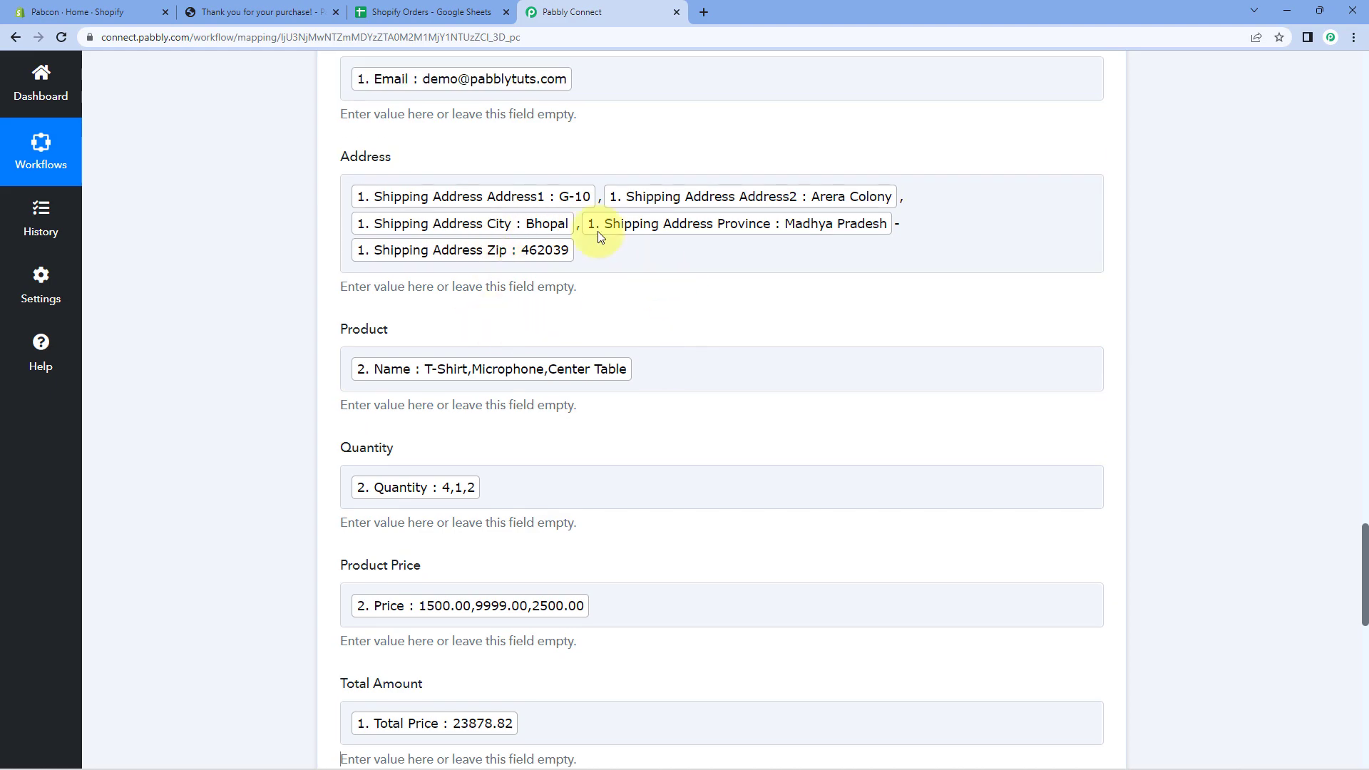
{"action": "scroll", "coordinate": [535, 156], "scroll_direction": "up", "scroll_amount": 15}
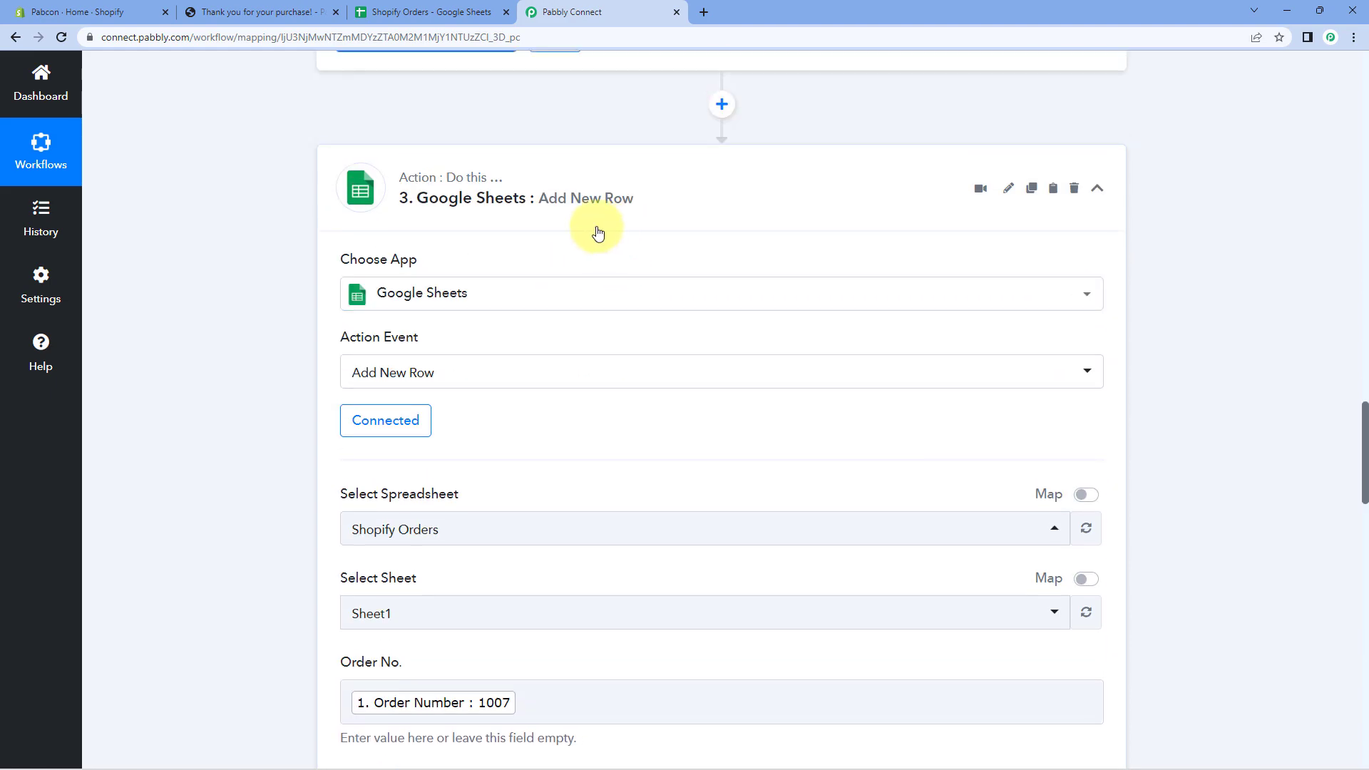
{"action": "scroll", "coordinate": [637, 298], "scroll_direction": "up", "scroll_amount": 15}
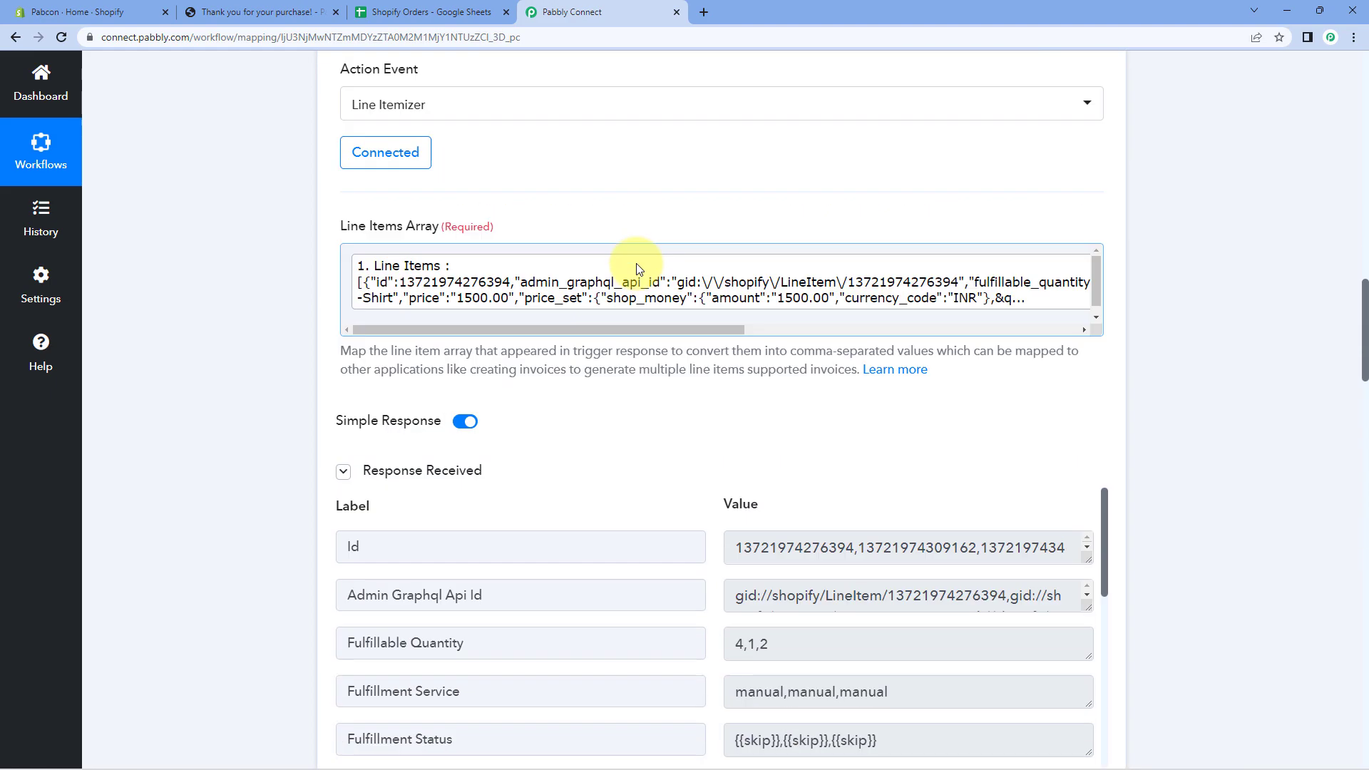
{"action": "left_click", "coordinate": [605, 191]}
{"action": "scroll", "coordinate": [431, 309], "scroll_direction": "up", "scroll_amount": 12}
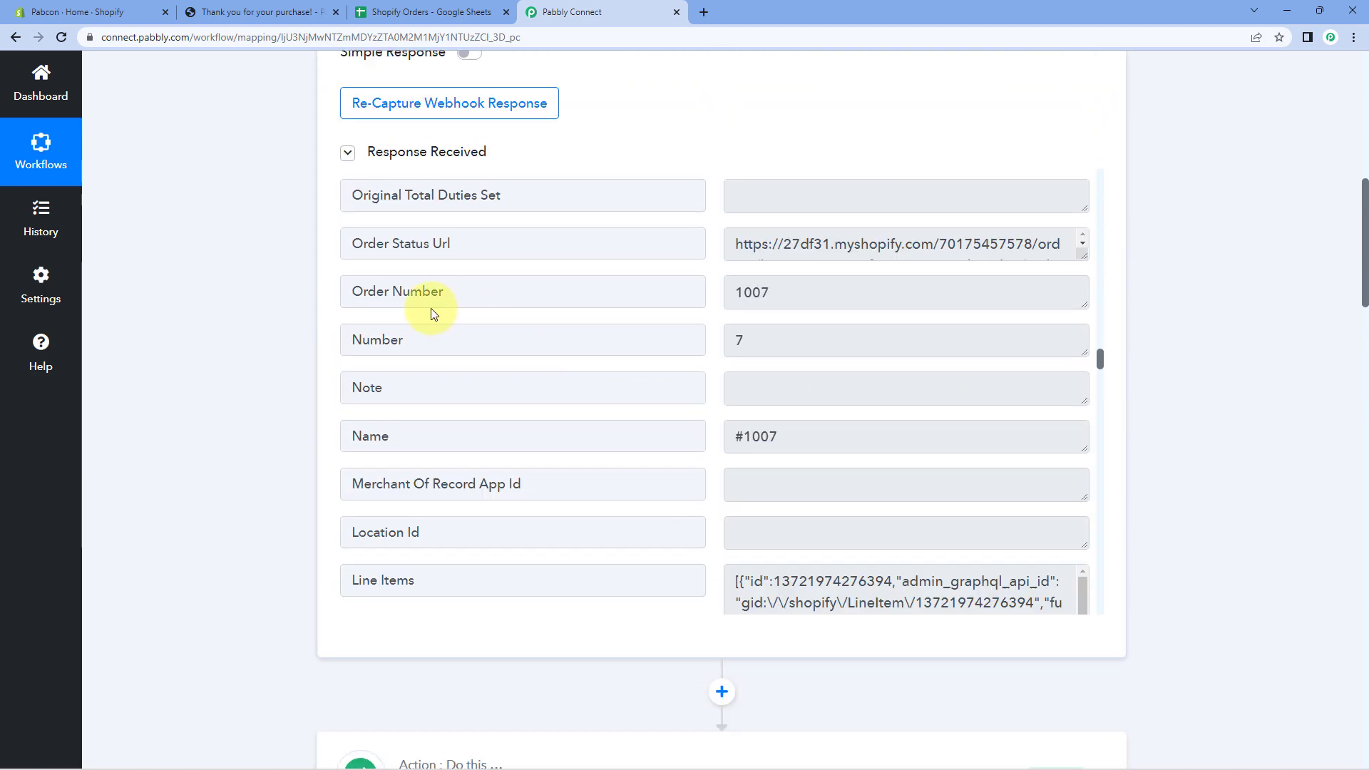
{"action": "scroll", "coordinate": [293, 317], "scroll_direction": "up", "scroll_amount": 10}
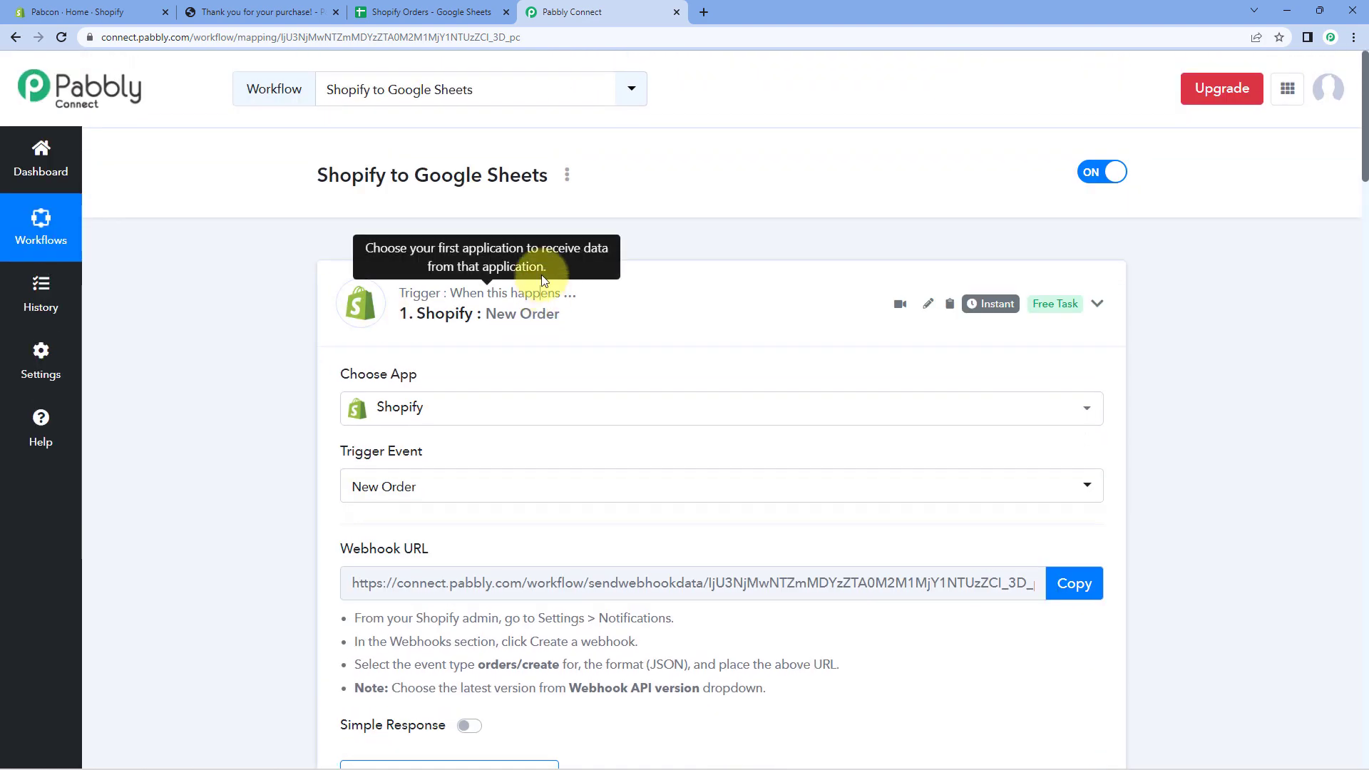
{"action": "left_click", "coordinate": [324, 325]}
In the Shopify Orders sheet, widen columns B and C to show order 1007's full name and email.
{"action": "left_click", "coordinate": [428, 12]}
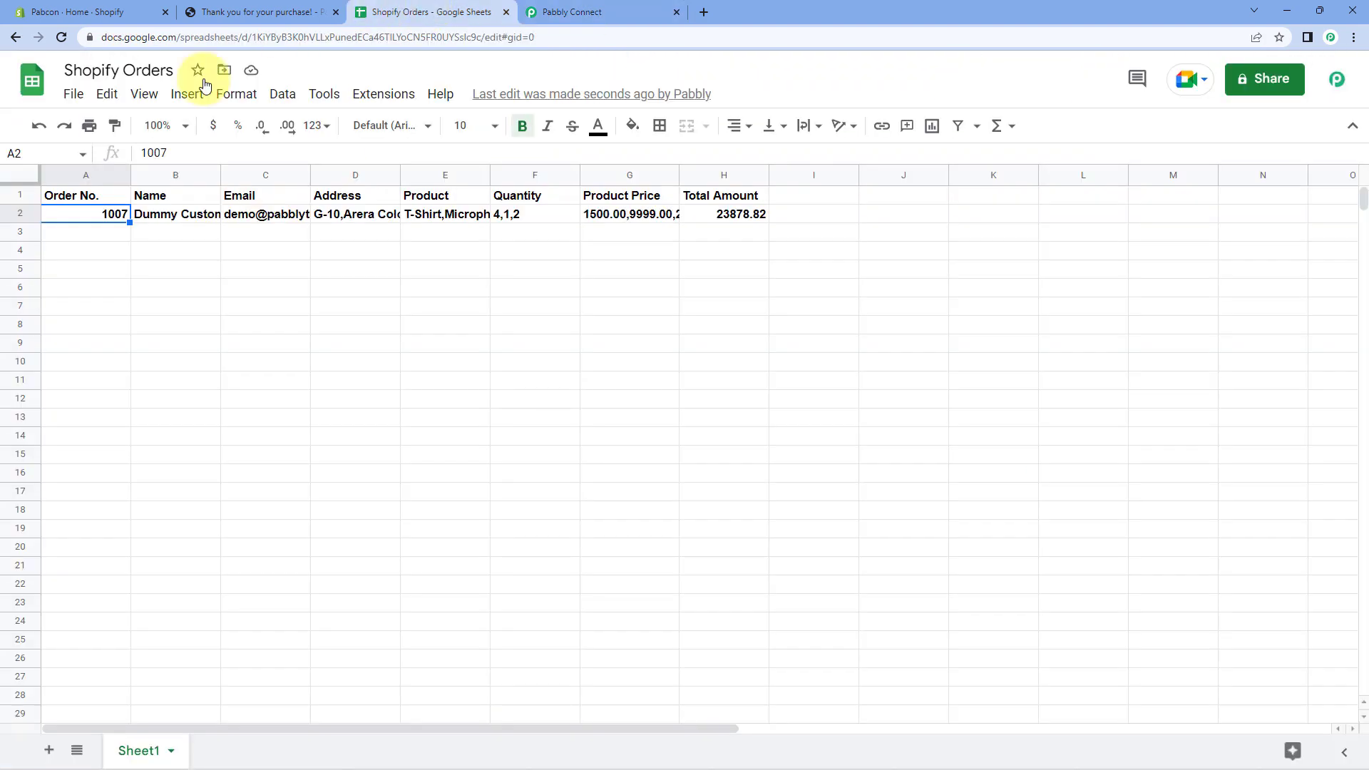
{"action": "left_click", "coordinate": [18, 215]}
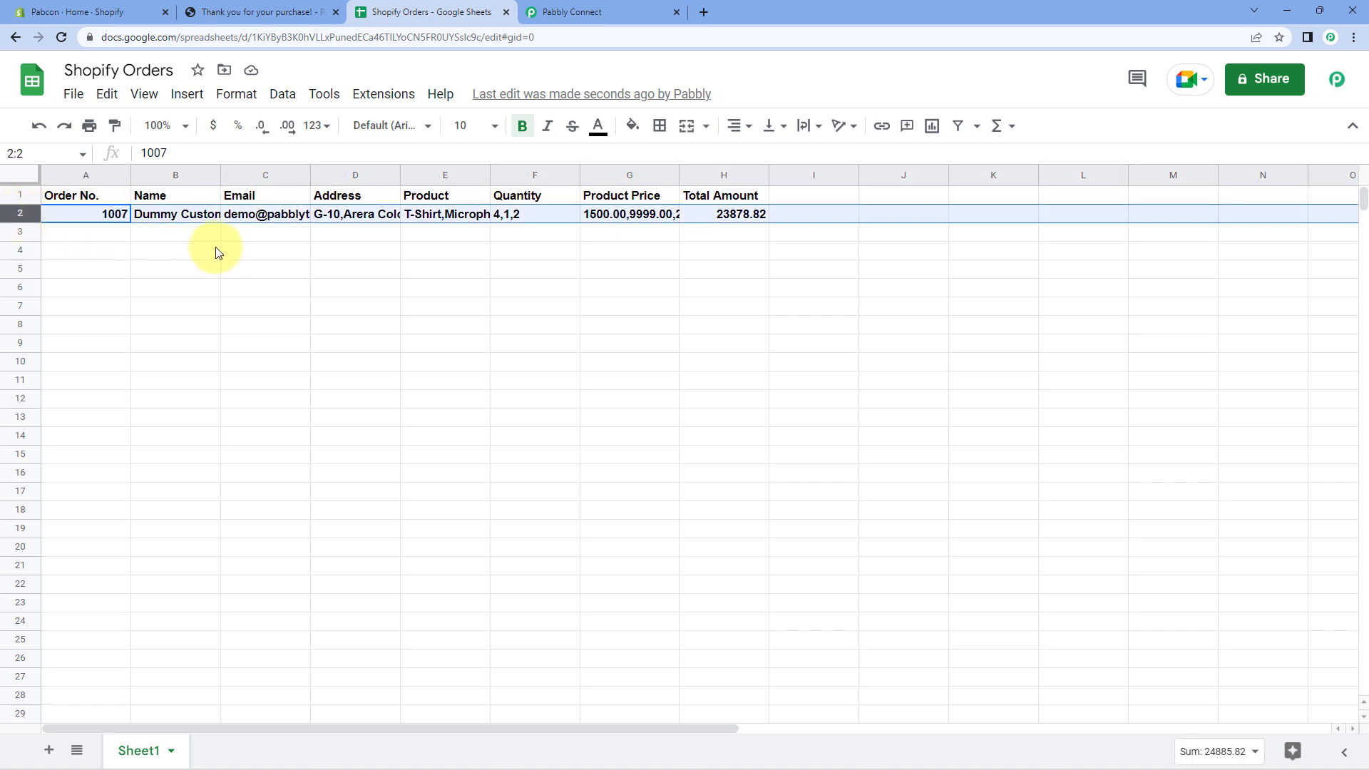
{"action": "left_click", "coordinate": [191, 232]}
{"action": "left_click_drag", "start_coordinate": [217, 169], "coordinate": [253, 179]}
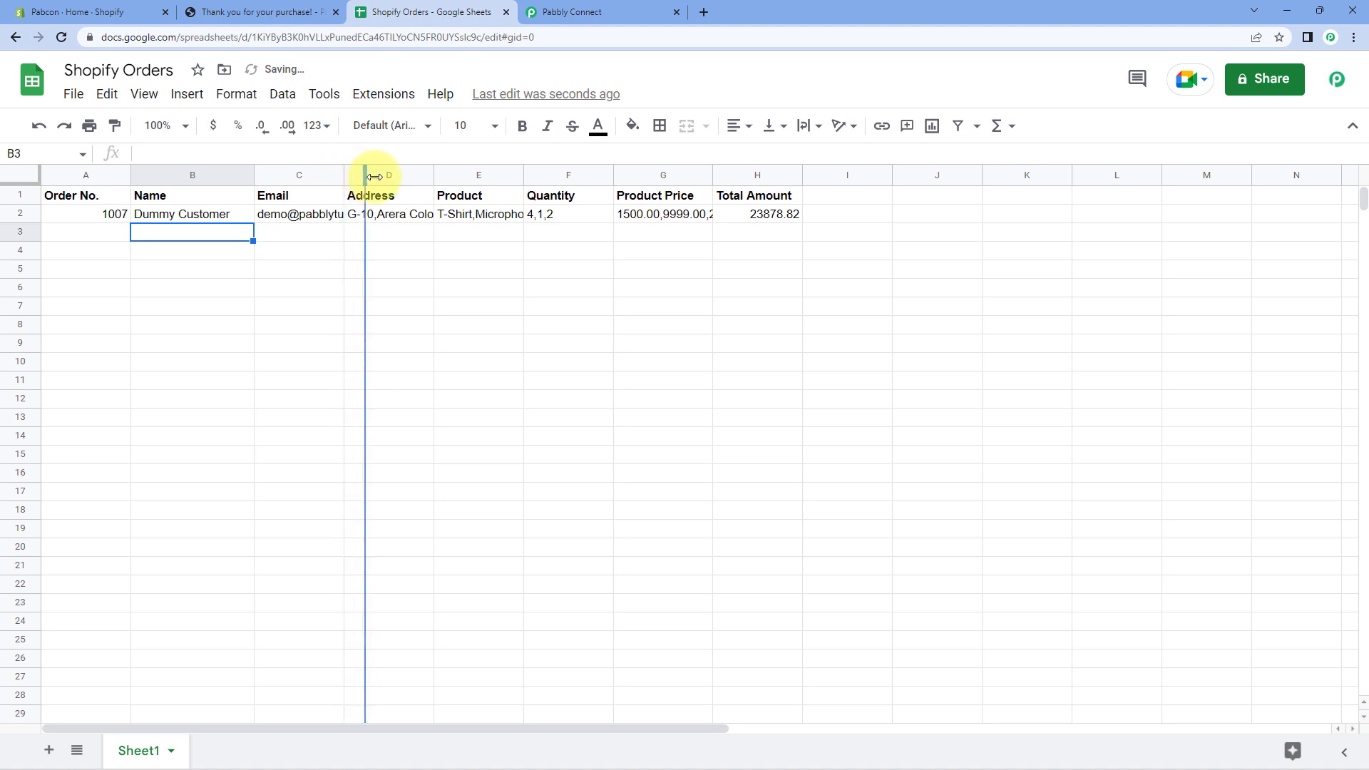
{"action": "left_click_drag", "start_coordinate": [375, 176], "coordinate": [396, 175]}
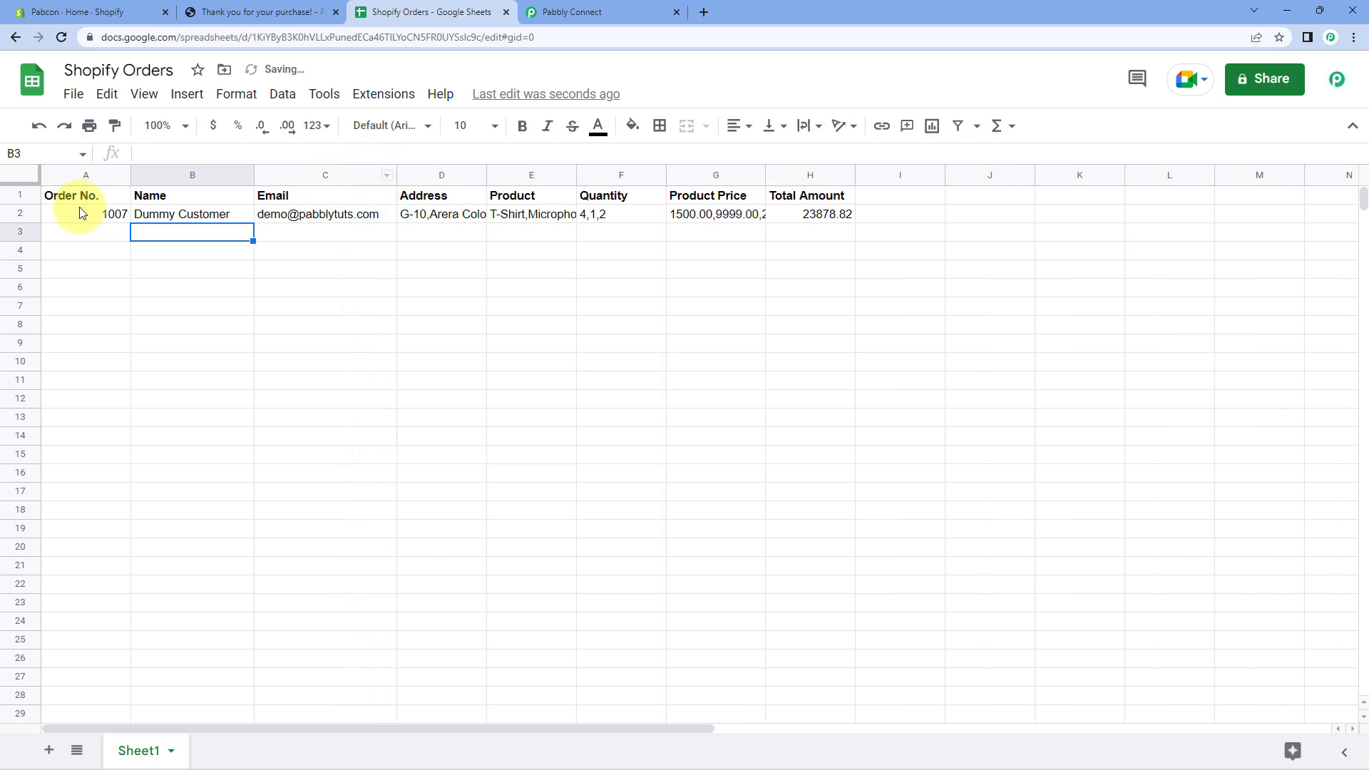
{"action": "left_click", "coordinate": [111, 214]}
{"action": "left_click", "coordinate": [235, 215]}
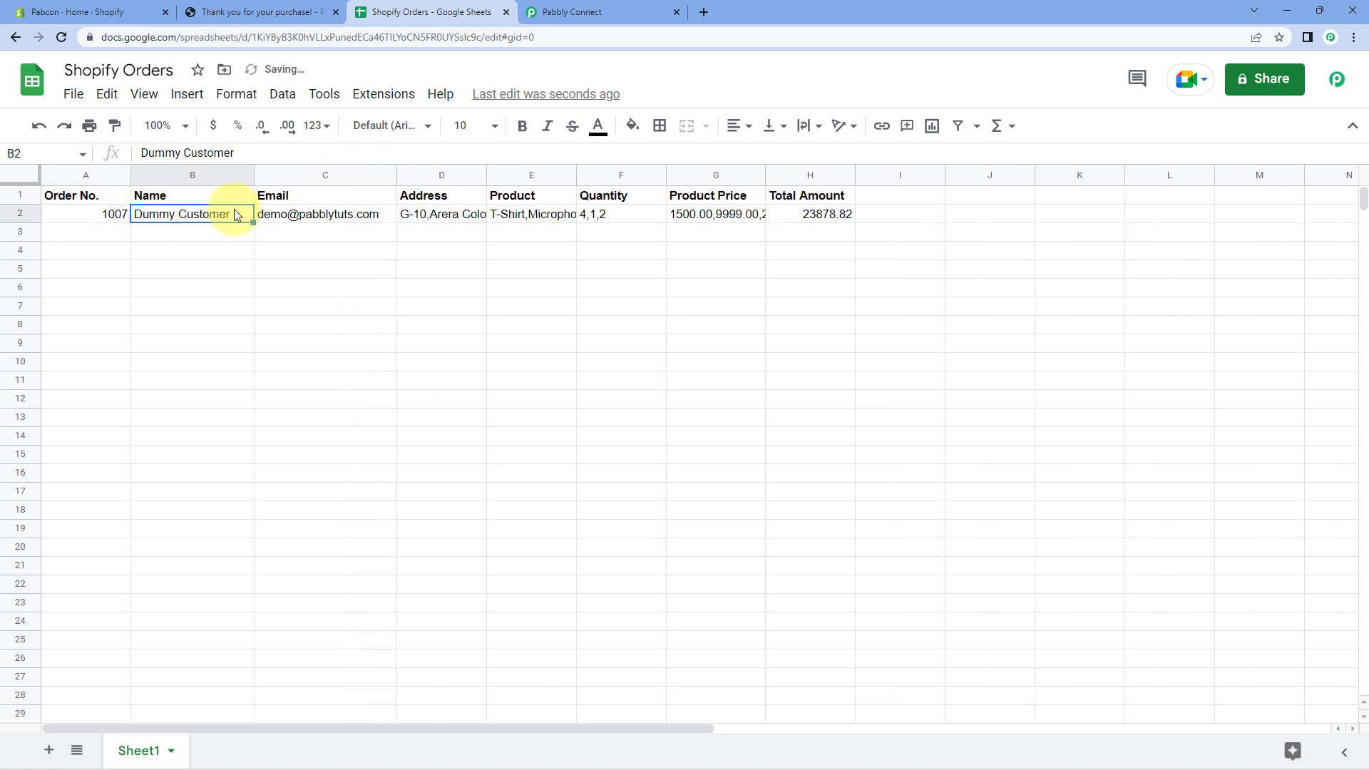
{"action": "left_click", "coordinate": [320, 216]}
Widen columns D, E and G so the address, products and prices 1500.00,9999.00,2500.00 show in full.
{"action": "left_click_drag", "start_coordinate": [486, 173], "coordinate": [575, 174]}
{"action": "left_click_drag", "start_coordinate": [664, 172], "coordinate": [777, 178]}
{"action": "left_click", "coordinate": [820, 214]}
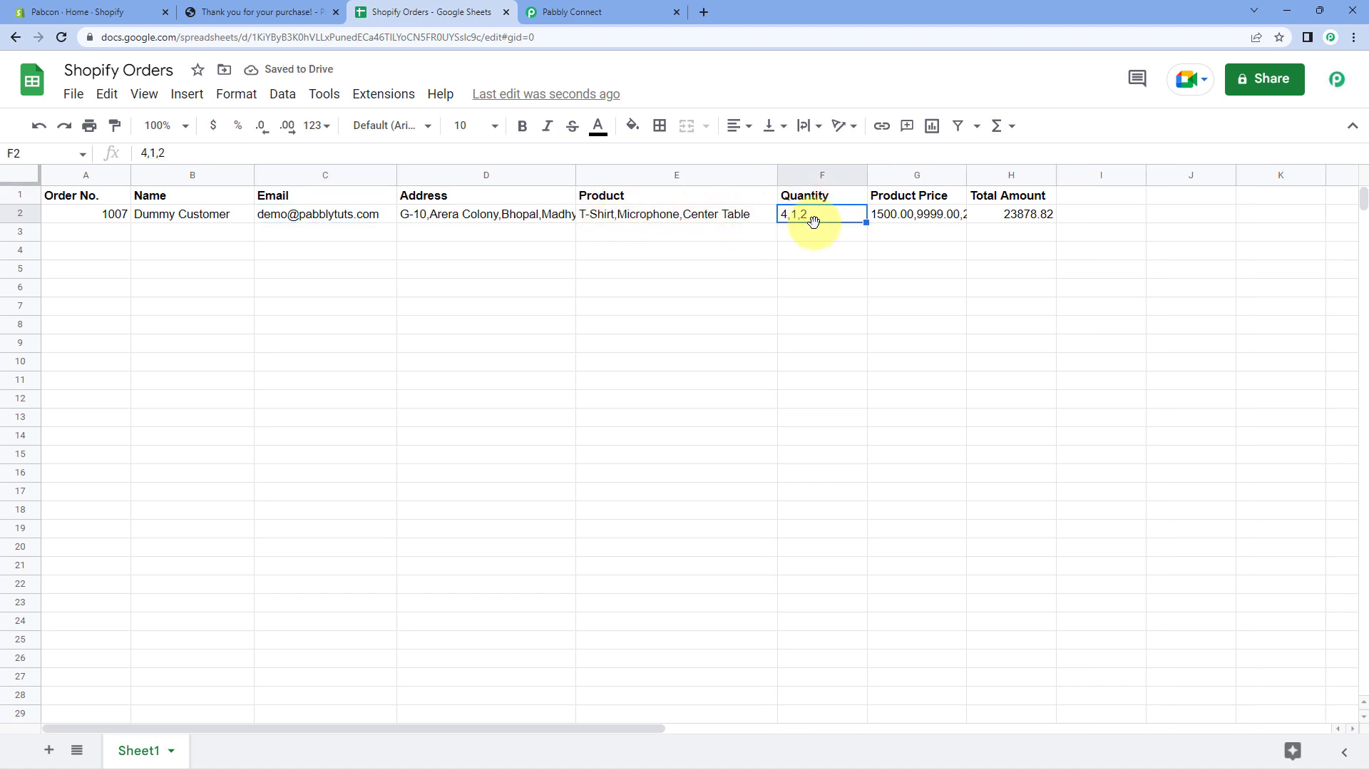
{"action": "left_click", "coordinate": [720, 218]}
{"action": "left_click", "coordinate": [807, 217]}
{"action": "left_click", "coordinate": [910, 214]}
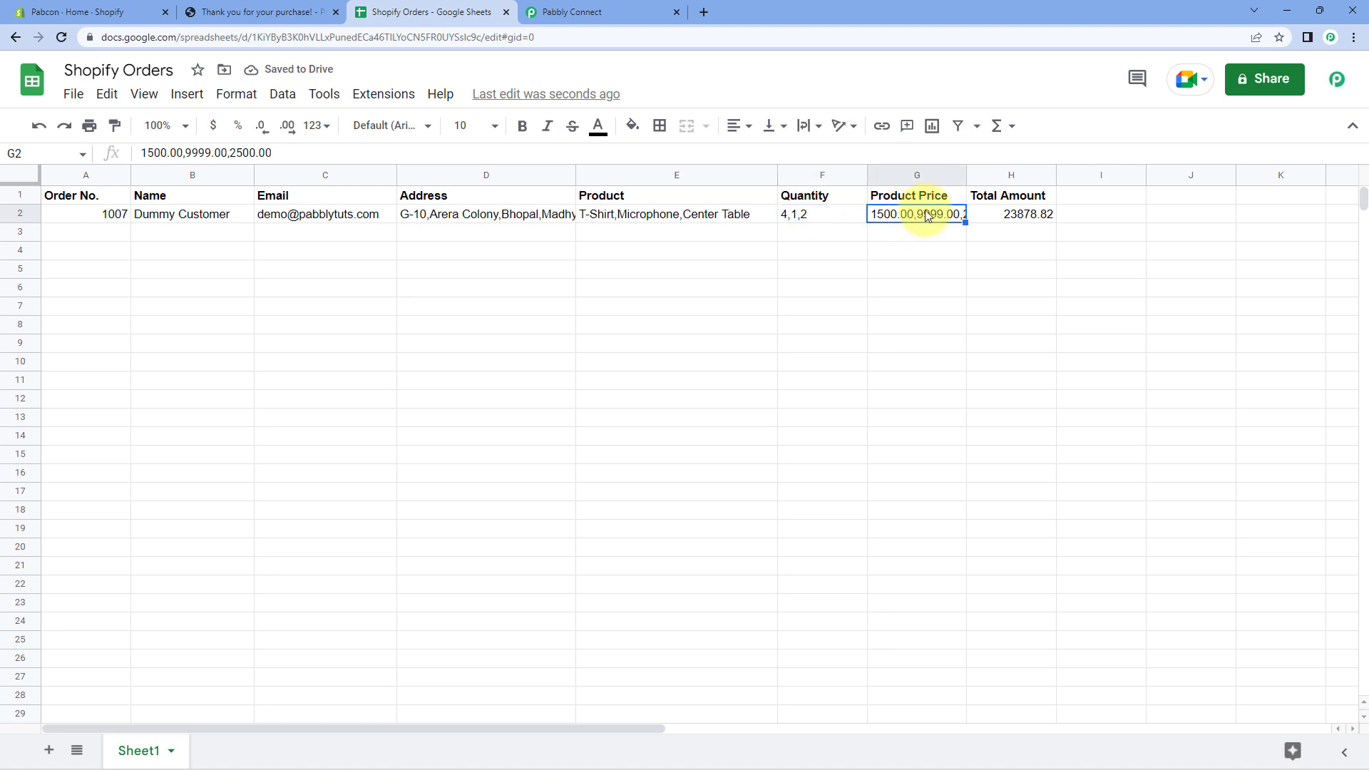
{"action": "left_click_drag", "start_coordinate": [966, 172], "coordinate": [1021, 174]}
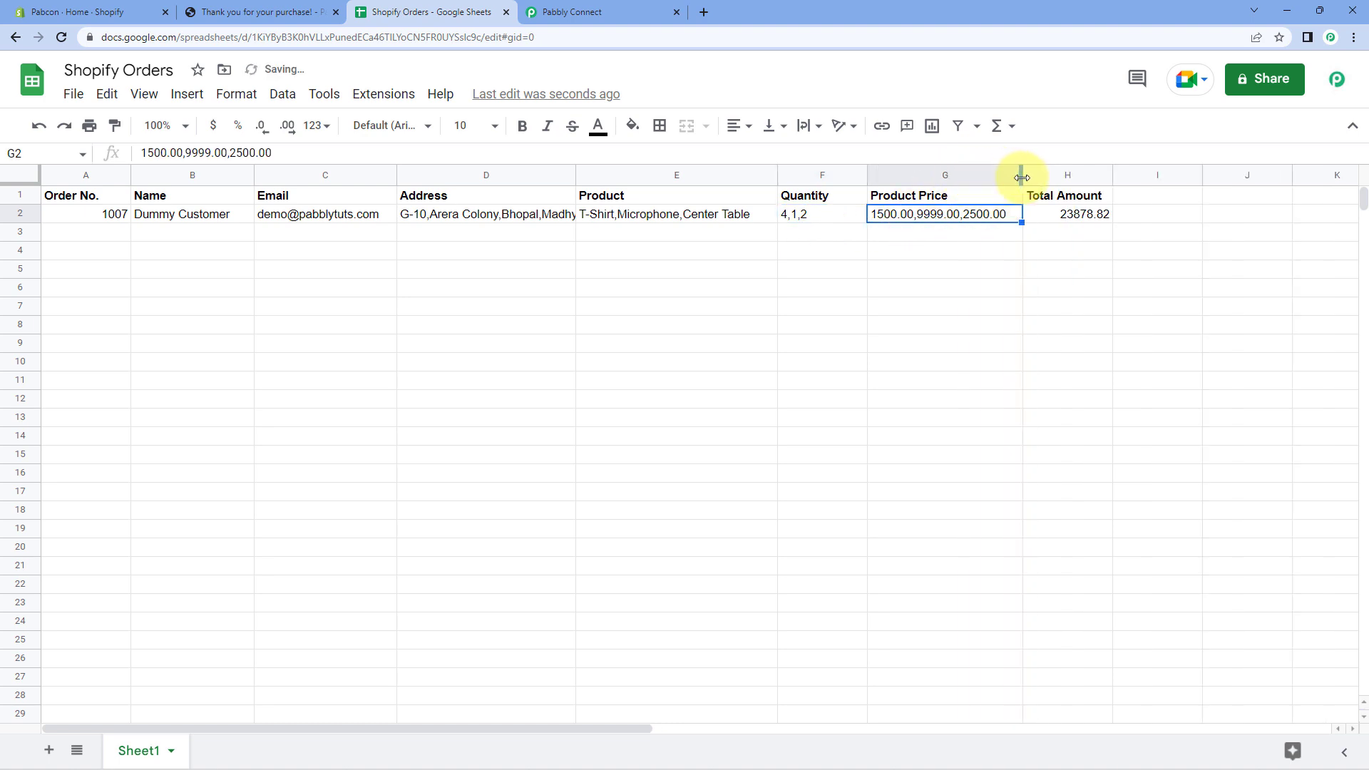
{"action": "left_click", "coordinate": [1037, 216]}
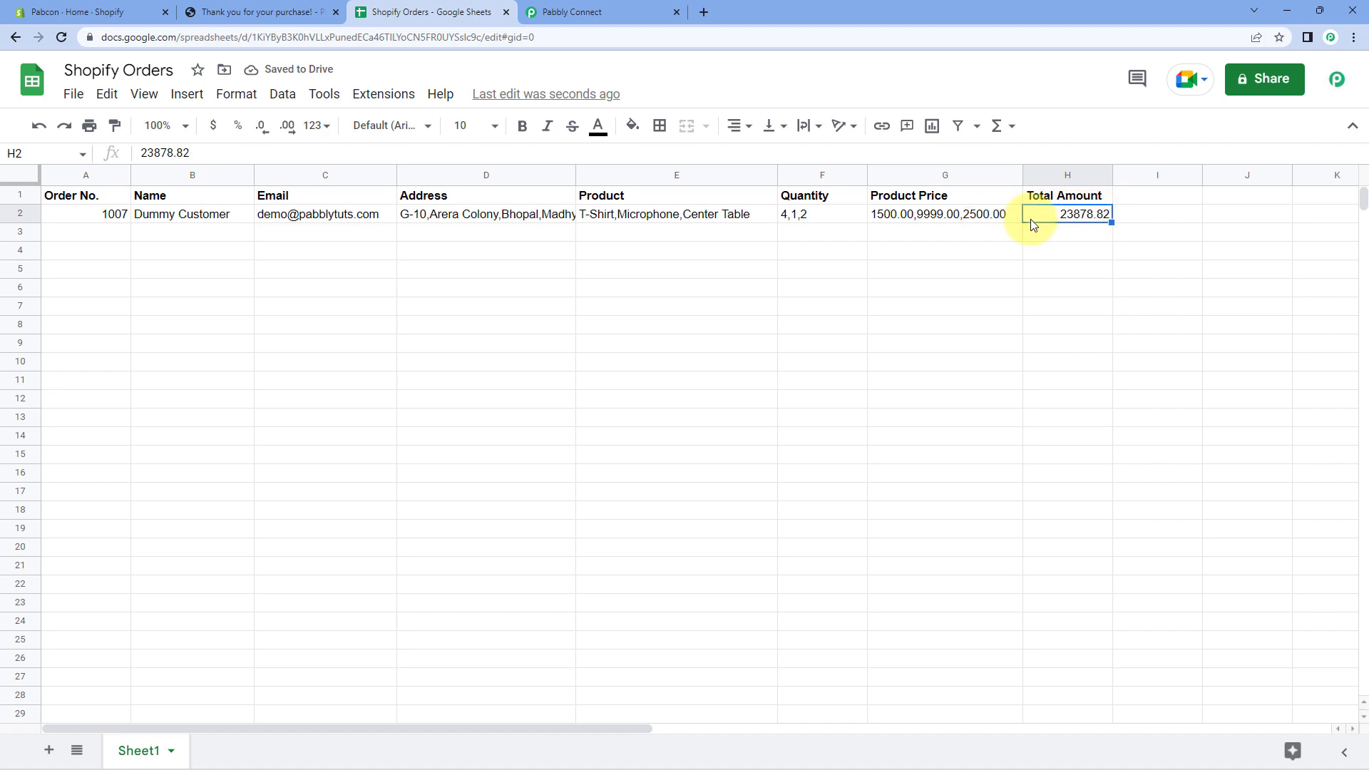
{"action": "left_click", "coordinate": [117, 232]}
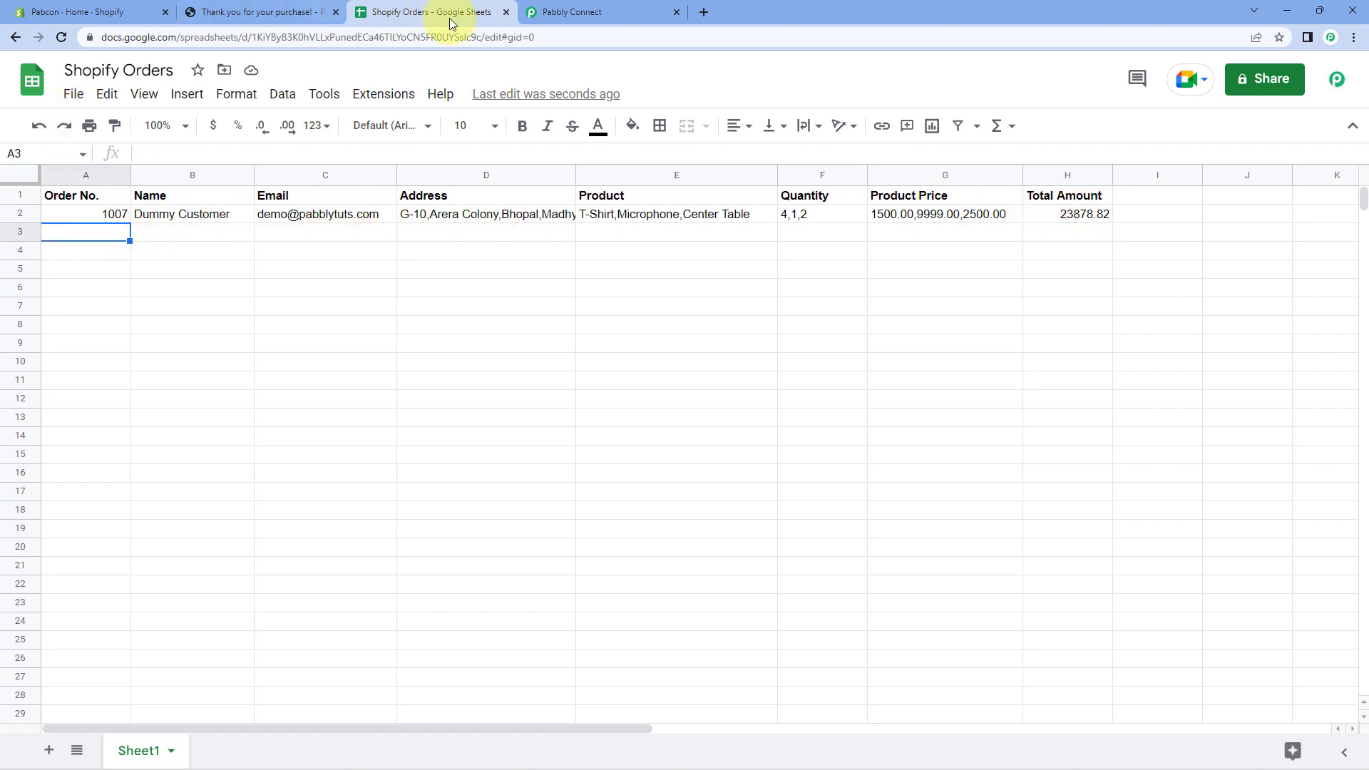
{"action": "left_click", "coordinate": [622, 14]}
Collapse the Google Sheets Add New Row step, then bring up the order 1007 thank-you page.
{"action": "scroll", "coordinate": [305, 396], "scroll_direction": "down", "scroll_amount": 4}
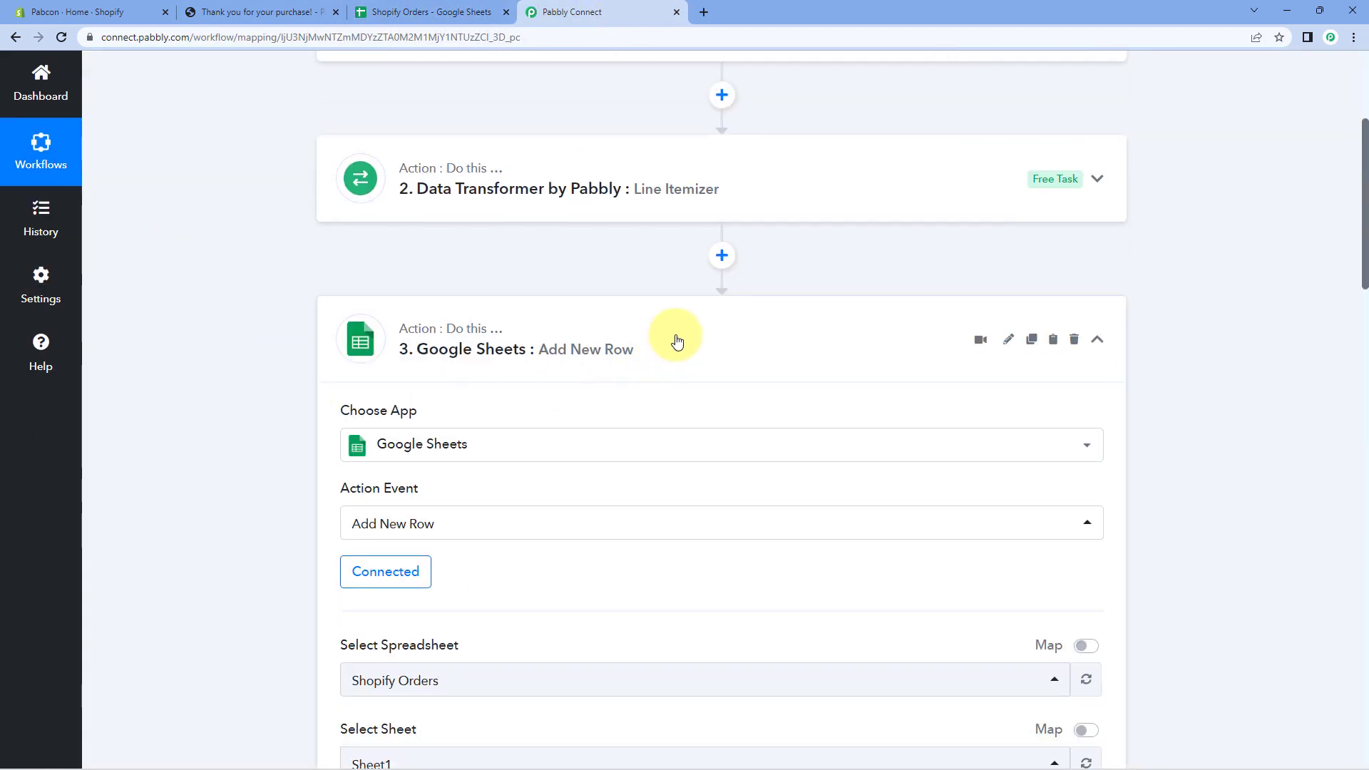
{"action": "scroll", "coordinate": [644, 270], "scroll_direction": "up", "scroll_amount": 2}
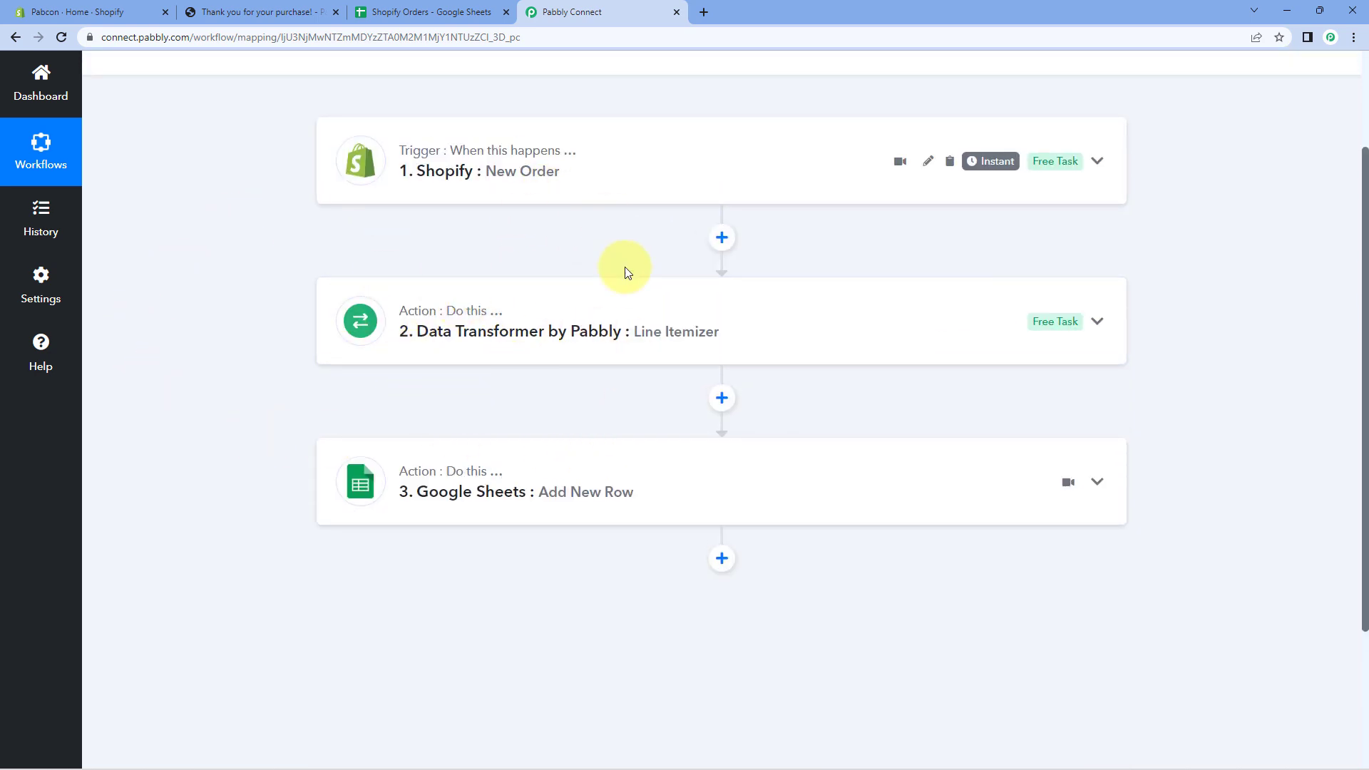
{"action": "scroll", "coordinate": [644, 250], "scroll_direction": "up", "scroll_amount": 2}
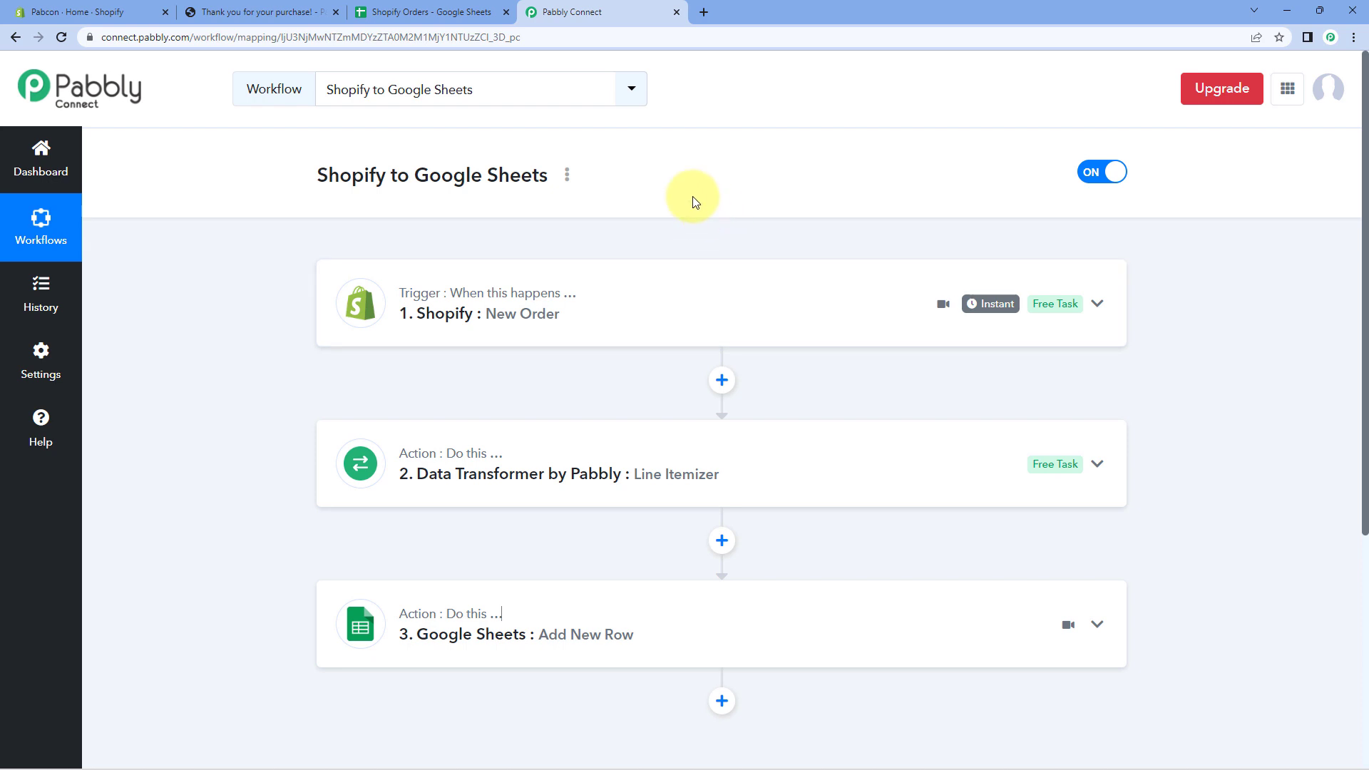
{"action": "left_click", "coordinate": [264, 12]}
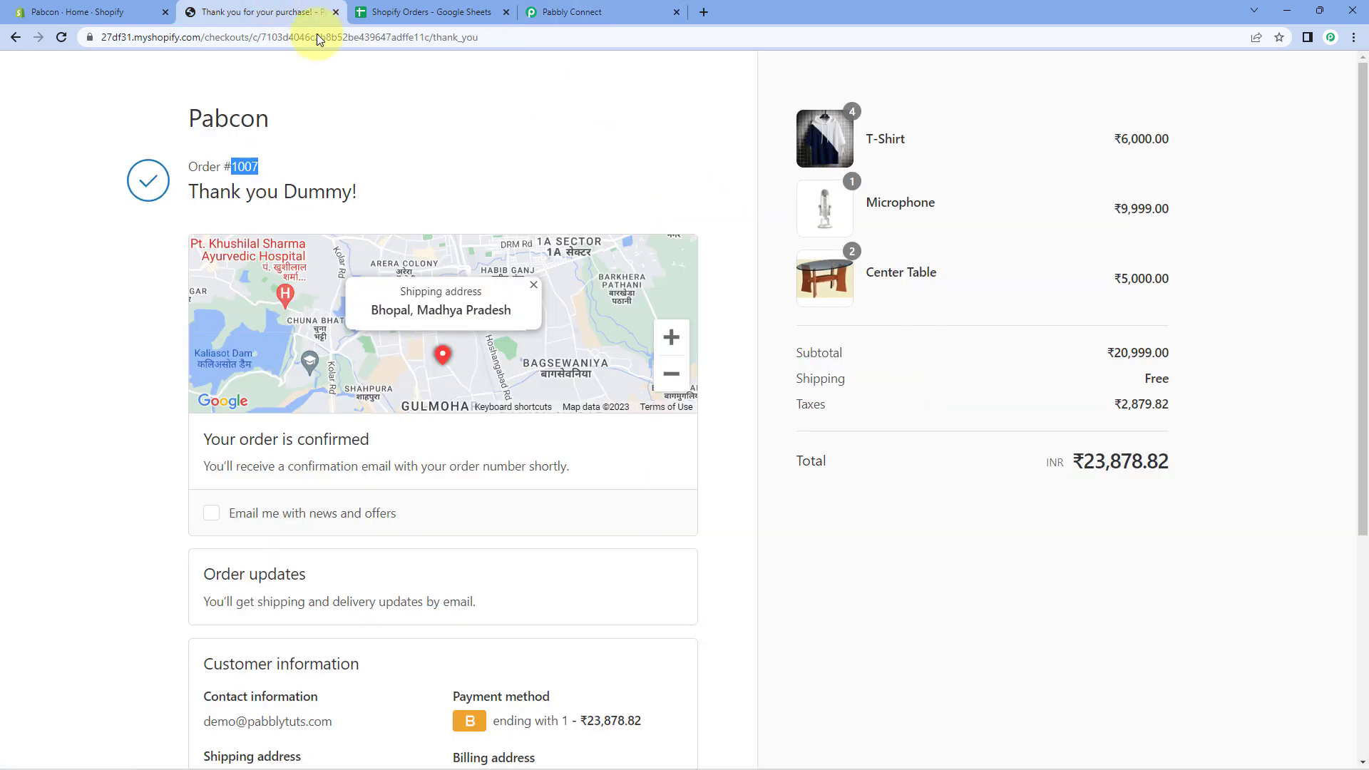
Compare order 1007's ₹23,878.82 total with its sheet row, then go back to the store home page.
{"action": "left_click", "coordinate": [439, 12]}
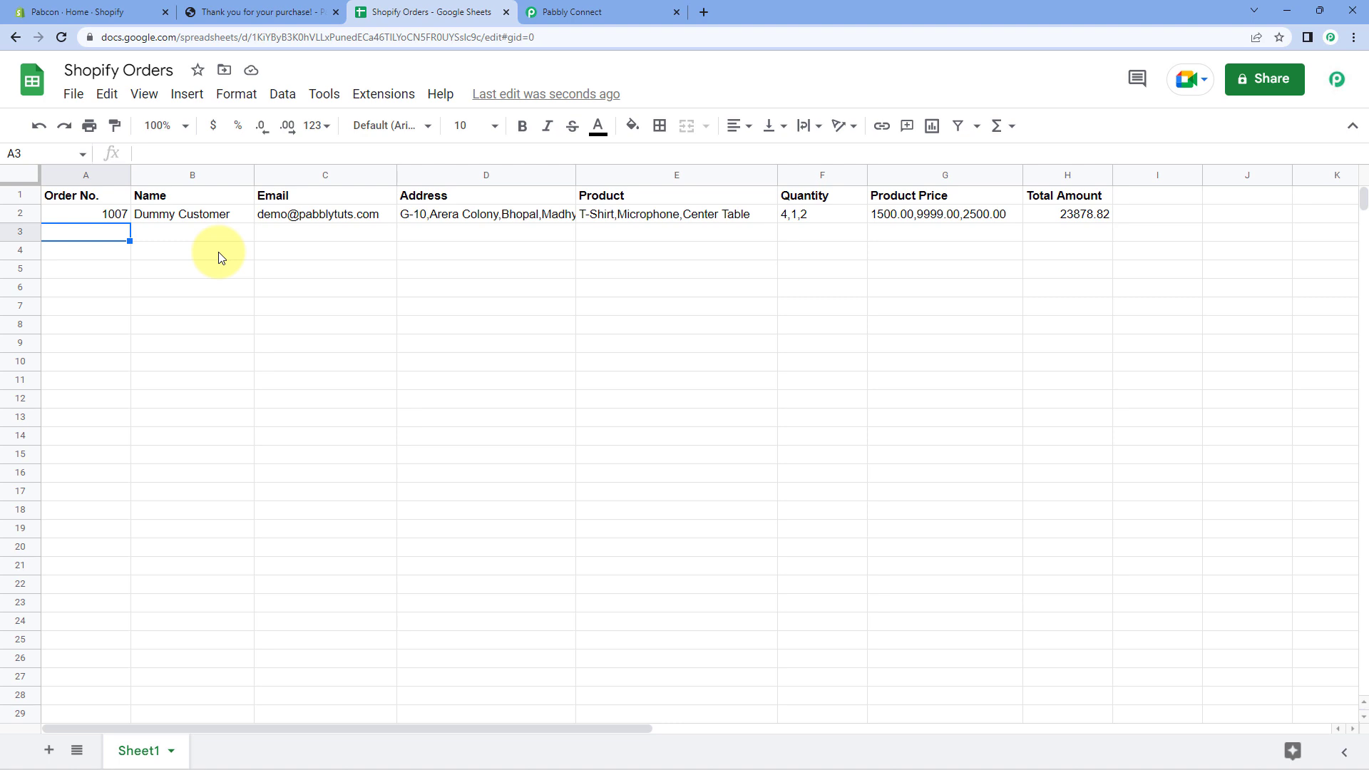
{"action": "left_click", "coordinate": [293, 12]}
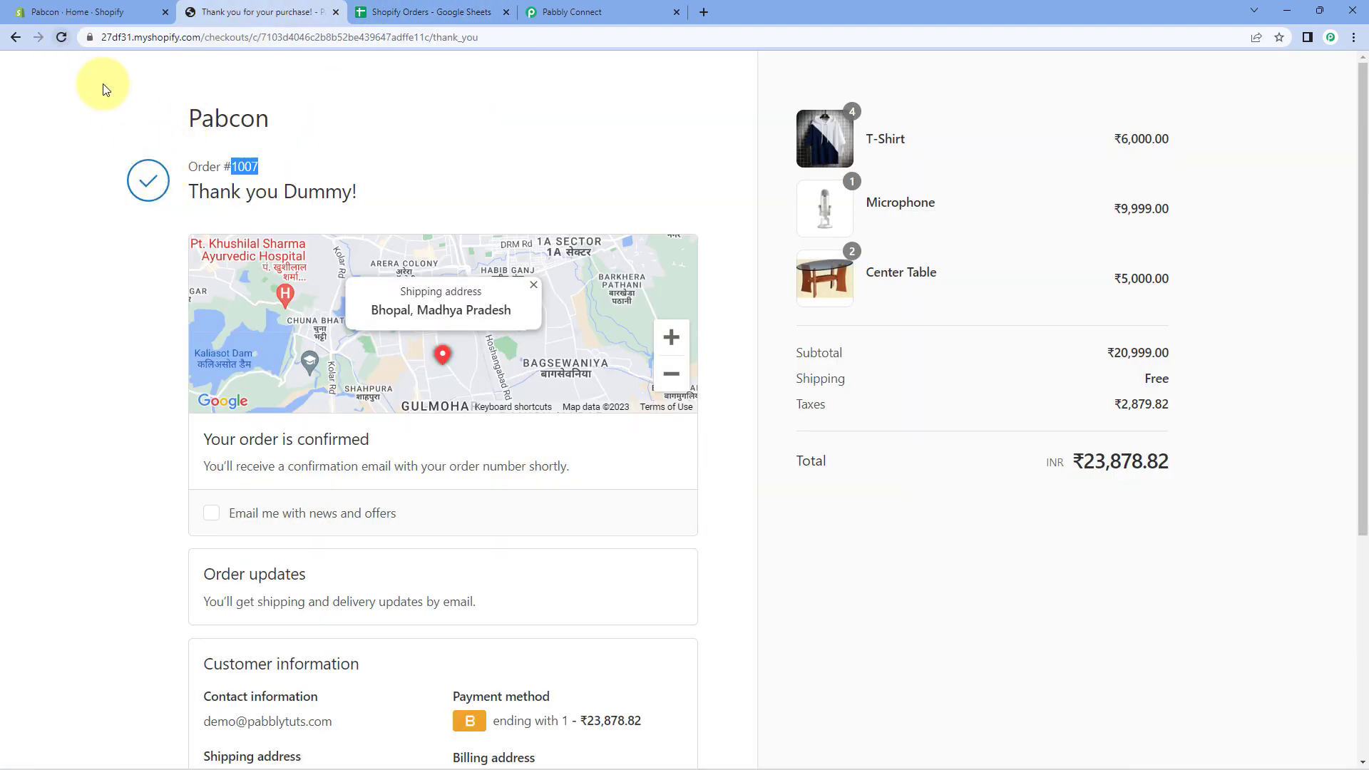
{"action": "left_click", "coordinate": [13, 39]}
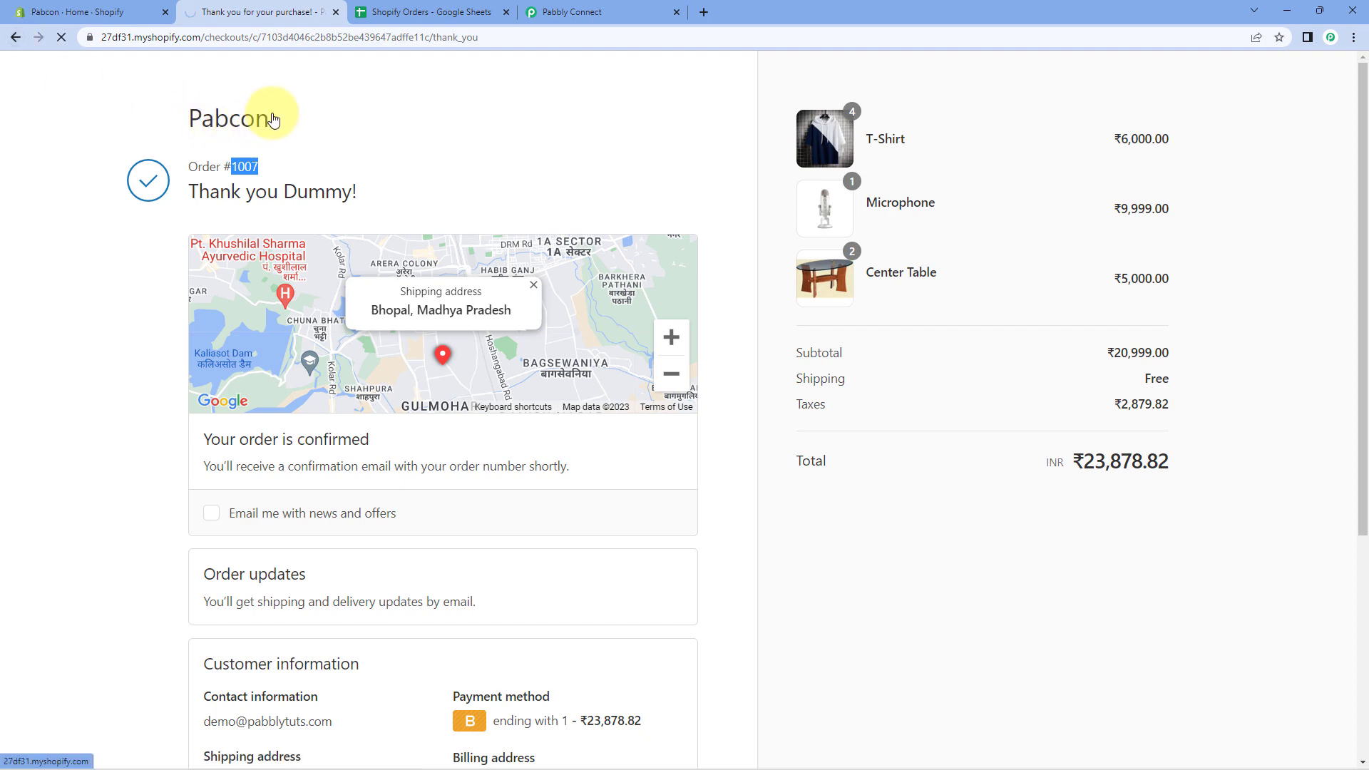
Add three Microphones to the Pabcon cart.
{"action": "scroll", "coordinate": [610, 286], "scroll_direction": "down", "scroll_amount": 8}
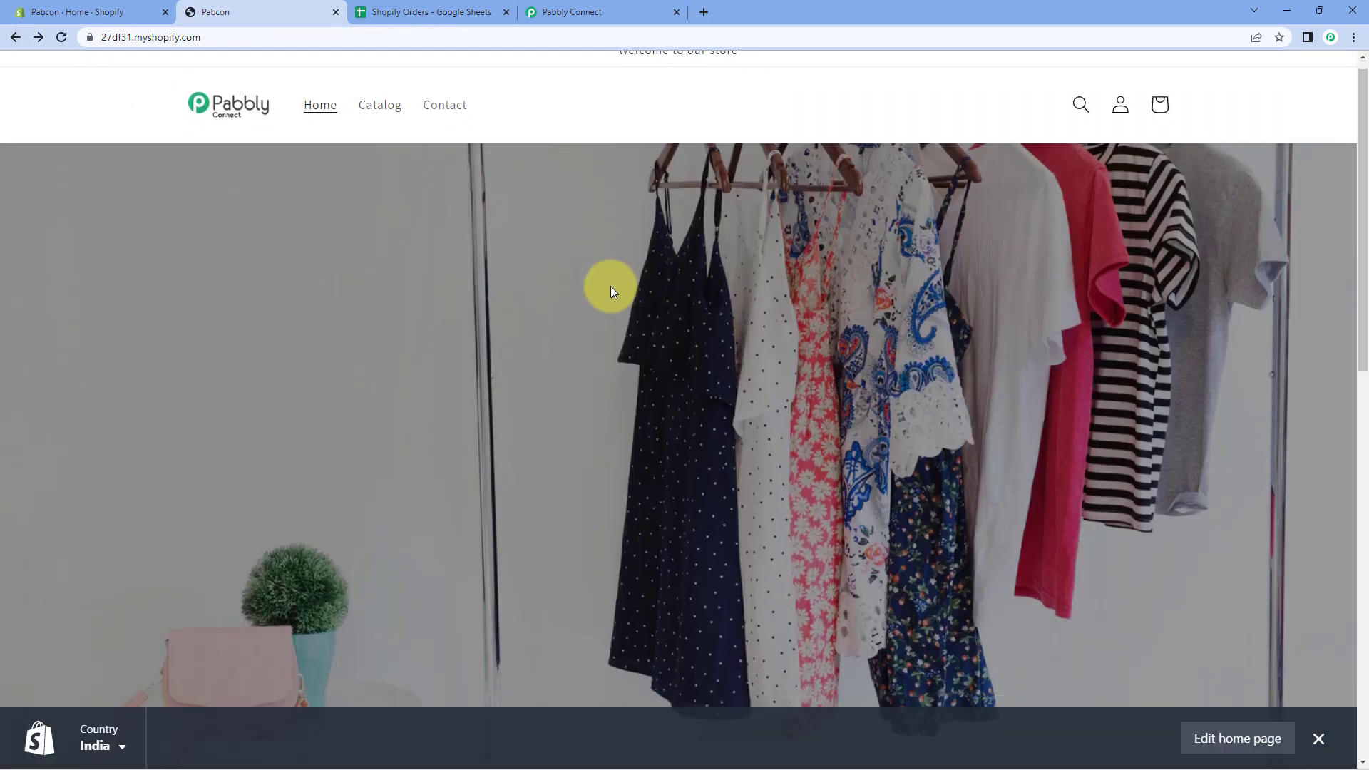
{"action": "scroll", "coordinate": [611, 285], "scroll_direction": "down", "scroll_amount": 4}
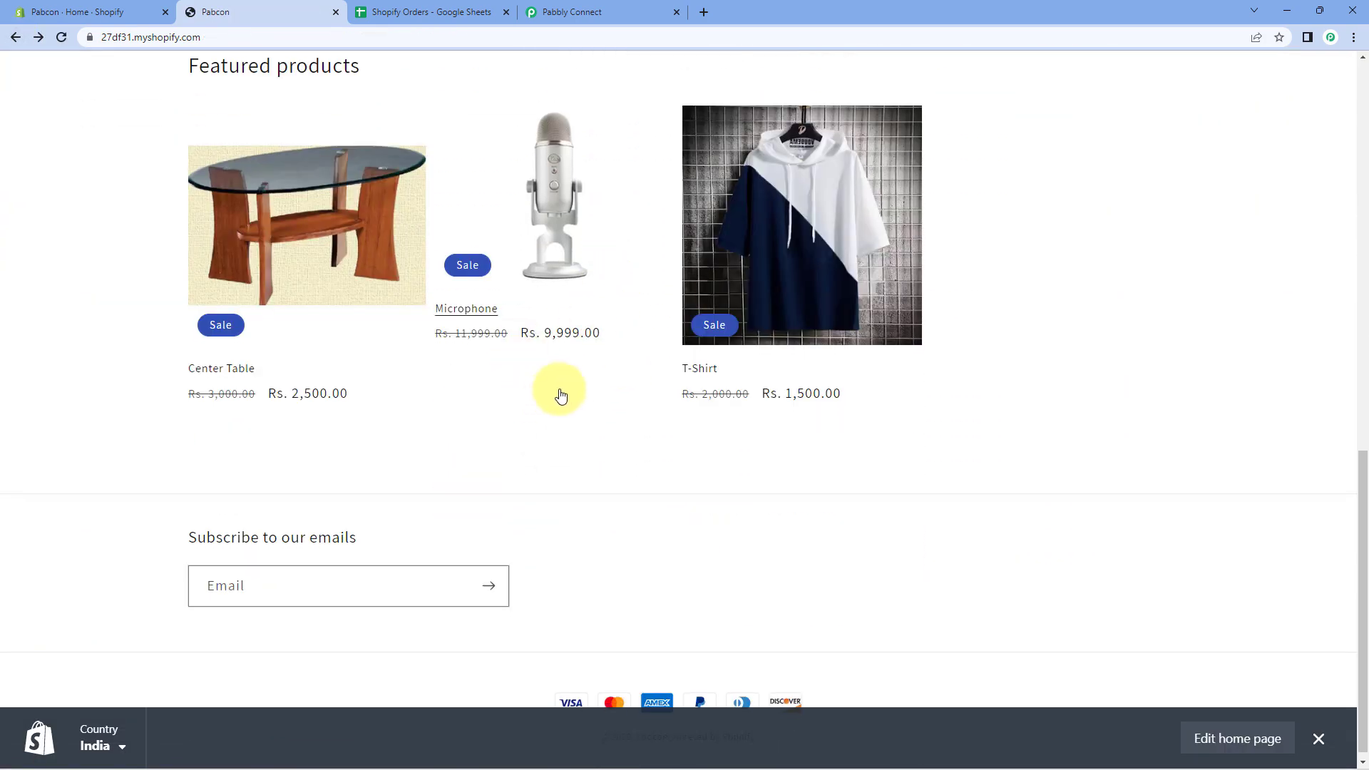
{"action": "left_click", "coordinate": [477, 319]}
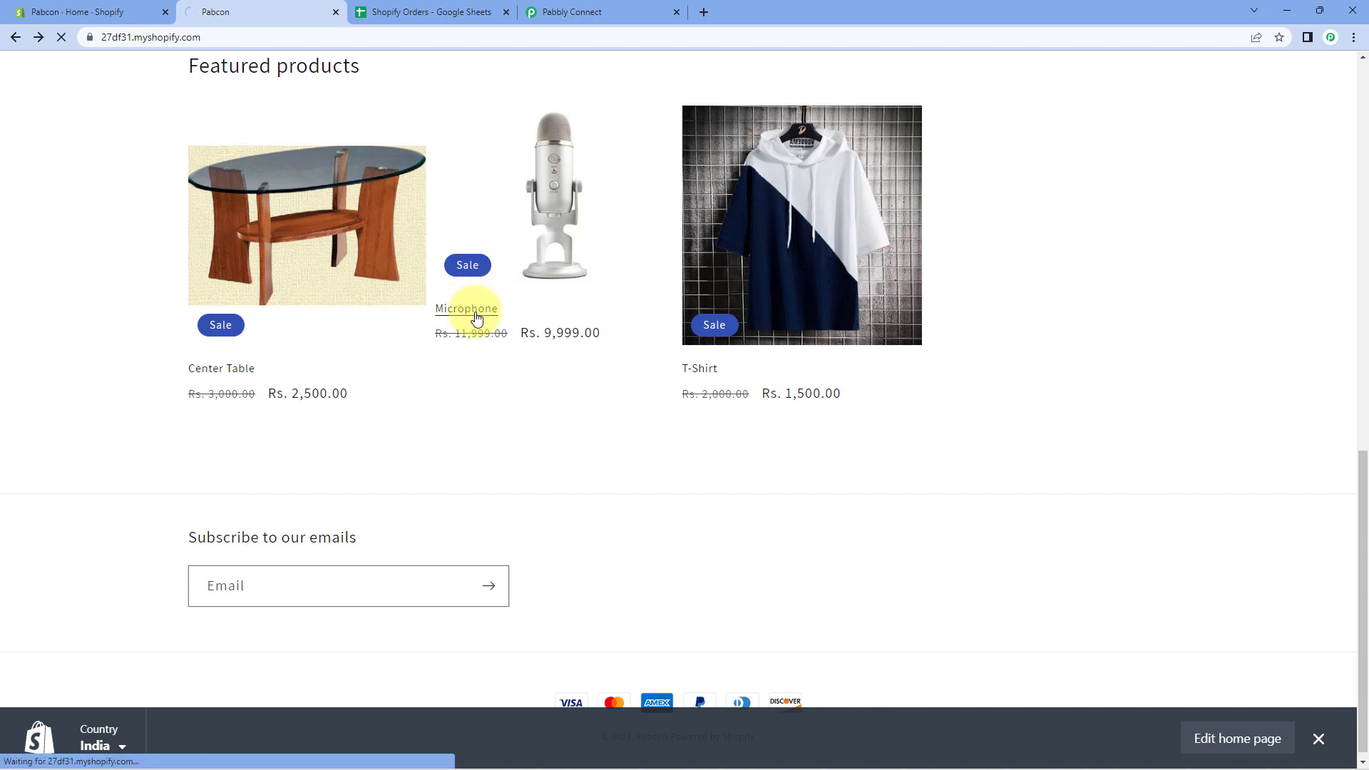
{"action": "left_click", "coordinate": [968, 349]}
{"action": "left_click", "coordinate": [970, 351]}
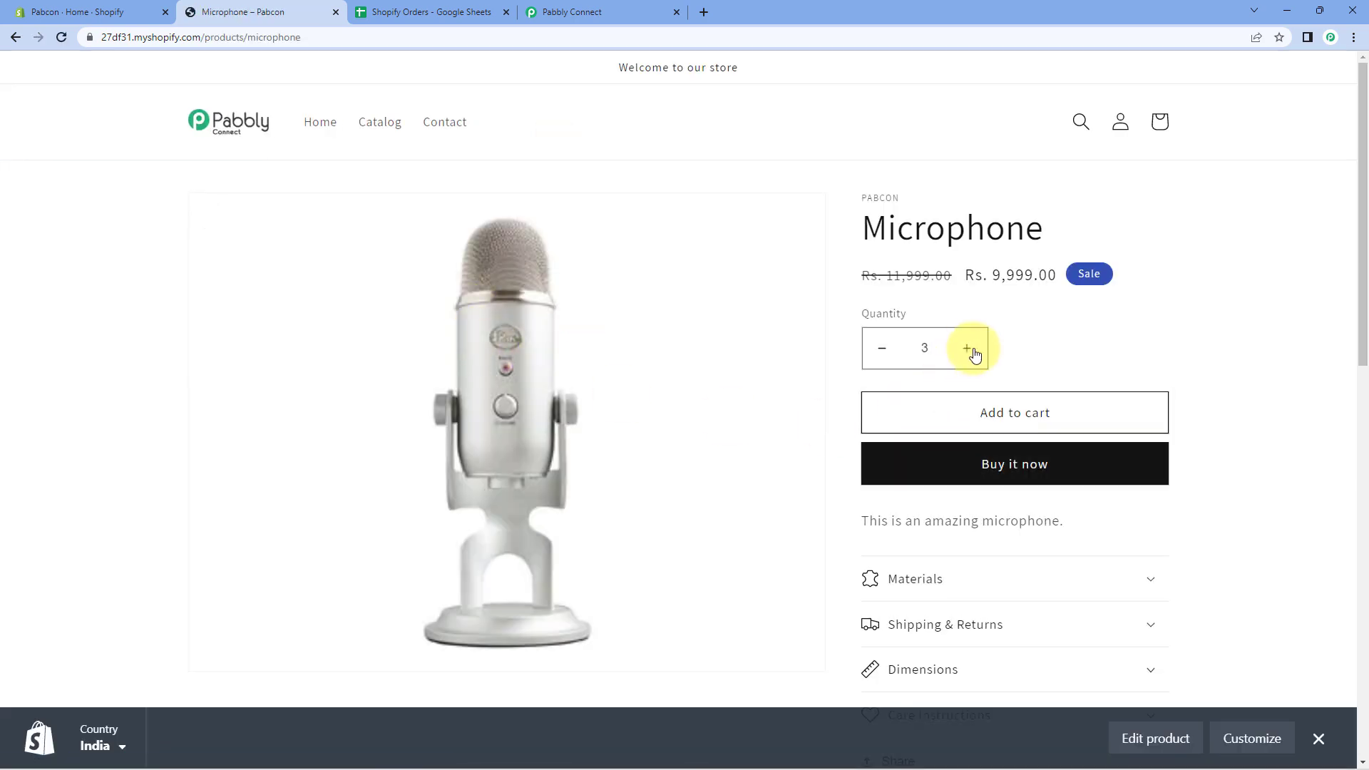
{"action": "left_click", "coordinate": [951, 413]}
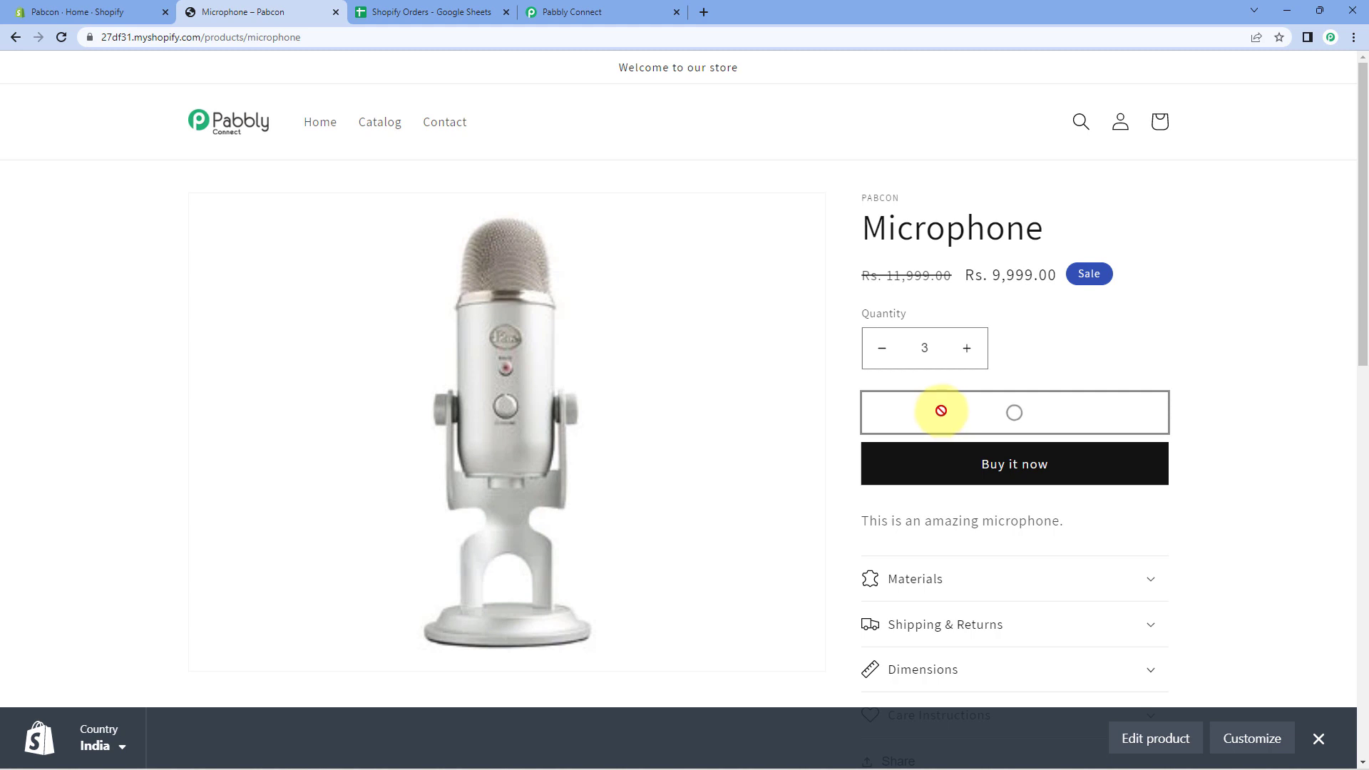
{"action": "left_click", "coordinate": [977, 420]}
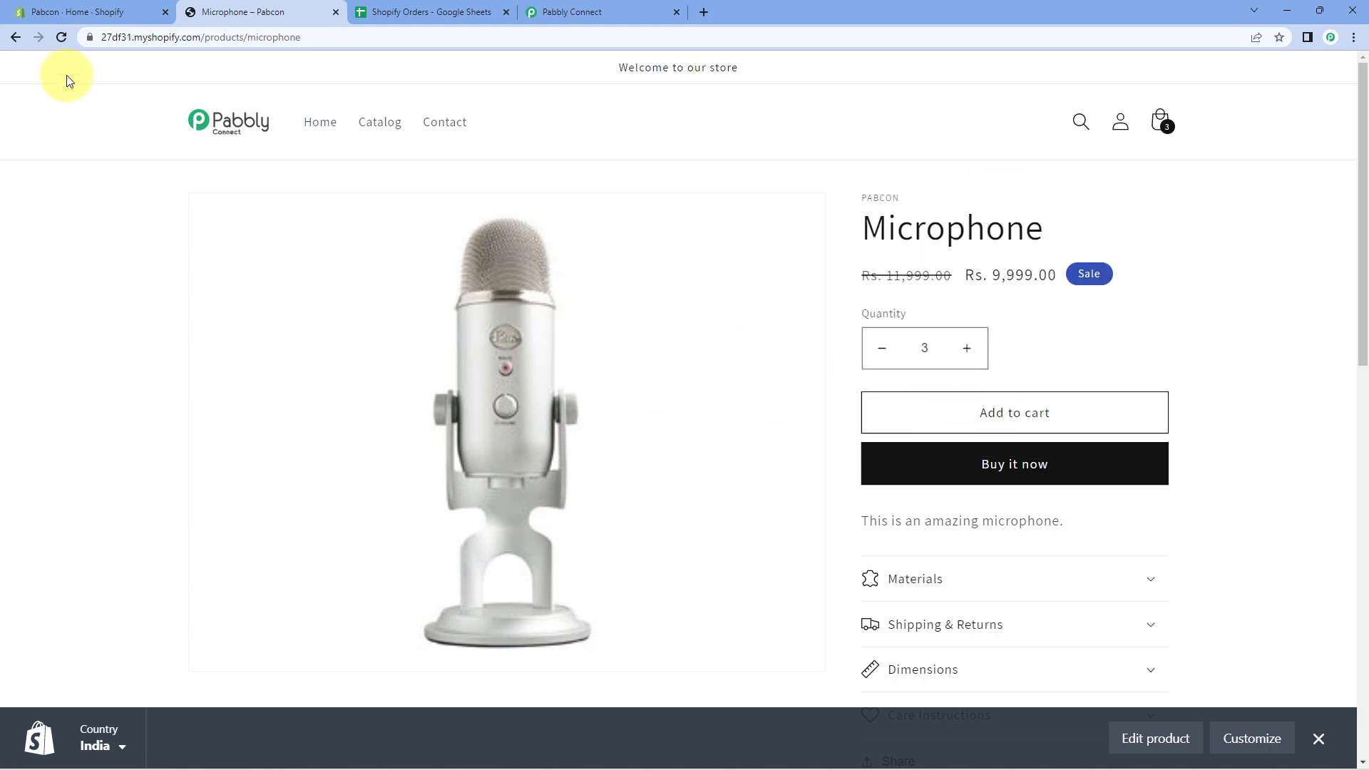
Add one T-Shirt to the cart and start checkout.
{"action": "left_click", "coordinate": [15, 37]}
{"action": "left_click", "coordinate": [698, 369]}
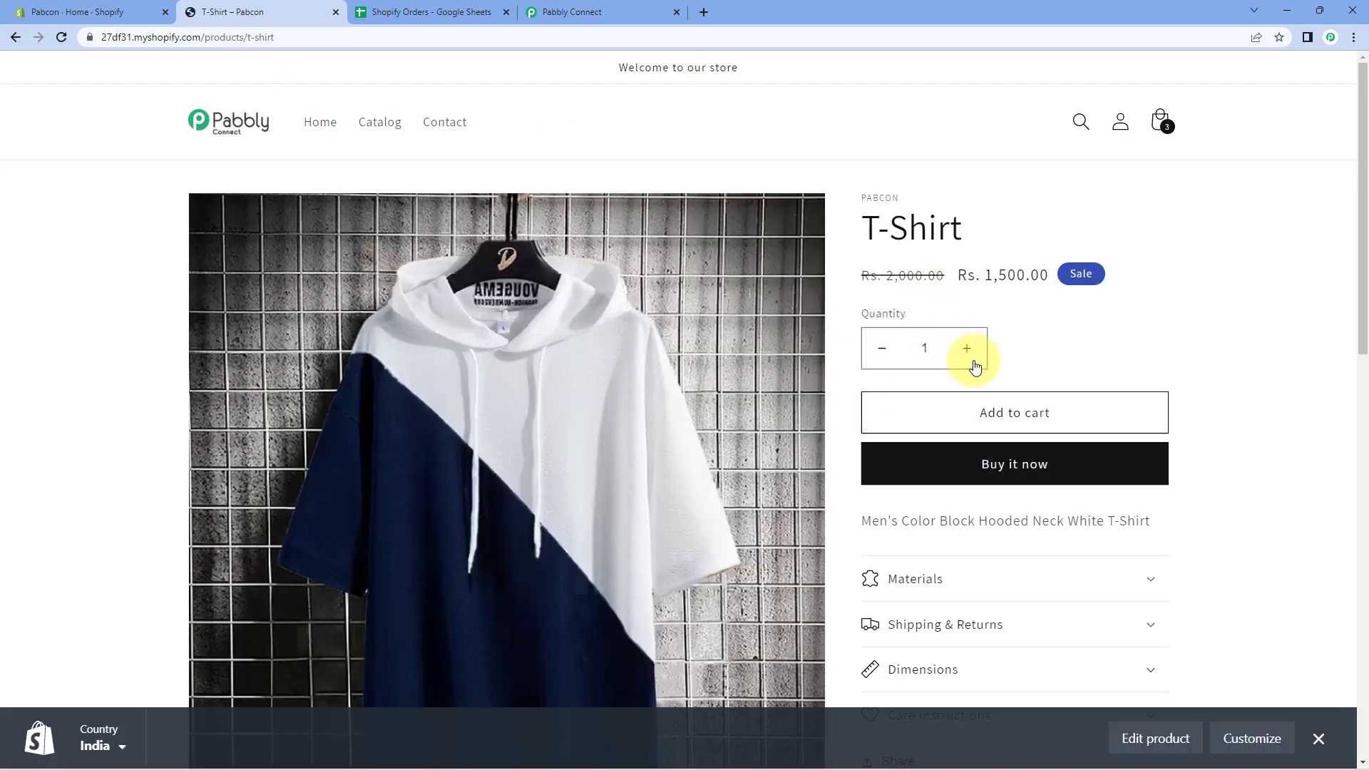
{"action": "left_click", "coordinate": [963, 419]}
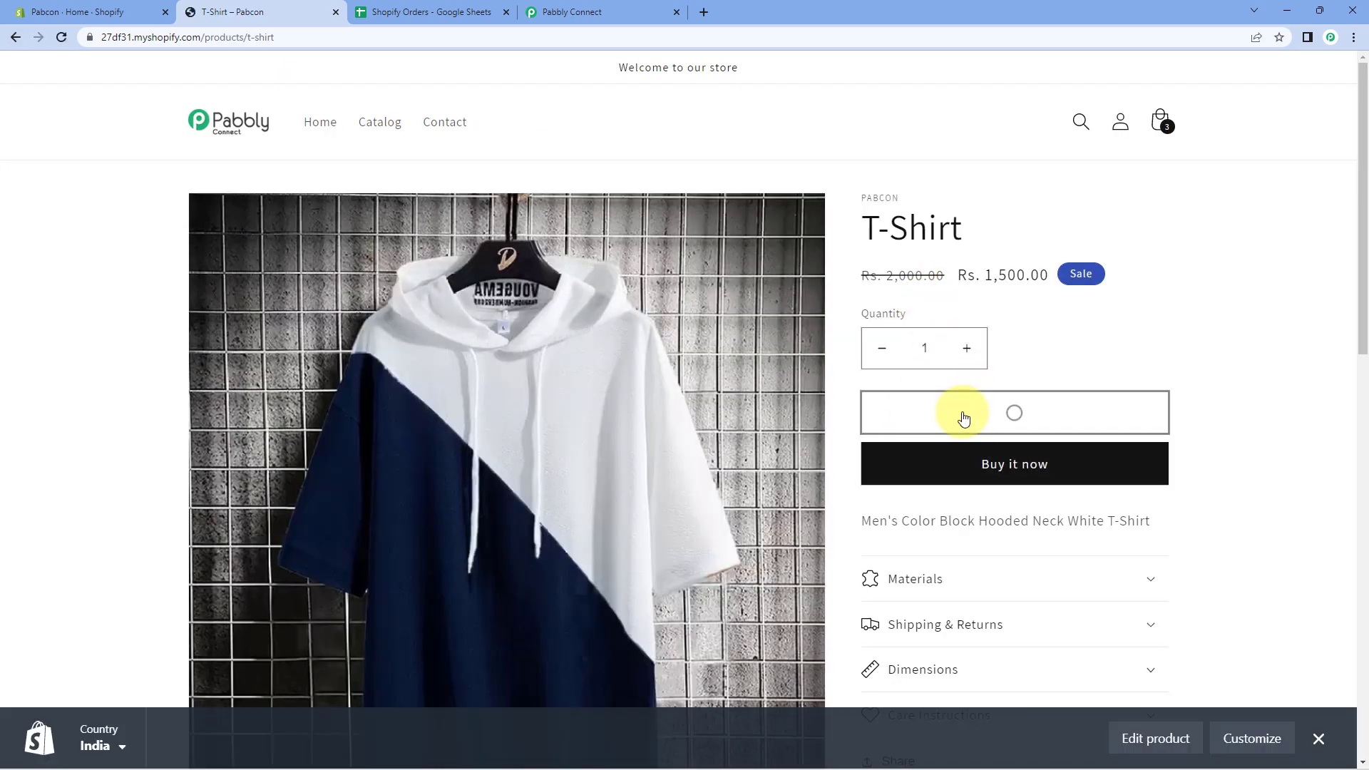
{"action": "left_click", "coordinate": [956, 407]}
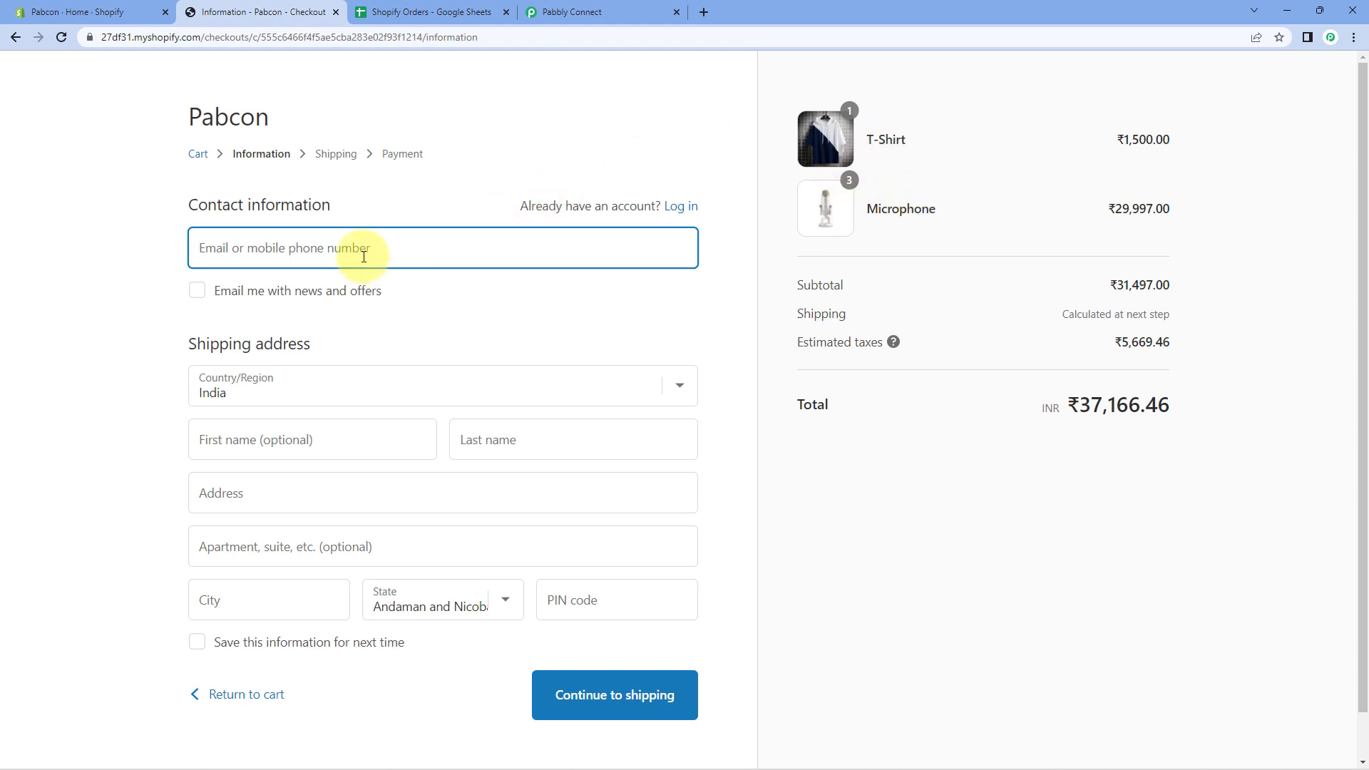
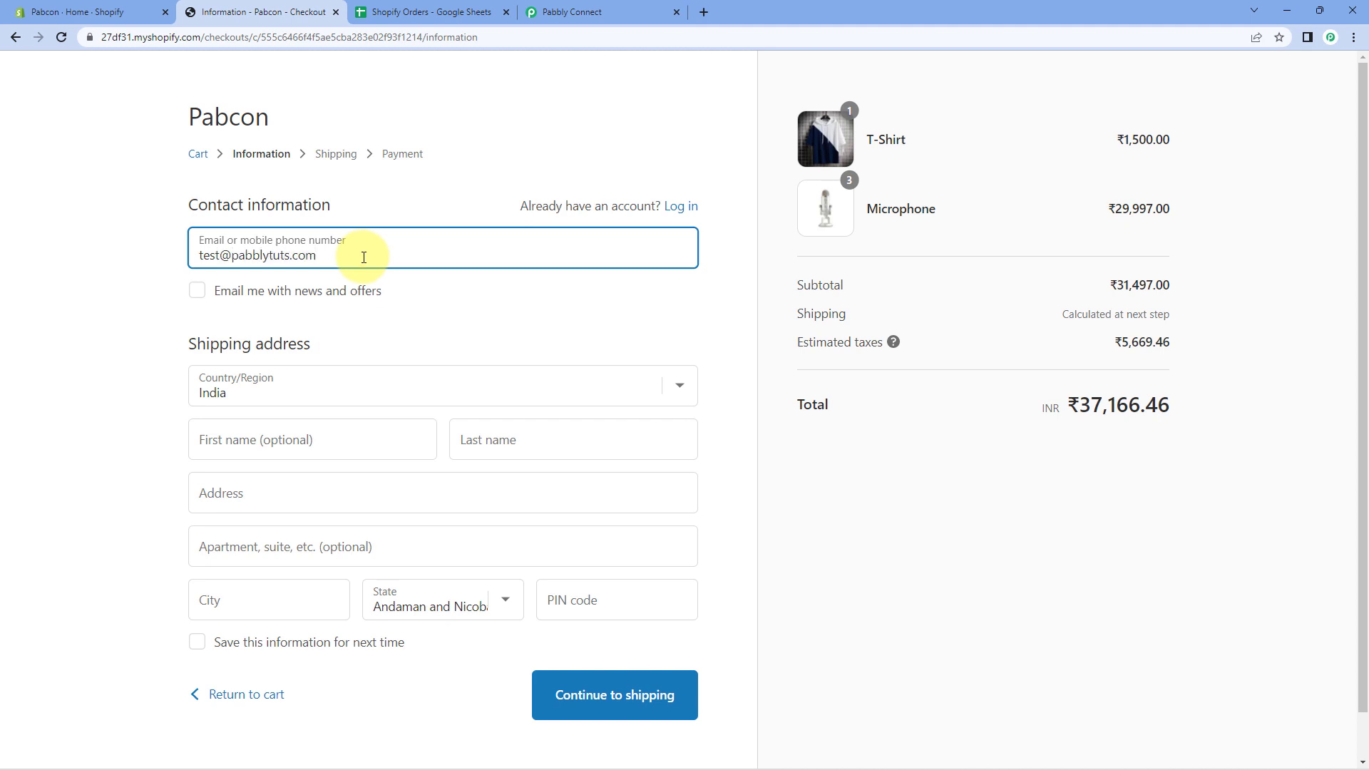
Enter the test customer's first and last name on the checkout form.
{"action": "left_click", "coordinate": [304, 437]}
{"action": "type", "text": "Te"}
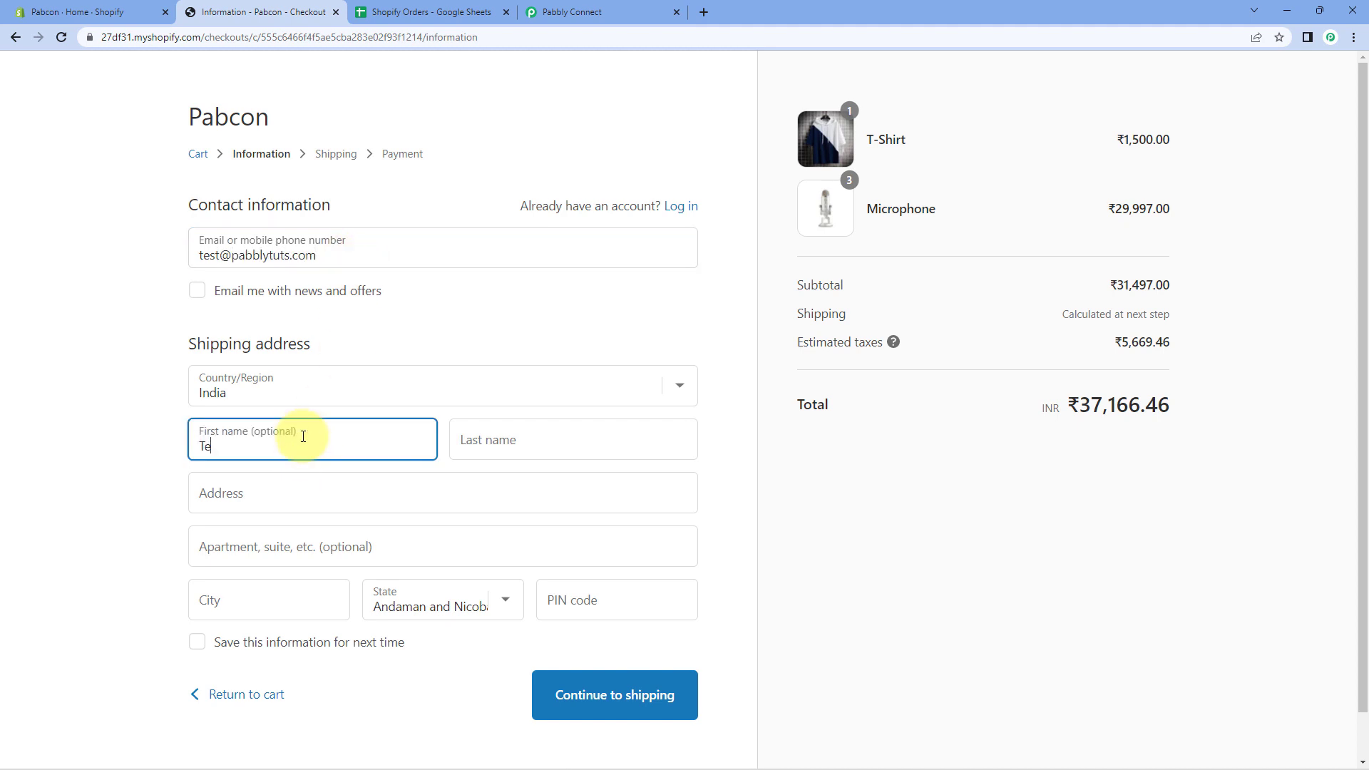
{"action": "type", "text": "st"}
{"action": "key", "text": "Tab"}
{"action": "type", "text": "Us"}
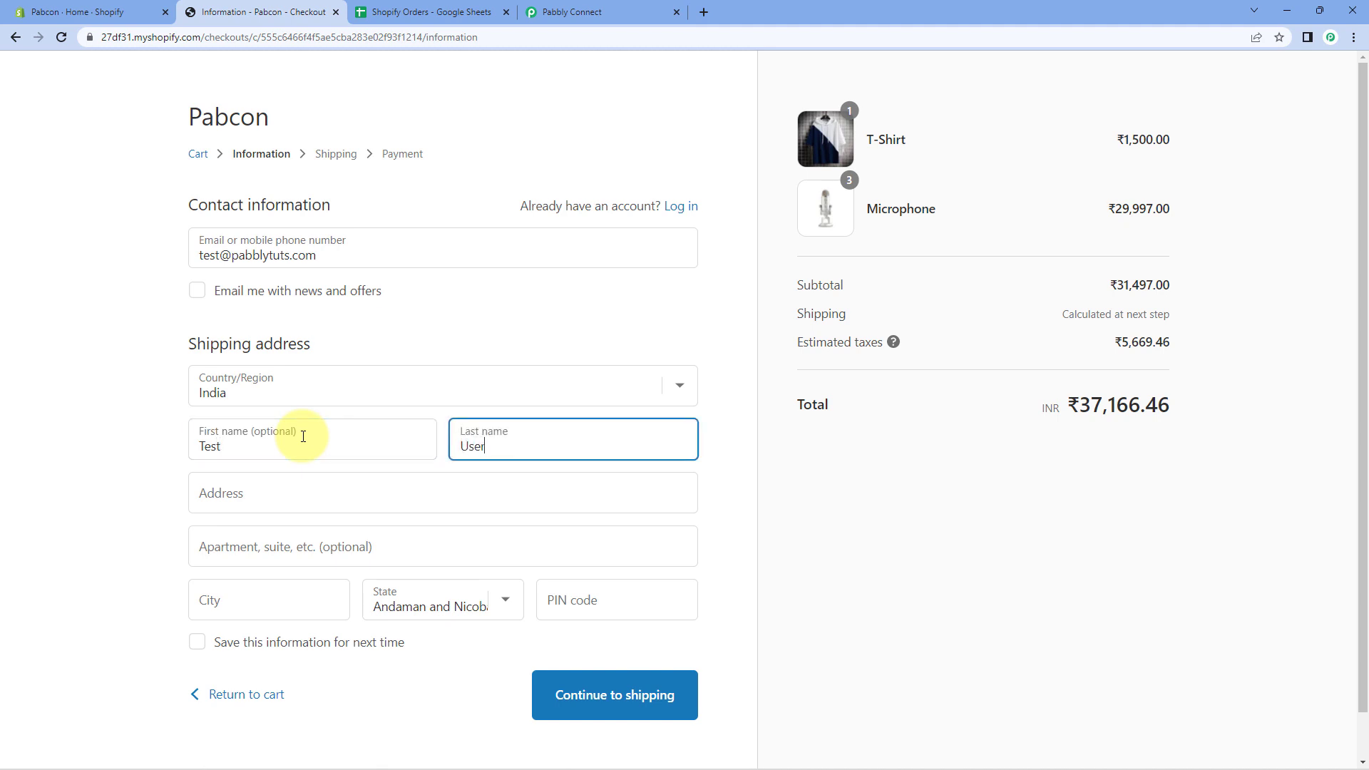
Fill in the street address, apartment line and city for shipping.
{"action": "left_click", "coordinate": [248, 495]}
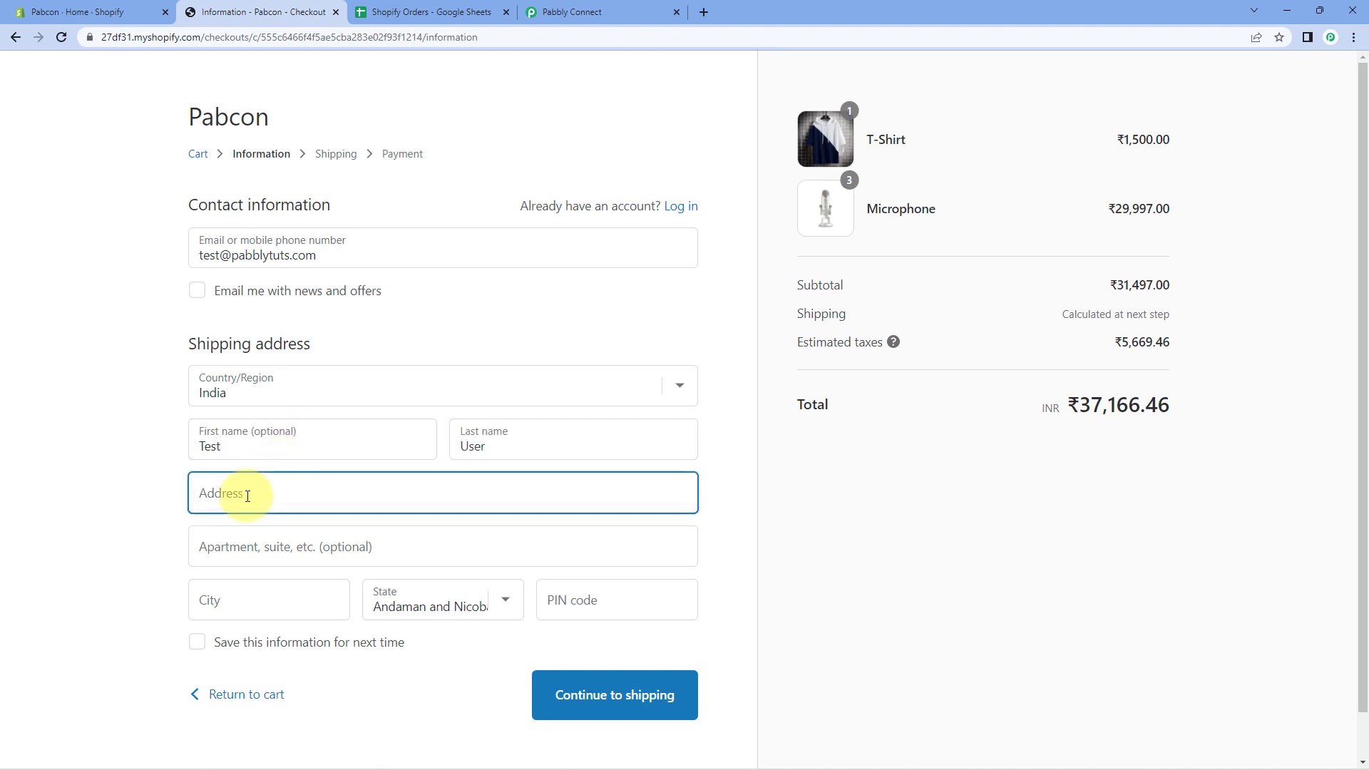
{"action": "left_click", "coordinate": [231, 538]}
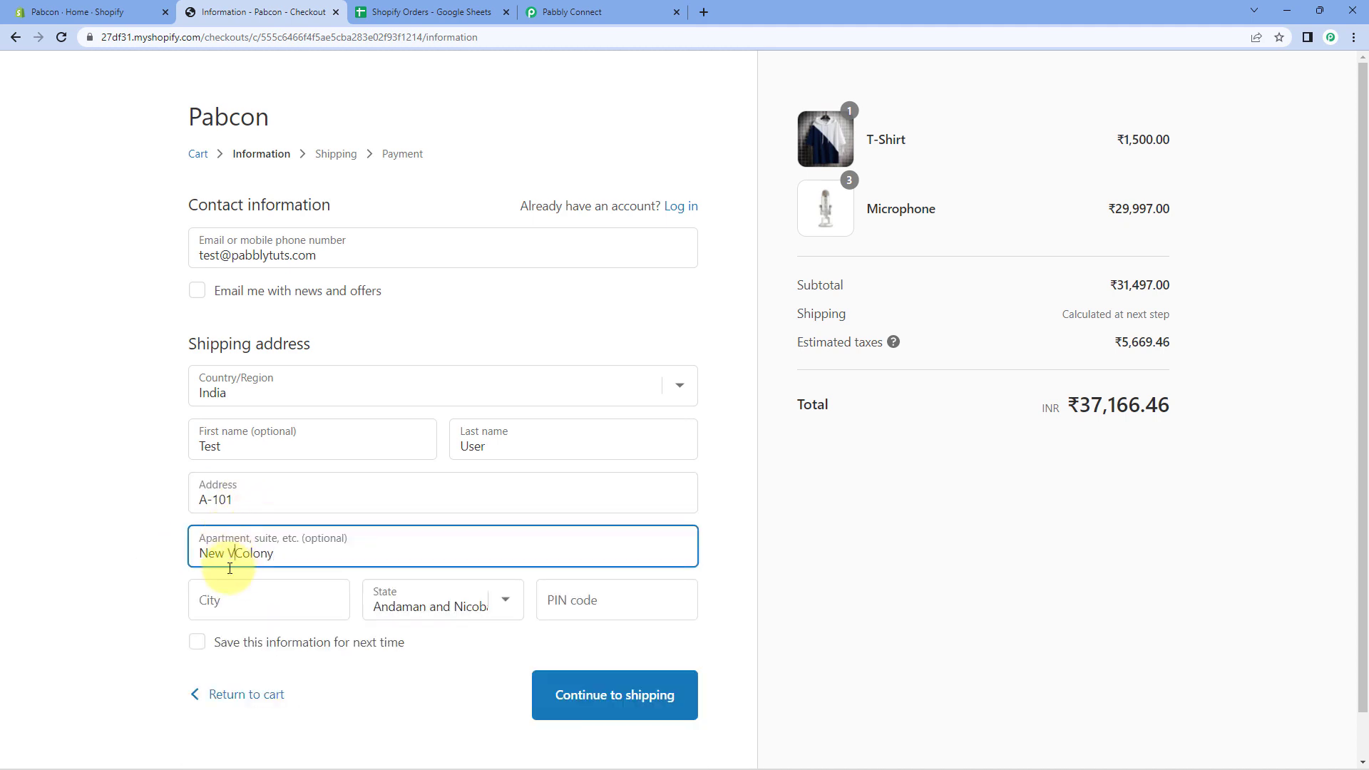
{"action": "left_click", "coordinate": [247, 594]}
{"action": "type", "text": "Delhi"}
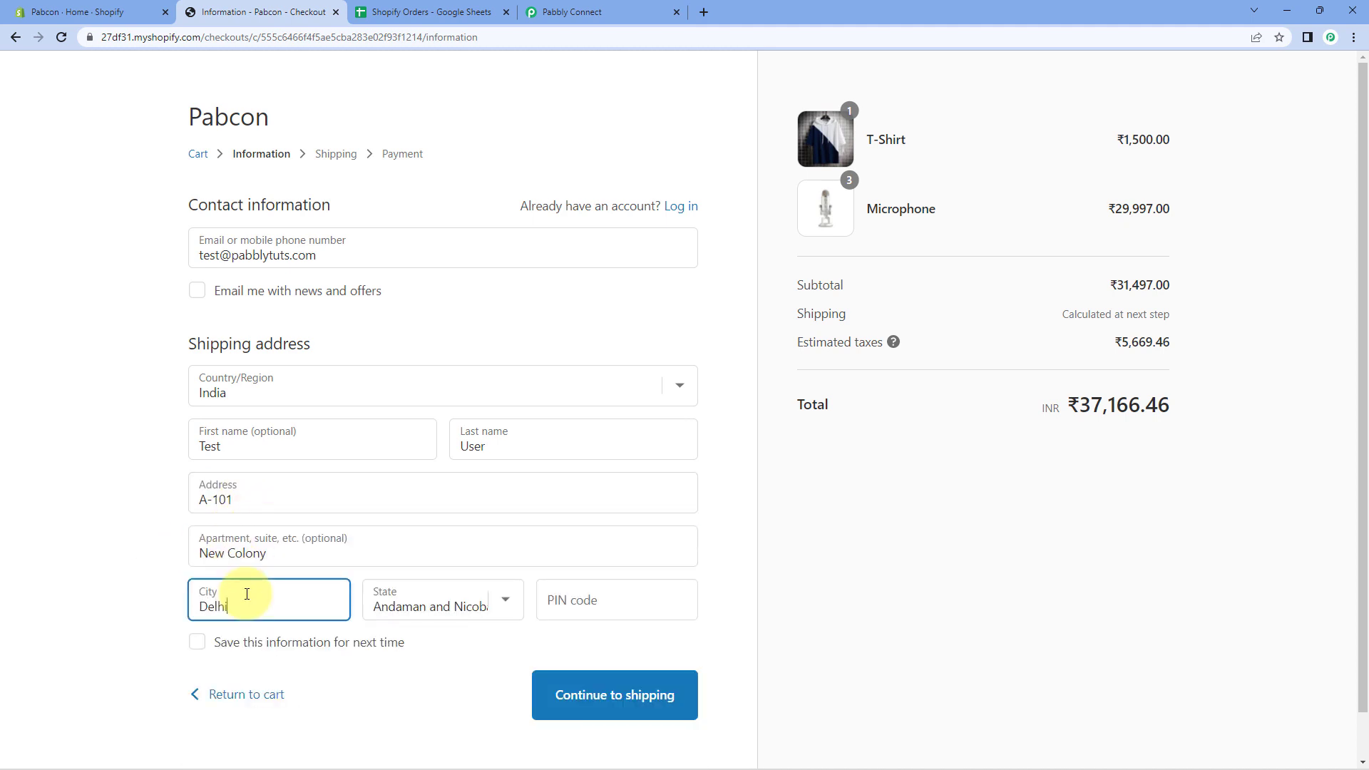
Set the state to Delhi, enter the PIN code and continue to shipping.
{"action": "left_click", "coordinate": [432, 607]}
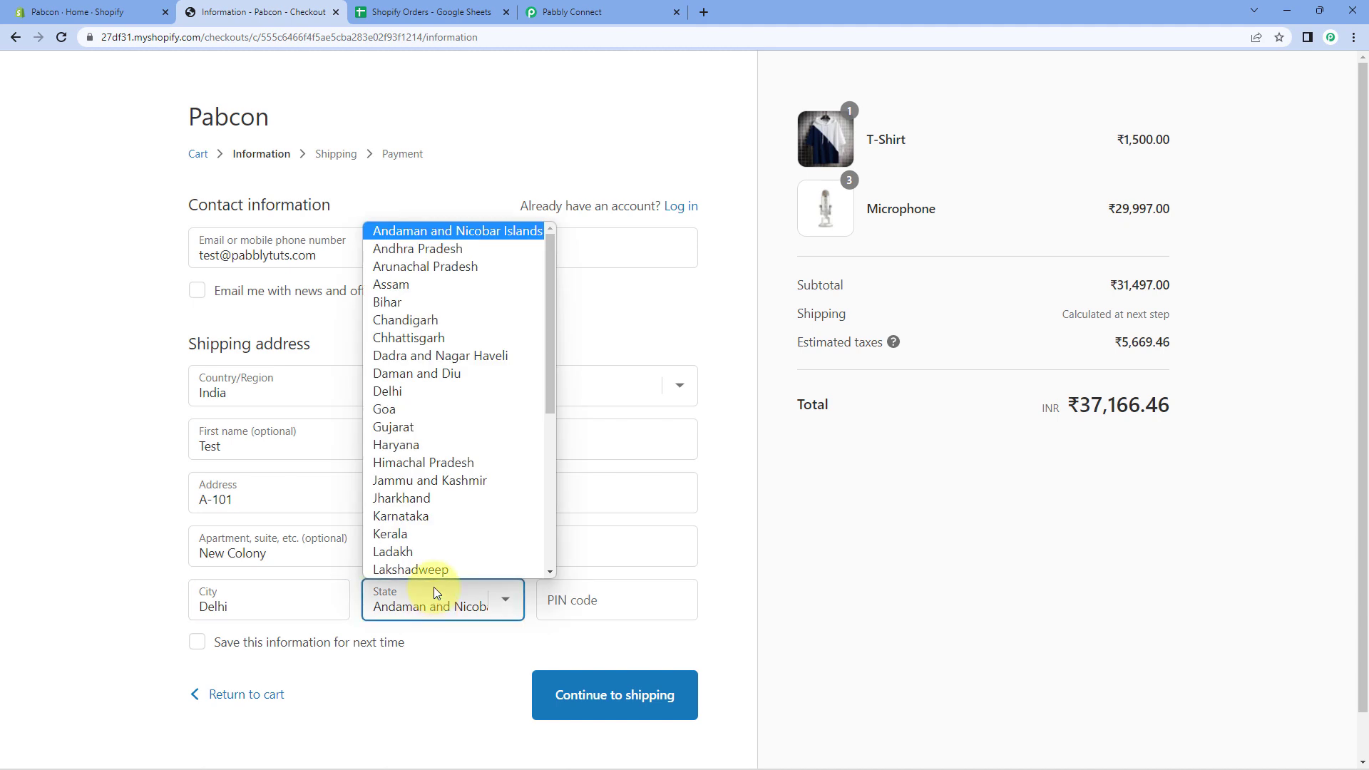
{"action": "left_click", "coordinate": [431, 409]}
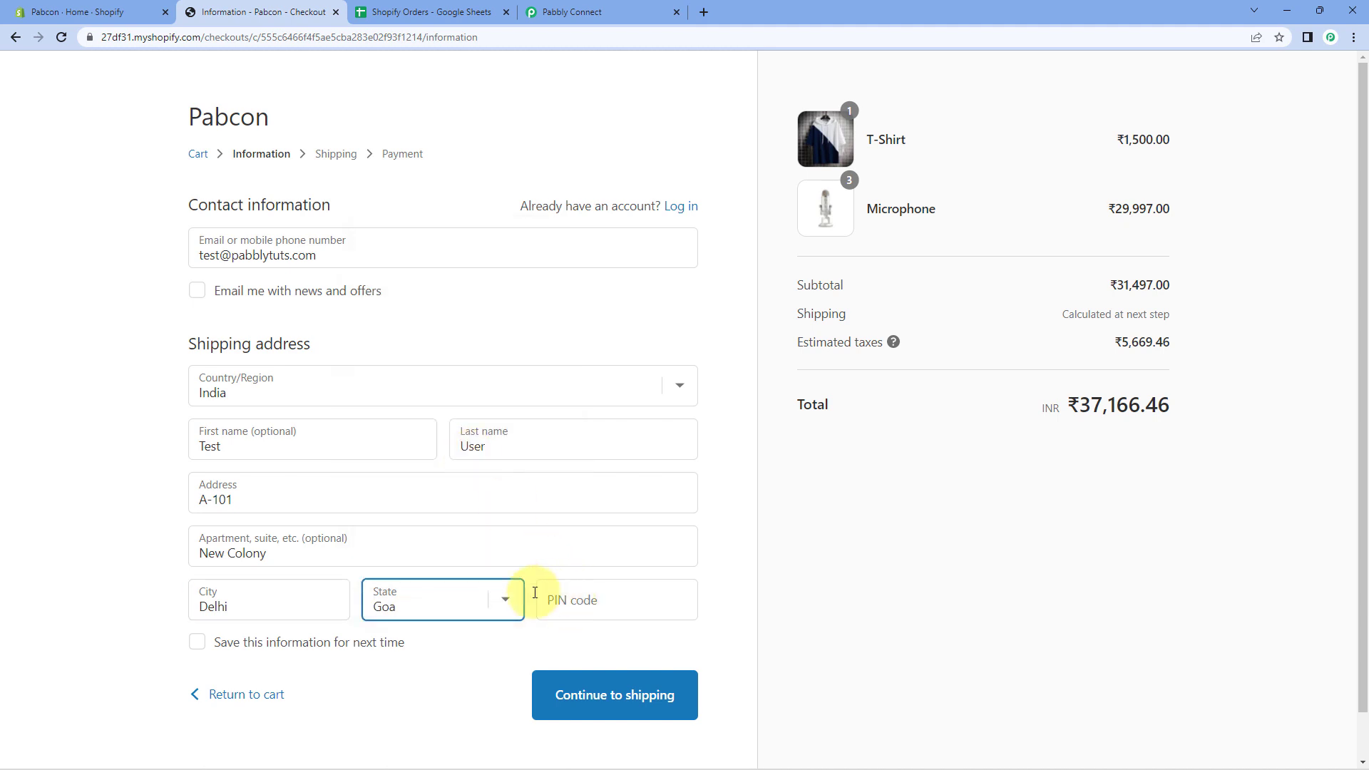
{"action": "left_click", "coordinate": [499, 600]}
{"action": "left_click", "coordinate": [403, 474]}
{"action": "left_click", "coordinate": [590, 600]}
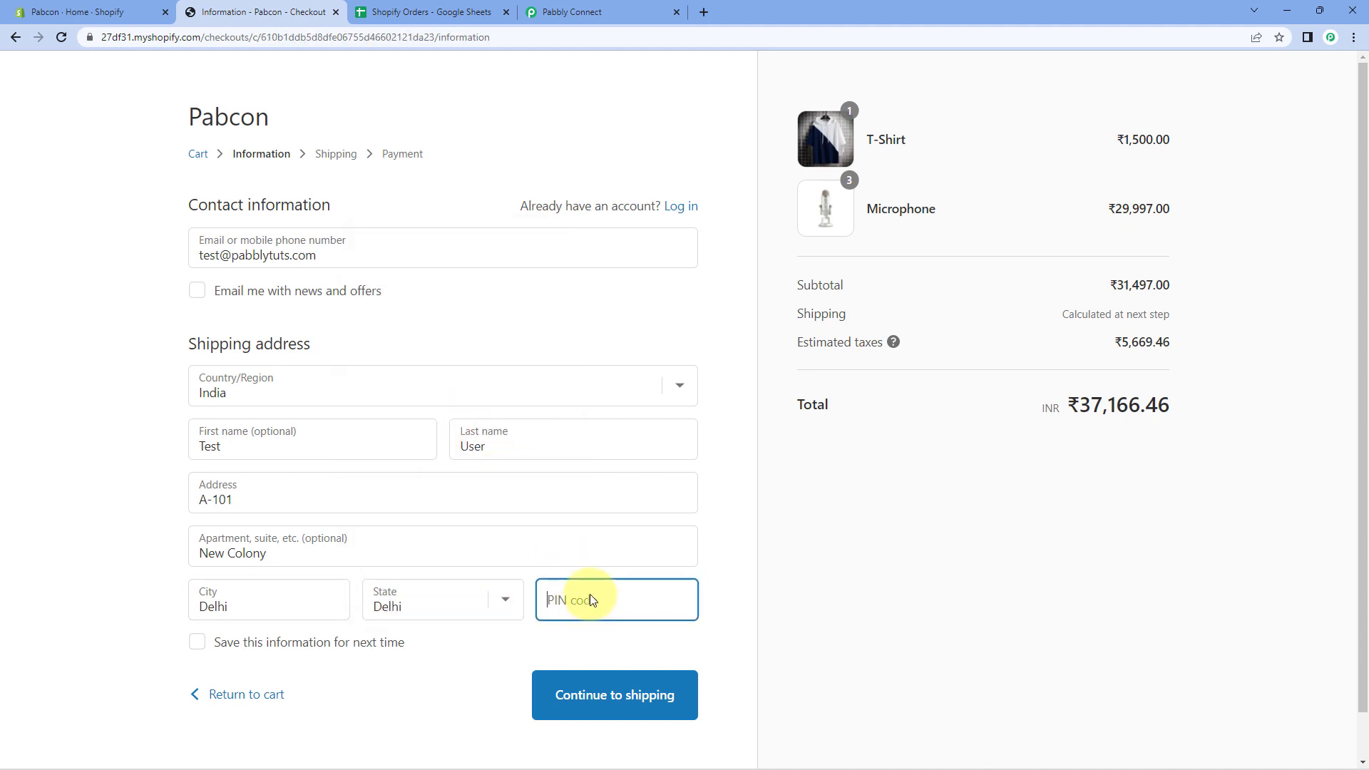
{"action": "type", "text": "110001"}
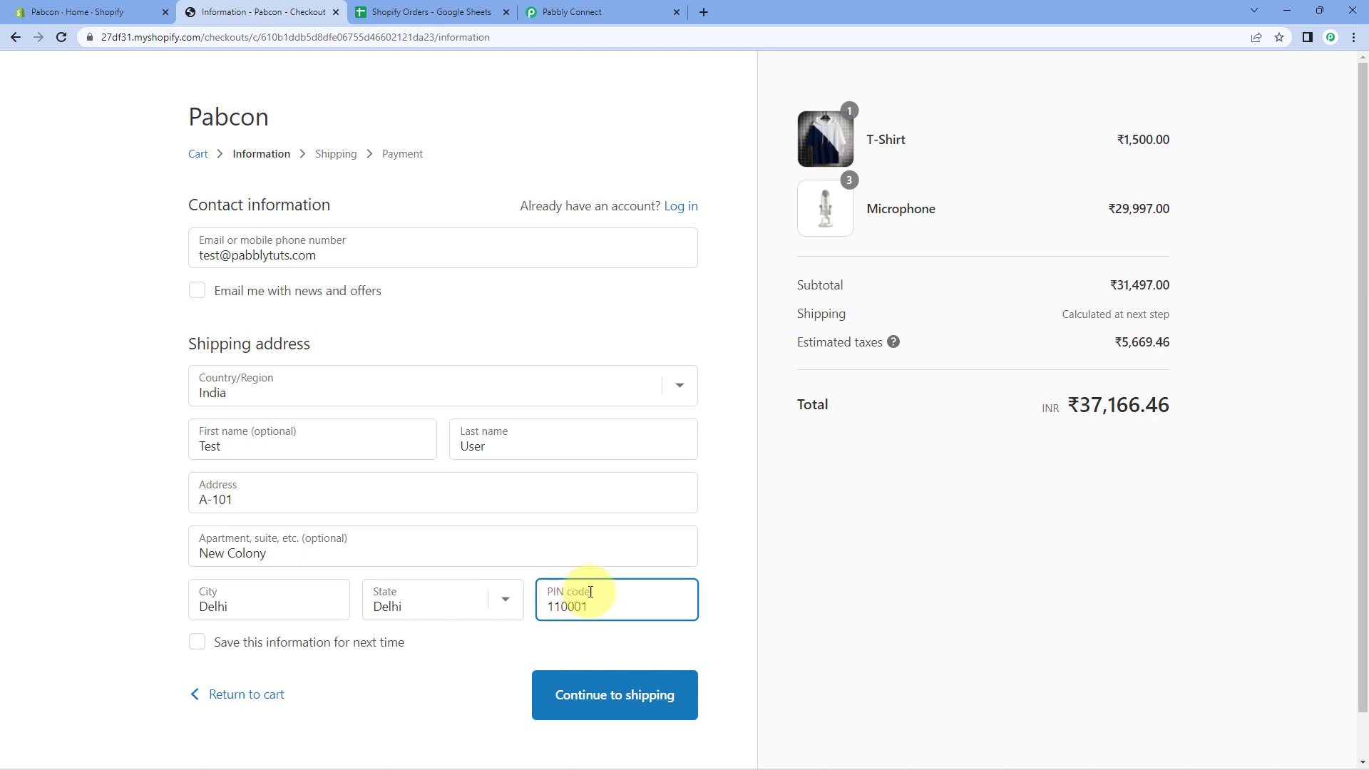
{"action": "left_click", "coordinate": [668, 697]}
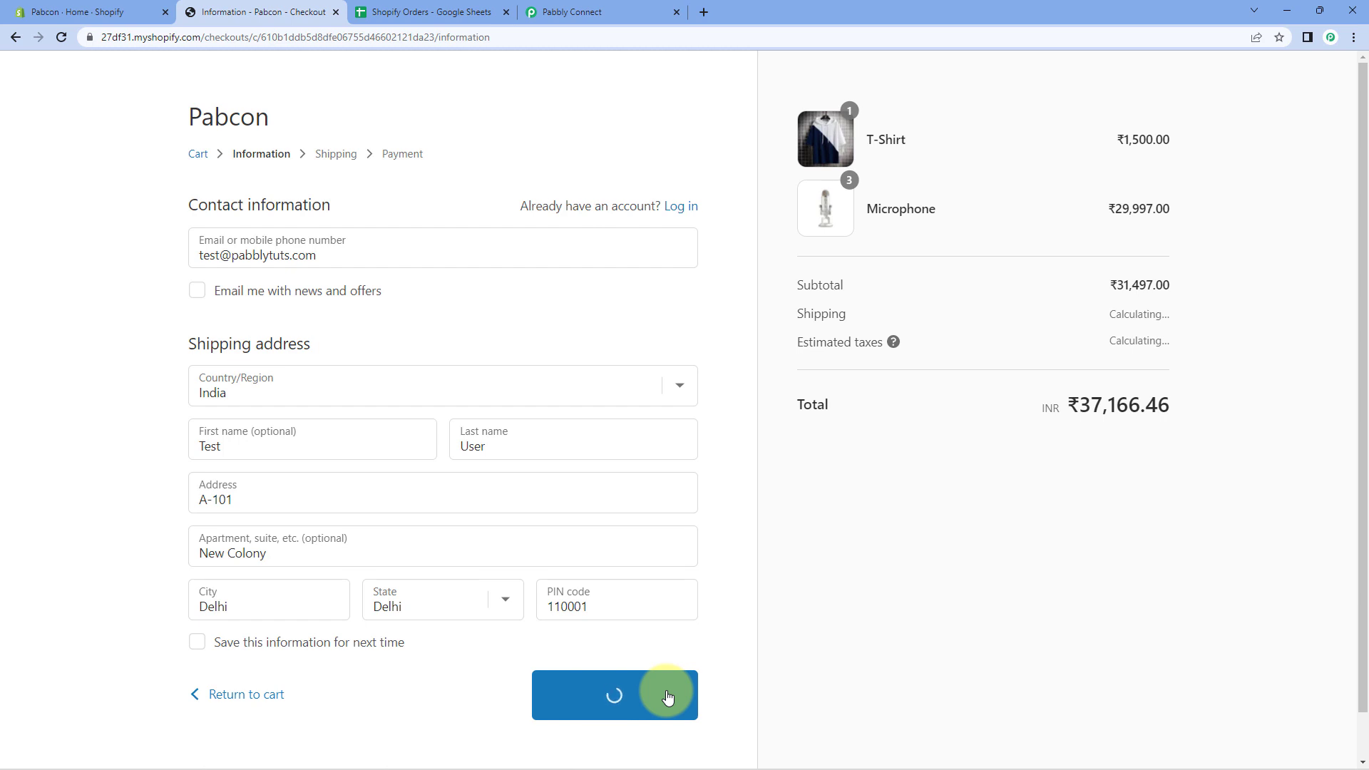
Accept free Standard shipping and enter the test card number and name on card.
{"action": "left_click", "coordinate": [616, 440]}
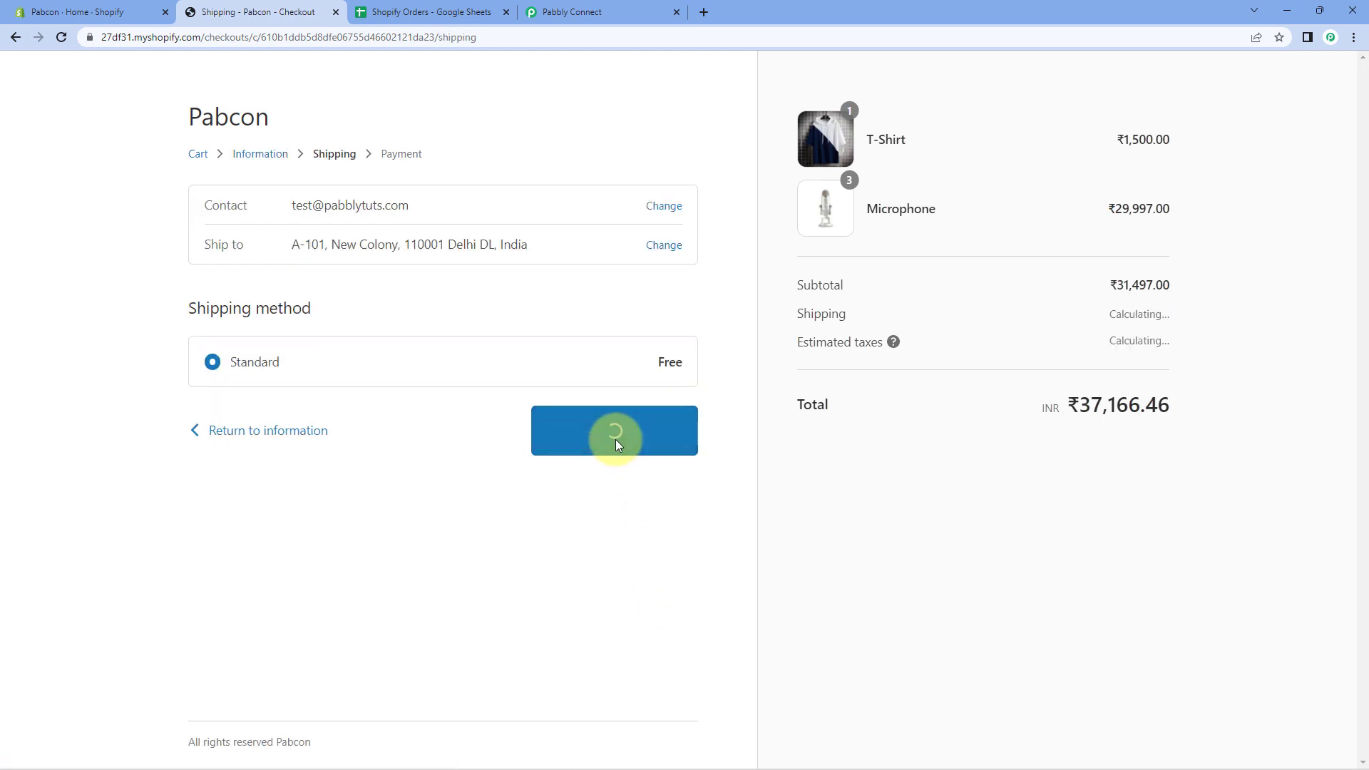
{"action": "scroll", "coordinate": [211, 367], "scroll_direction": "down", "scroll_amount": 1}
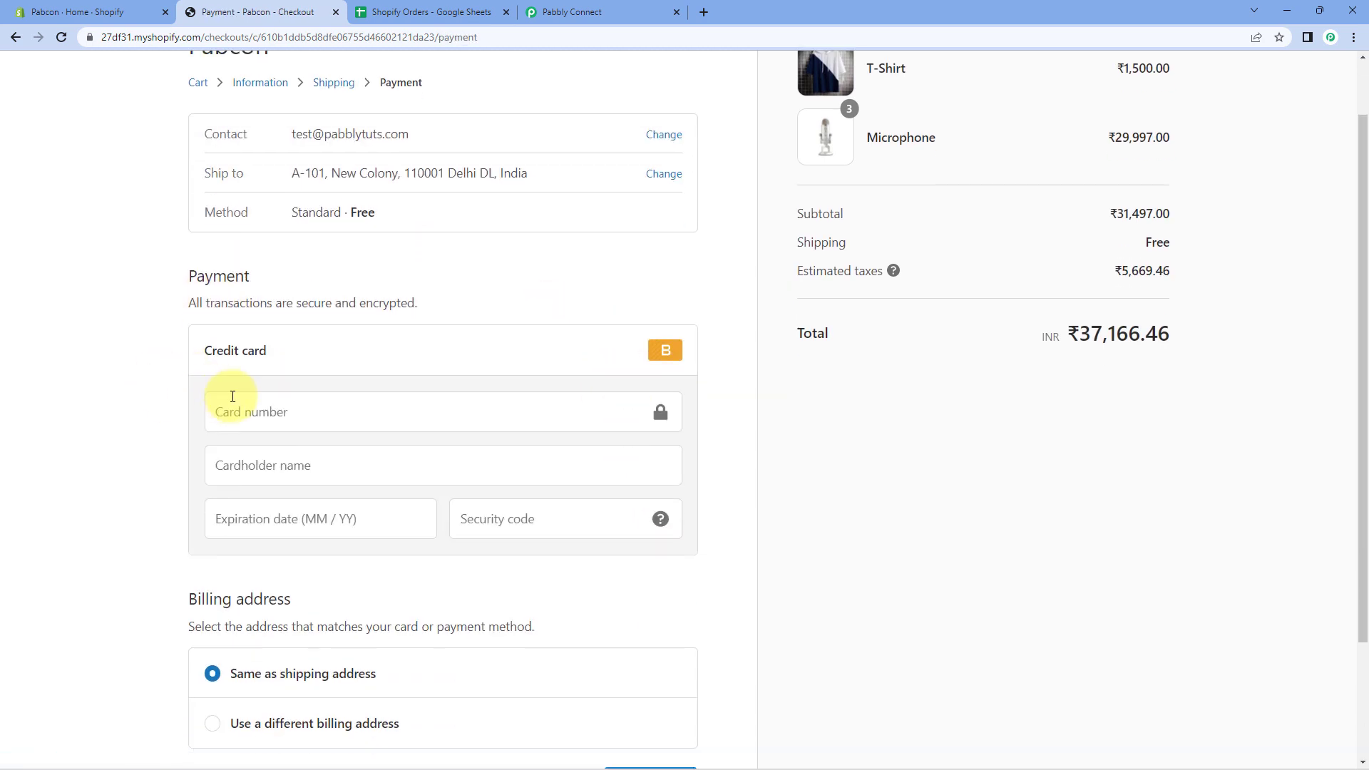
{"action": "left_click", "coordinate": [256, 414]}
{"action": "type", "text": "1"}
{"action": "key", "text": "Tab"}
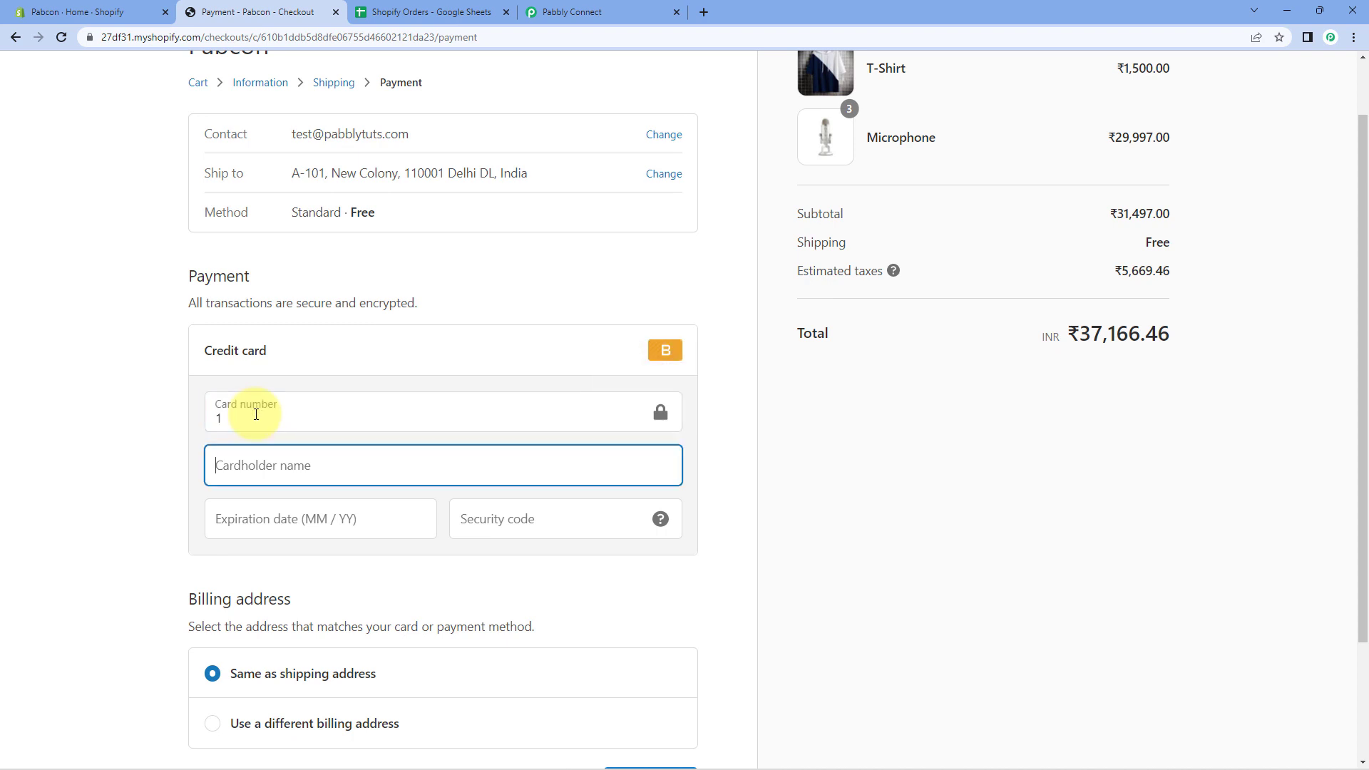
{"action": "type", "text": "test"}
{"action": "key", "text": "Tab"}
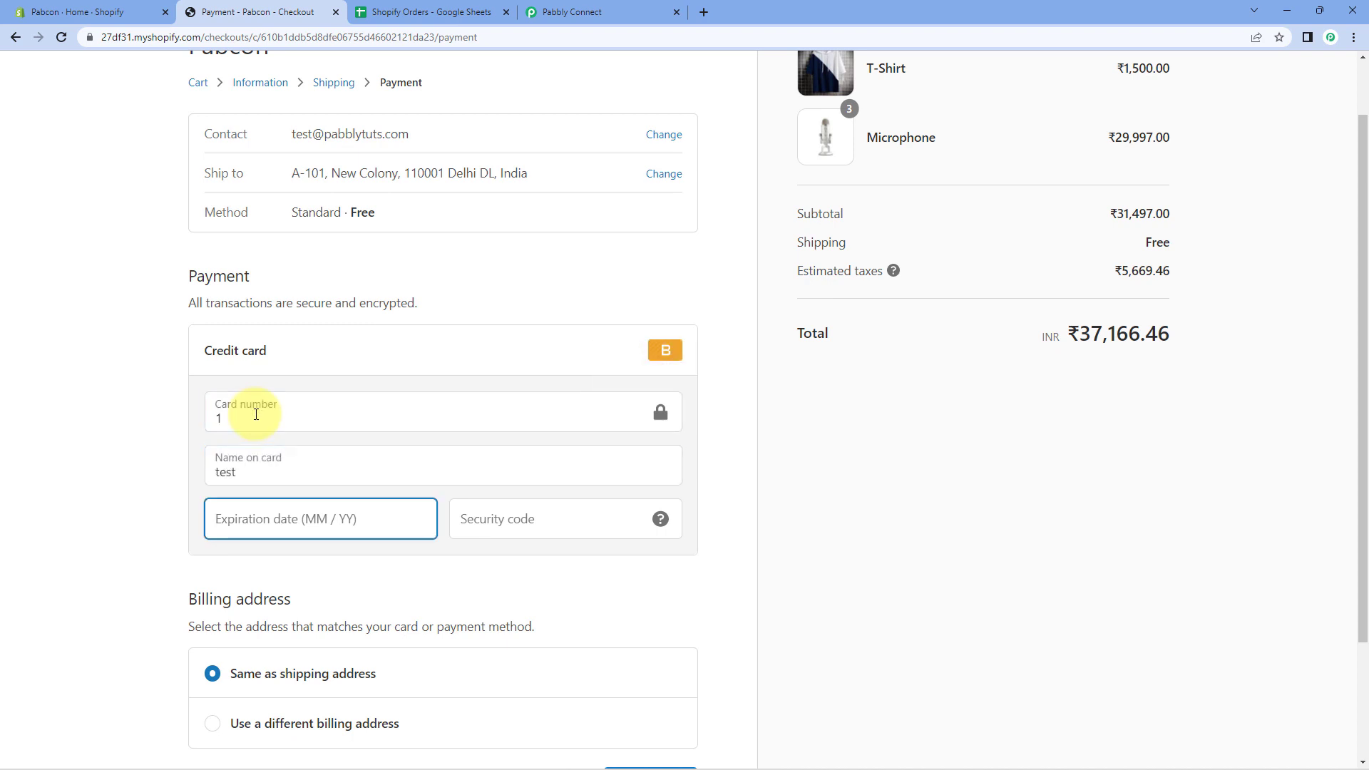
Correct the cardholder name, add expiration date and security code, and pay for the order.
{"action": "key", "text": "shift+Tab"}
{"action": "type", "text": "Tes"}
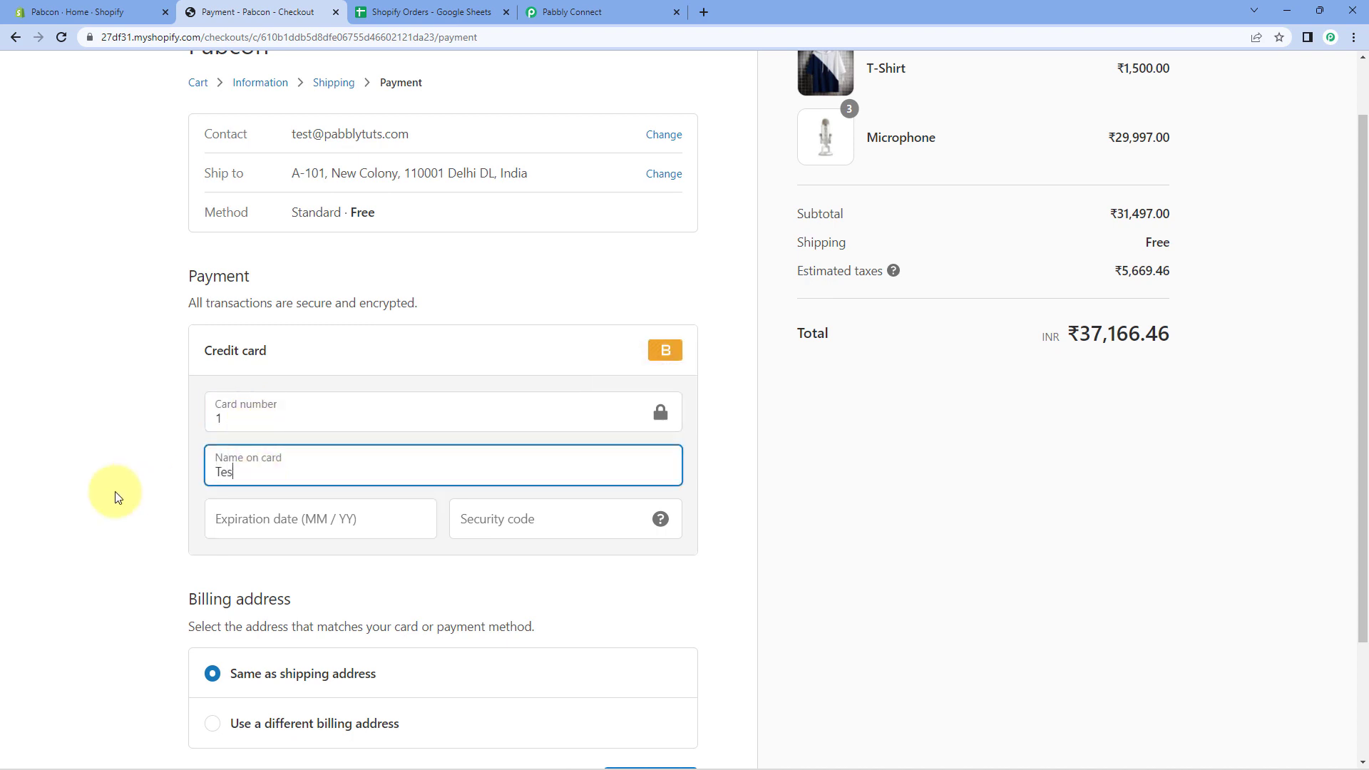
{"action": "key", "text": "Tab"}
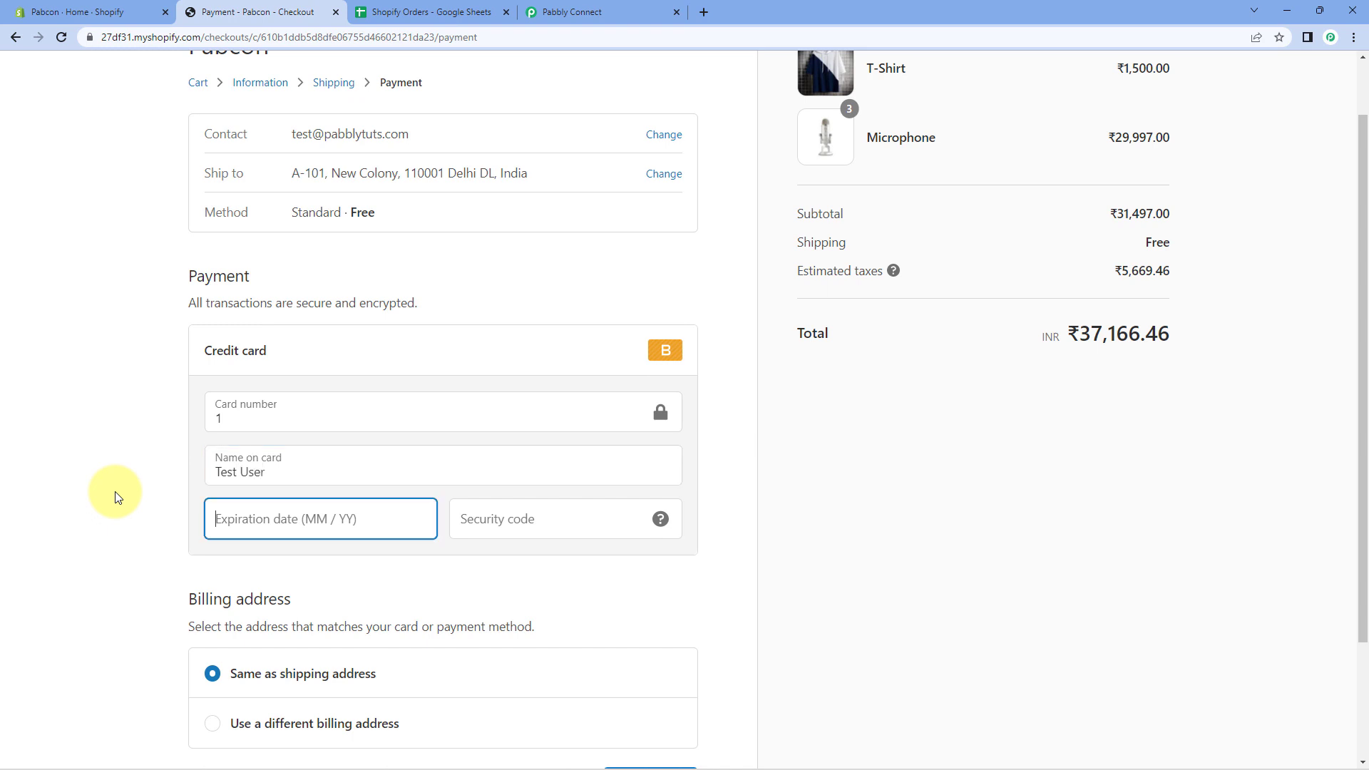
{"action": "type", "text": "122"}
{"action": "key", "text": "Tab"}
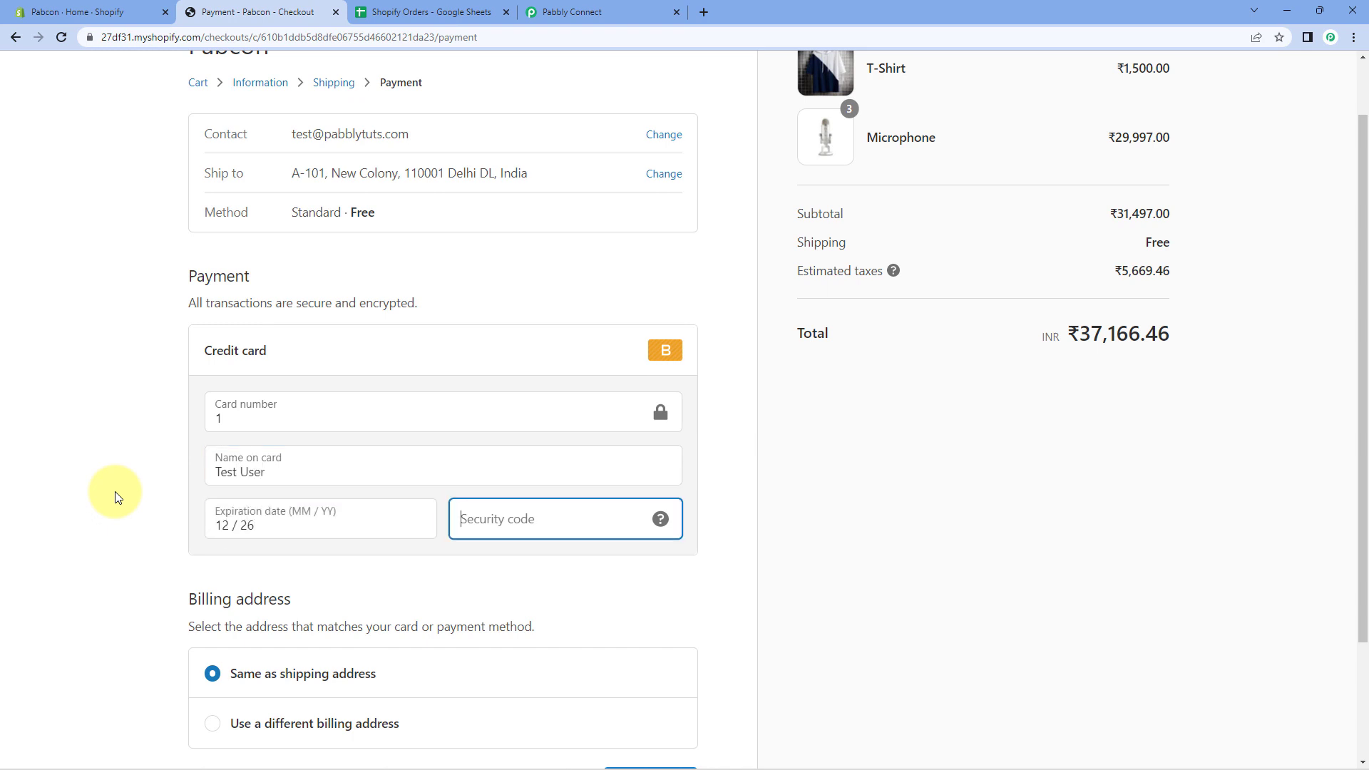
{"action": "type", "text": "123"}
{"action": "scroll", "coordinate": [120, 492], "scroll_direction": "down", "scroll_amount": 2}
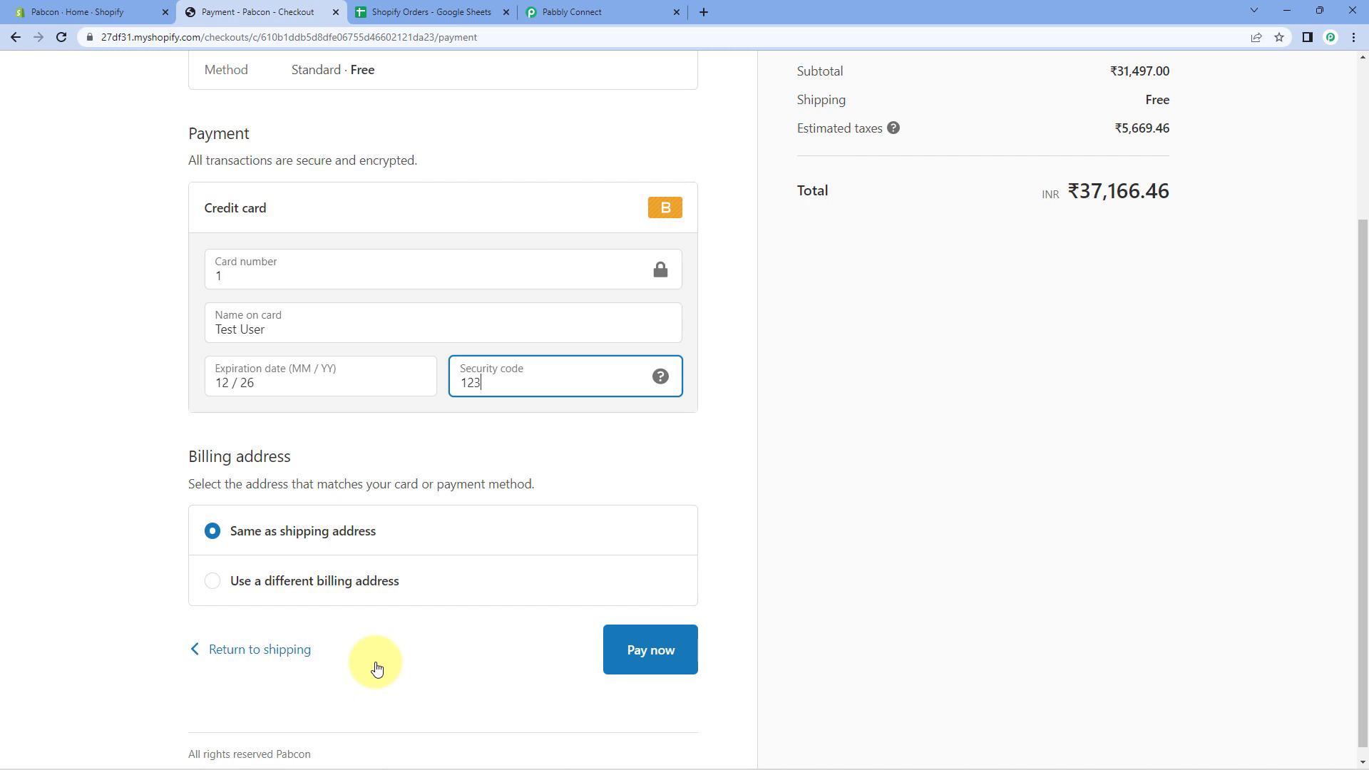
{"action": "left_click", "coordinate": [657, 650]}
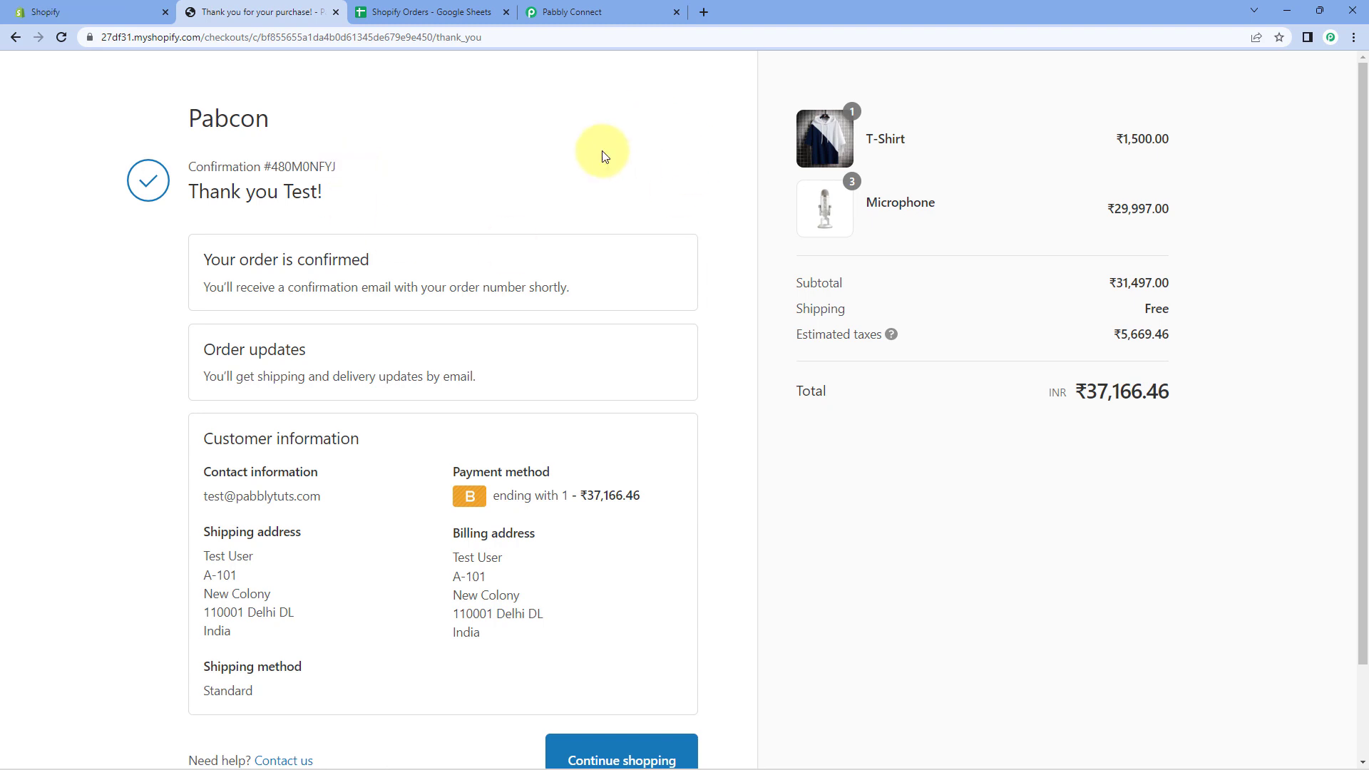
Open the Shopify Orders sheet to find the new order in row 3, totalling 37166.46.
{"action": "left_click", "coordinate": [438, 12]}
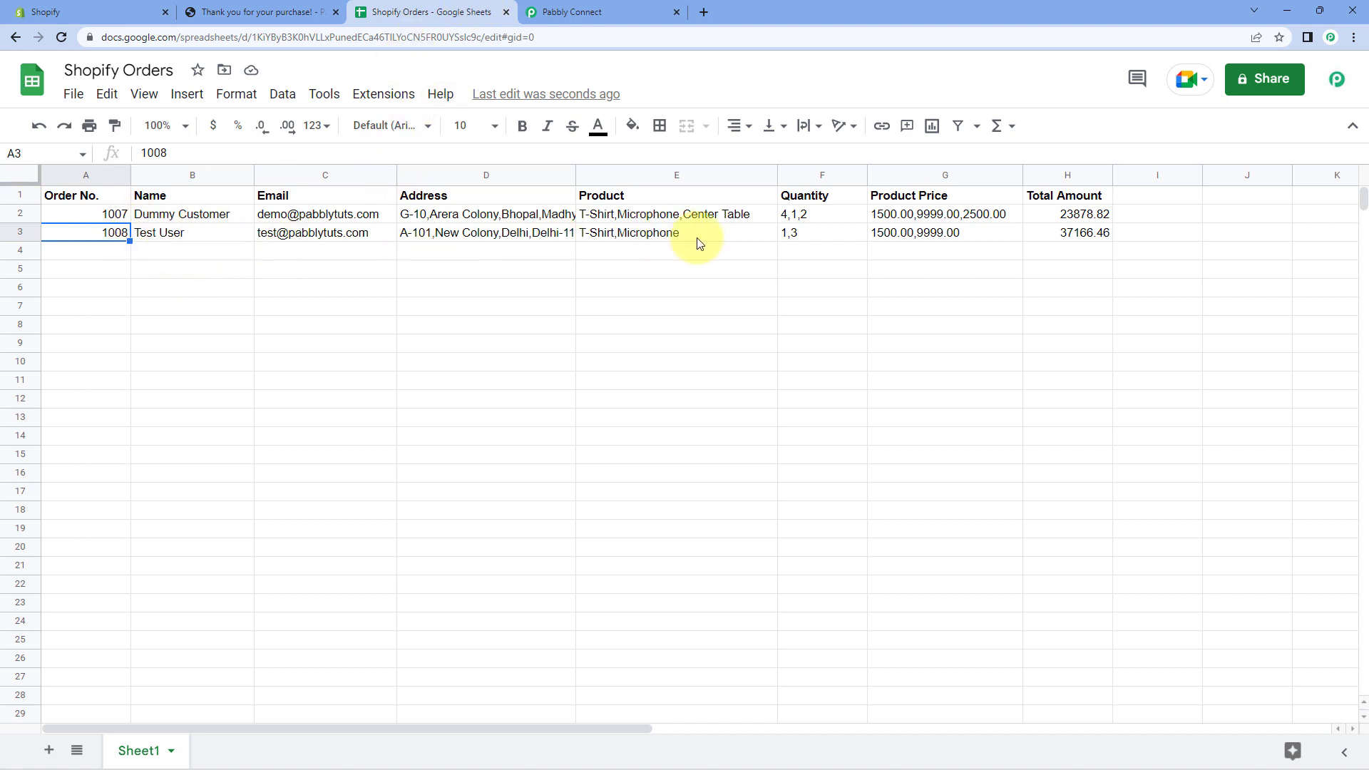
Check order 1008's number, customer name, email, address and products in sheet row 3.
{"action": "left_click", "coordinate": [163, 235]}
{"action": "left_click", "coordinate": [92, 235]}
{"action": "left_click", "coordinate": [161, 232]}
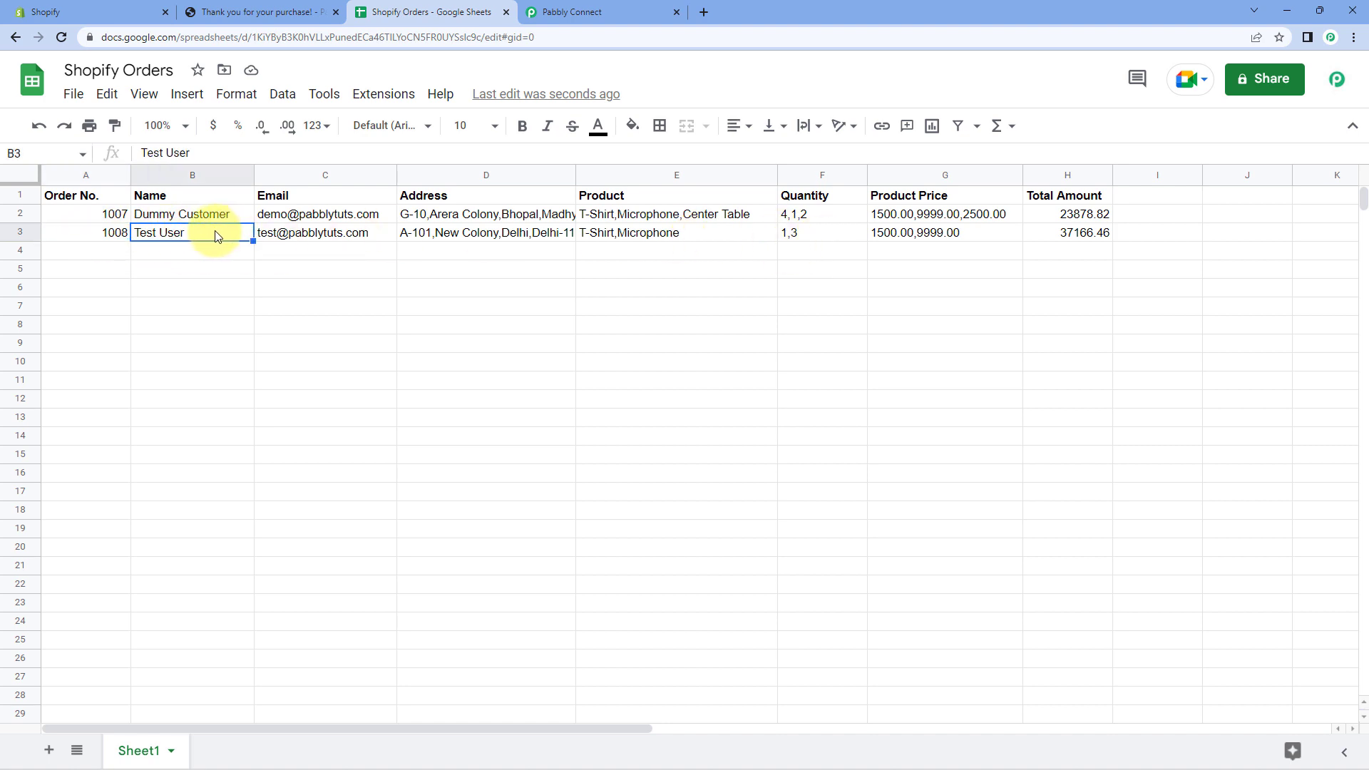
{"action": "left_click", "coordinate": [296, 235]}
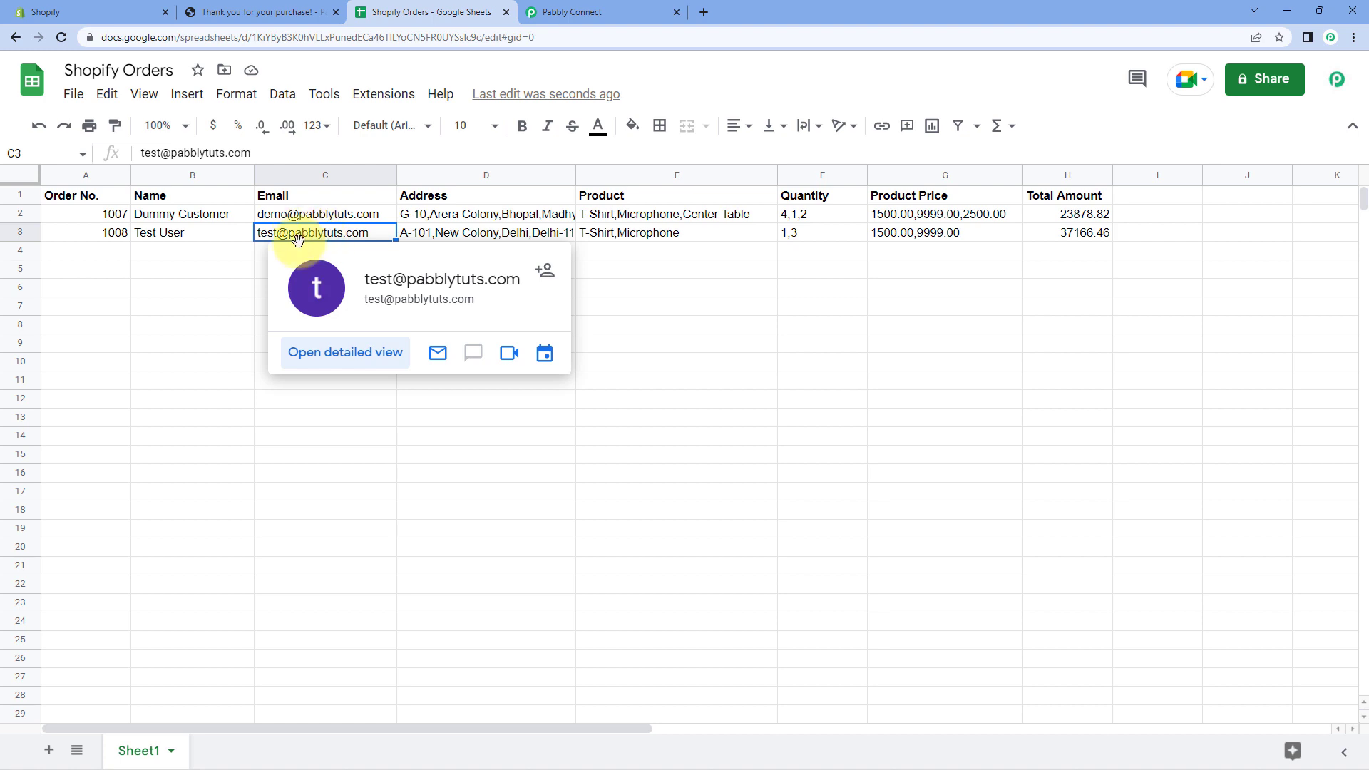
{"action": "left_click", "coordinate": [243, 251]}
{"action": "left_click", "coordinate": [448, 237]}
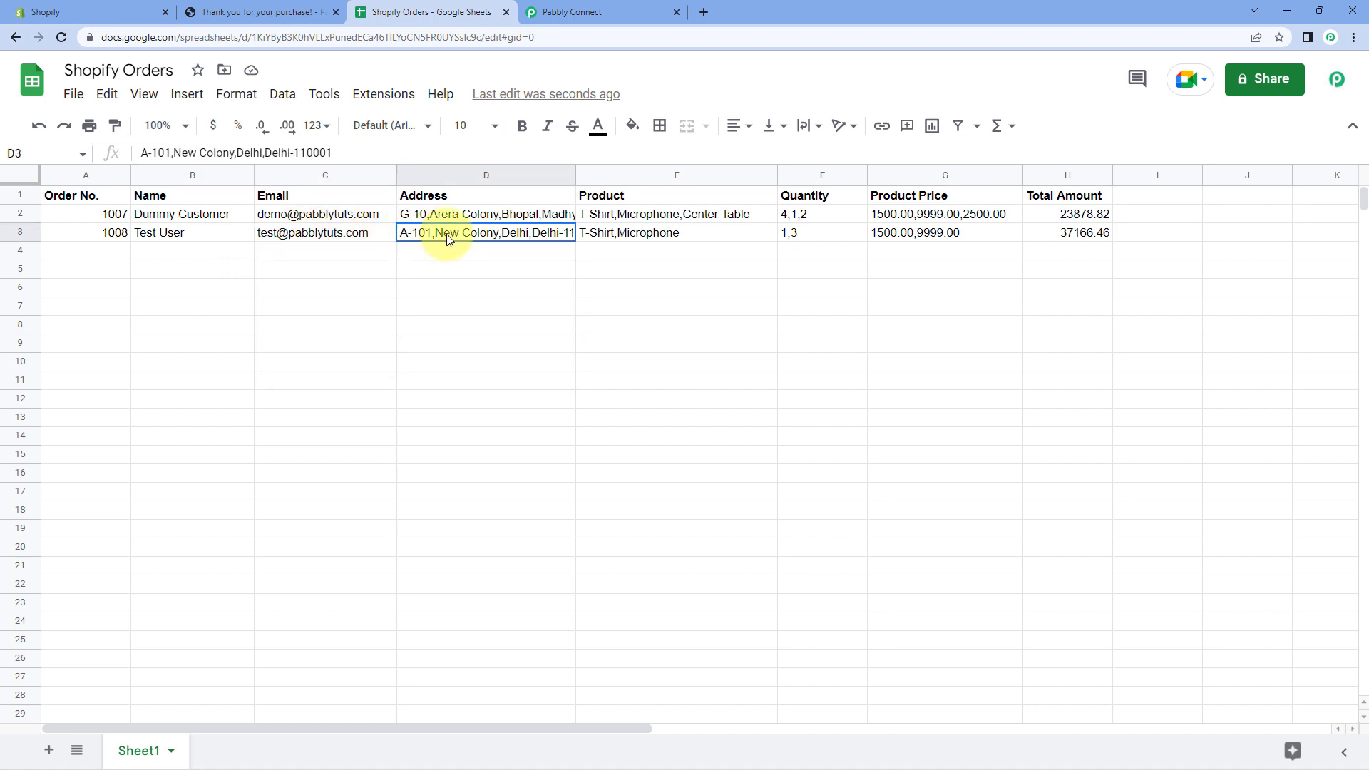
{"action": "left_click", "coordinate": [643, 237]}
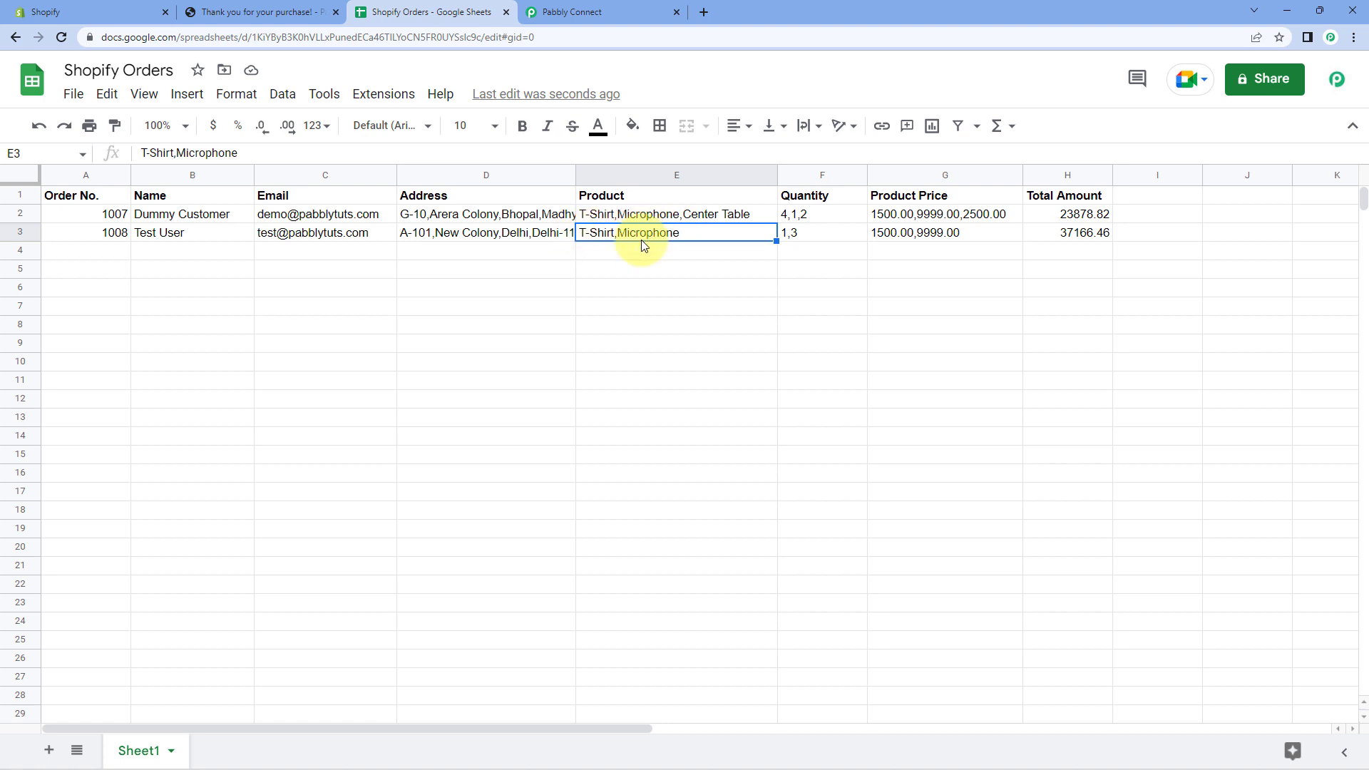
Verify row 3's quantities, product prices and 37166.46 total amount.
{"action": "left_click", "coordinate": [788, 239]}
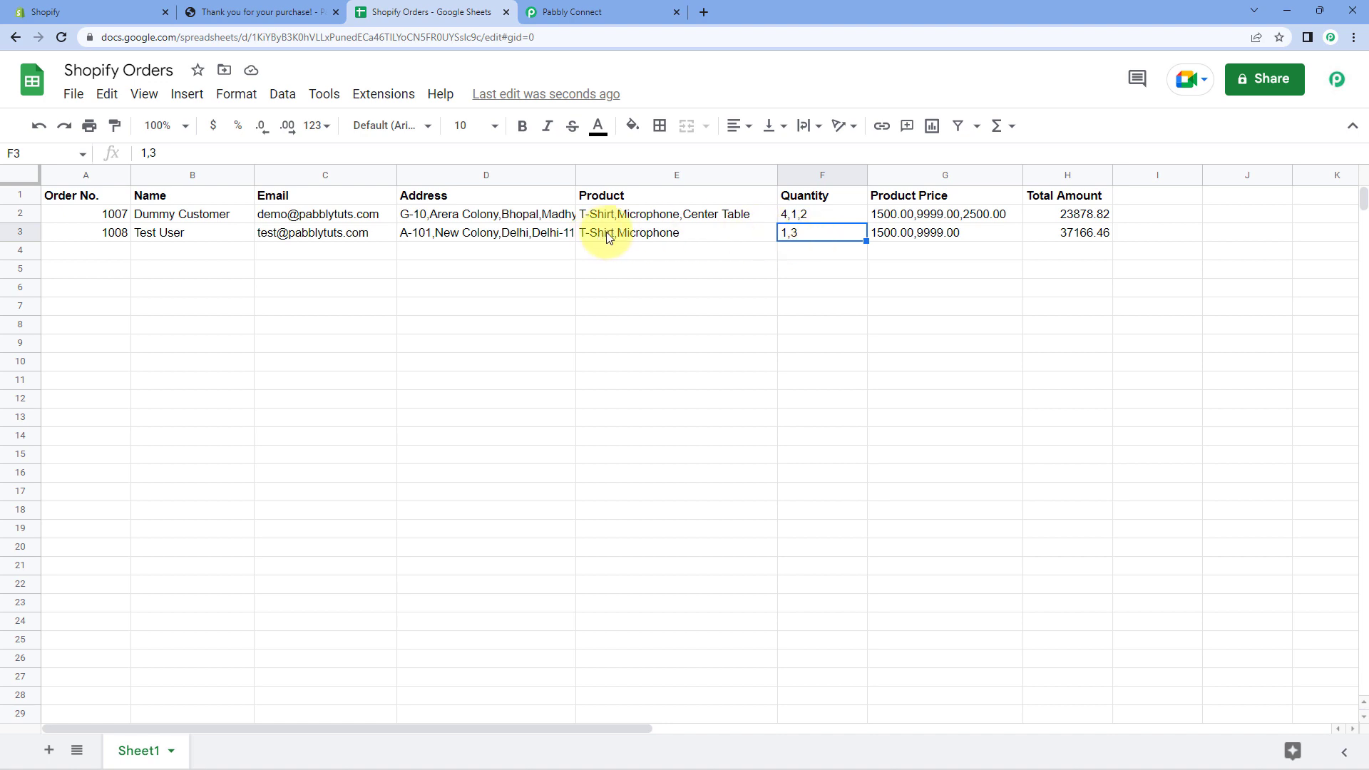
{"action": "left_click", "coordinate": [627, 232]}
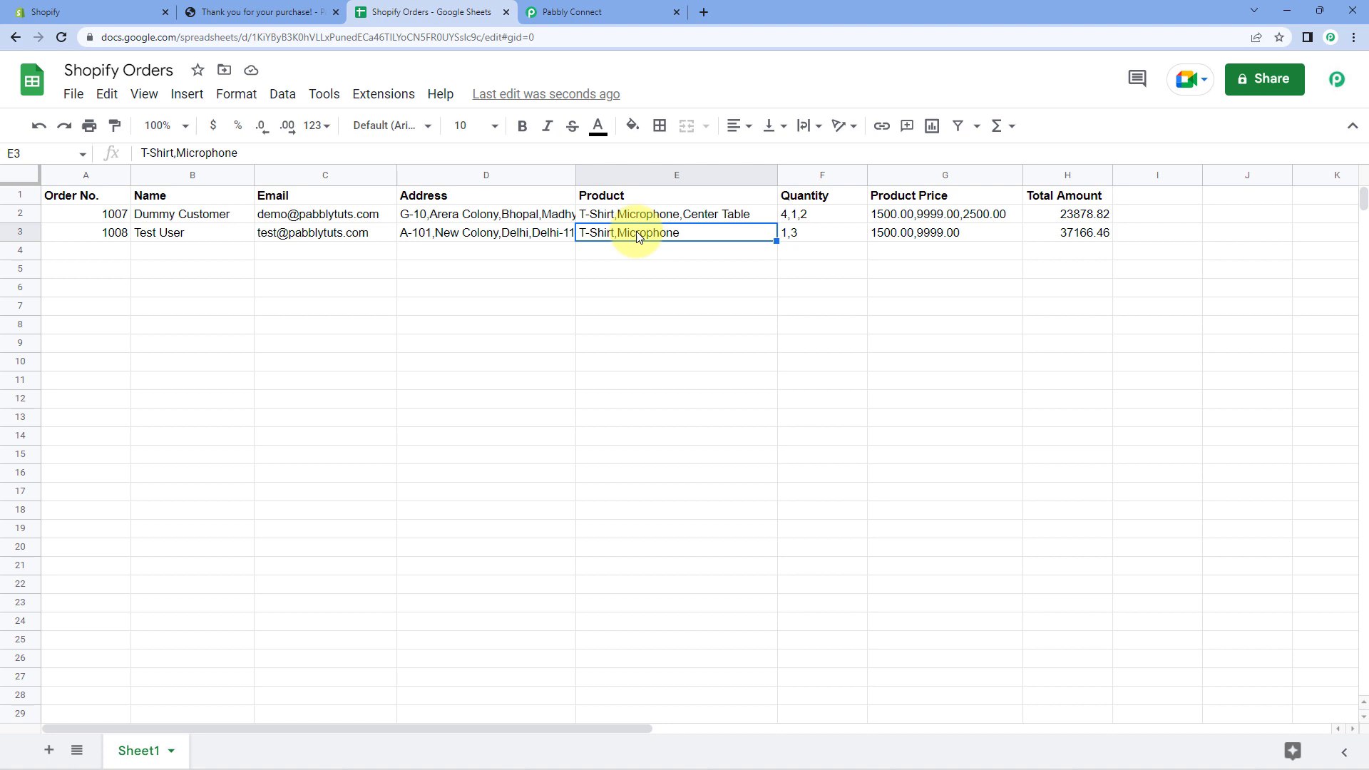
{"action": "left_click", "coordinate": [820, 237]}
{"action": "double_click", "coordinate": [785, 233]}
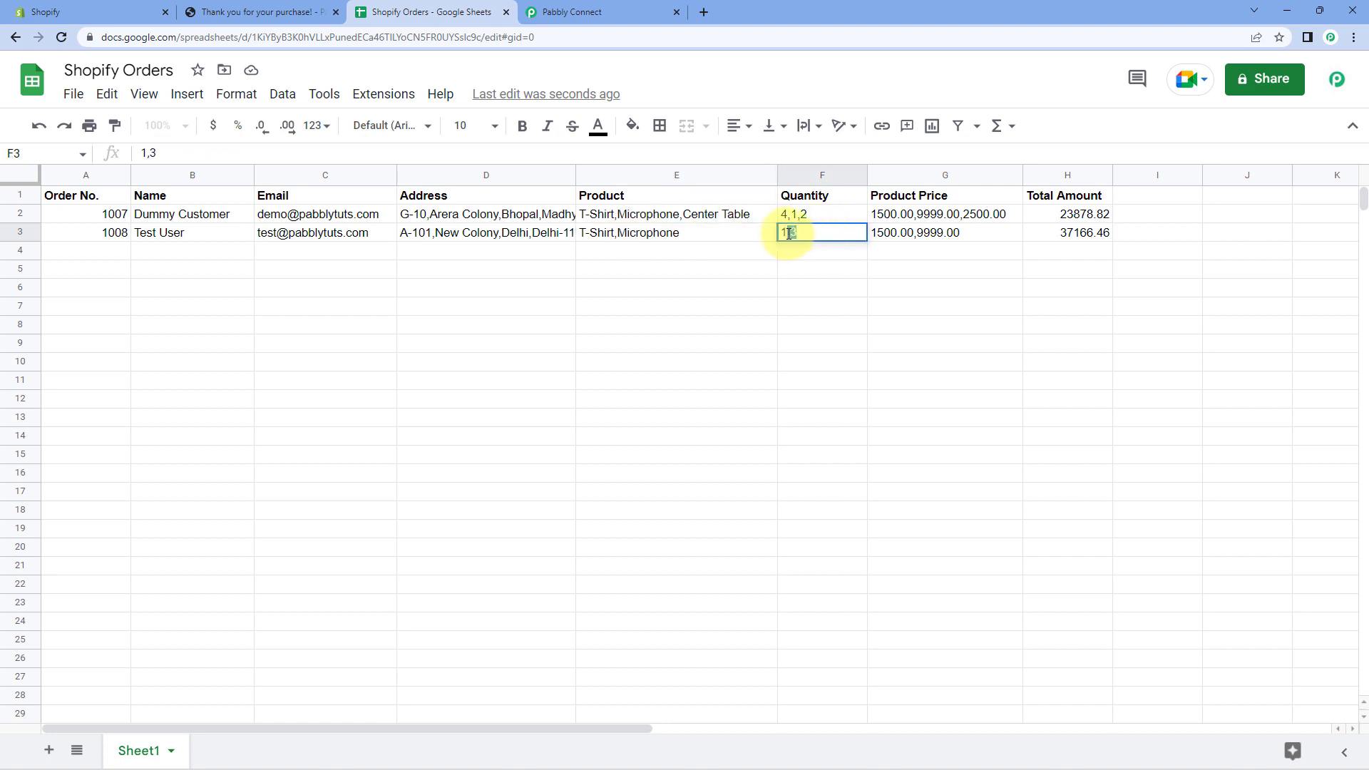
{"action": "left_click_drag", "start_coordinate": [790, 232], "coordinate": [897, 239]}
{"action": "left_click", "coordinate": [897, 239]}
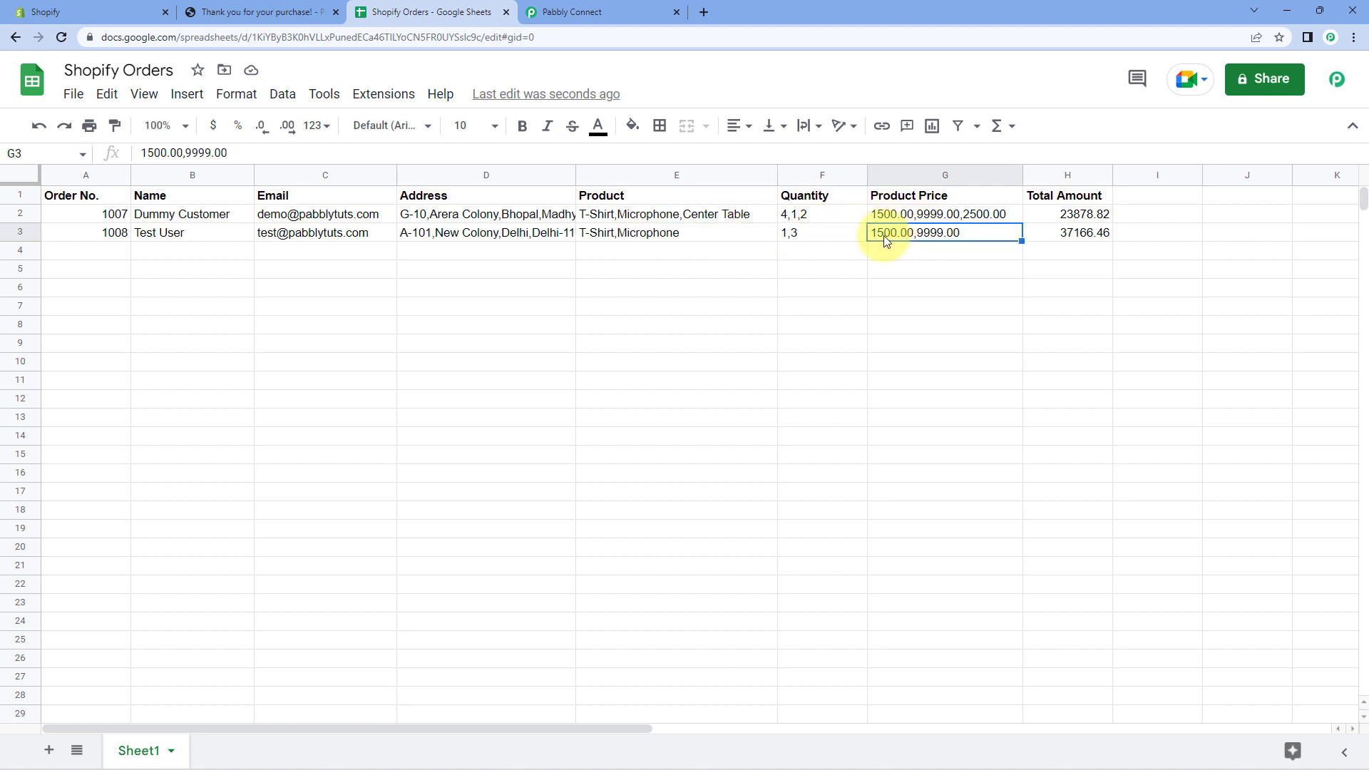
{"action": "left_click", "coordinate": [1033, 234]}
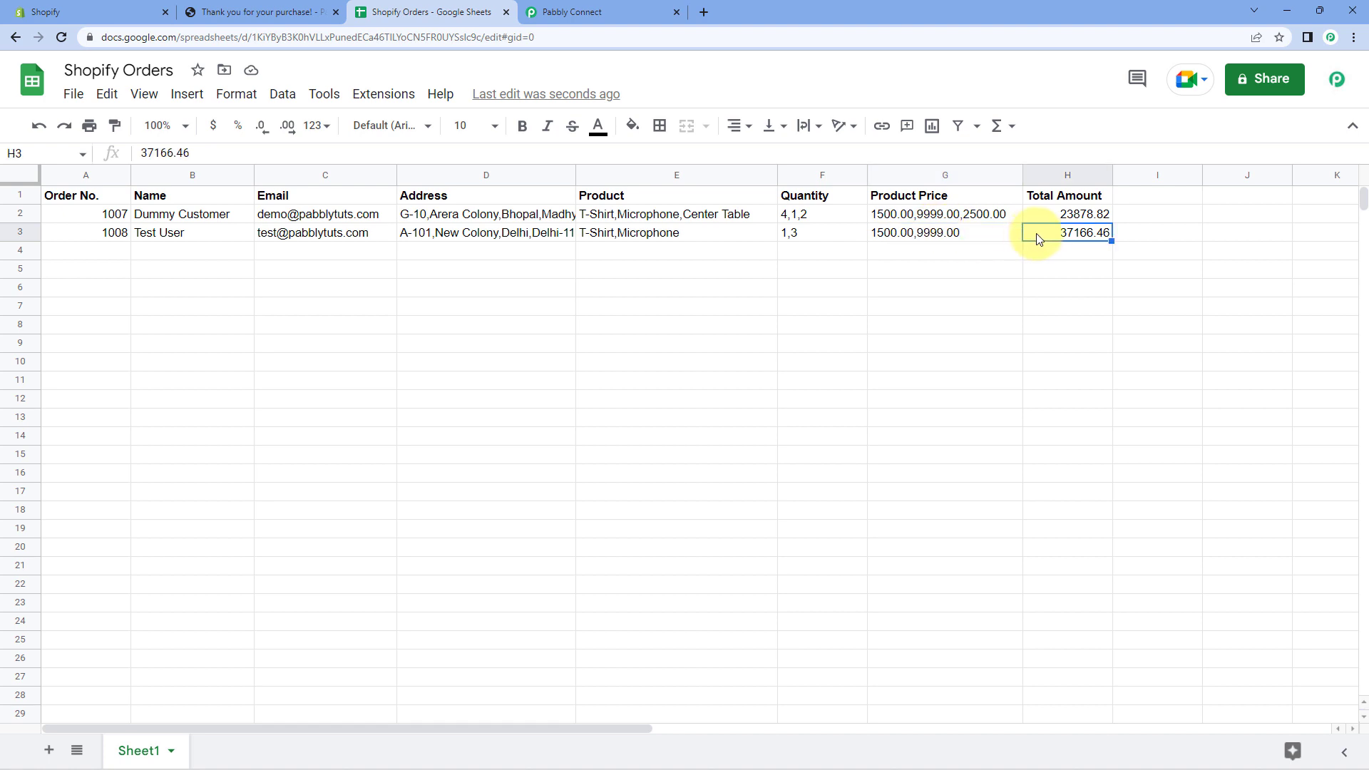
{"action": "left_click", "coordinate": [630, 9]}
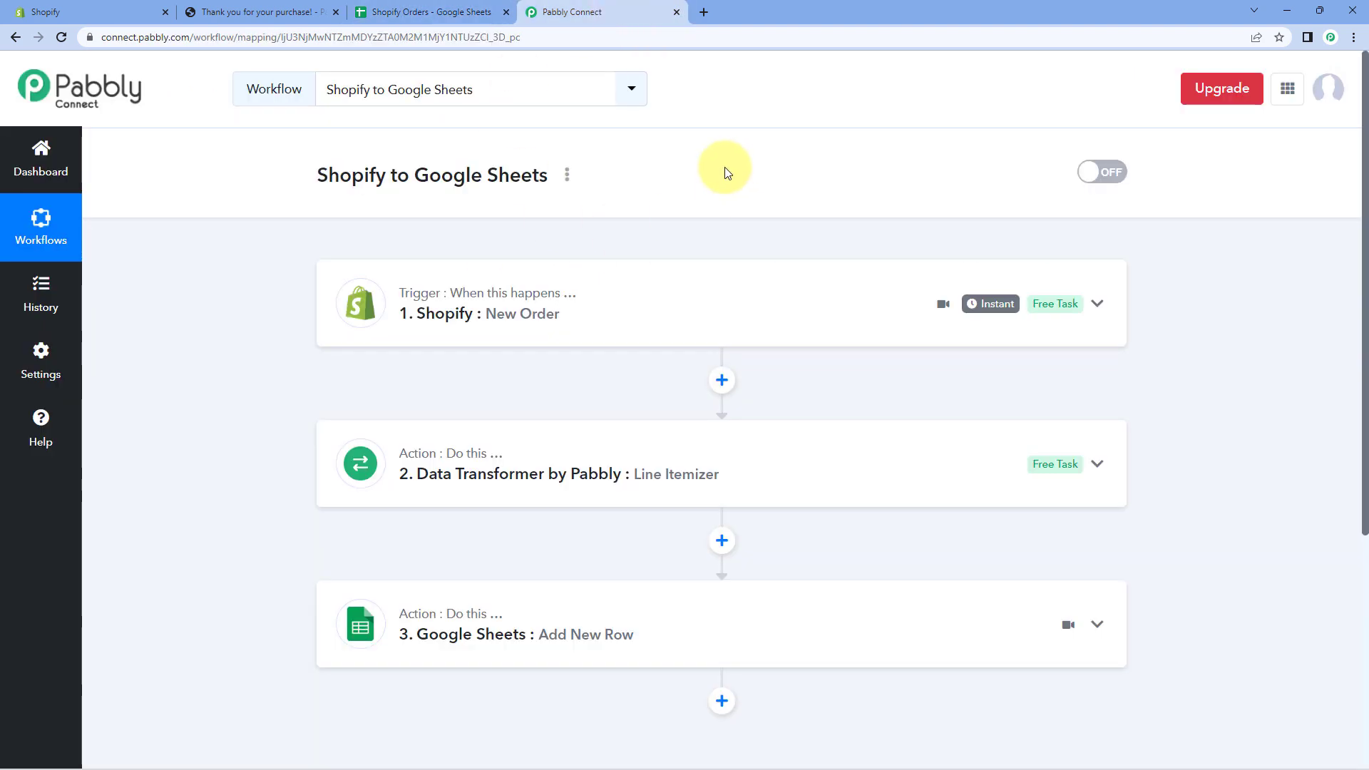